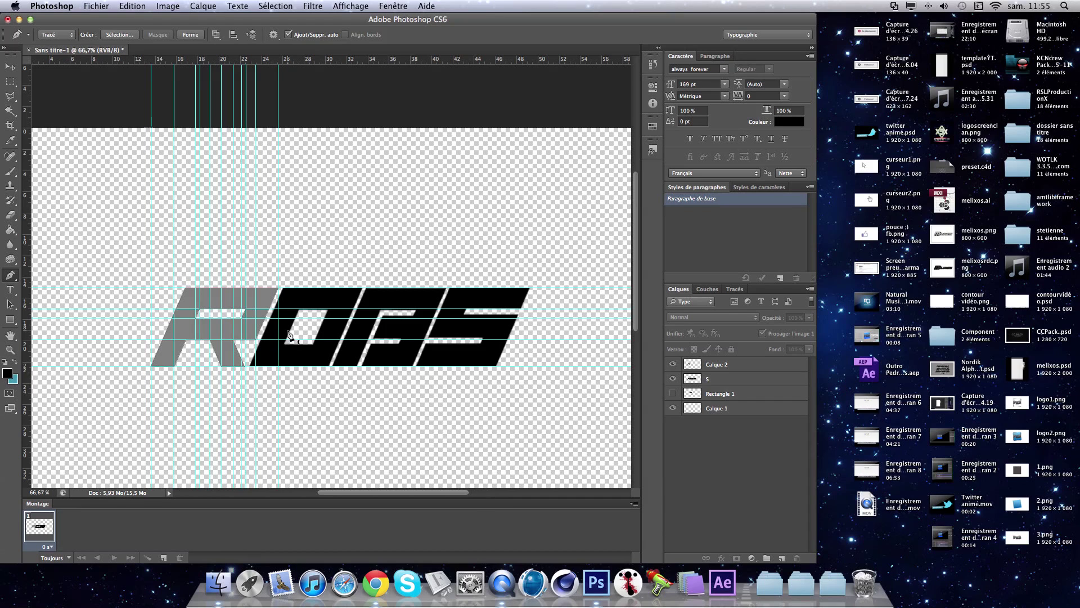
Create a new 1920 × 1080 pixel document at 72 pixels/inch in RGB with a transparent background.
left_click(10, 66)
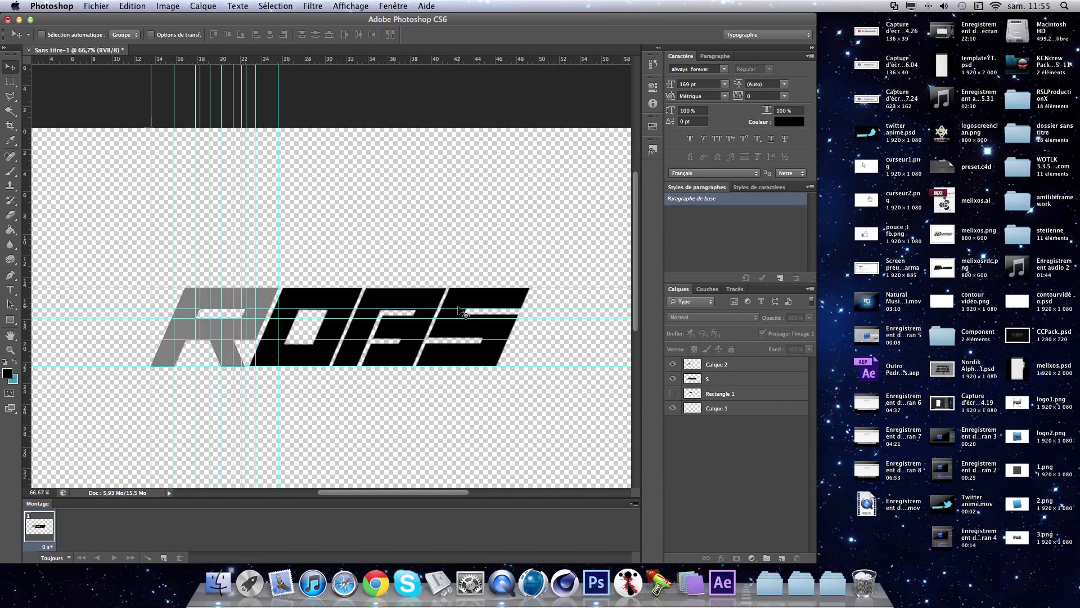
left_click(729, 290)
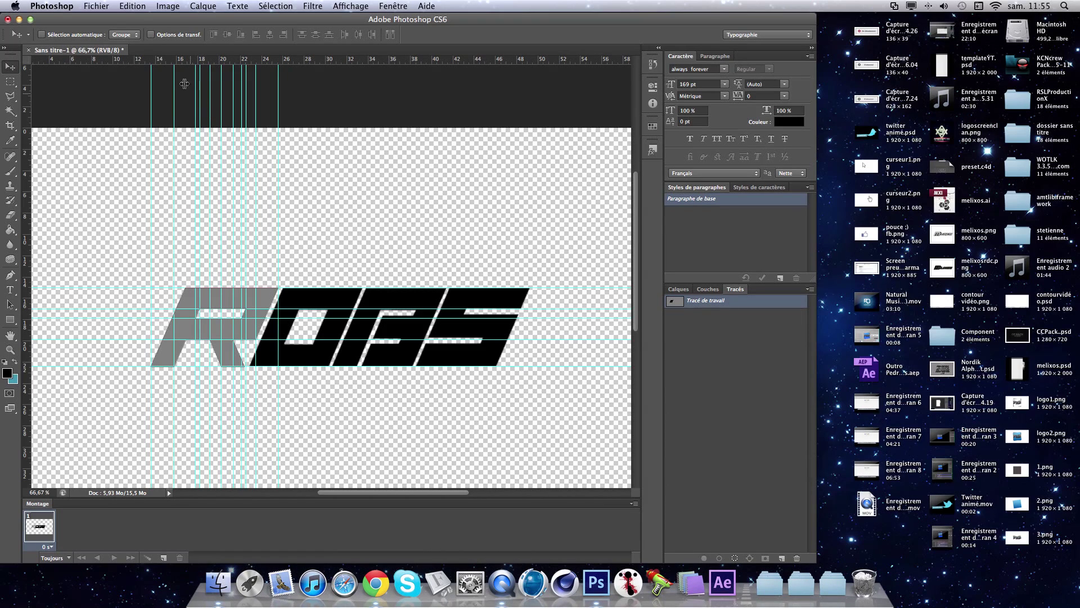
left_click(102, 7)
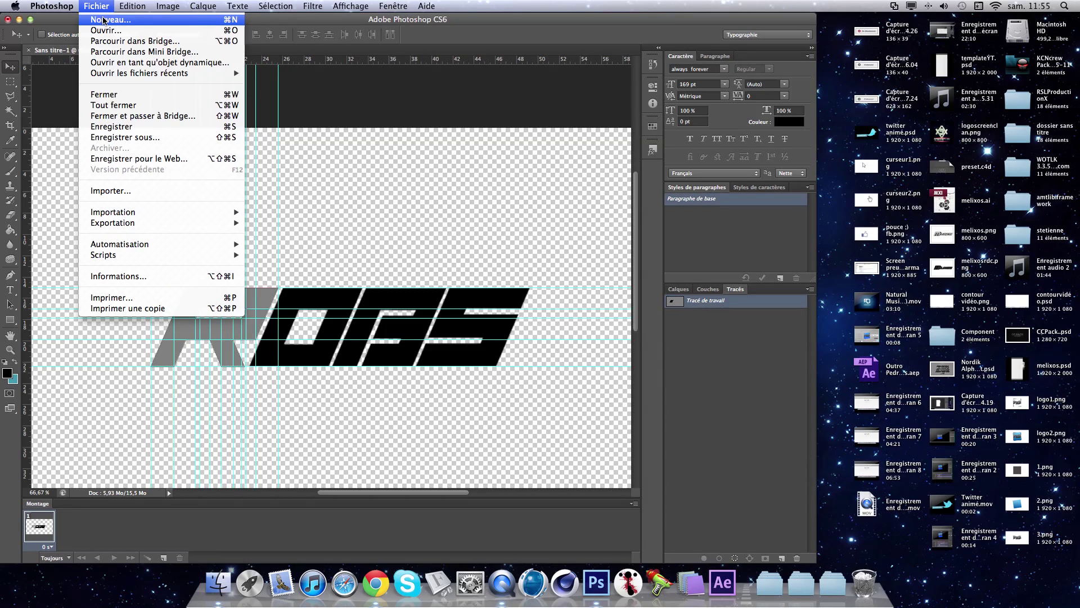
left_click(106, 21)
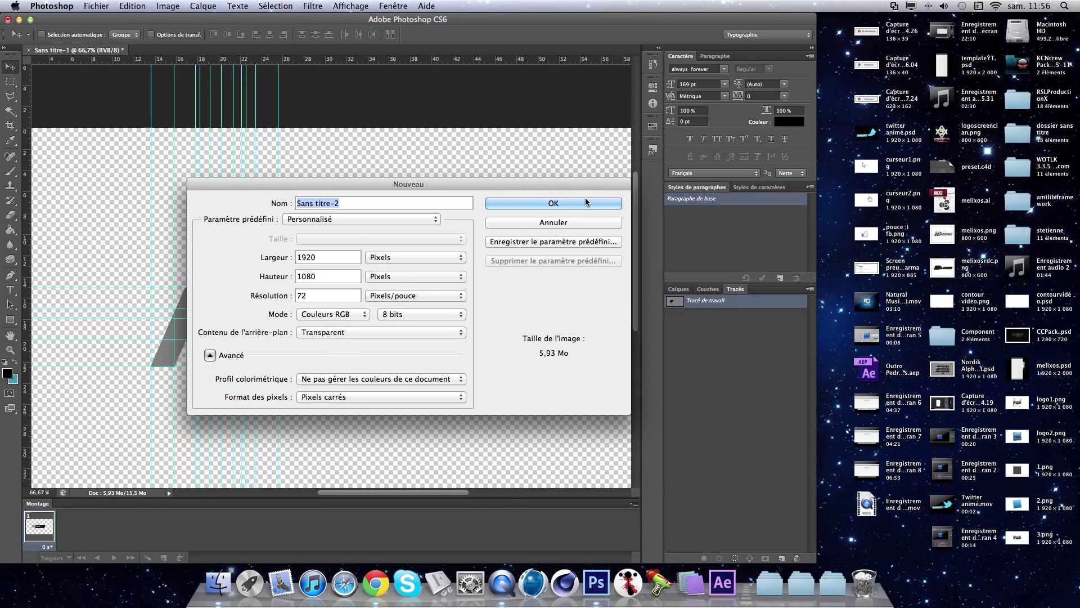
left_click(560, 203)
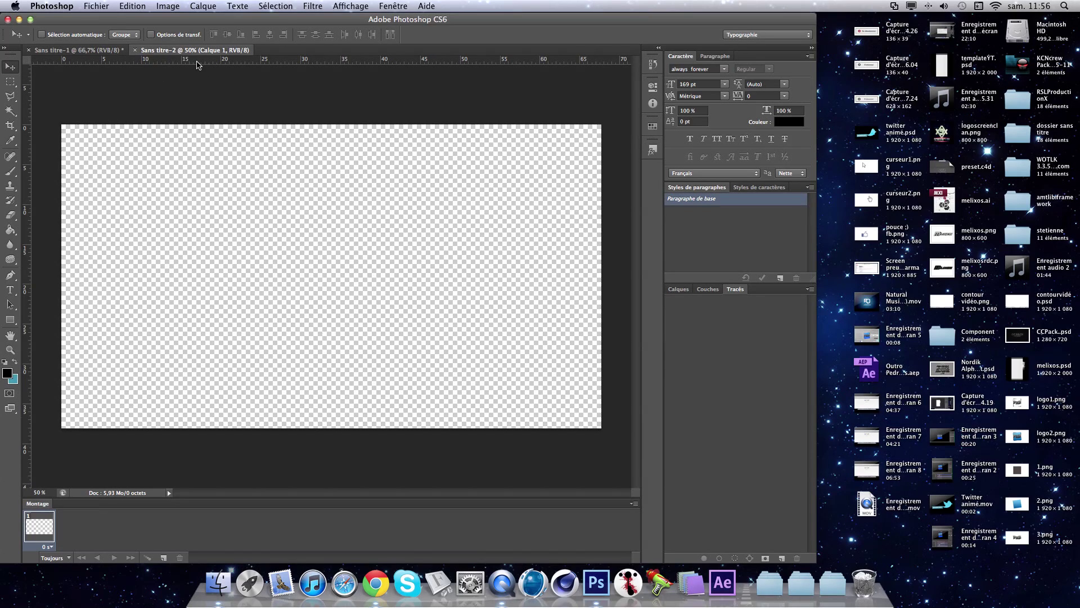
Place two horizontal guides across the middle of the canvas, at about 14.5 and 21.5 on the vertical ruler.
key("super+r")
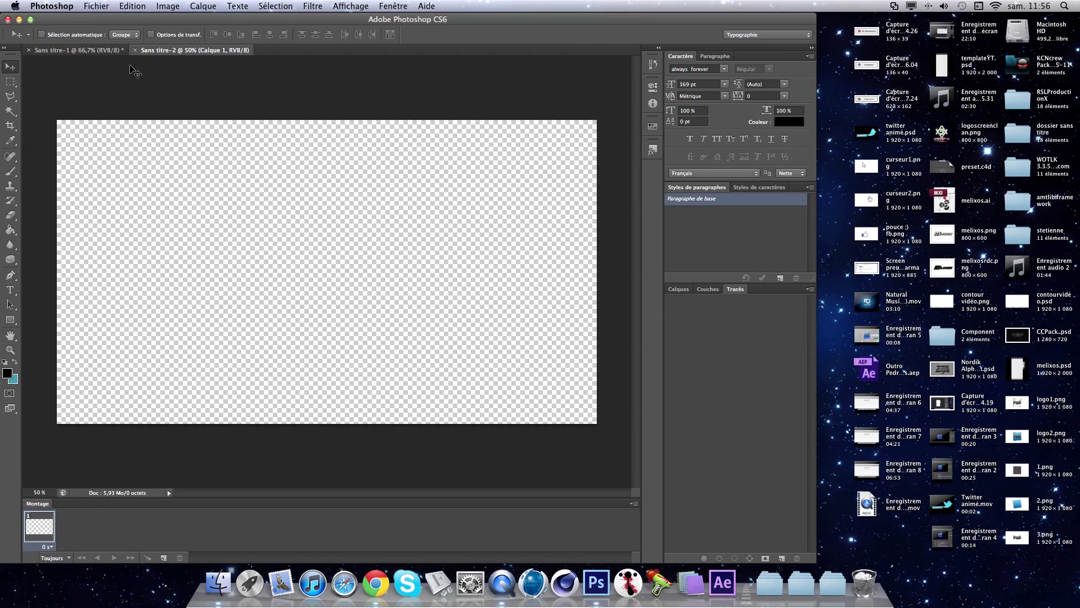
key("super+r")
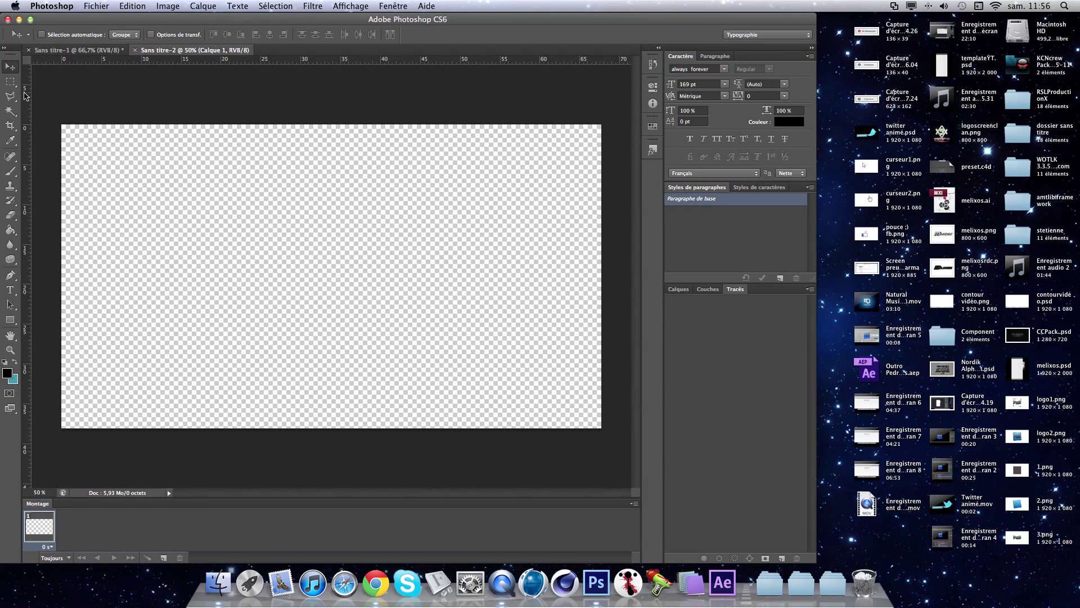
left_click_drag(248, 61, 296, 240)
left_click_drag(255, 58, 279, 302)
left_click_drag(253, 301, 254, 297)
Start a text object on the upper canvas and set its font to Bebas Neue at 186 pt.
left_click(10, 289)
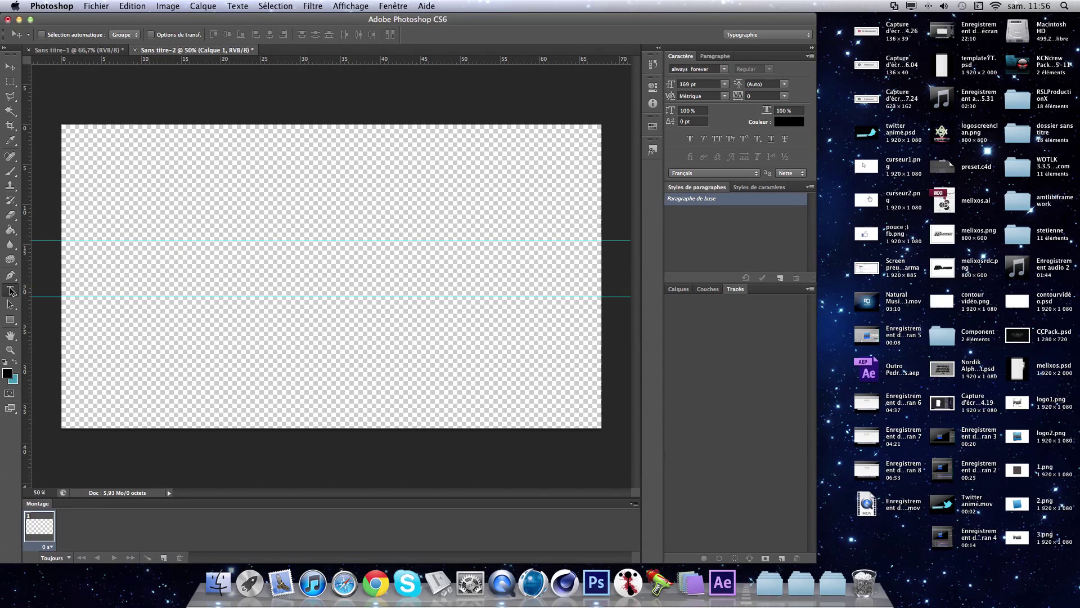
left_click(204, 202)
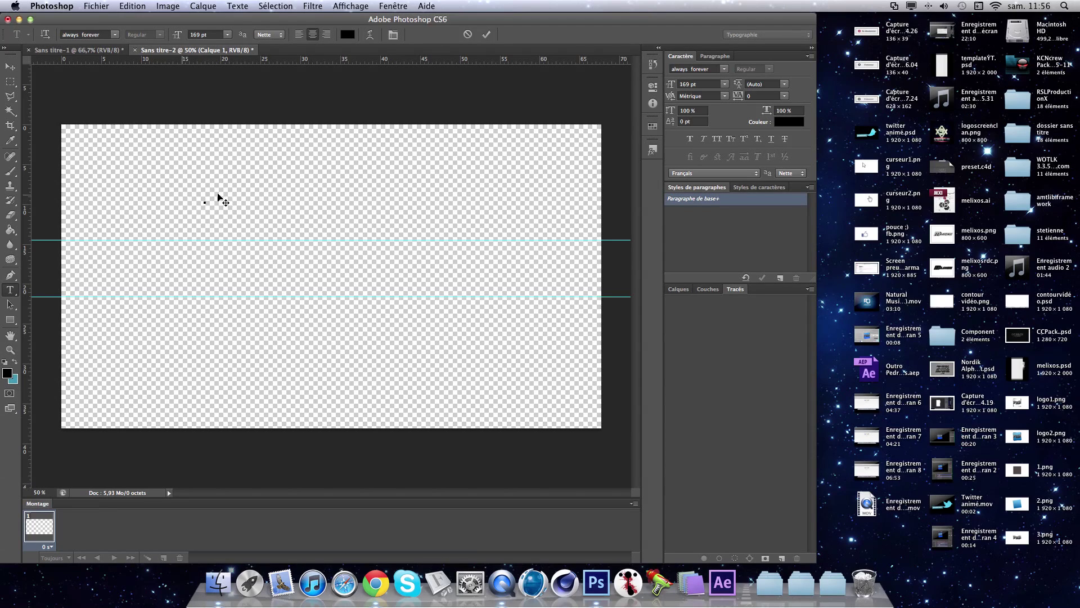
left_click(63, 35)
type("Beb")
key("Return")
left_click_drag(178, 35, 187, 39)
Display the layer list, leave text editing and select the Typographie workspace.
left_click(678, 289)
key("Escape")
left_click(759, 35)
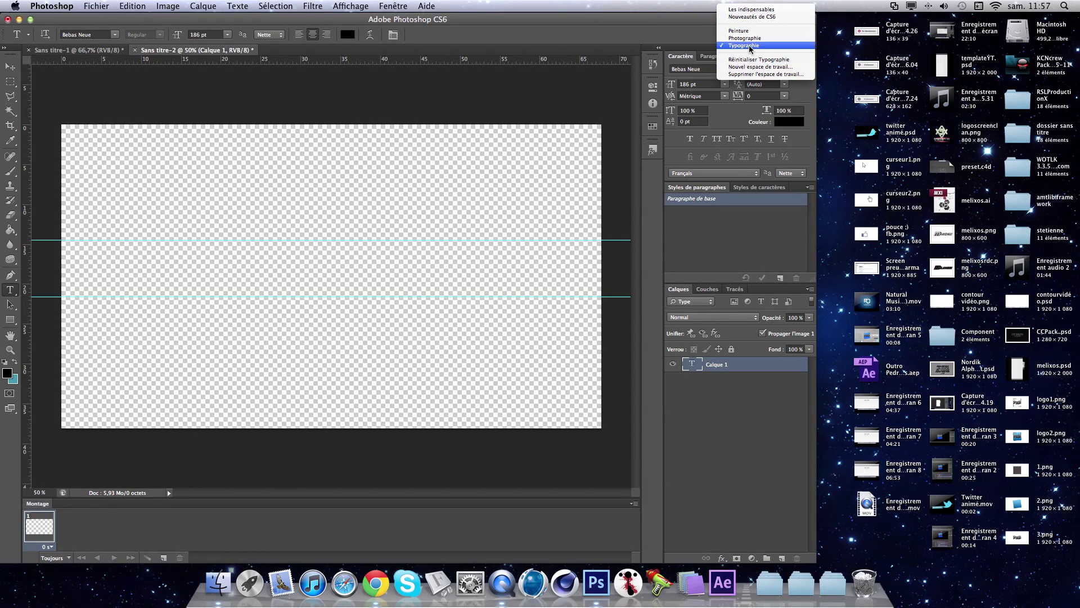
left_click(749, 47)
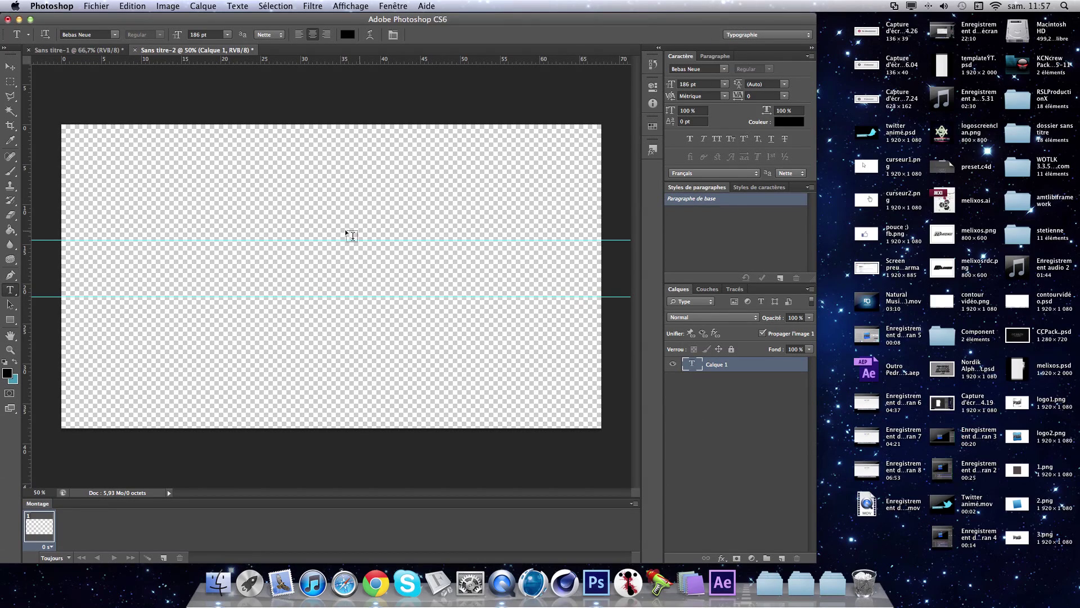
Add the text TUTO at 203 pt and position it near the top centre of the canvas.
left_click(220, 204)
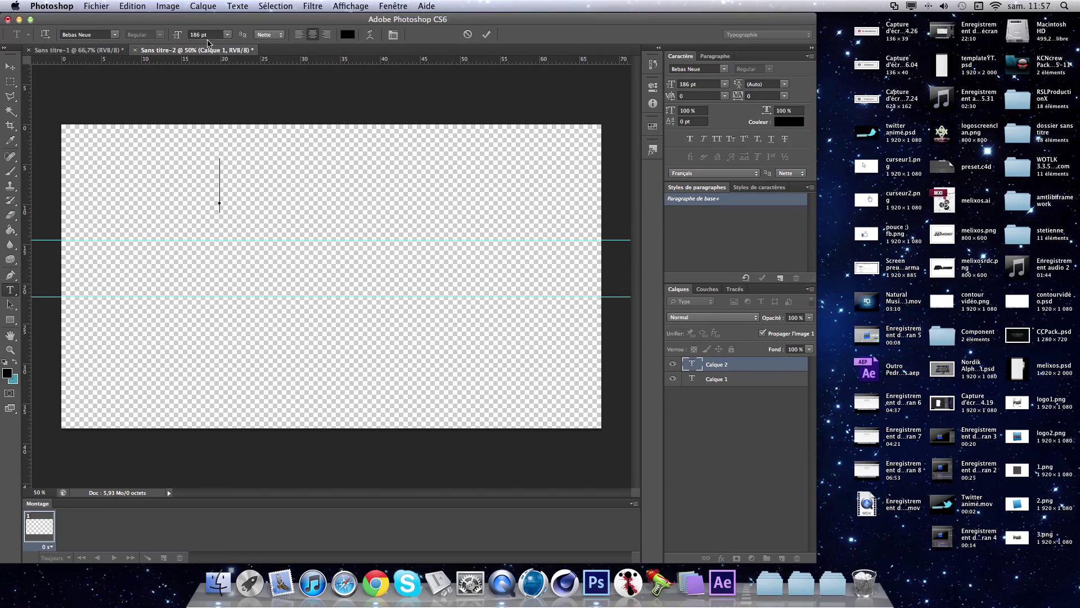
left_click_drag(176, 36, 185, 35)
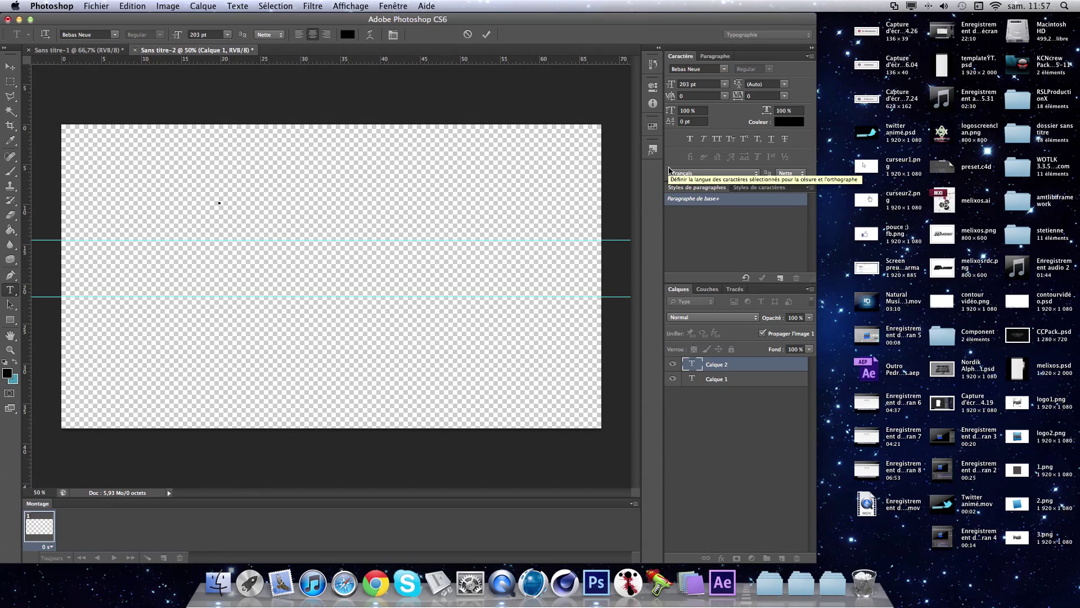
type("TUTO")
left_click_drag(264, 282, 354, 281)
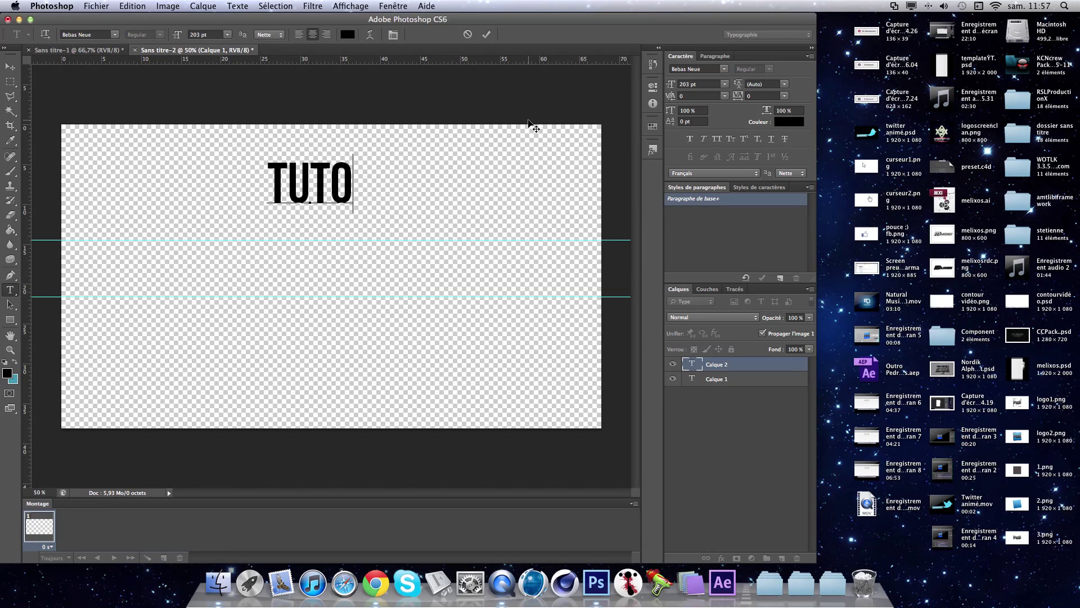
Enlarge the whole TUTO text to 277 pt, shift it slightly right and down, and commit it.
key("super+a")
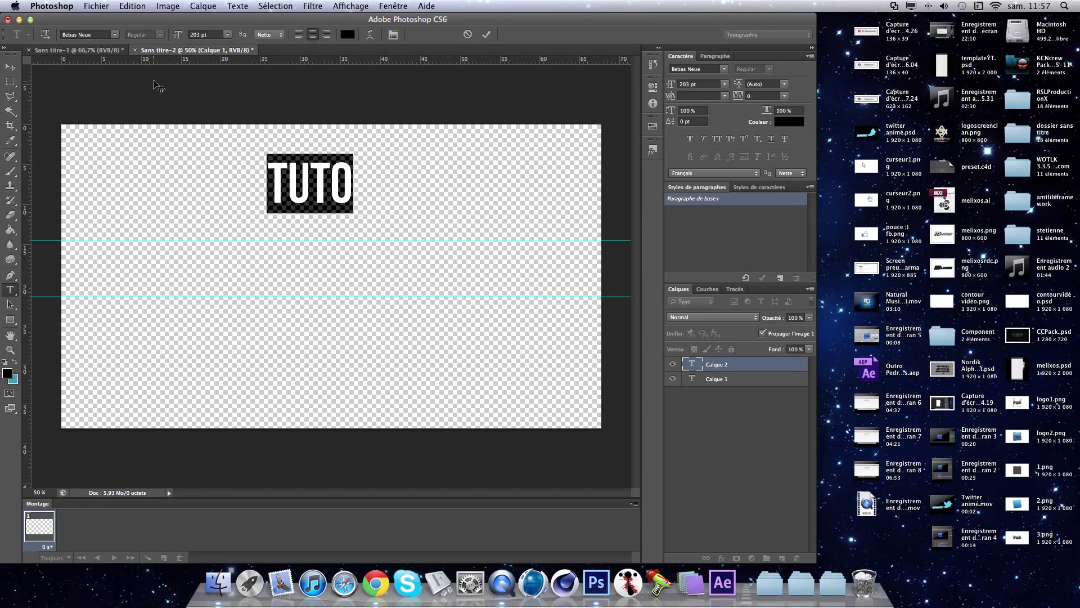
left_click_drag(179, 34, 222, 34)
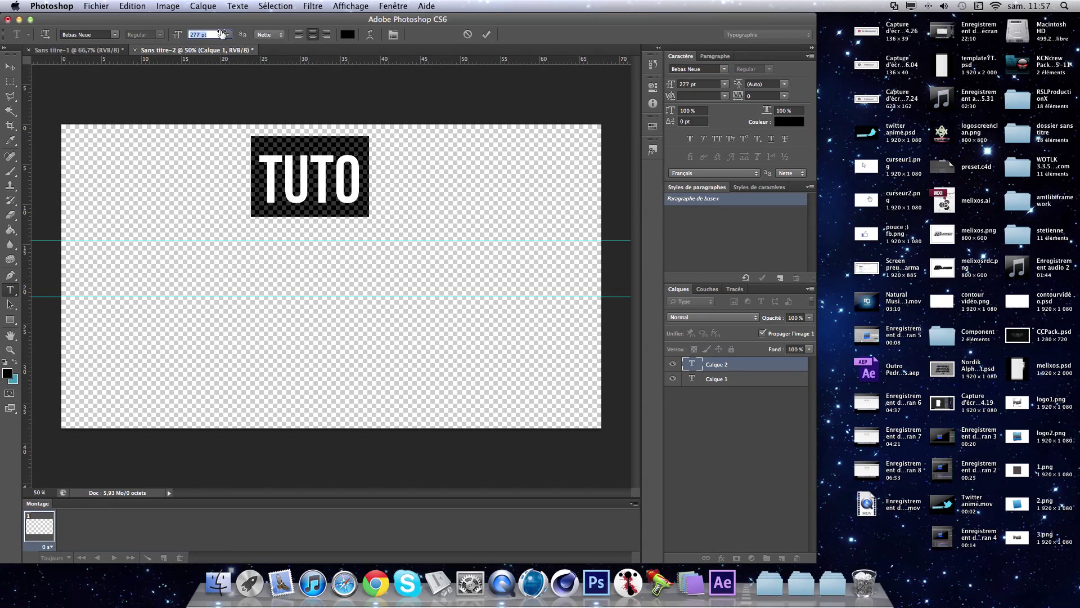
left_click_drag(322, 284, 331, 289)
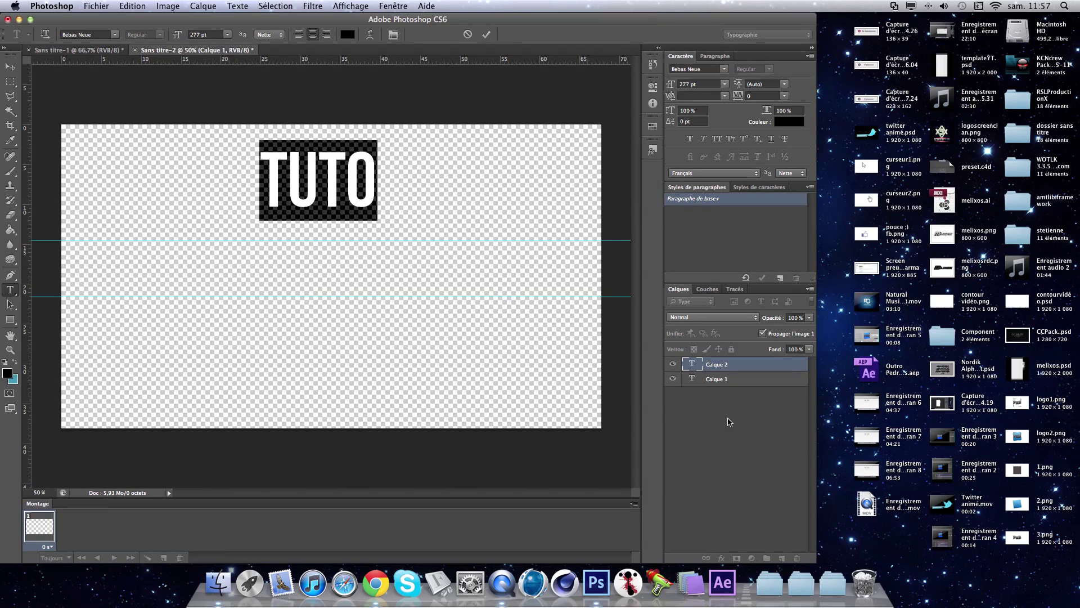
key("super+Return")
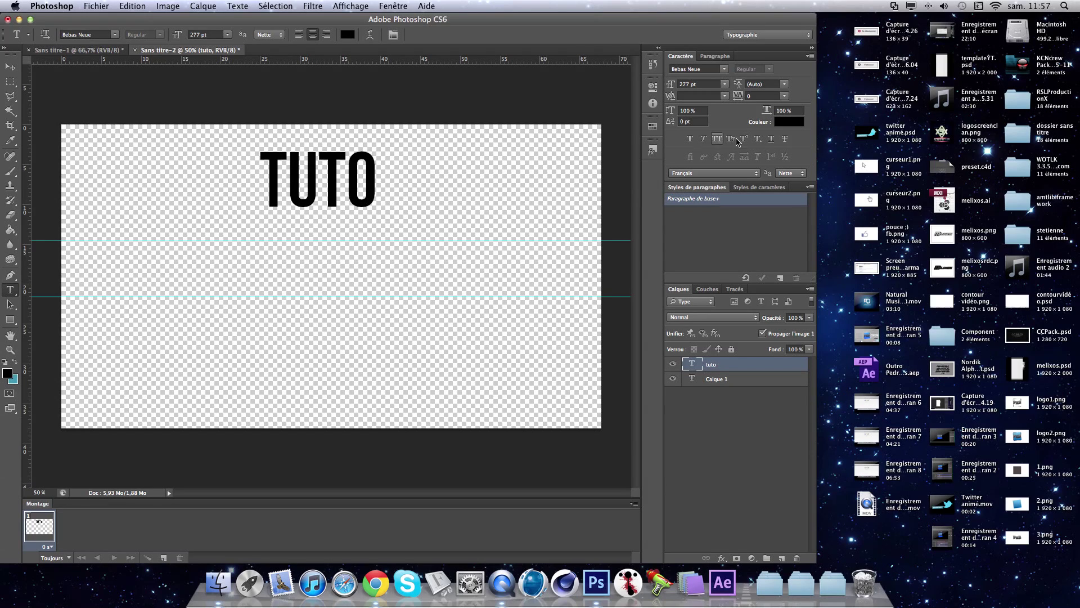
Try widening the TUTO letters with horizontal scaling, and restore the scale to 100%.
left_click_drag(767, 114, 775, 112)
left_click(323, 159)
double_click(323, 158)
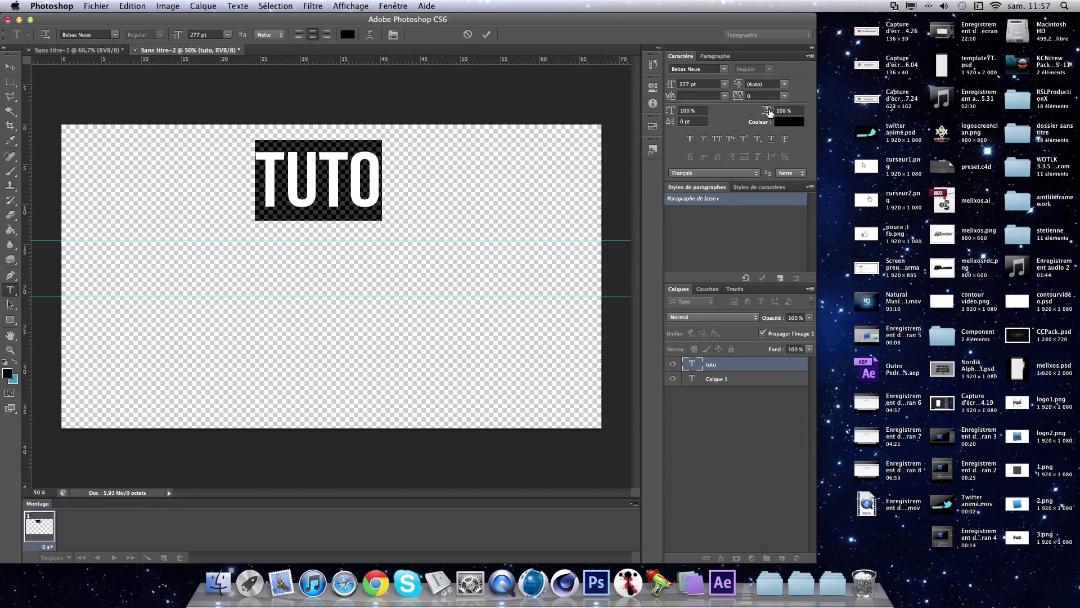
left_click(778, 112)
type("152")
key("Return")
left_click_drag(795, 112, 795, 109)
left_click(795, 110)
type("100")
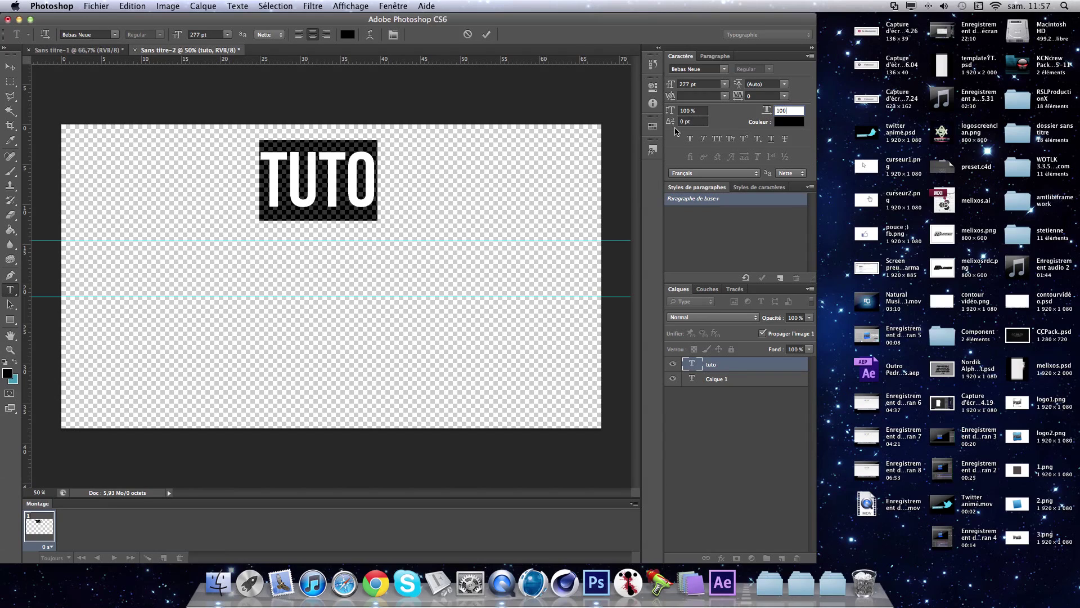
Set the TUTO text to 283 pt with 0.01 pt leading and 500 tracking, and commit it.
left_click_drag(671, 85, 674, 89)
key("Tab")
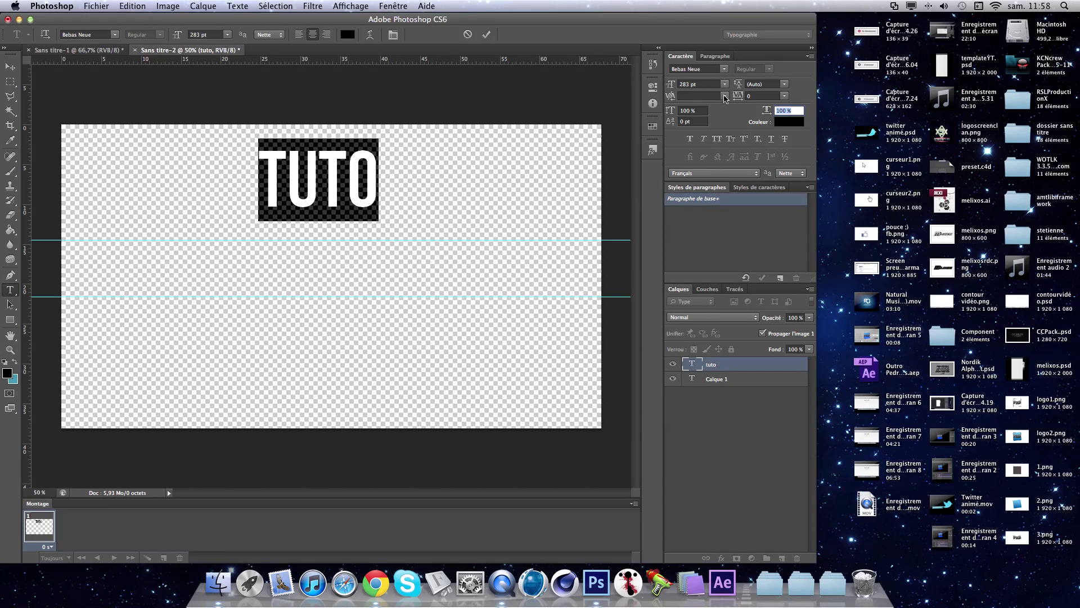
left_click_drag(740, 87, 748, 84)
left_click_drag(739, 96, 753, 99)
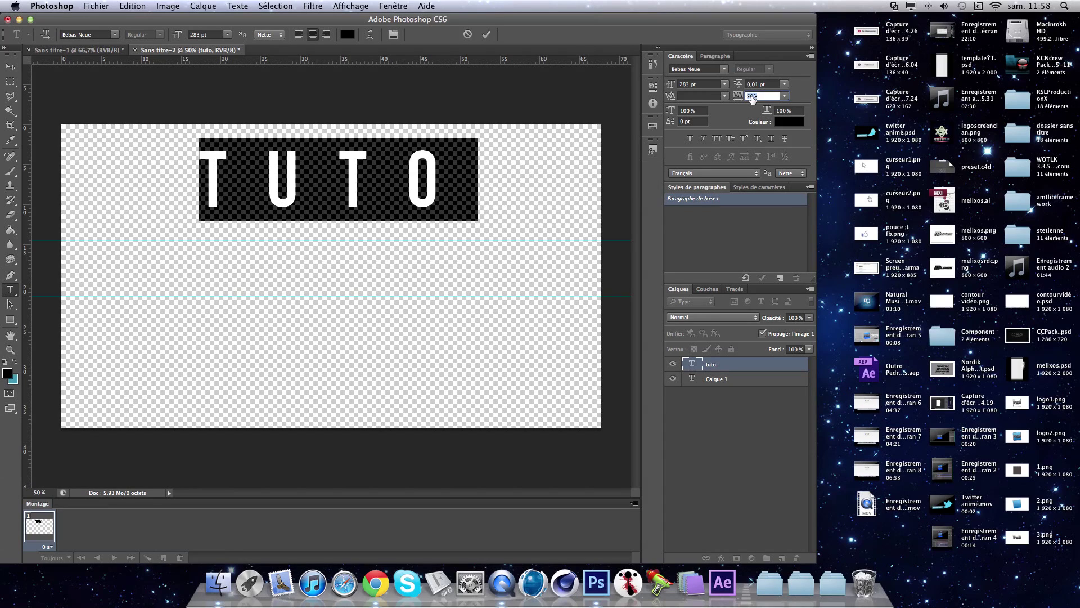
key("Tab")
left_click(742, 400)
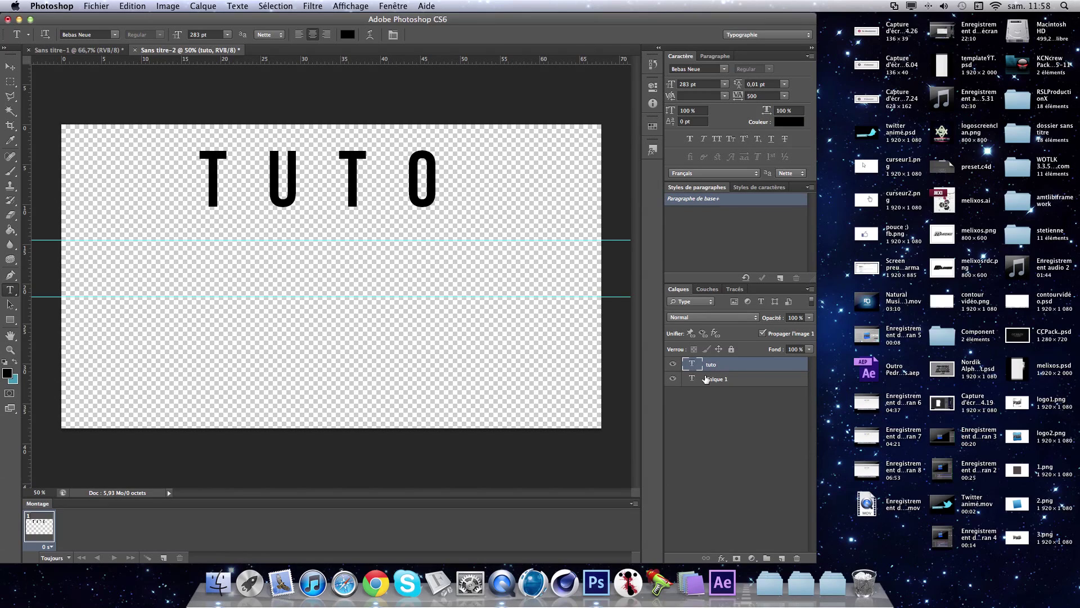
Delete the empty text layer Calque 1.
left_click(717, 379)
key("Delete")
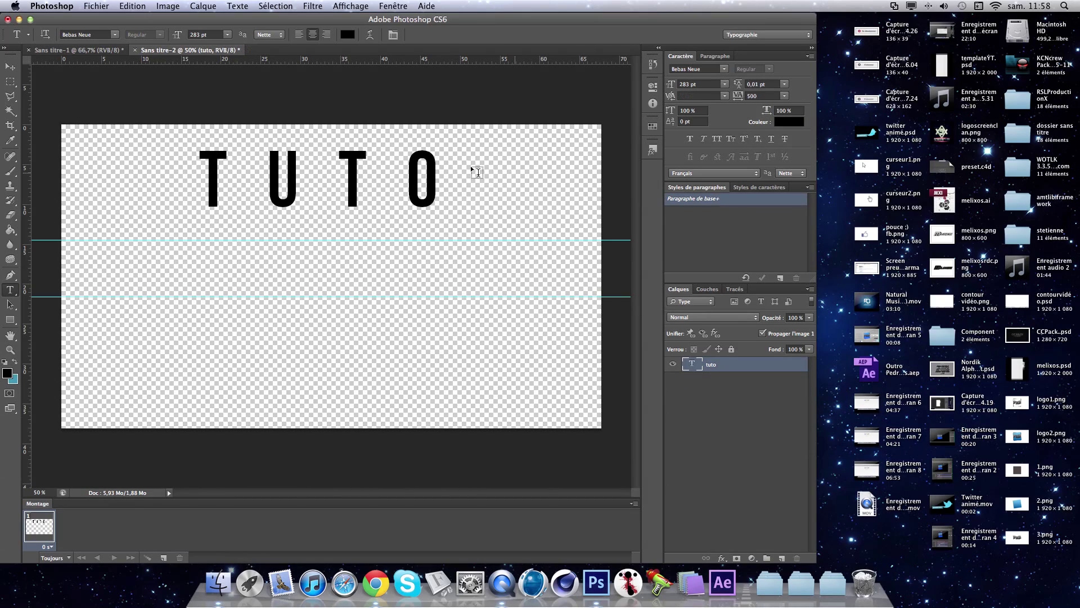
Draw a black rectangle about 387 × 37 px hanging from the upper guide below the first T, and rasterize its layer.
key("super+plus")
key("super+plus")
scroll(191, 285, "left", 5)
scroll(191, 285, "down", 1)
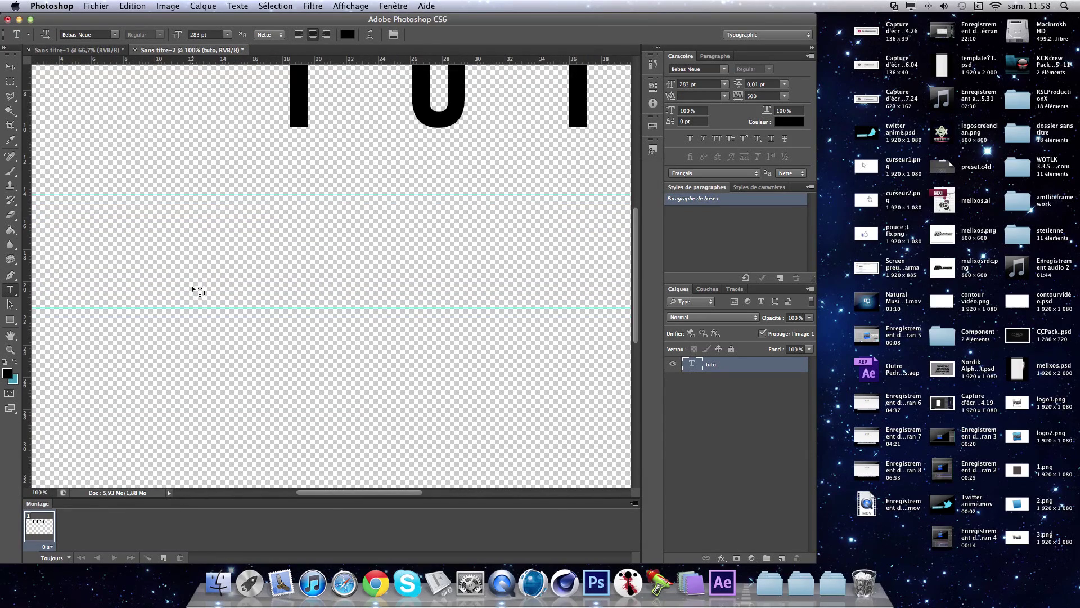
scroll(193, 285, "up", 2)
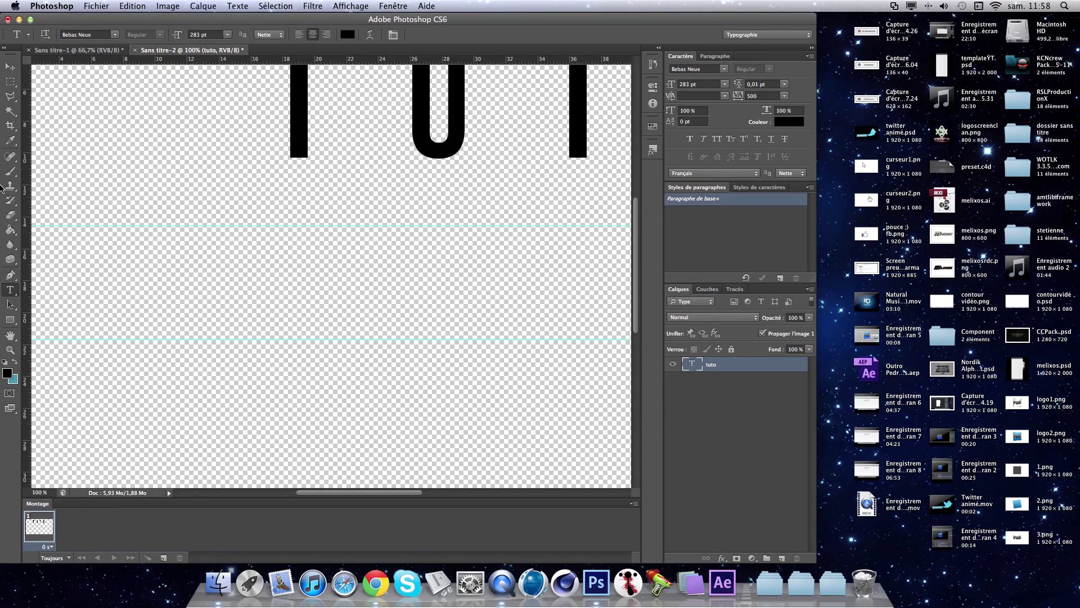
left_click(11, 320)
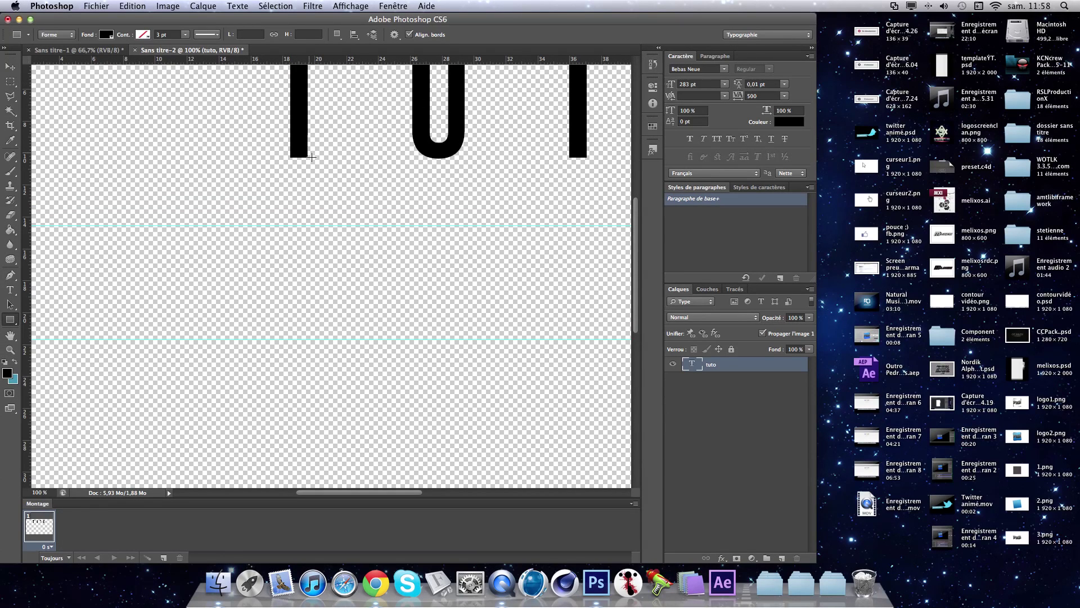
scroll(308, 152, "up", 10)
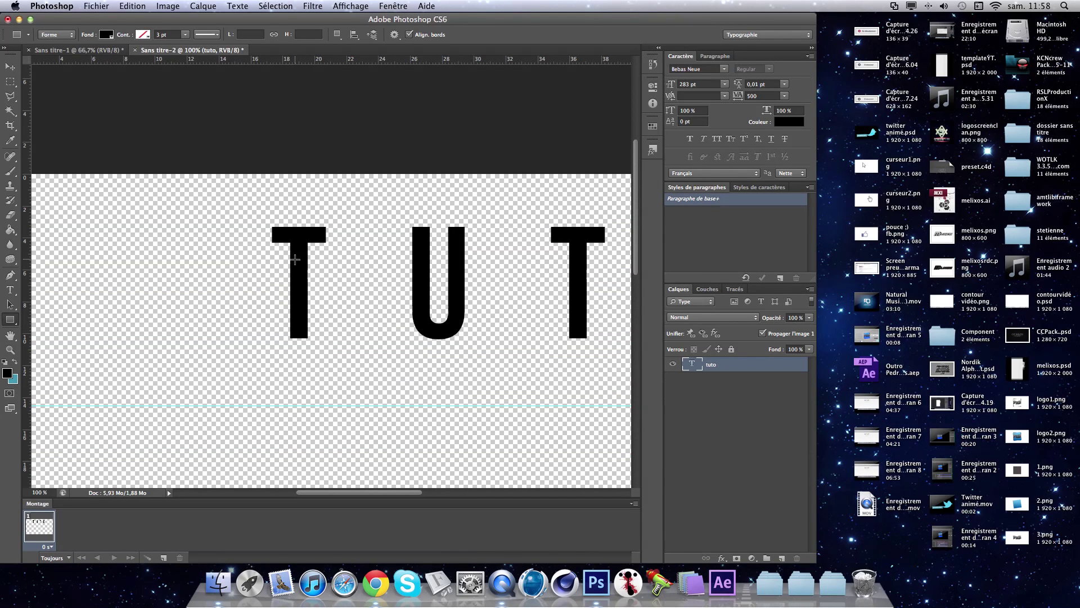
scroll(217, 294, "down", 8)
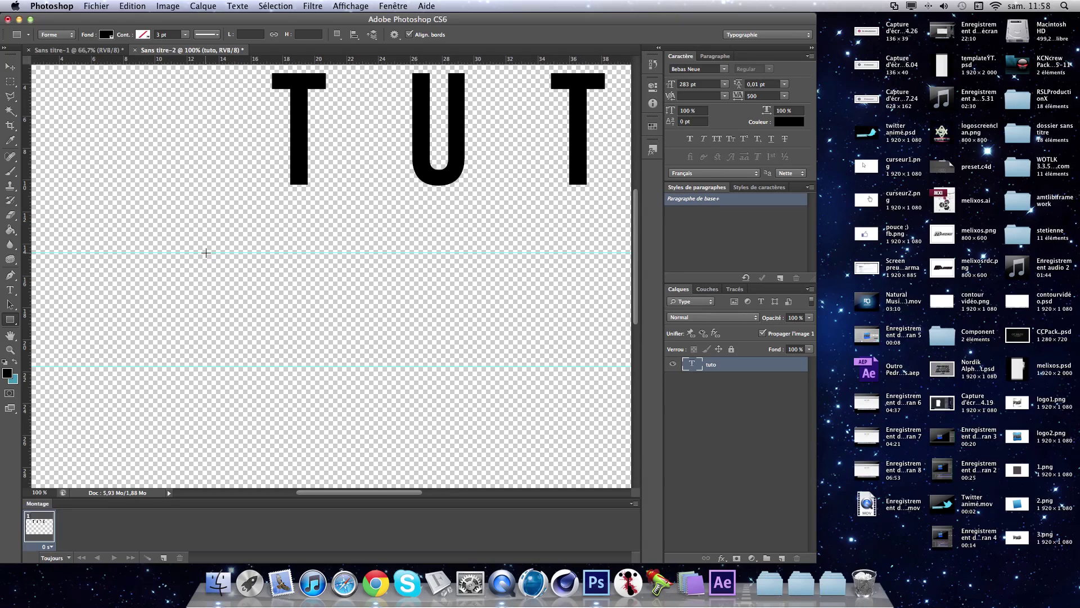
left_click_drag(205, 253, 423, 273)
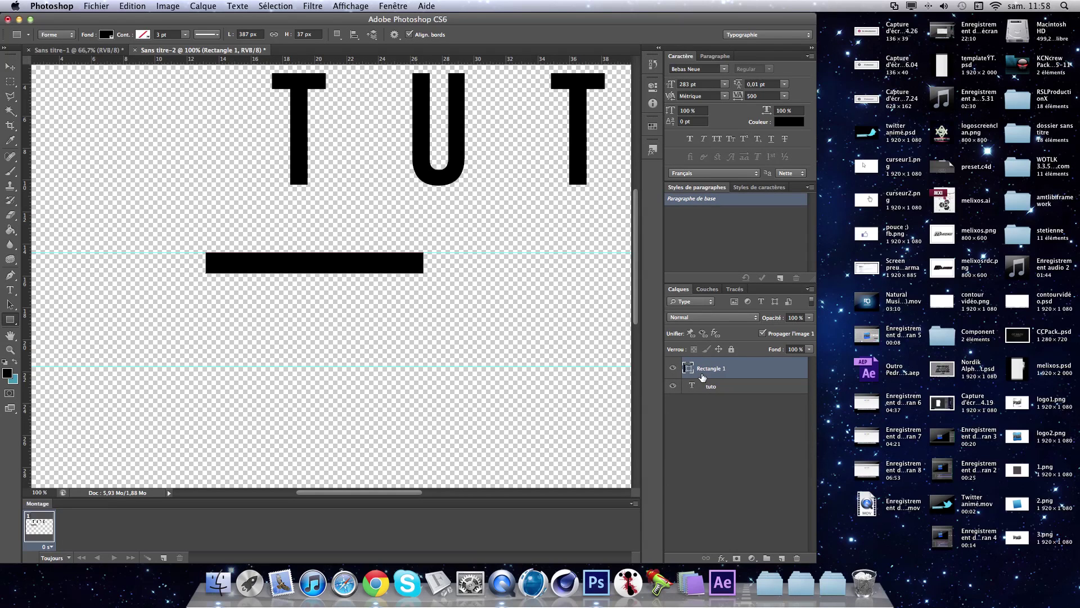
right_click(764, 377)
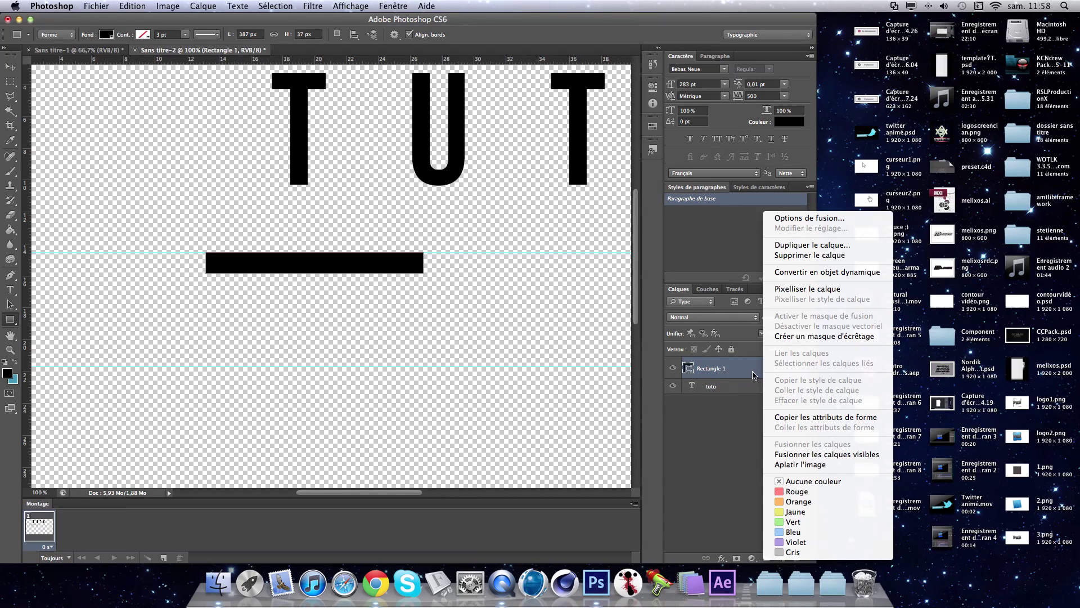
left_click(784, 289)
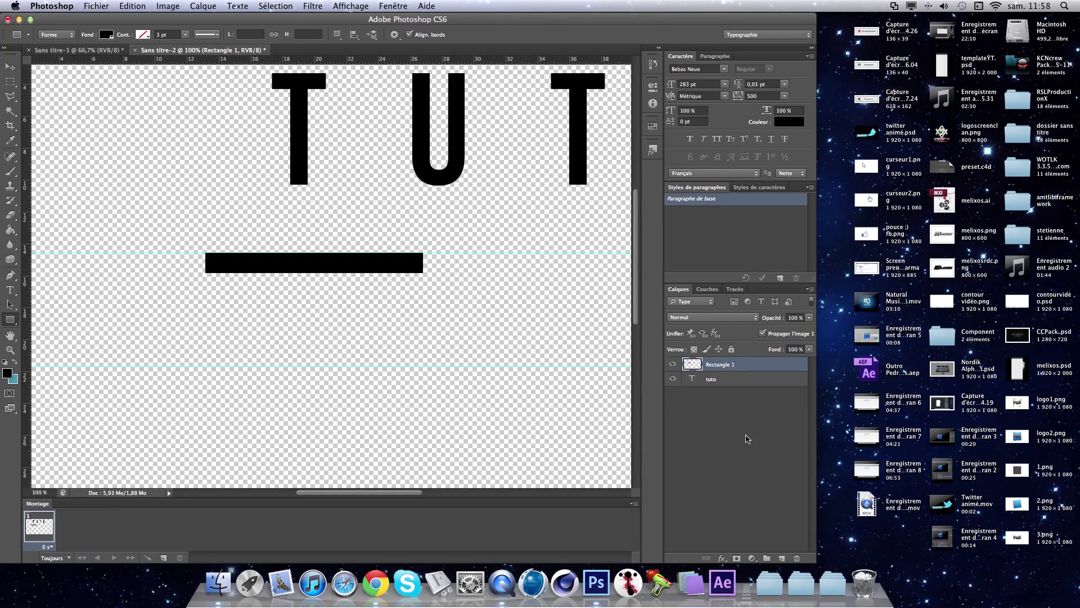
Hide the rasterized rectangle layer, duplicate it and make only the copy visible.
left_click(672, 364)
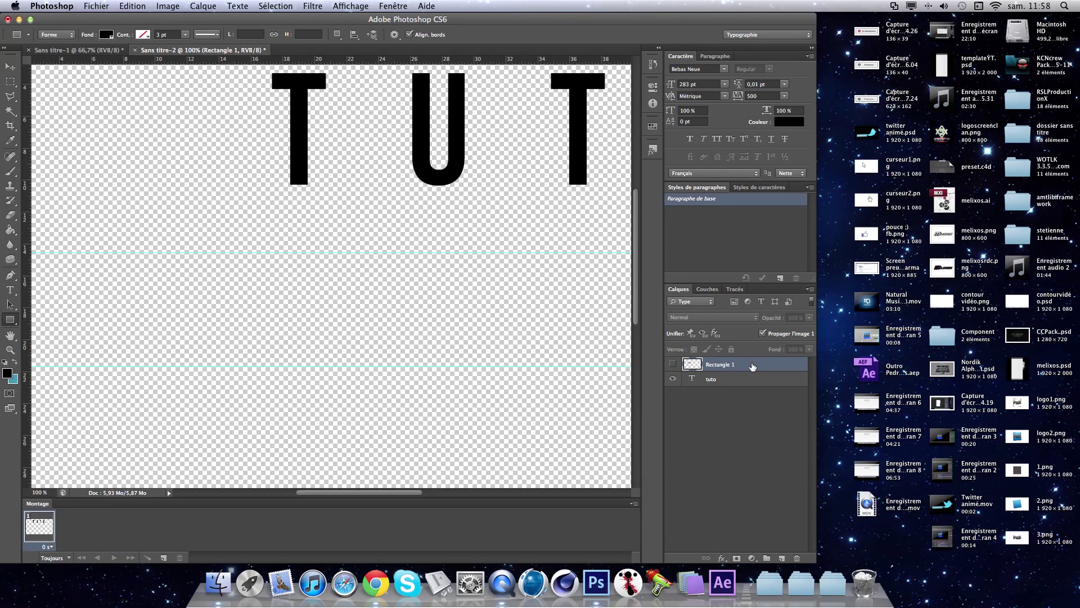
key("super+j")
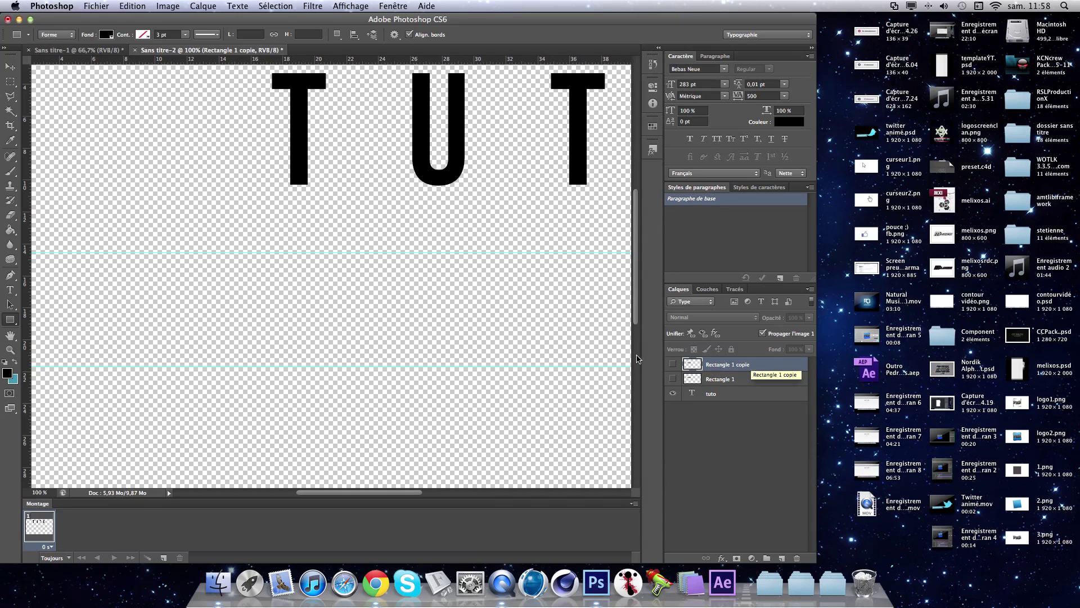
left_click(673, 364)
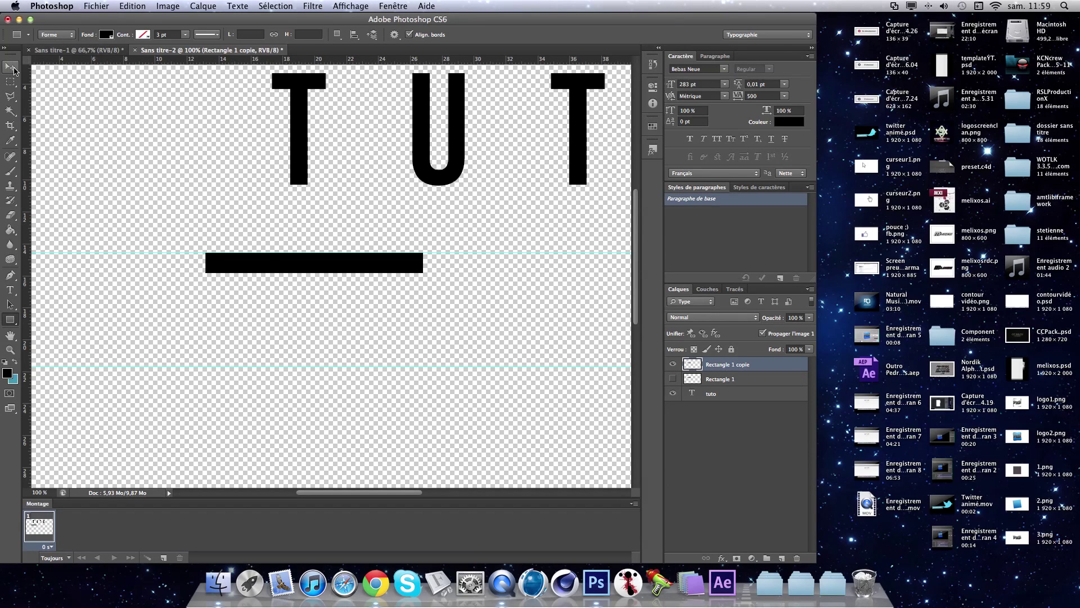
Move the rectangle copy a little to the left and shorten it from its right end to a little over half its length.
key("v")
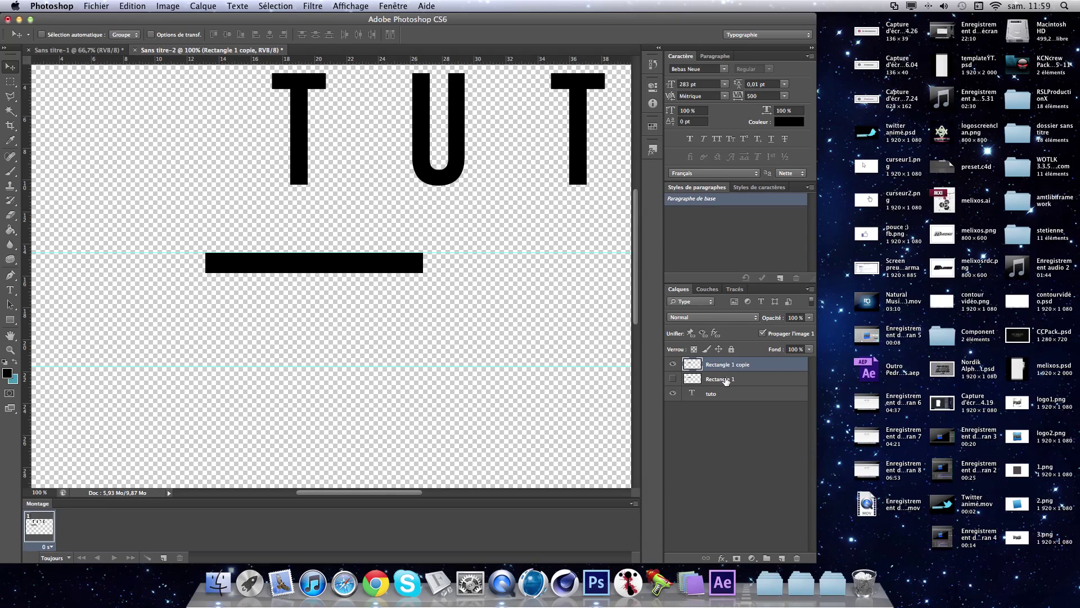
left_click_drag(342, 270, 301, 271)
key("super+t")
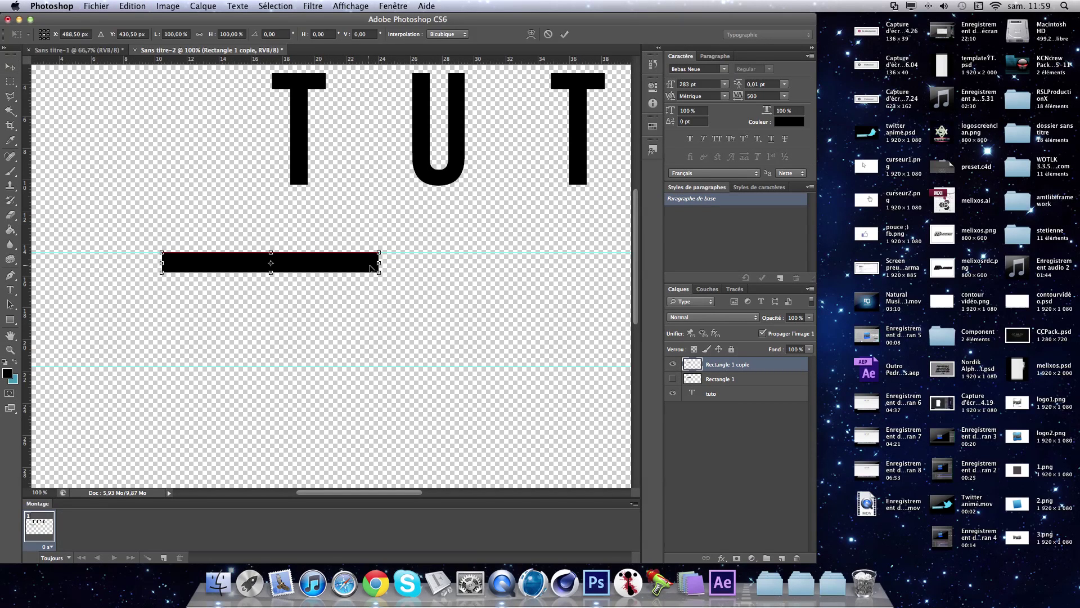
left_click_drag(379, 264, 289, 264)
key("Return")
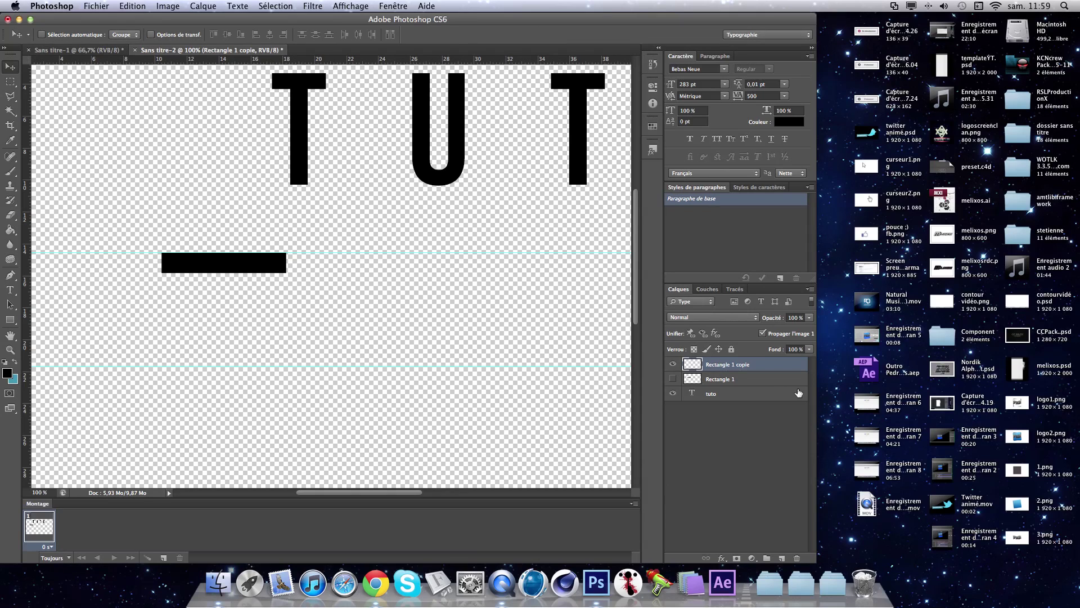
Duplicate the layer Rectangle 1, make the copy visible and move it just below the shortened bar.
left_click(732, 378)
key("super+j")
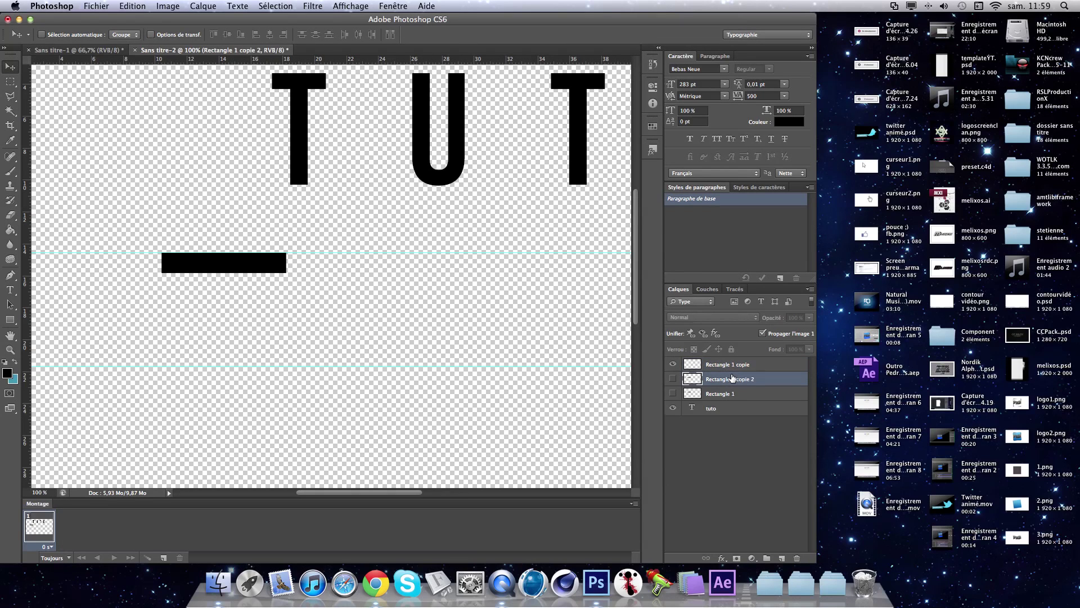
left_click(672, 378)
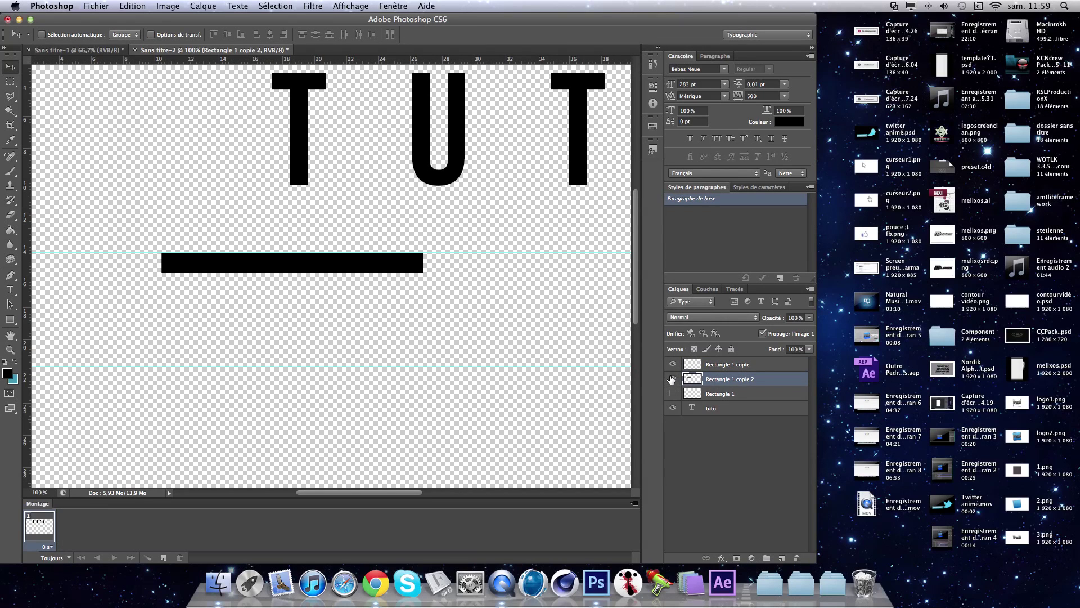
left_click_drag(332, 269, 328, 310)
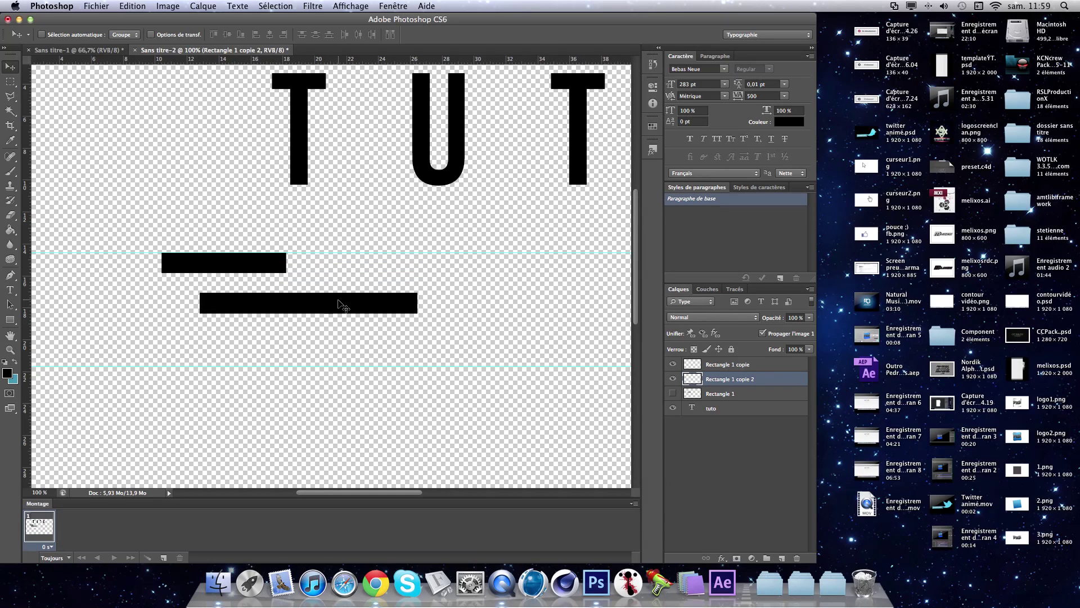
Rotate the new rectangle copy about 112° and place it as a slanted stem with its upper end inside the bar.
key("super+t")
left_click_drag(439, 296, 299, 337)
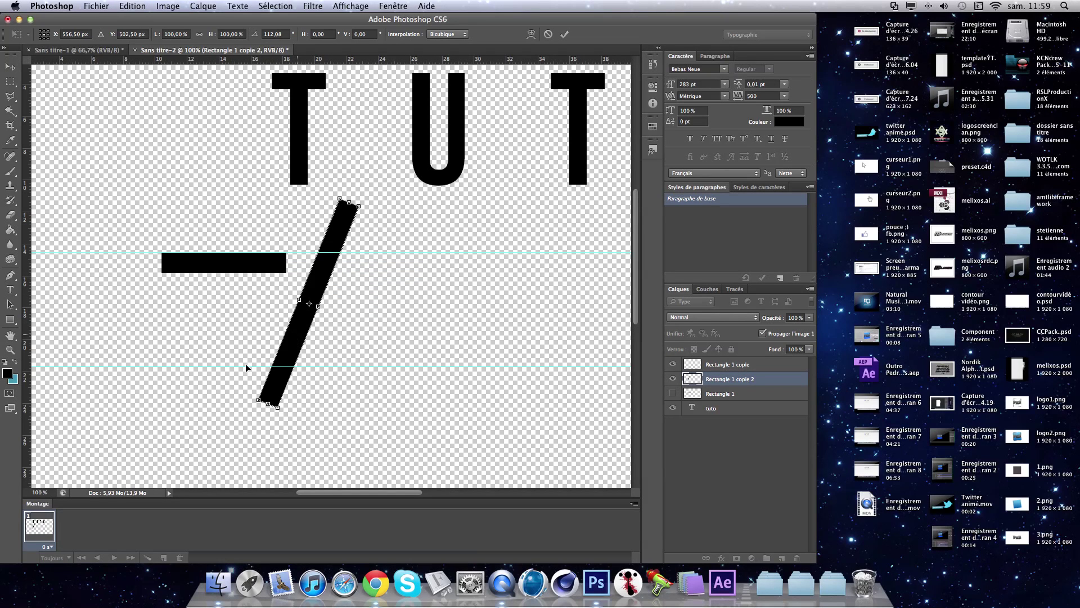
left_click_drag(245, 364, 191, 370)
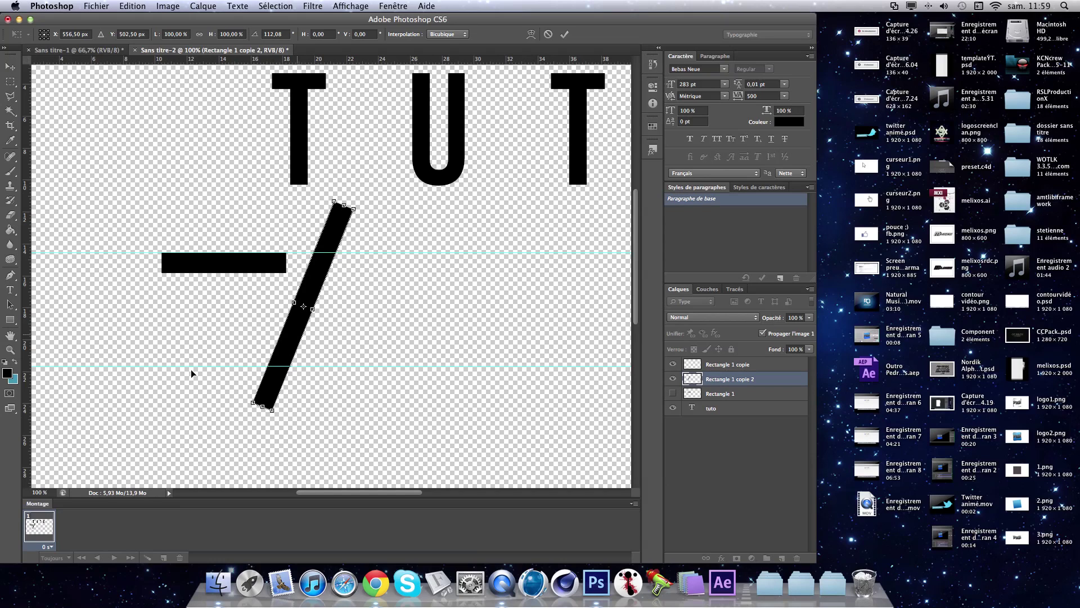
left_click_drag(226, 299, 212, 313)
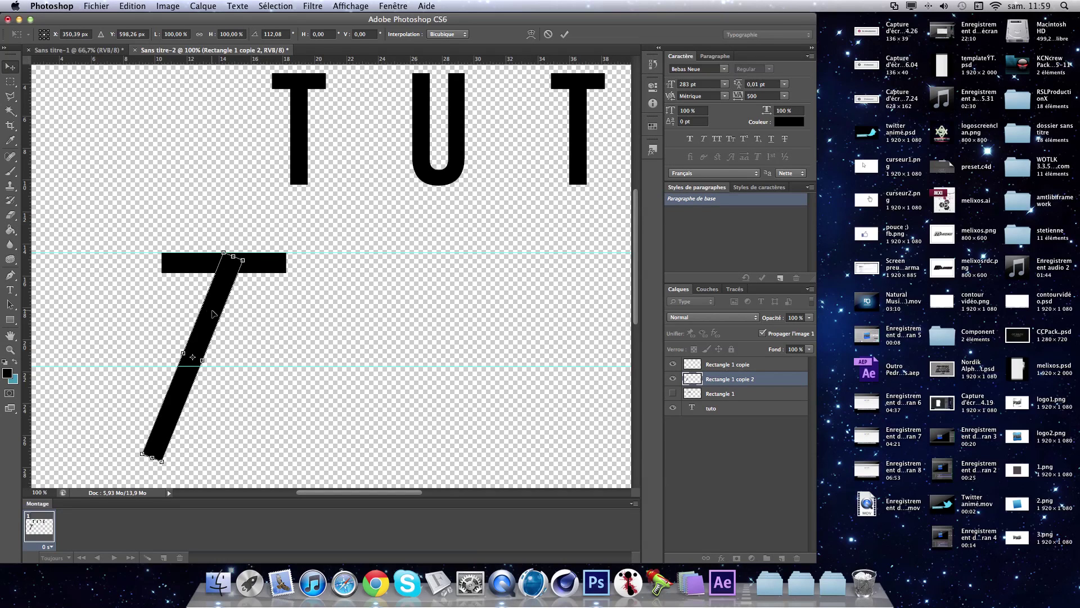
Commit and nudge the slanted stem slightly left, and raise the lower guide to about 20 cm on the vertical ruler.
key("Return")
key("Left")
key("Left")
key("Left")
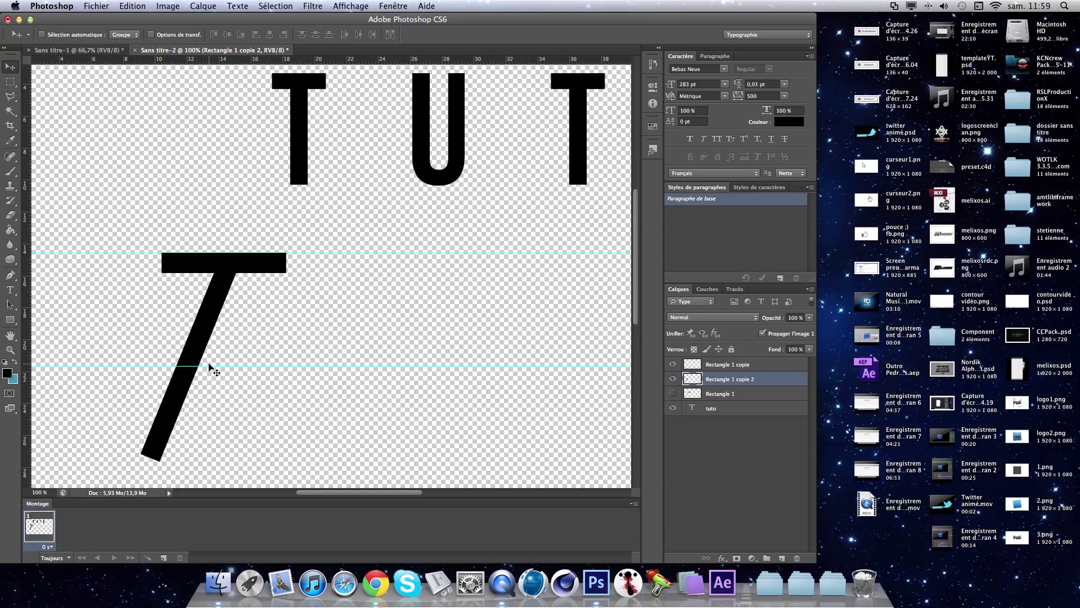
left_click_drag(211, 366, 247, 348)
Select the area below the lower guide, delete the stem's lower part there and clear the selection.
key("m")
left_click_drag(79, 348, 452, 466)
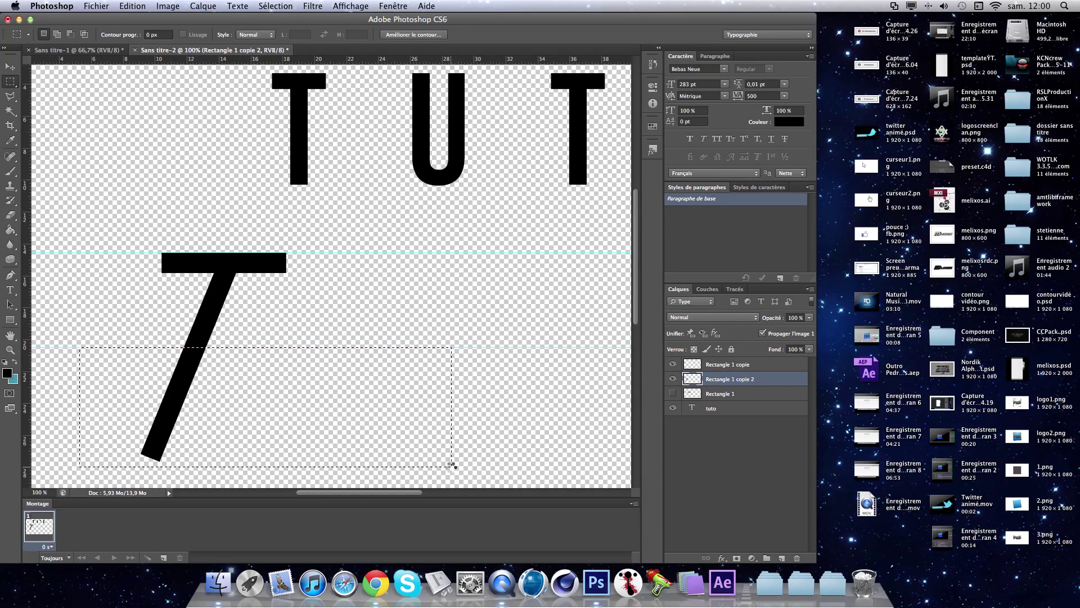
key("Delete")
key("super+d")
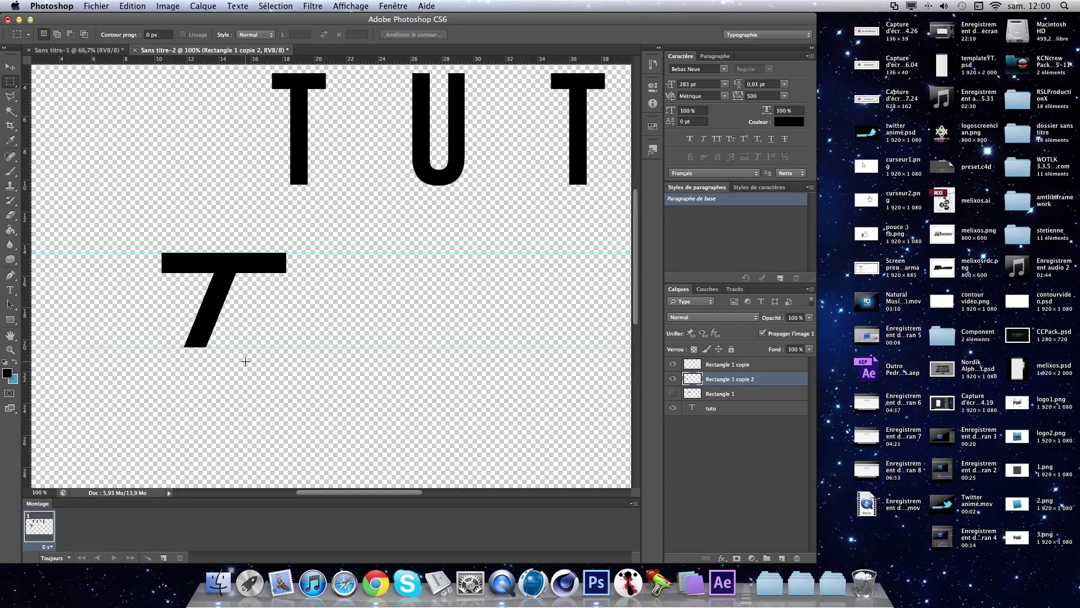
Undo the deletion of the stem's lower part and leave nothing selected.
key("super+z")
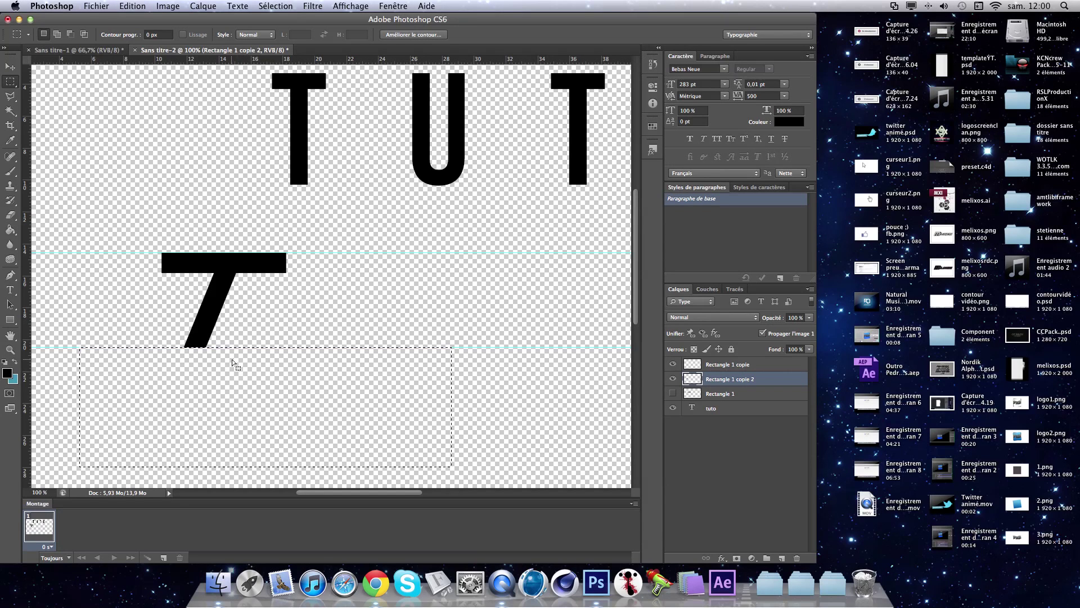
key("alt+super+z")
key("super+d")
scroll(316, 261, "right", 4)
scroll(338, 266, "left", 6)
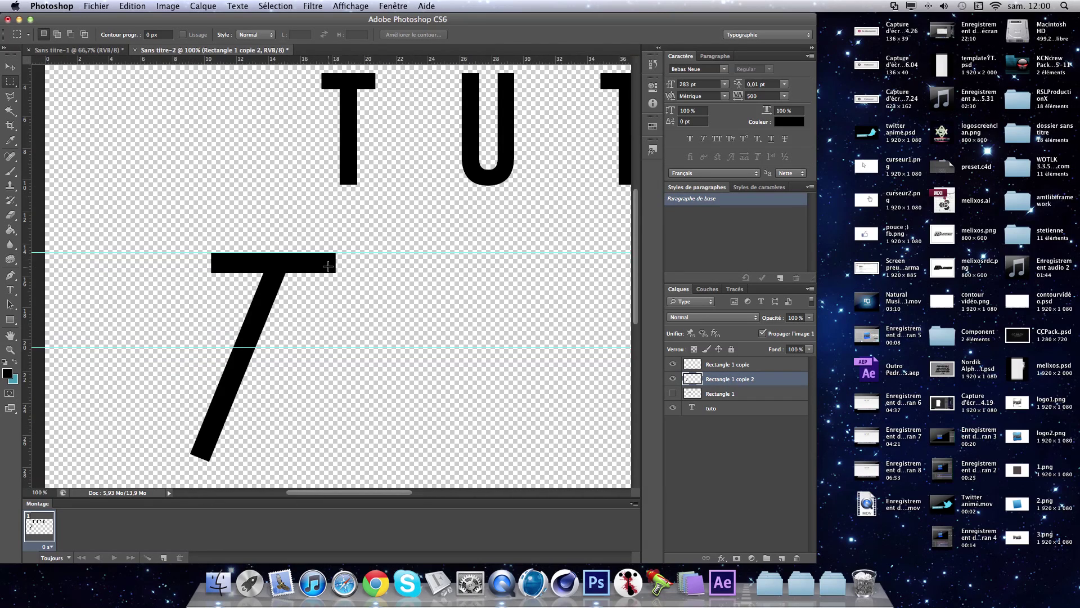
scroll(329, 265, "right", 13)
scroll(335, 261, "left", 15)
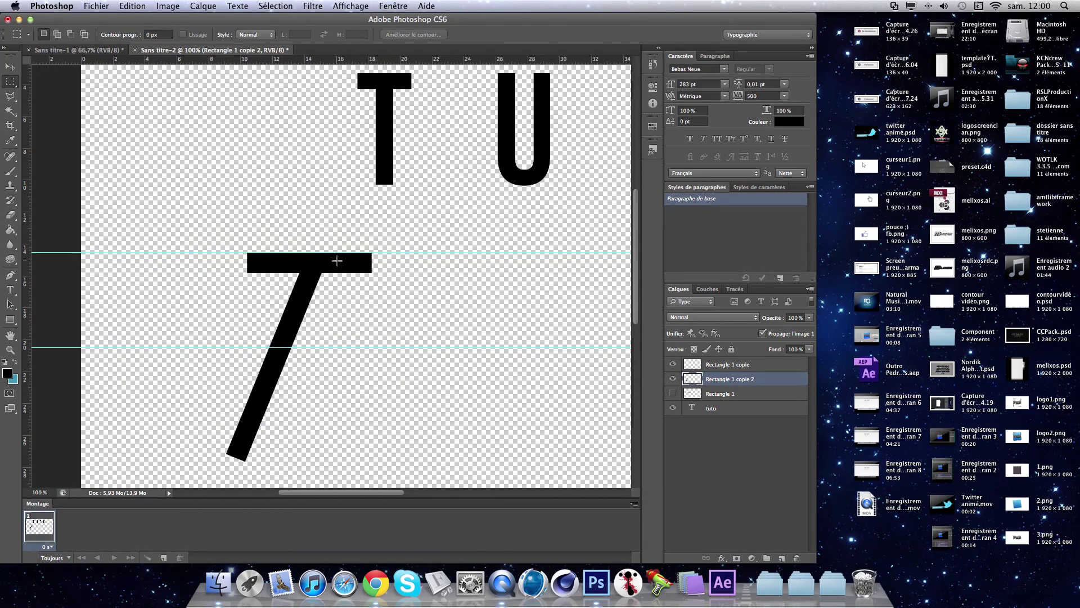
Duplicate the layer Rectangle 1 again and group the layers Rectangle 1 copie and Rectangle 1 copie 2.
left_click(720, 400)
key("super+j")
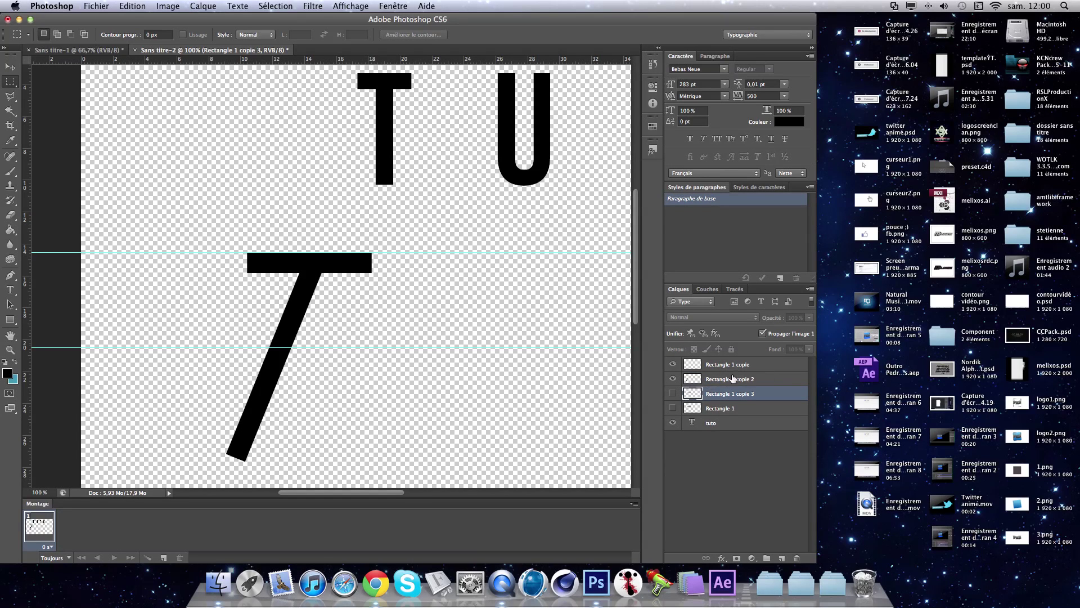
left_click(731, 379)
left_click(726, 366, "shift")
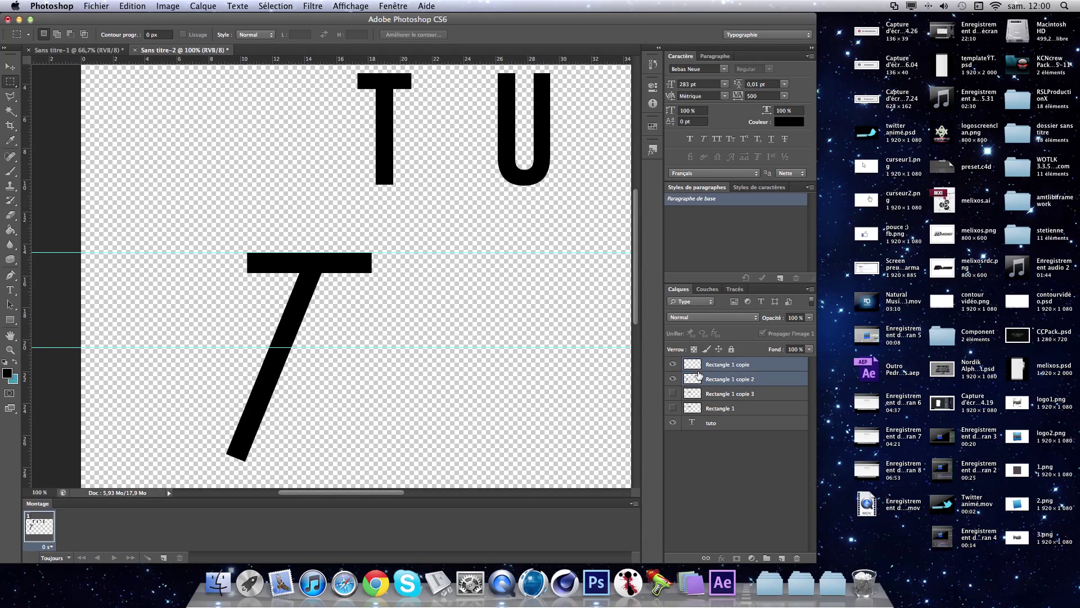
left_click_drag(740, 380, 766, 557)
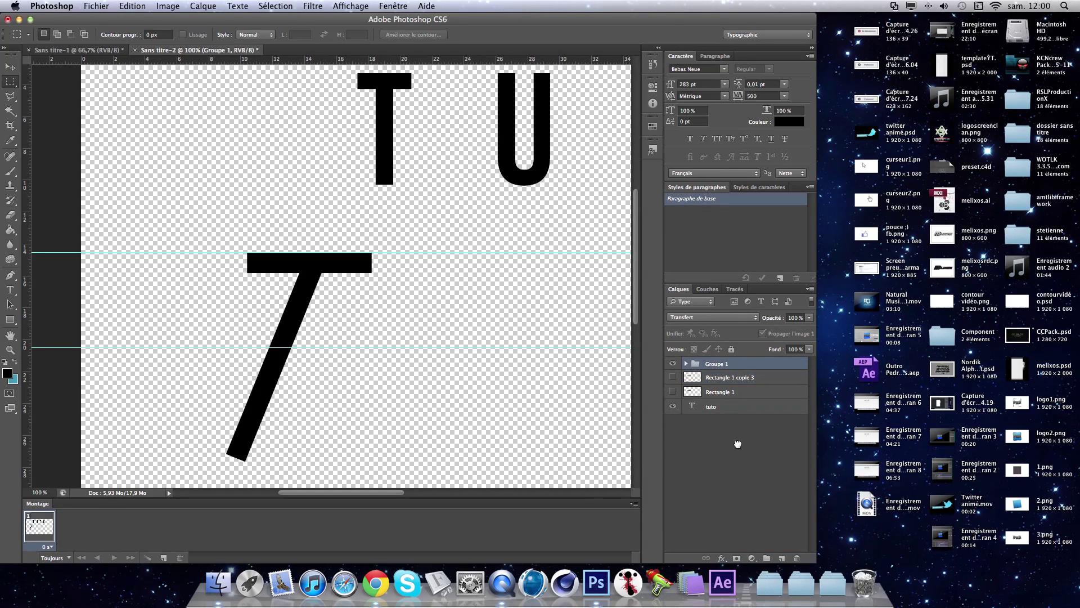
Rename the new layer group T and make the layer Rectangle 1 copie 3 visible.
double_click(714, 364)
key("BackSpace")
type("T")
key("Return")
left_click(673, 379)
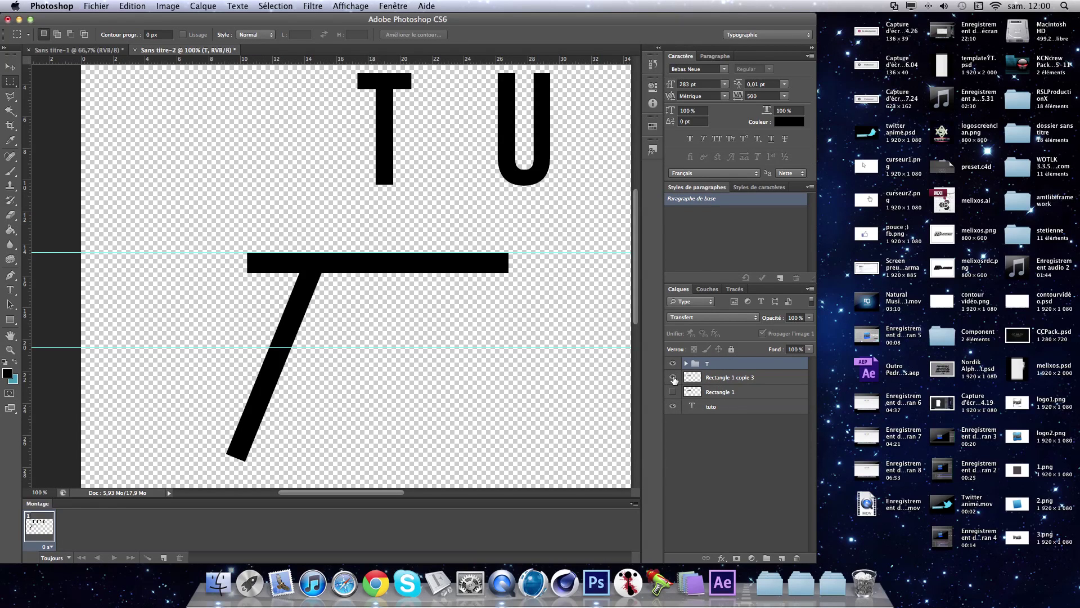
key("super+t")
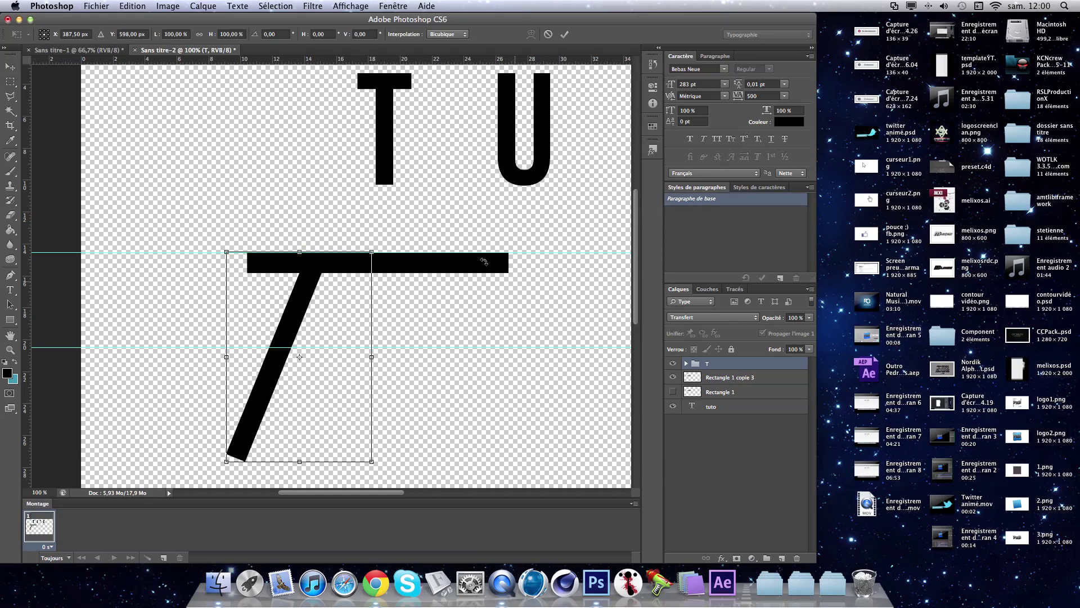
key("Return")
key("m")
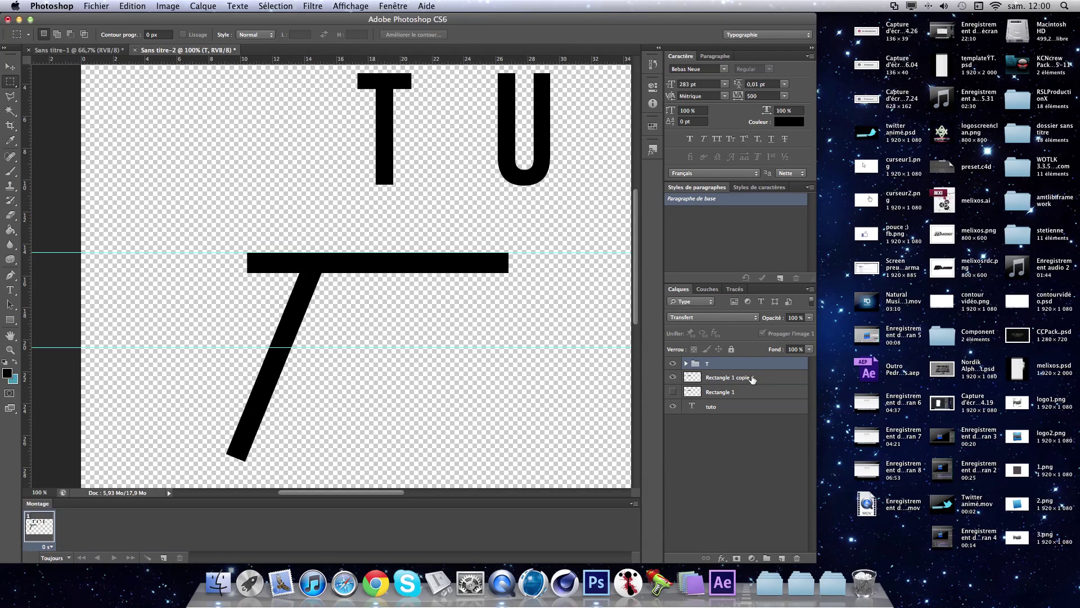
Rotate the rectangle on layer Rectangle 1 copie 3 about 111.5° and place it beside the stem, with its upper end just under the bar.
left_click(752, 378)
key("super+t")
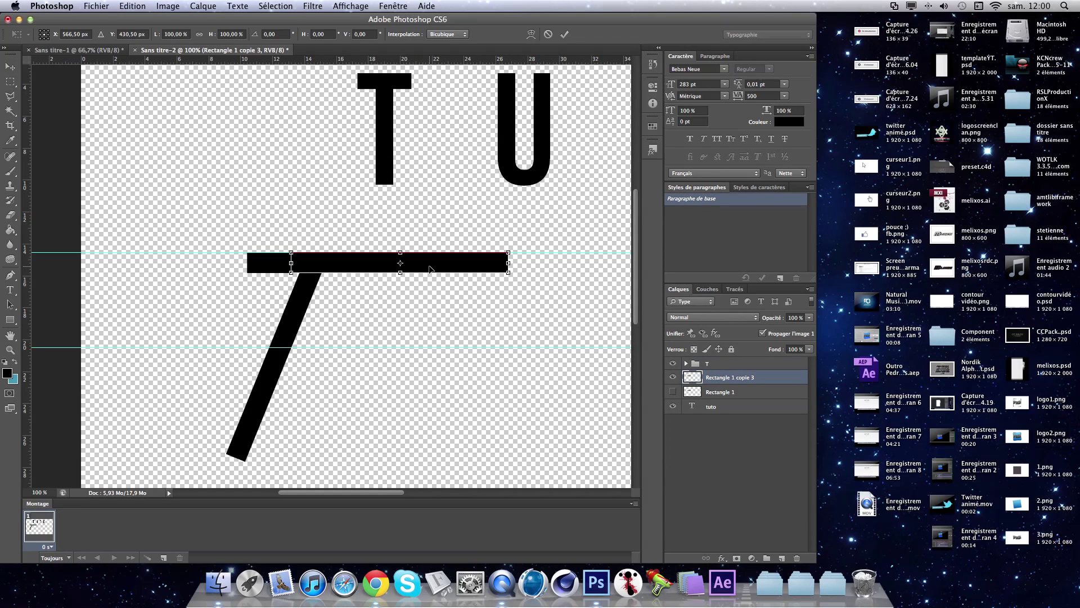
left_click_drag(434, 263, 451, 347)
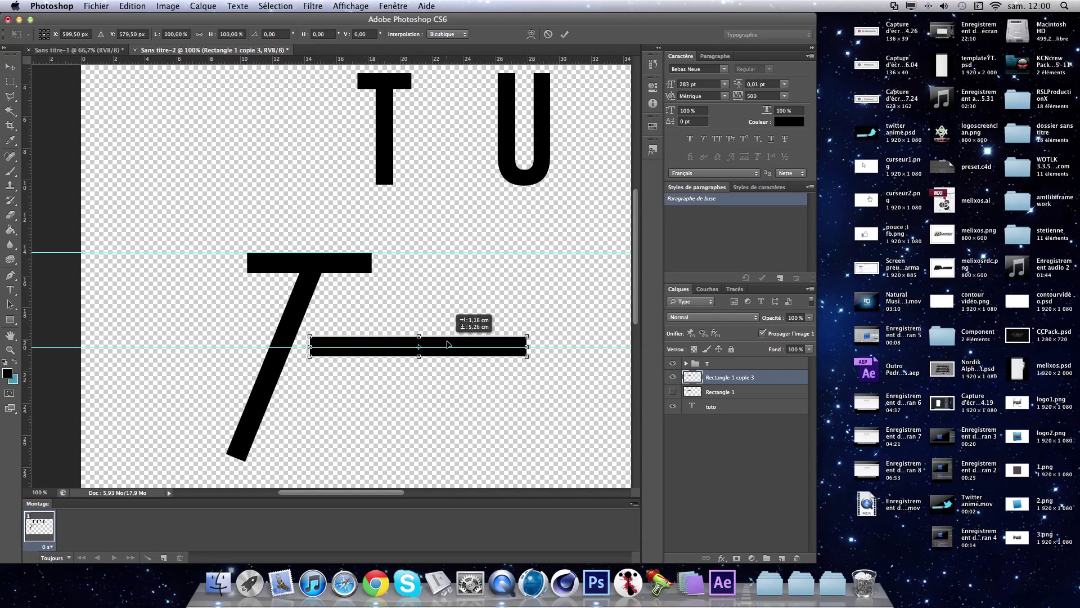
left_click_drag(484, 391, 339, 409)
left_click_drag(412, 393, 303, 403)
left_click_drag(376, 373, 379, 380)
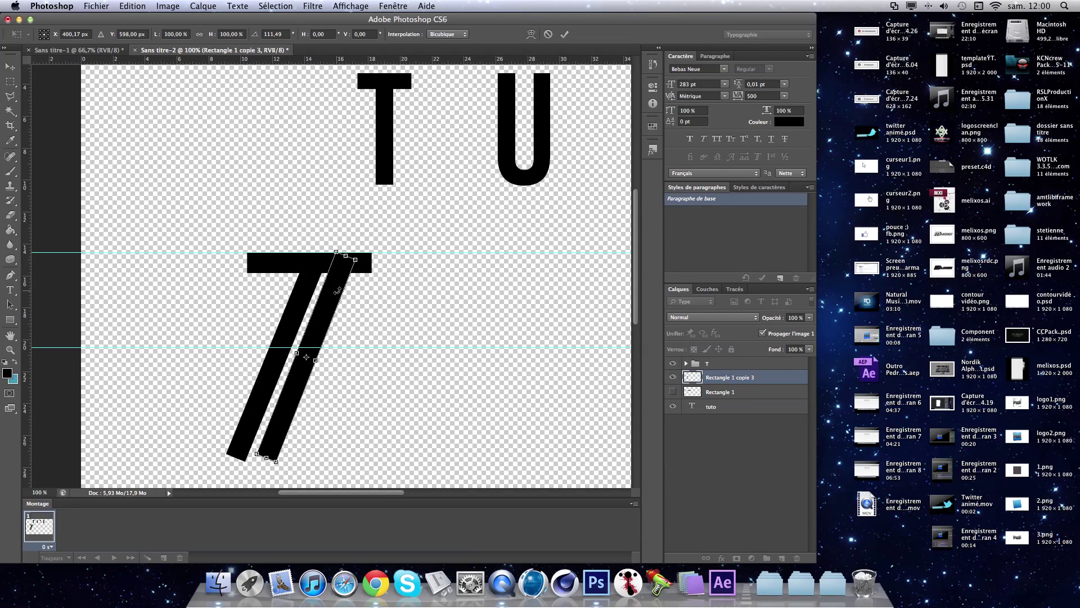
left_click_drag(332, 284, 320, 302)
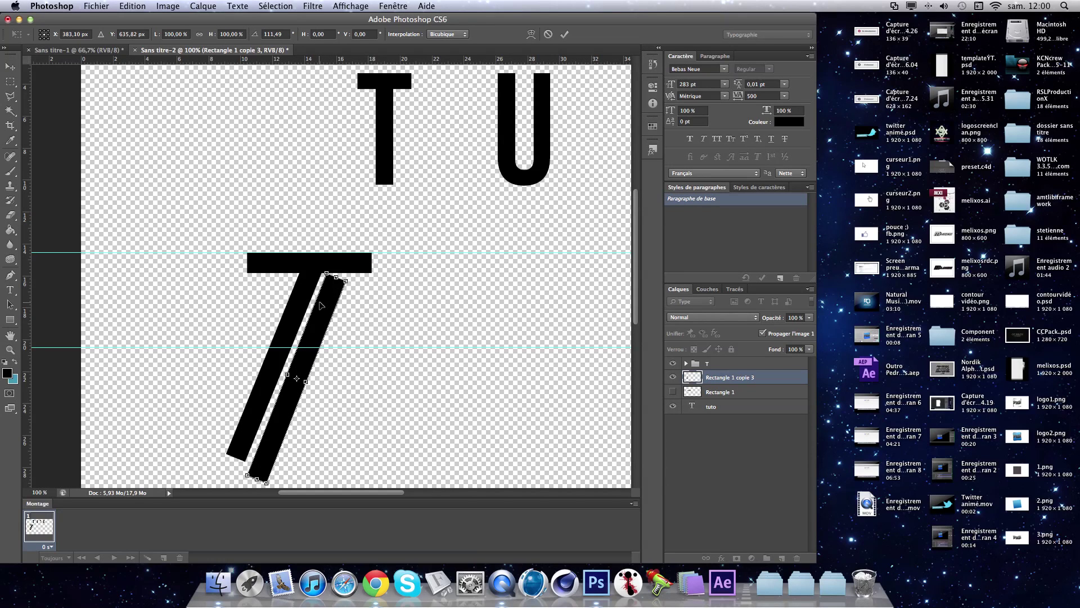
Nudge the second slanted stem to about X 387 px, Y 620 px, leaving a narrow gap beside the first, and commit the transform.
key("Left")
key("Left")
key("Left")
key("Left")
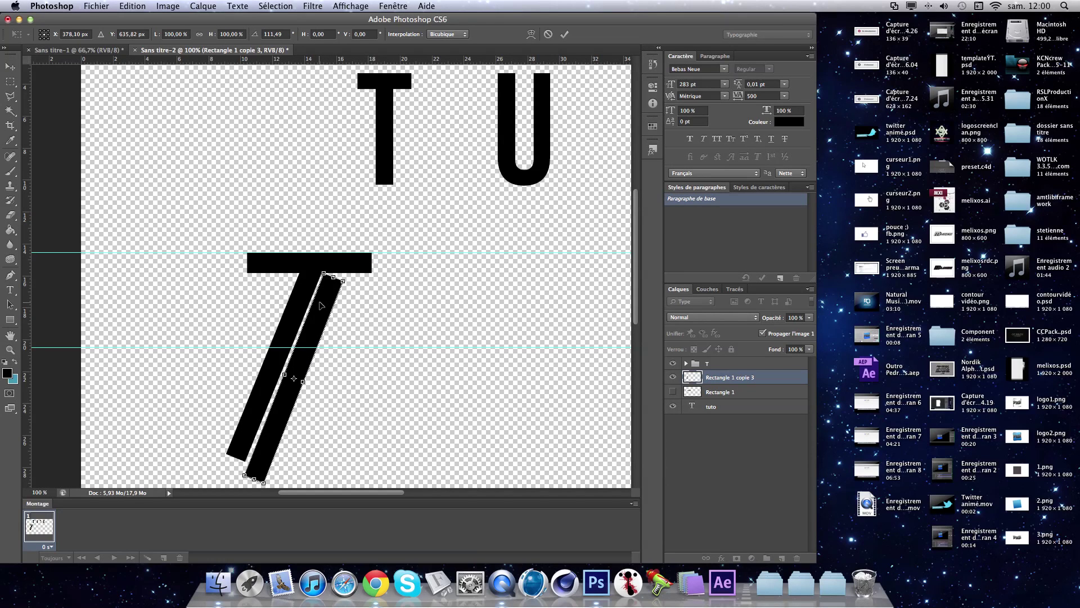
key("Right")
key("Up")
key("Up")
key("Up")
key("Up")
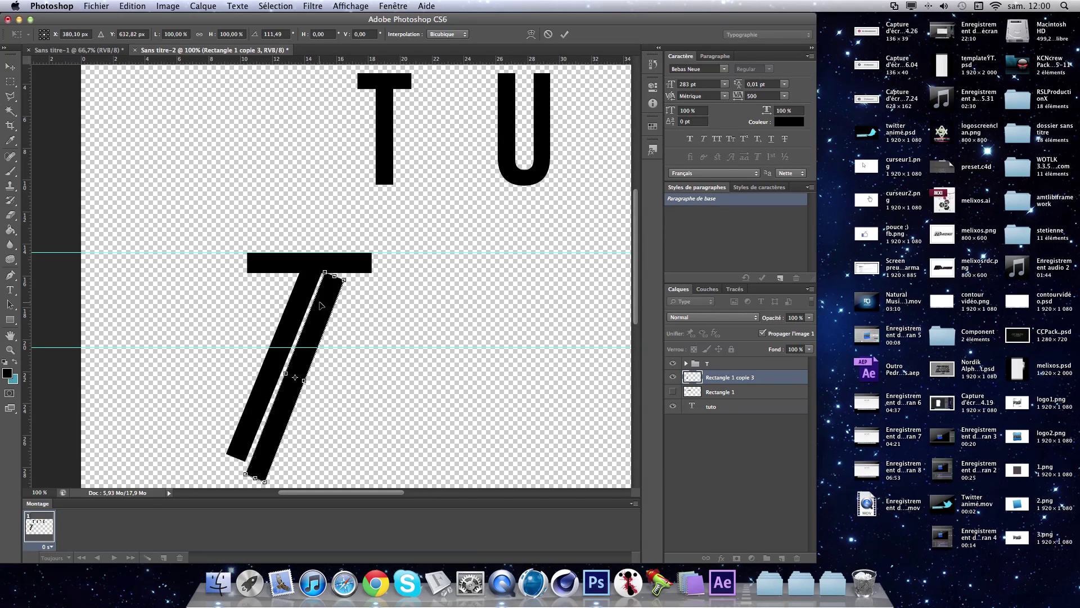
key("Right")
key("Right")
key("Right")
key("Right")
key("Right")
key("Up")
key("Up")
key("Up")
key("Up")
key("Up")
key("Up")
key("Up")
key("Up")
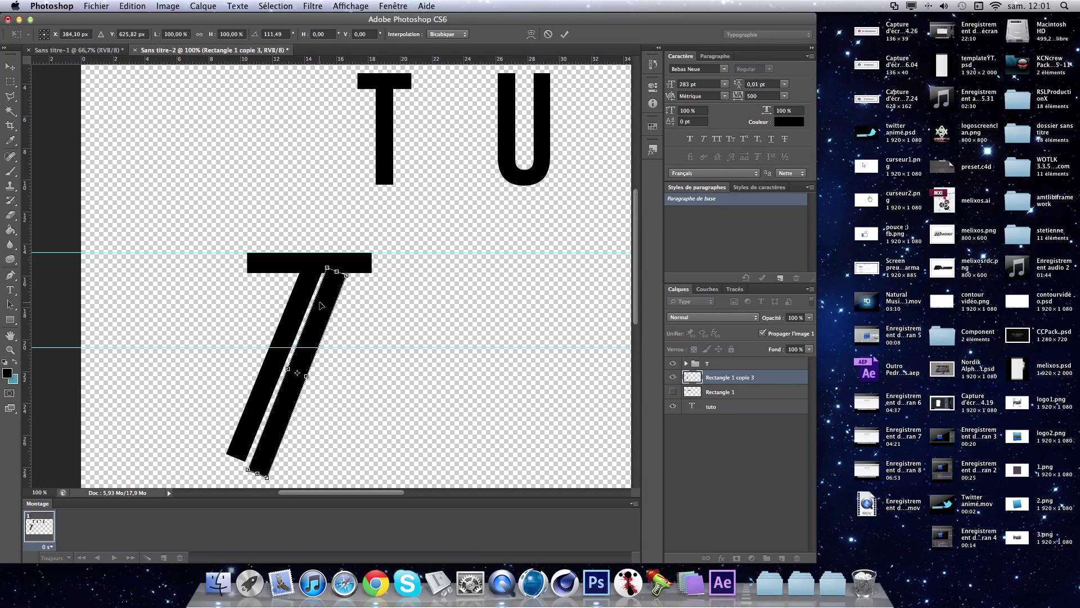
key("Right")
key("Up")
key("Up")
key("Up")
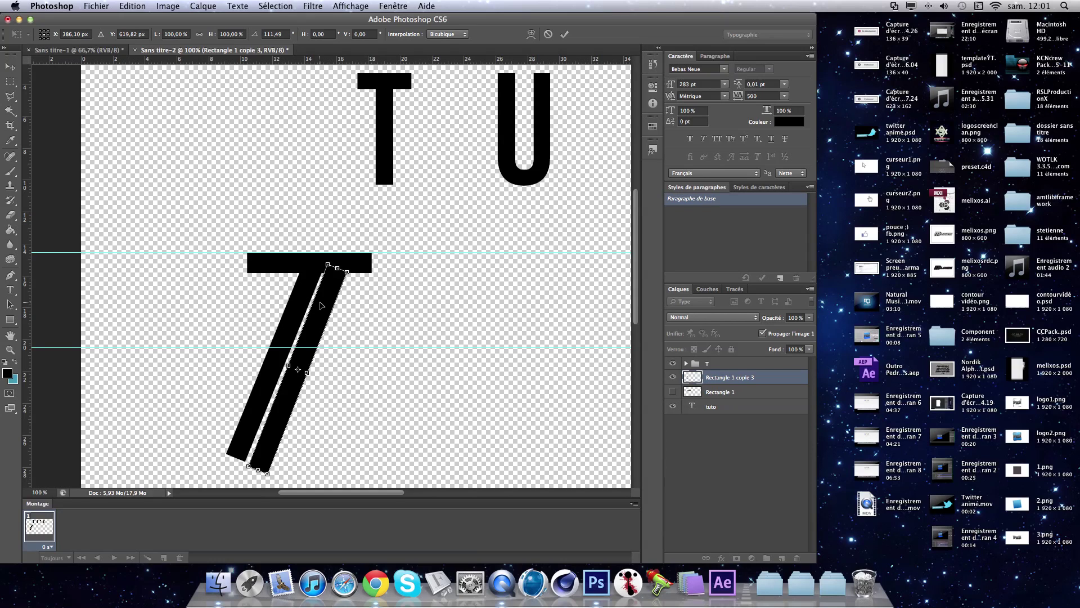
key("Right")
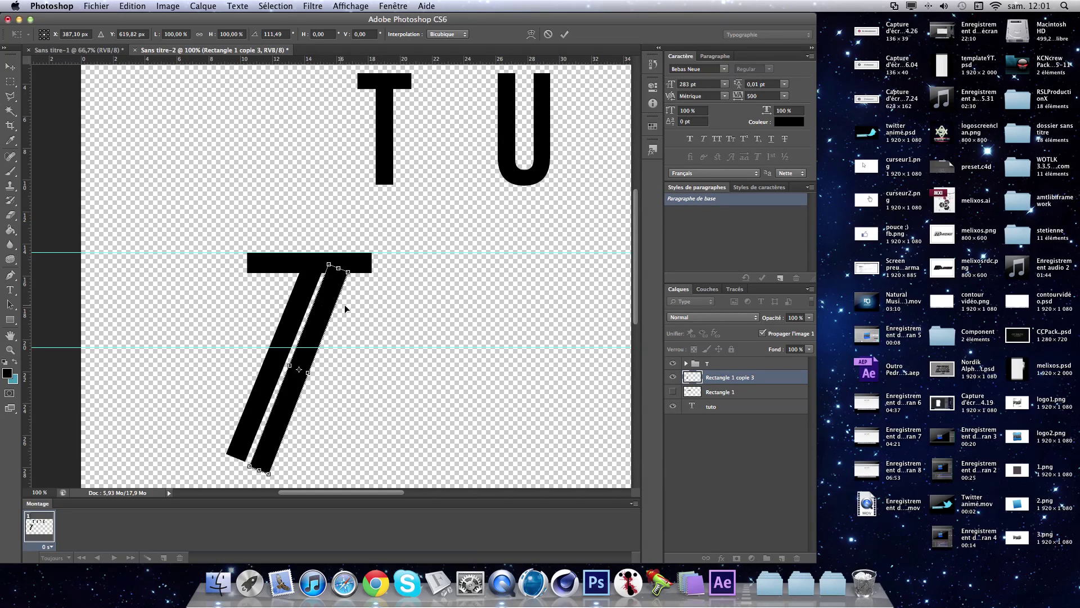
left_click_drag(360, 306, 360, 304)
key("Return")
key("m")
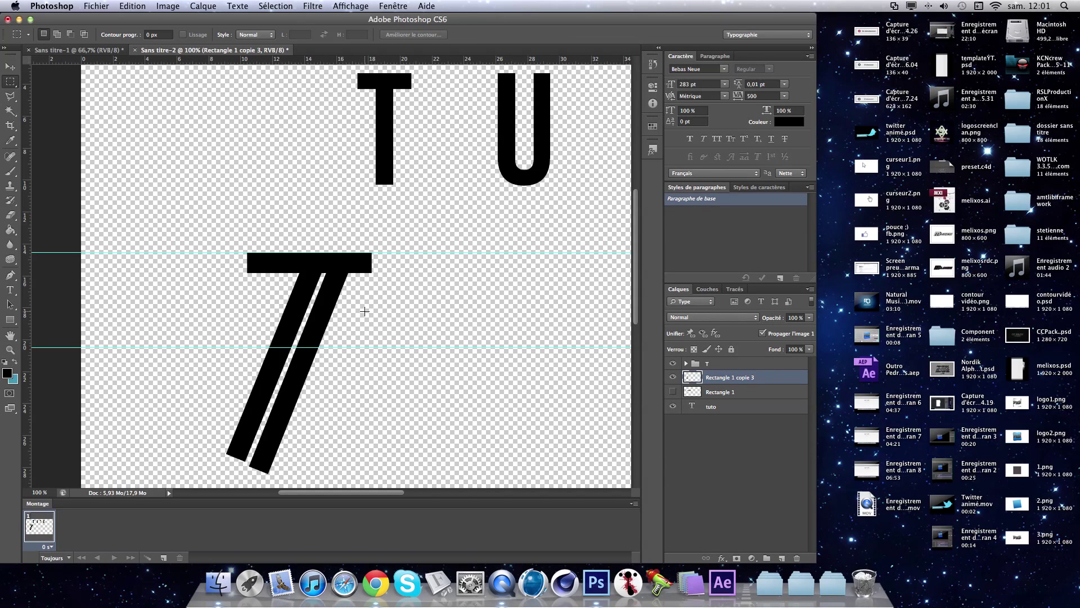
With layer Rectangle 1 copie 3 hidden, lasso a thin strip under the T's bar, then show the layer, cut the strip off the second stem and deselect.
key("super+plus")
key("super+plus")
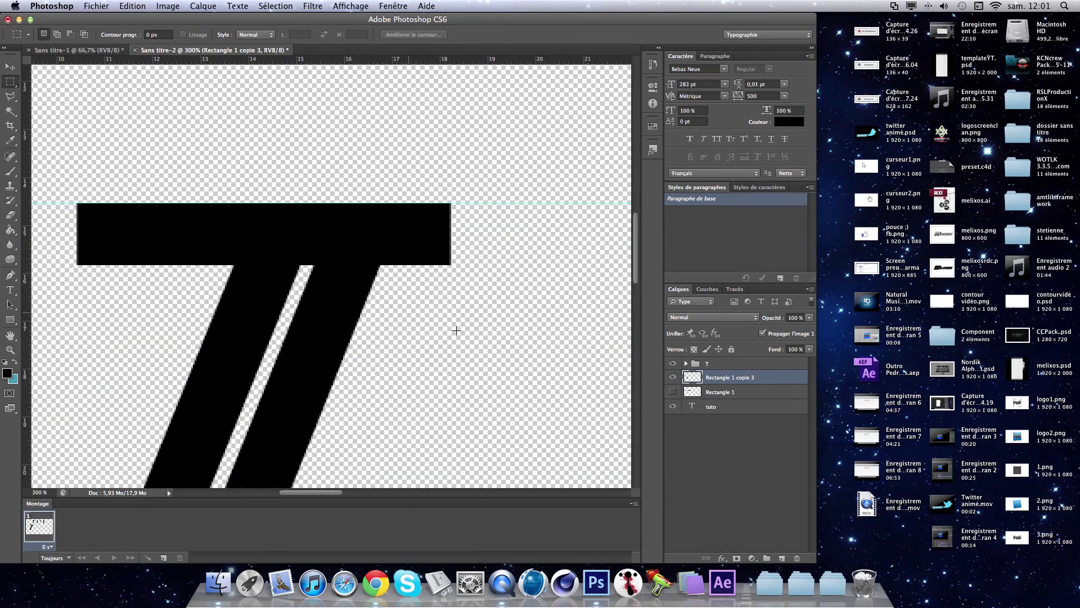
left_click(673, 377)
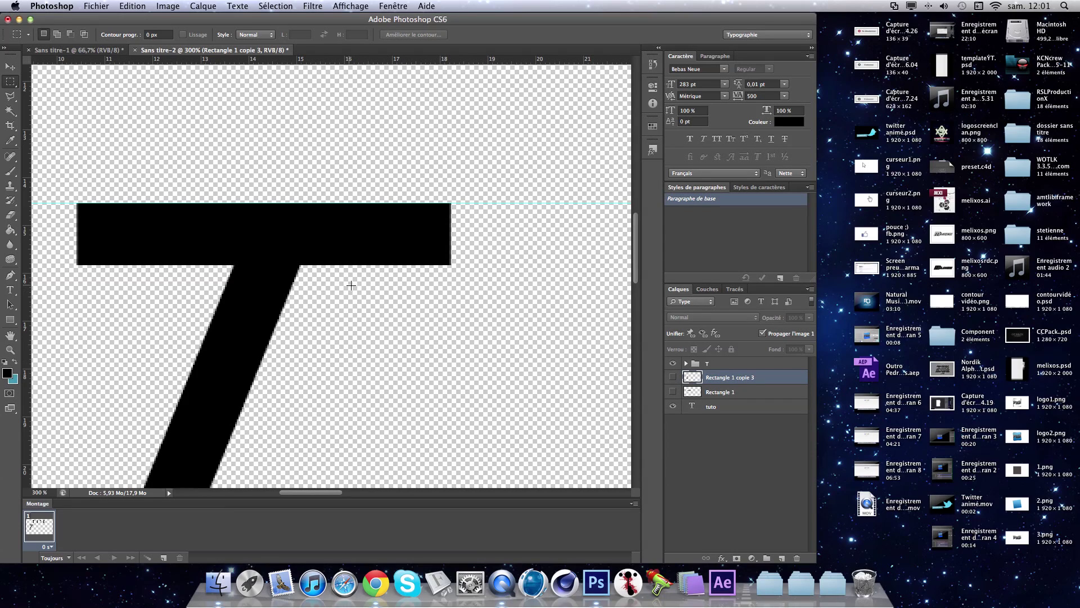
left_click(13, 97)
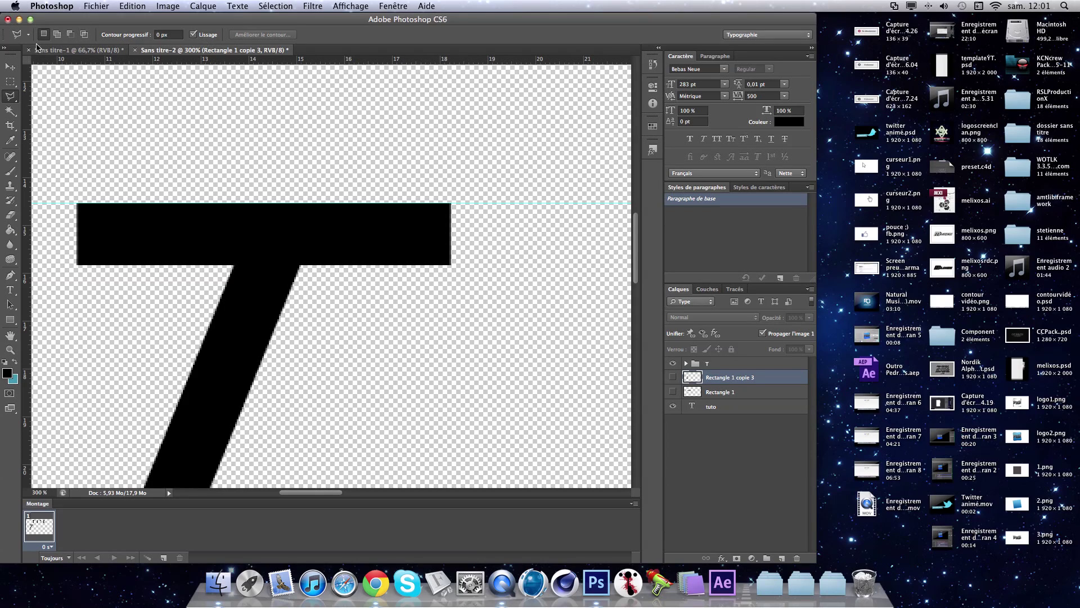
left_click(322, 267)
left_click(516, 266)
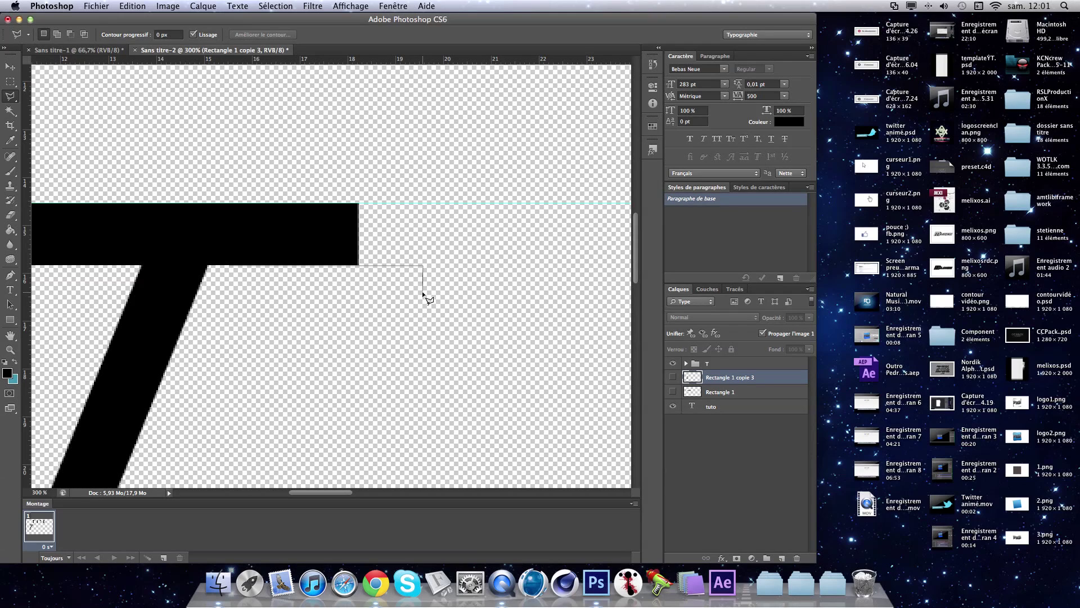
left_click(423, 292)
left_click(173, 292)
left_click(173, 261)
scroll(251, 269, "up", 2)
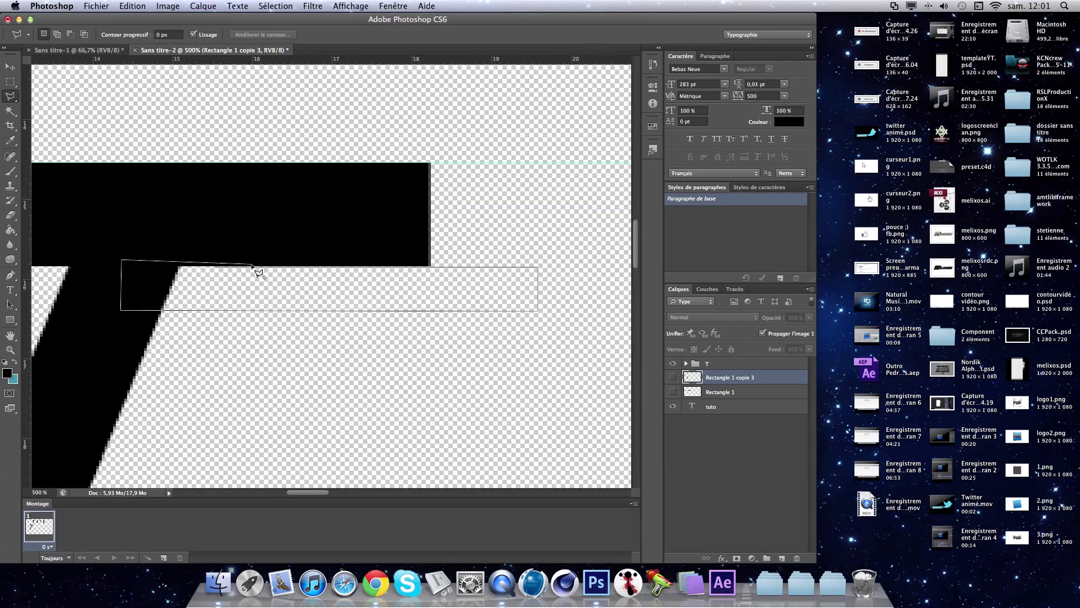
double_click(214, 269)
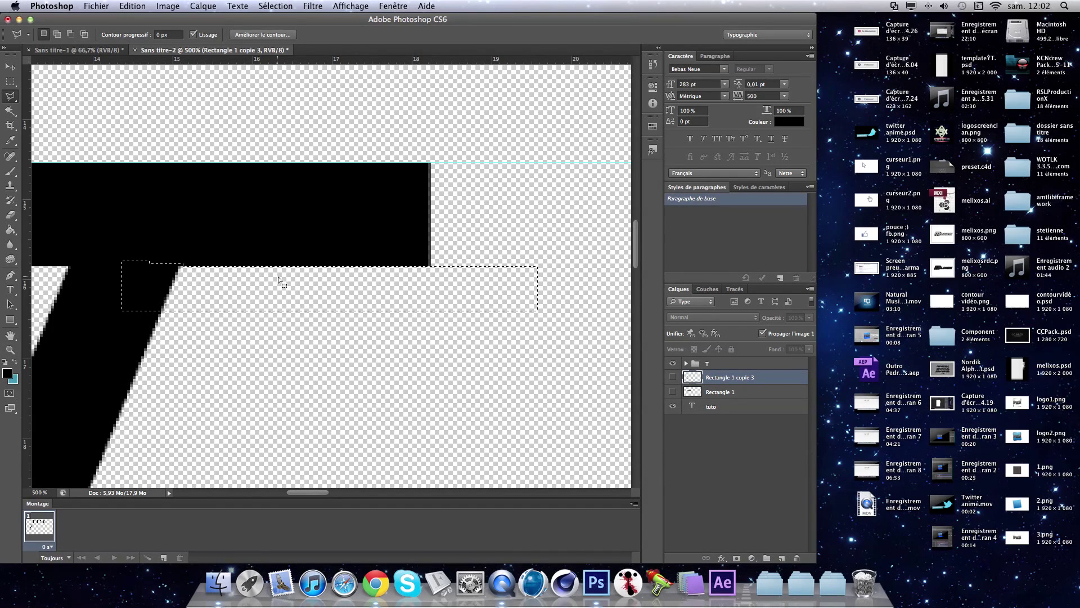
left_click(674, 377)
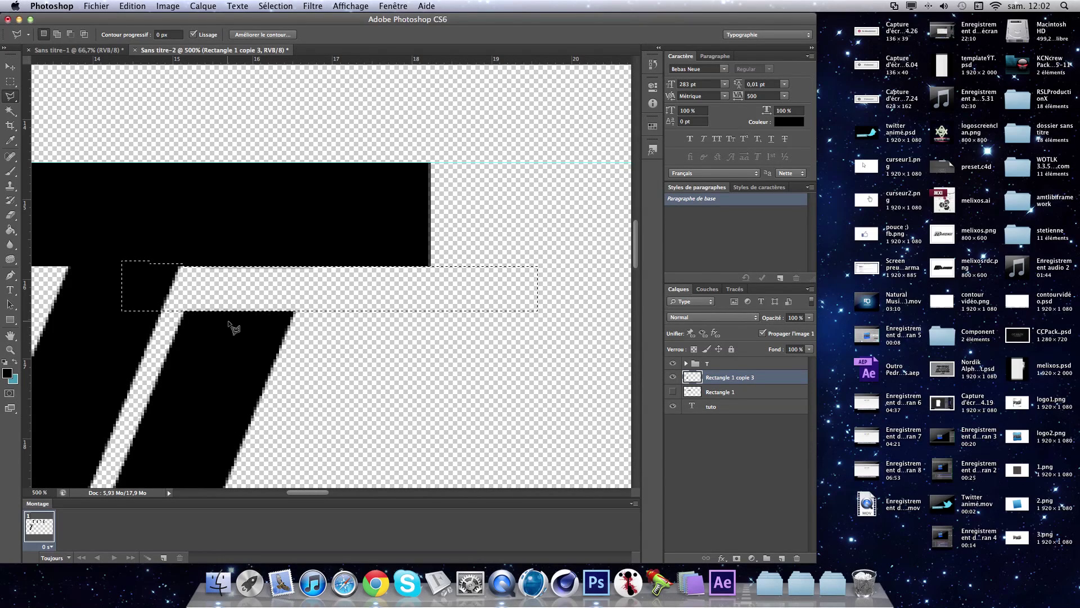
key("super+d")
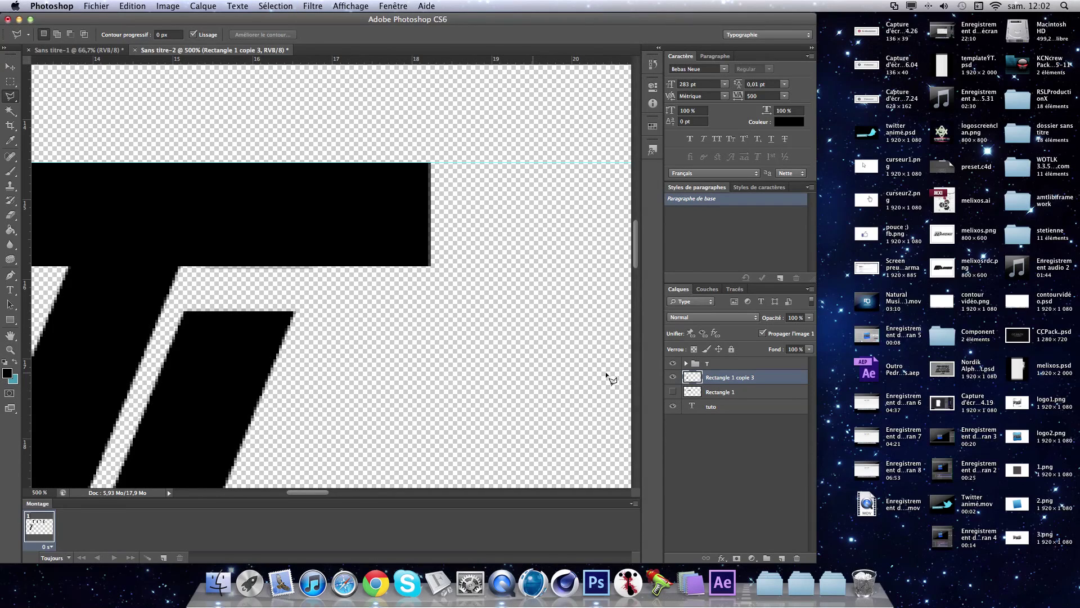
Move the trimmed second slanted stem up closer to the T's bar, keeping a narrow gap below the bar, and commit the transform.
key("super+t")
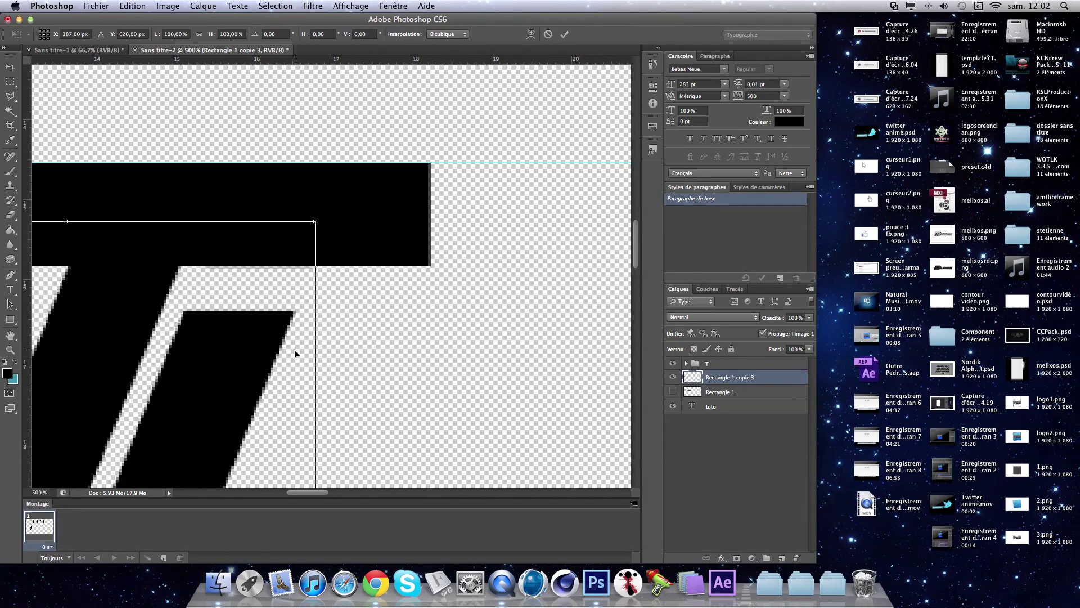
left_click_drag(251, 360, 263, 338)
key("Left")
key("Right")
key("Return")
key("super+minus")
key("super+minus")
key("super+minus")
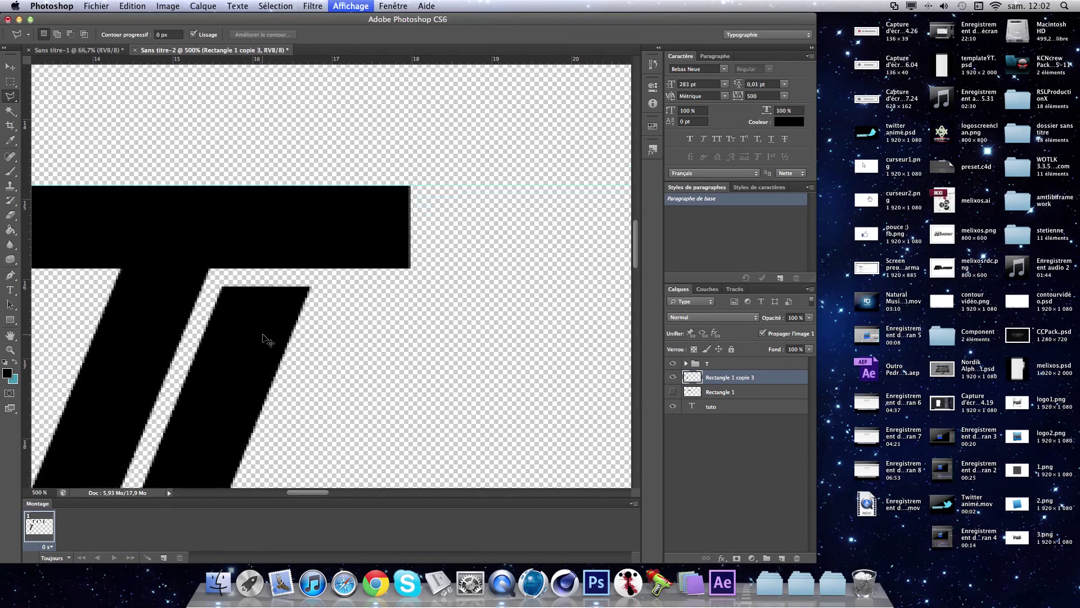
key("super+minus")
key("super+minus")
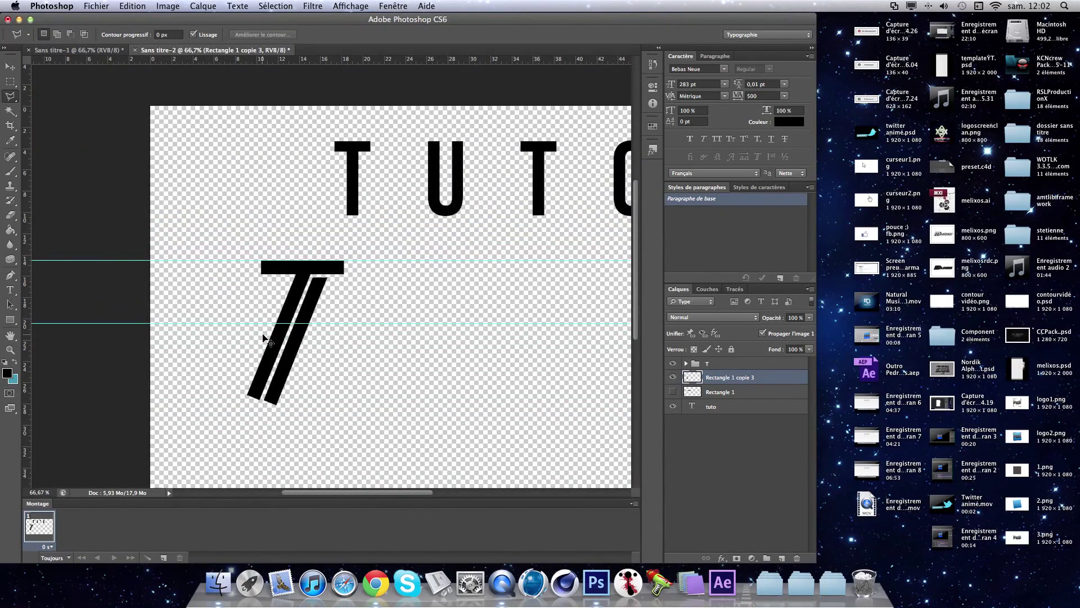
key("super+plus")
key("super+plus")
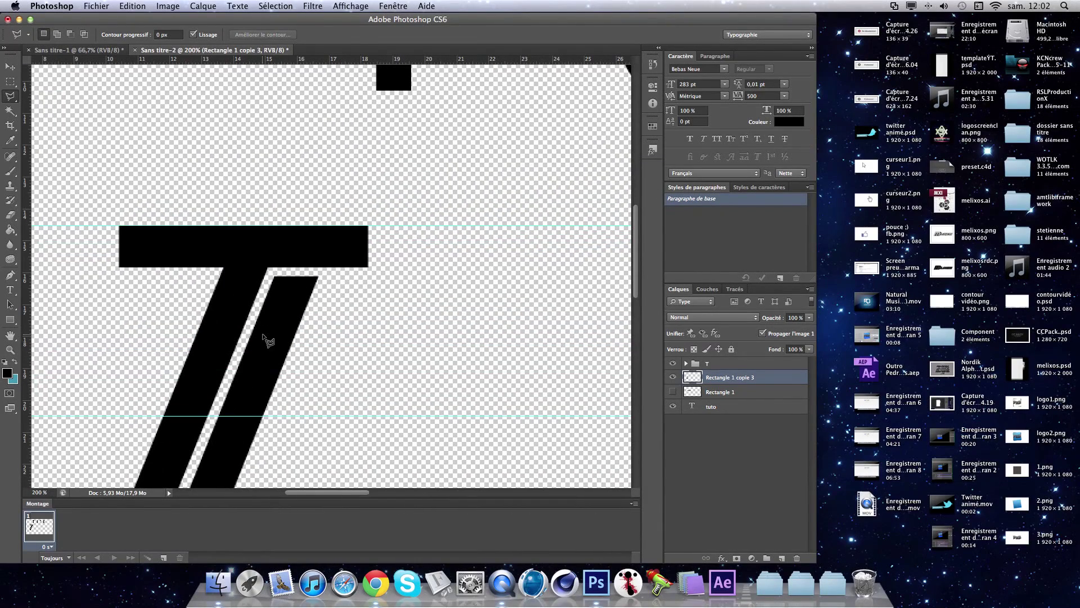
Duplicate the layer Rectangle 1, show the copy and place it with its lower edge on the lower guide, starting inside the second stem.
left_click(704, 393)
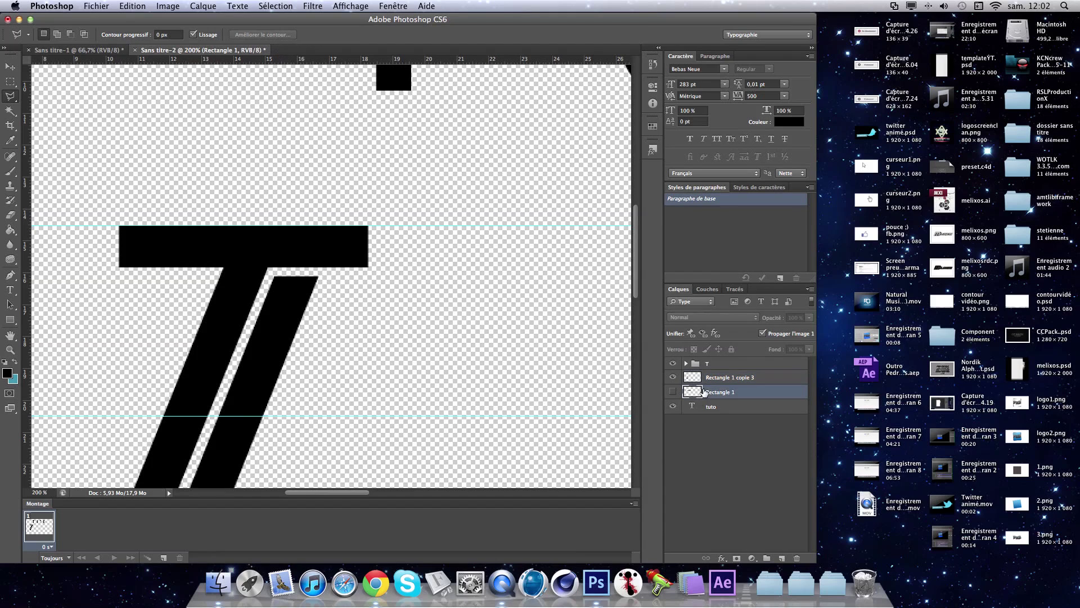
key("super+j")
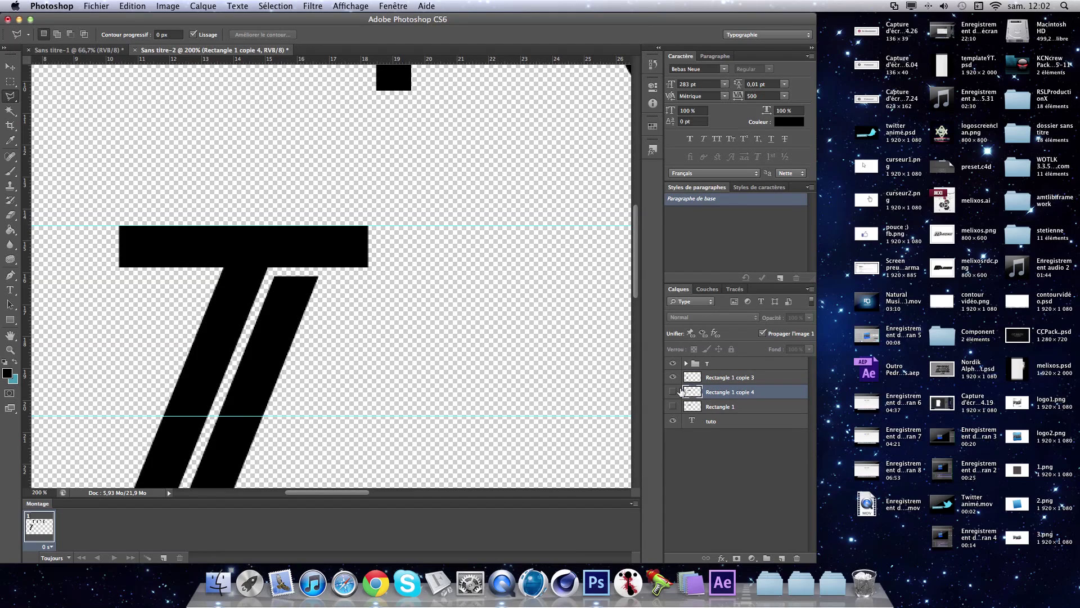
left_click(674, 392)
key("super+t")
left_click_drag(457, 260, 534, 394)
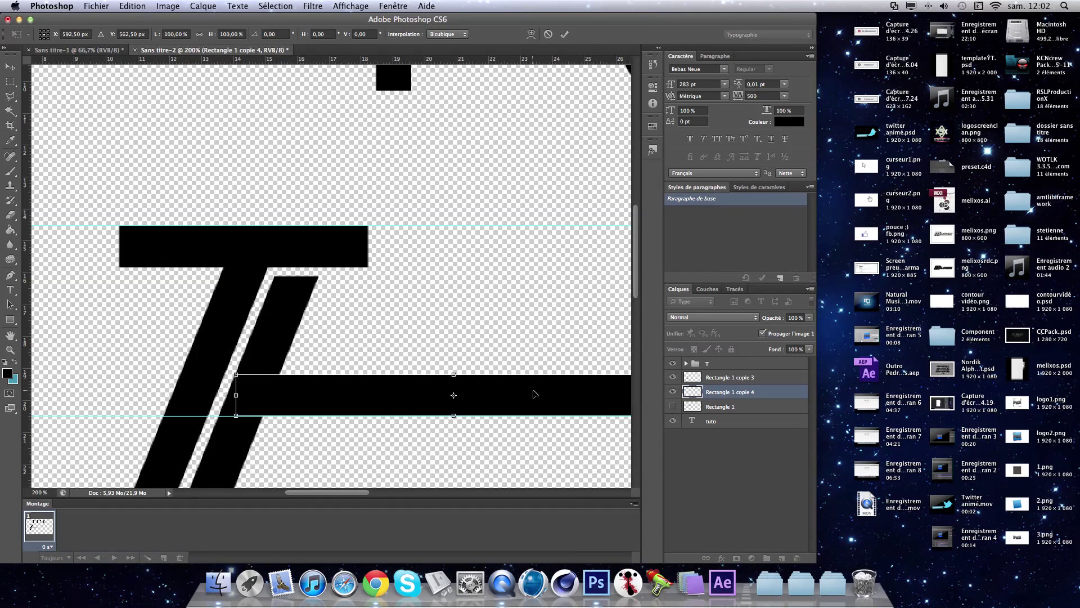
Shorten the copied horizontal rectangle so it ends slightly beyond the T's bar, and commit the transform.
scroll(535, 394, "right", 3)
left_click_drag(606, 395, 331, 393)
key("Return")
key("l")
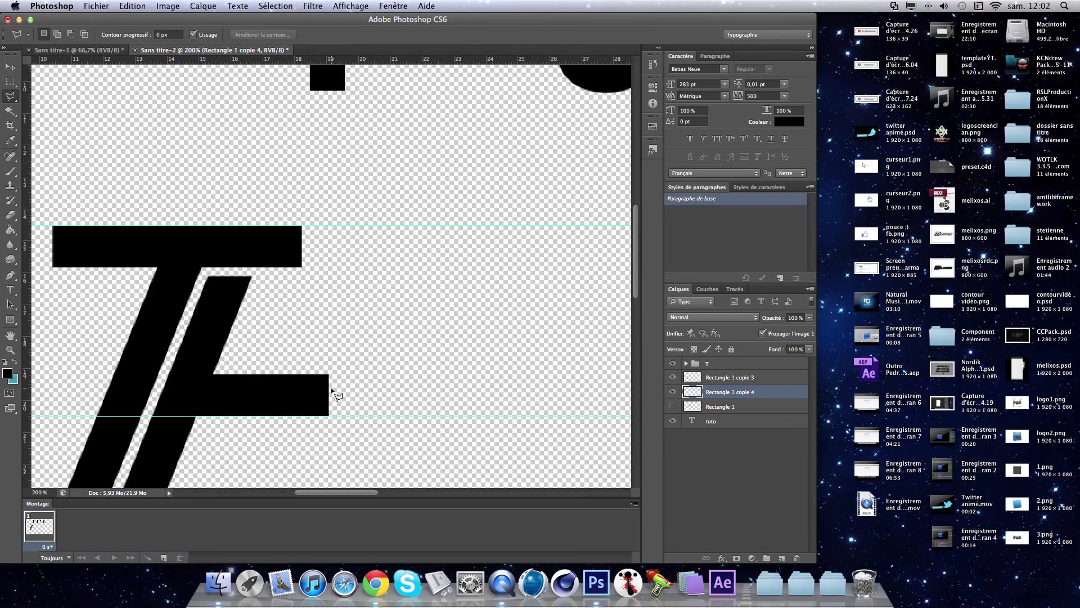
Duplicate the layer Rectangle 1 copie 3 and place the copy across the horizontal bar's free end, with its upper end on the upper guide.
scroll(332, 394, "left", 5)
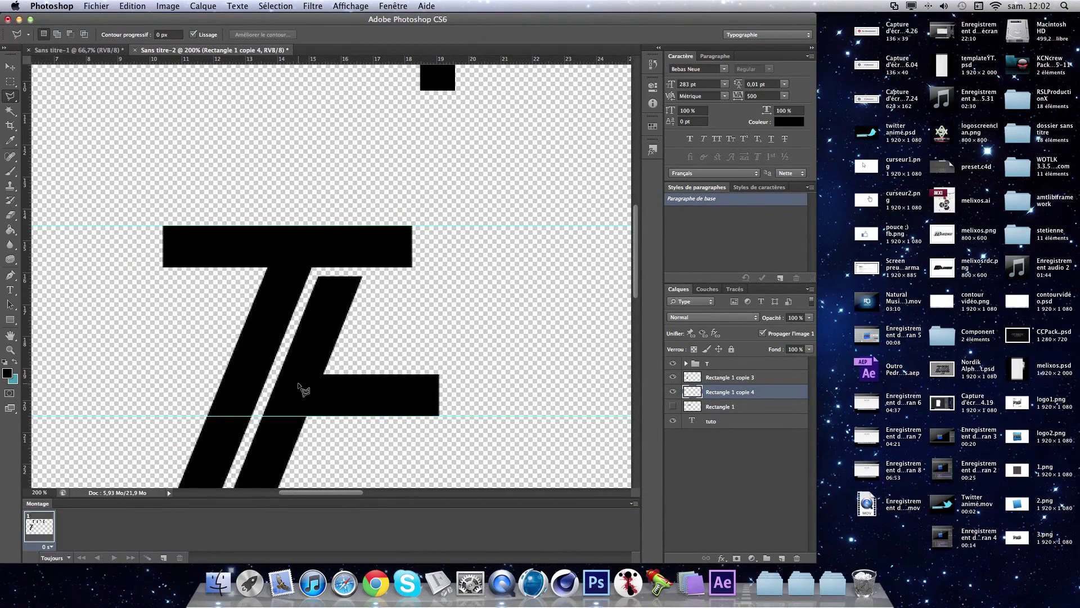
scroll(298, 423, "down", 3)
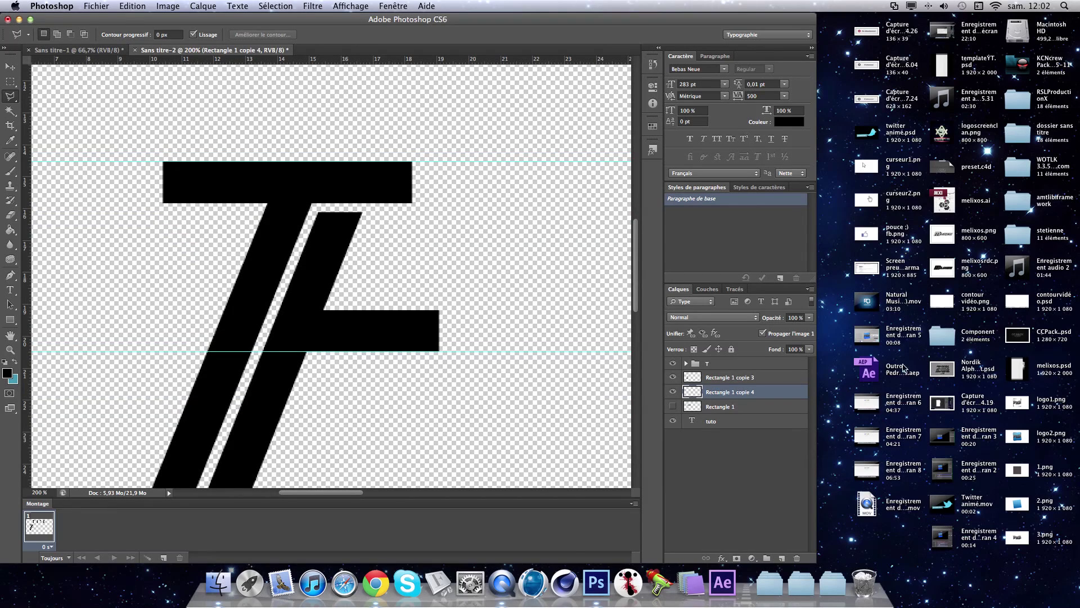
left_click(750, 380)
key("ctrl+j")
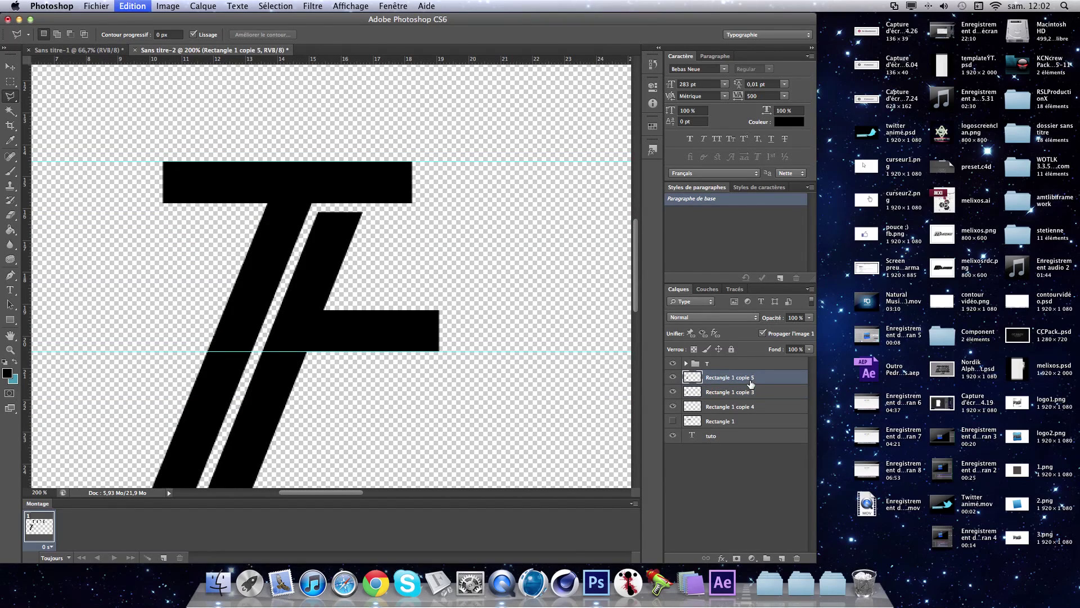
key("ctrl+t")
left_click_drag(316, 255, 438, 206)
key("Return")
Lasso the horizontal bar's overhang along the outer edge of the new slanted stem, delete it from layer Rectangle 1 copie 4 and deselect.
key("l")
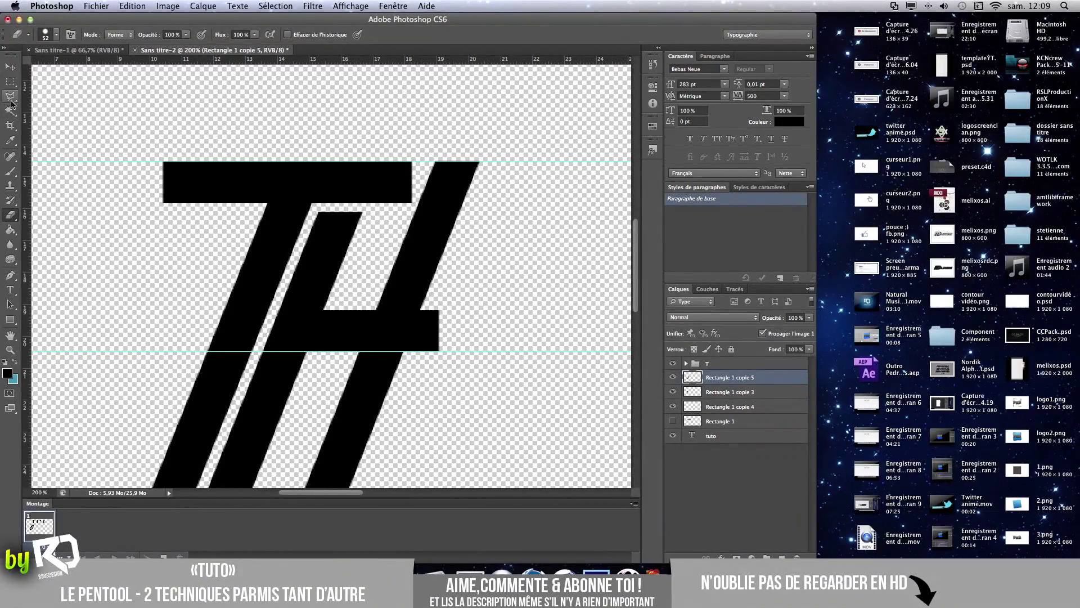
left_click(10, 96)
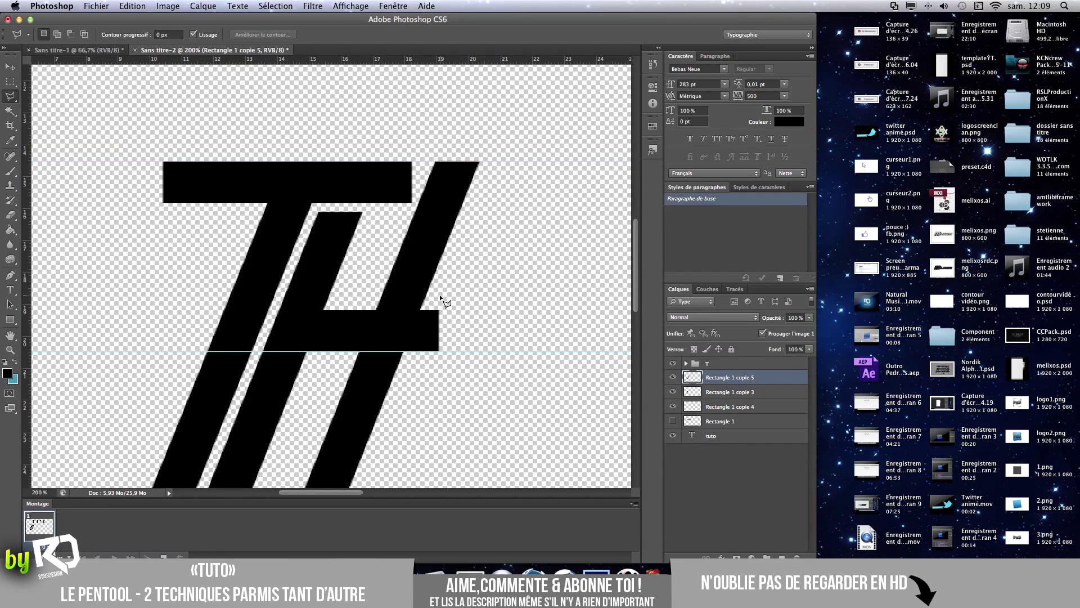
key("super+plus")
key("super+plus")
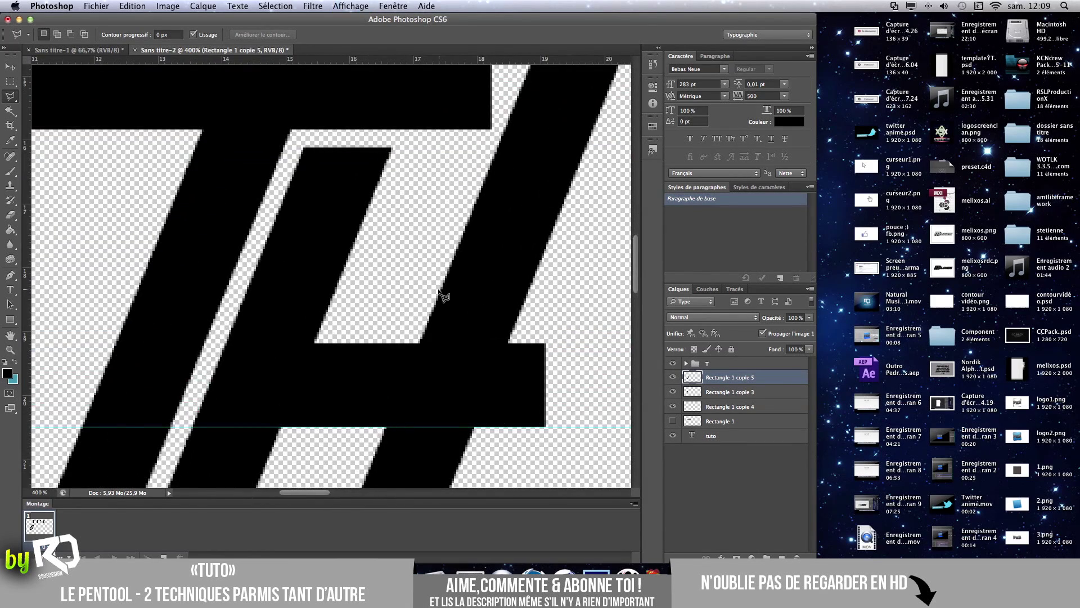
scroll(439, 290, "right", 5)
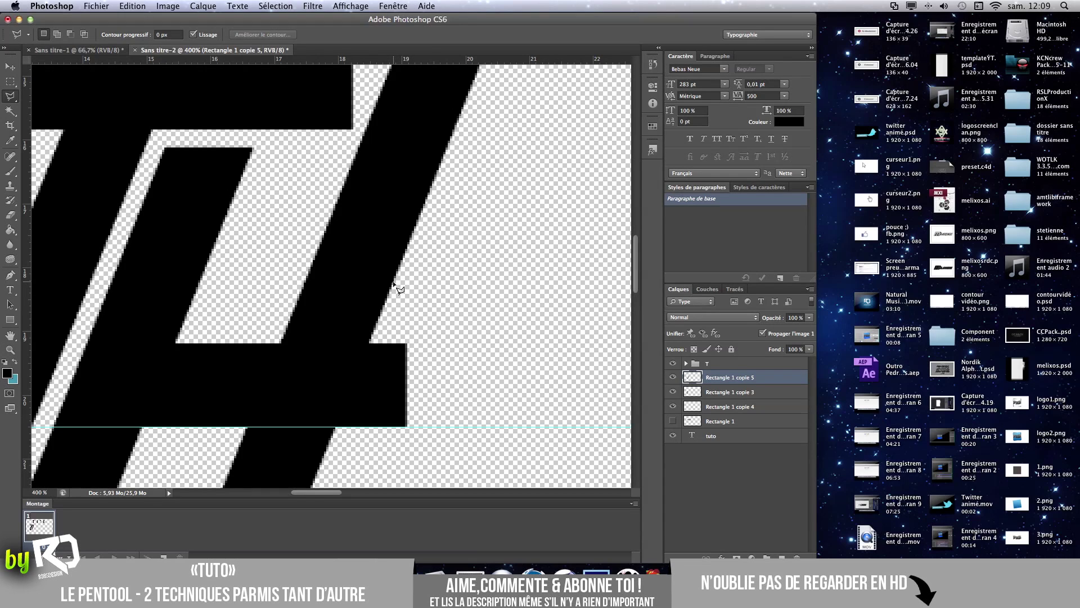
left_click(369, 343)
left_click(319, 472)
left_click(454, 472)
left_click(455, 298)
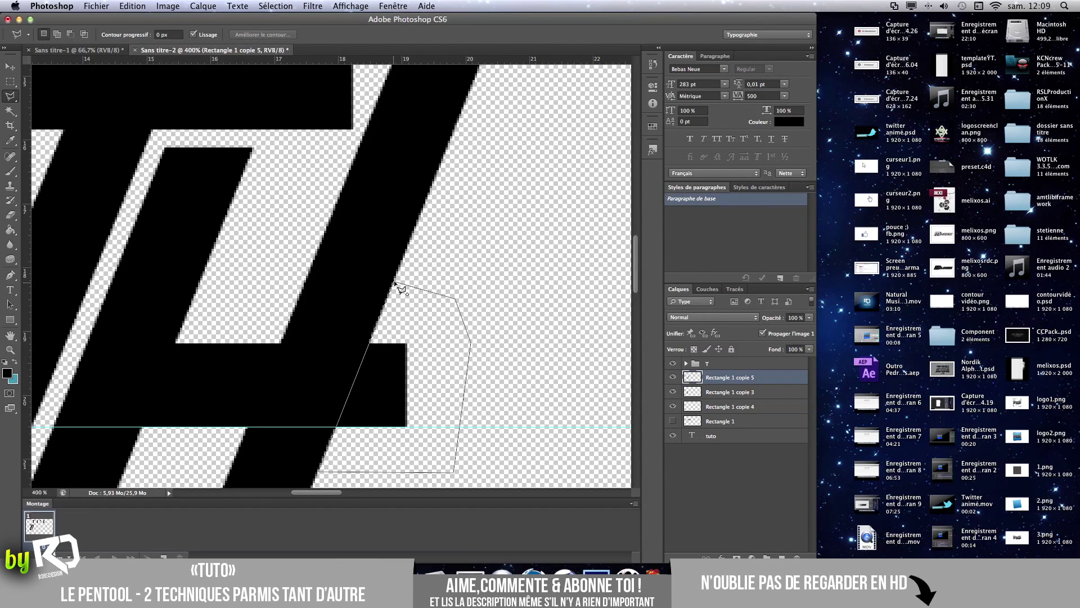
left_click(395, 283)
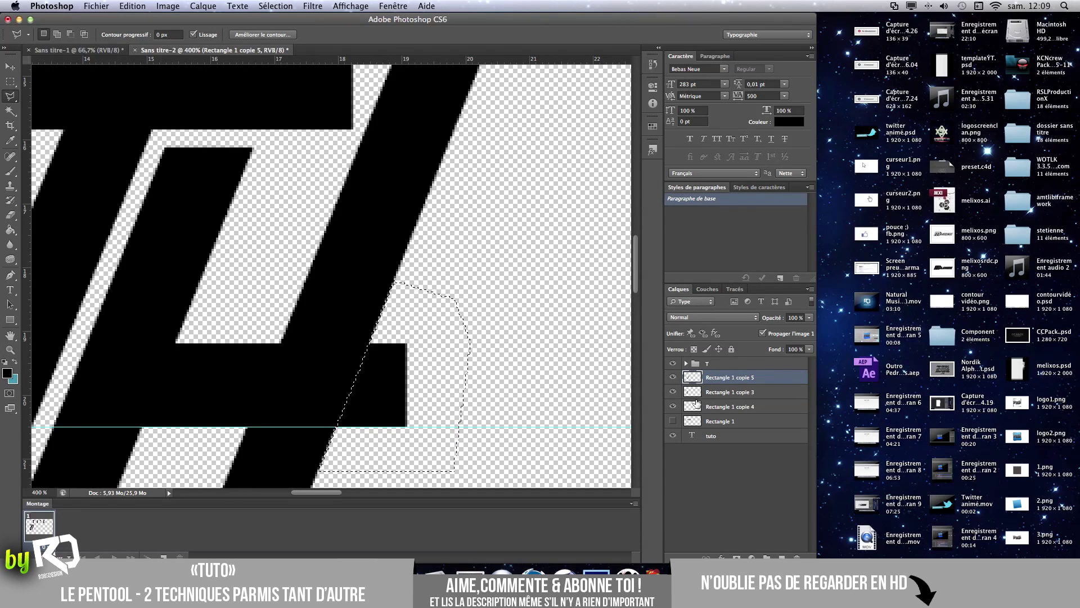
left_click(673, 393)
left_click(673, 392)
left_click(673, 407)
left_click(673, 406)
left_click(717, 406)
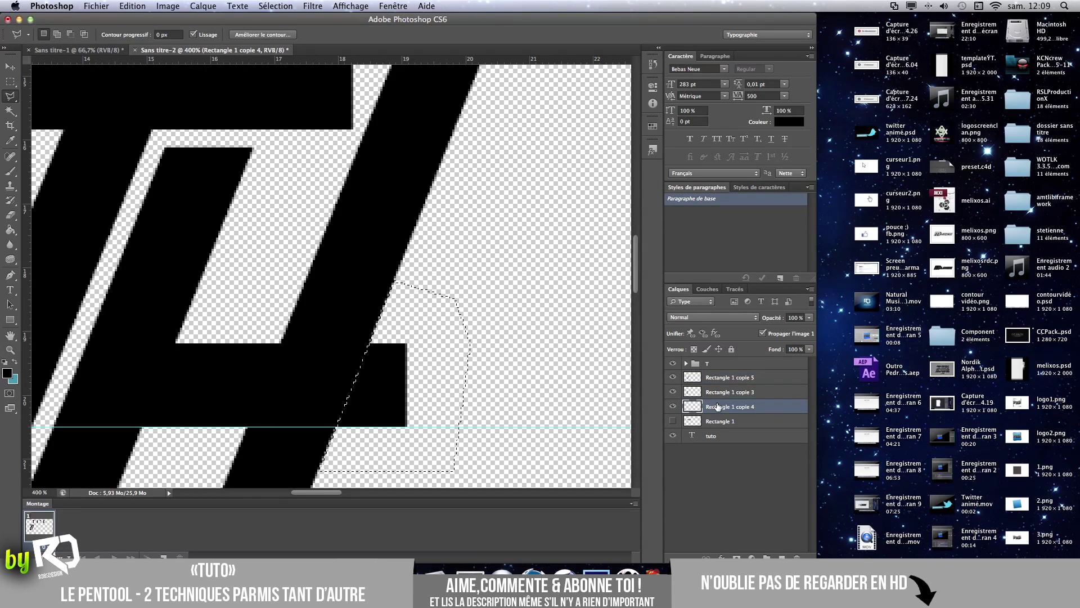
key("Delete")
key("super+d")
Examine the slanted T and U shapes, checking the gaps between them and their alignment with the two guides.
scroll(228, 278, "left", 3)
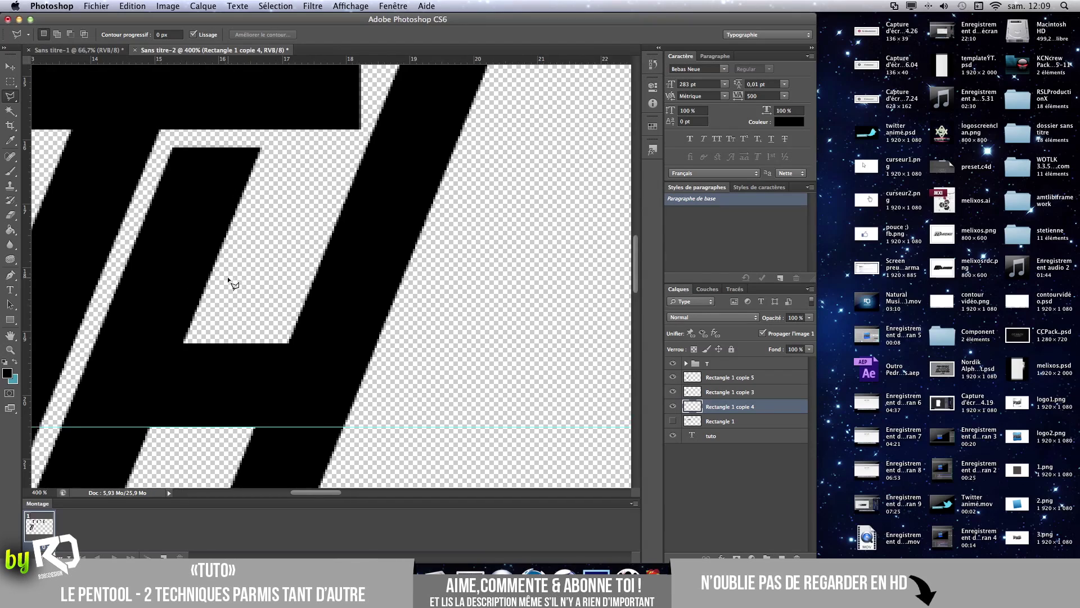
key("super+minus")
scroll(234, 270, "left", 2)
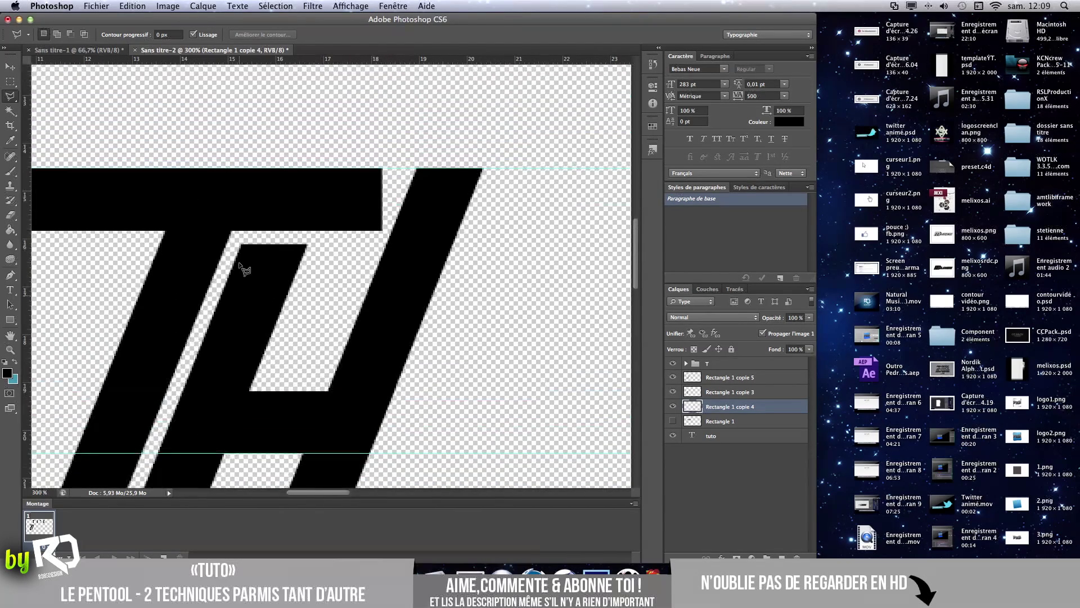
scroll(241, 263, "up", 2)
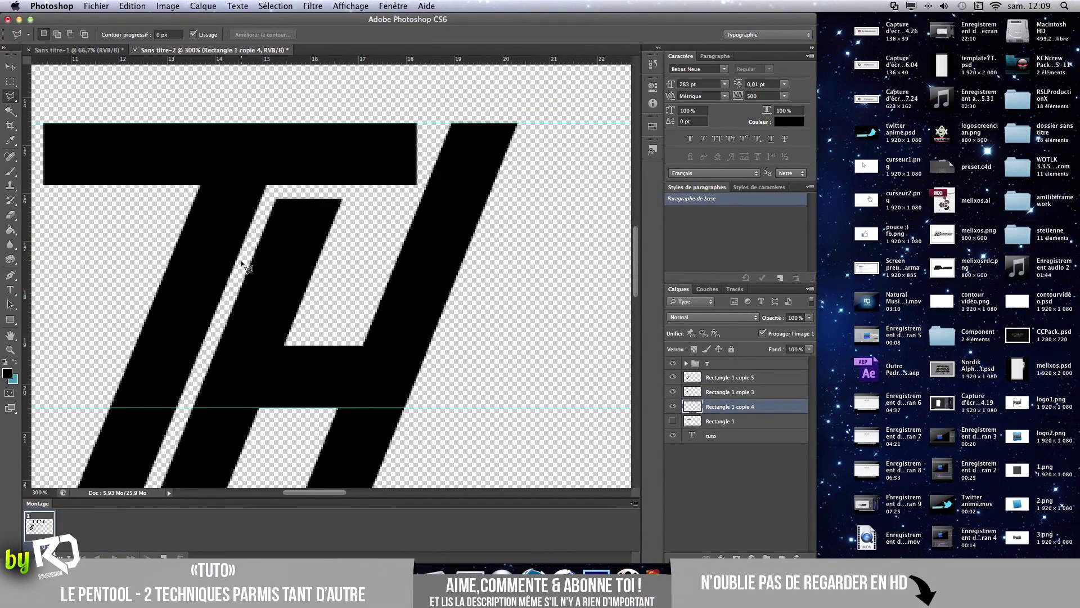
scroll(470, 194, "right", 5)
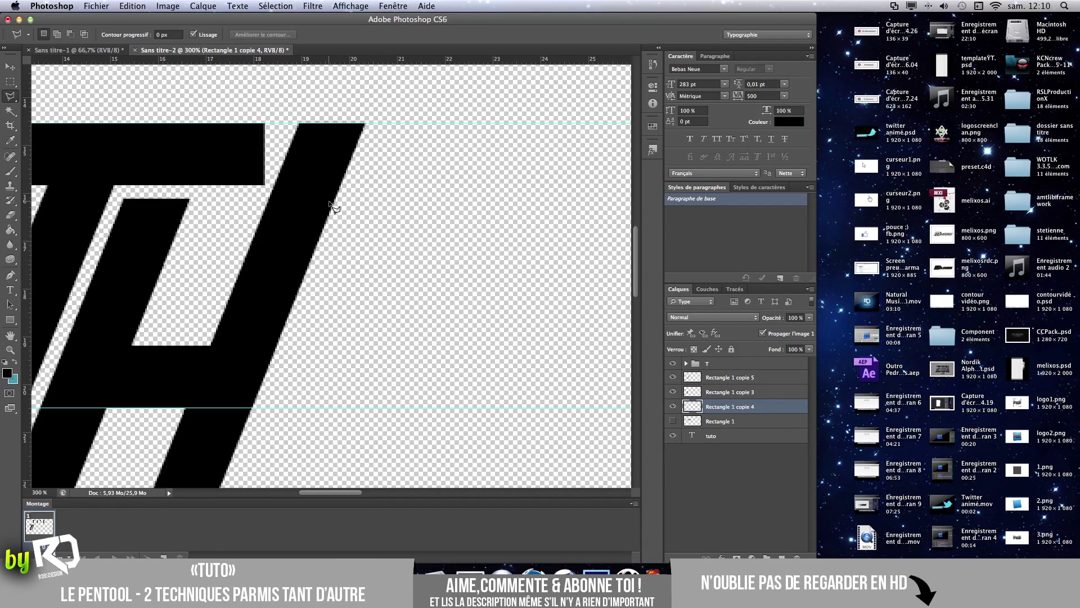
scroll(150, 138, "left", 5)
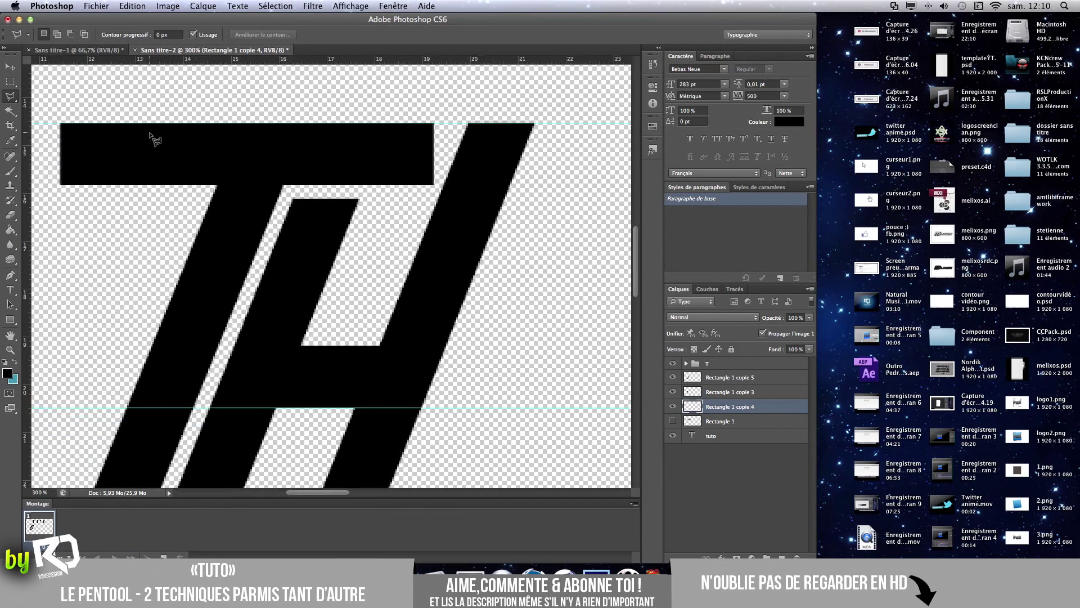
scroll(504, 144, "right", 2)
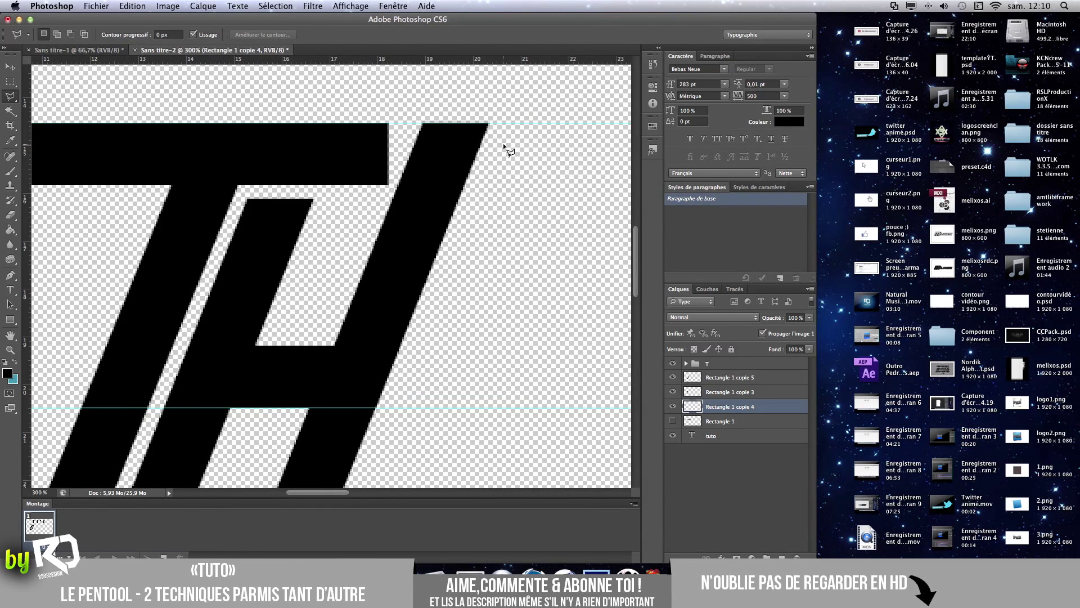
scroll(457, 147, "right", 2)
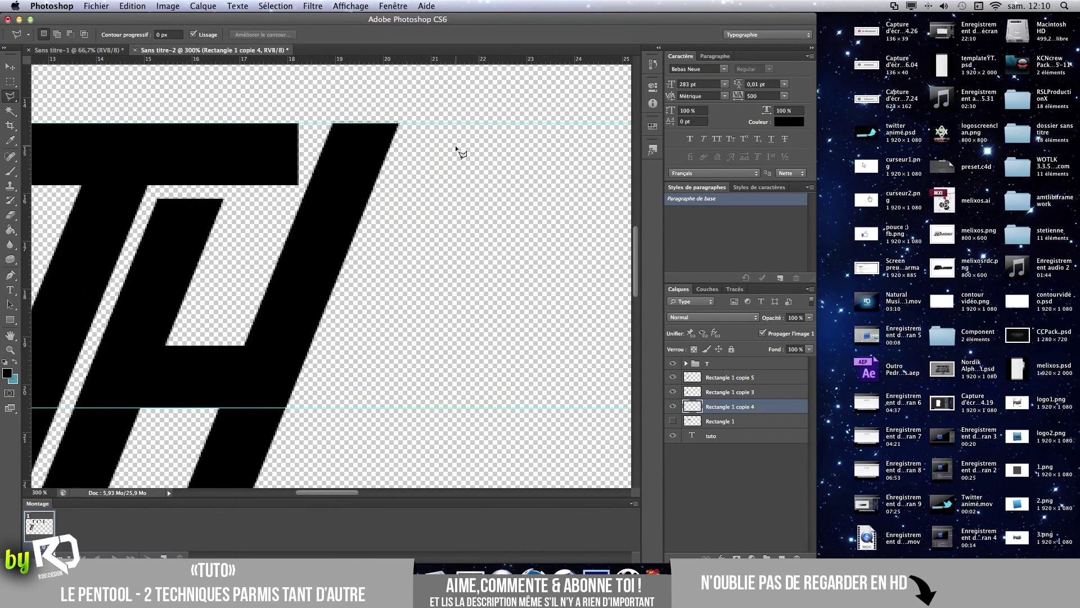
scroll(455, 145, "left", 1)
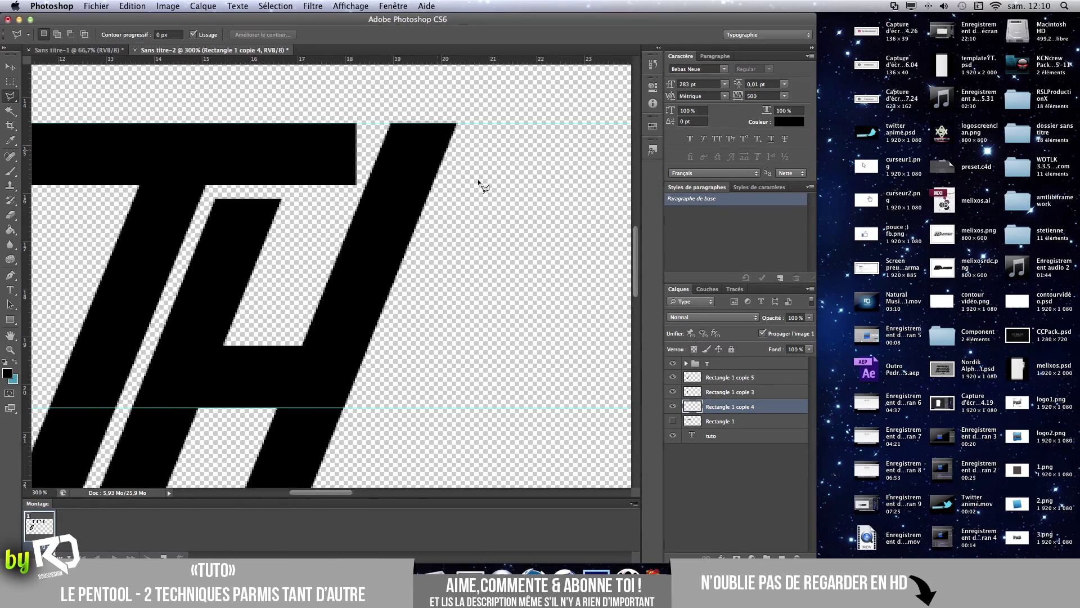
Duplicate the group T and place the copy past the U, its bar on the upper guide and starting inside the U's outer stem.
left_click(722, 364)
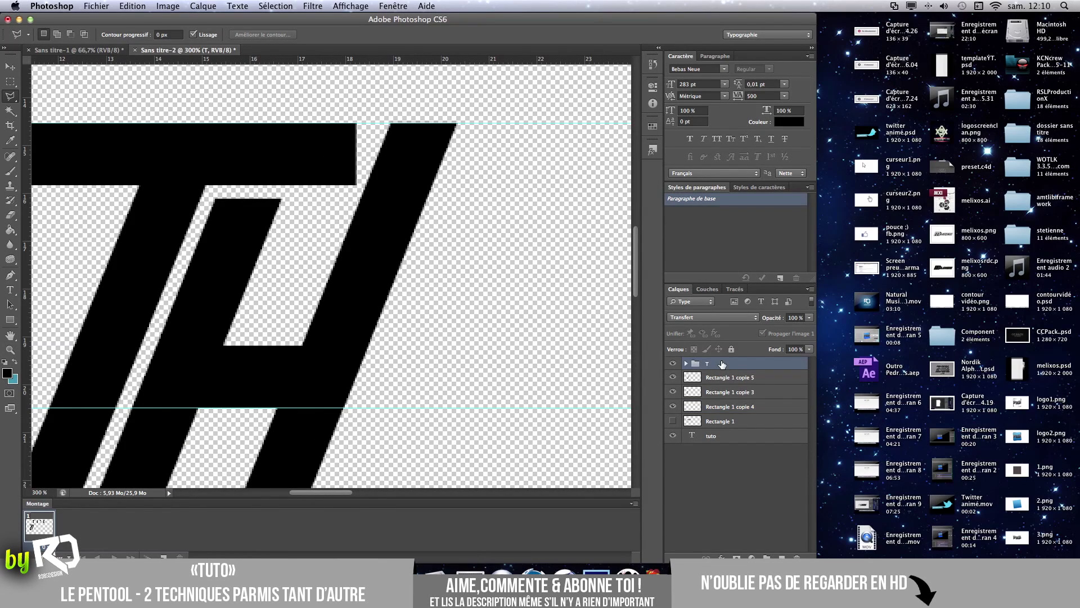
key("super+j")
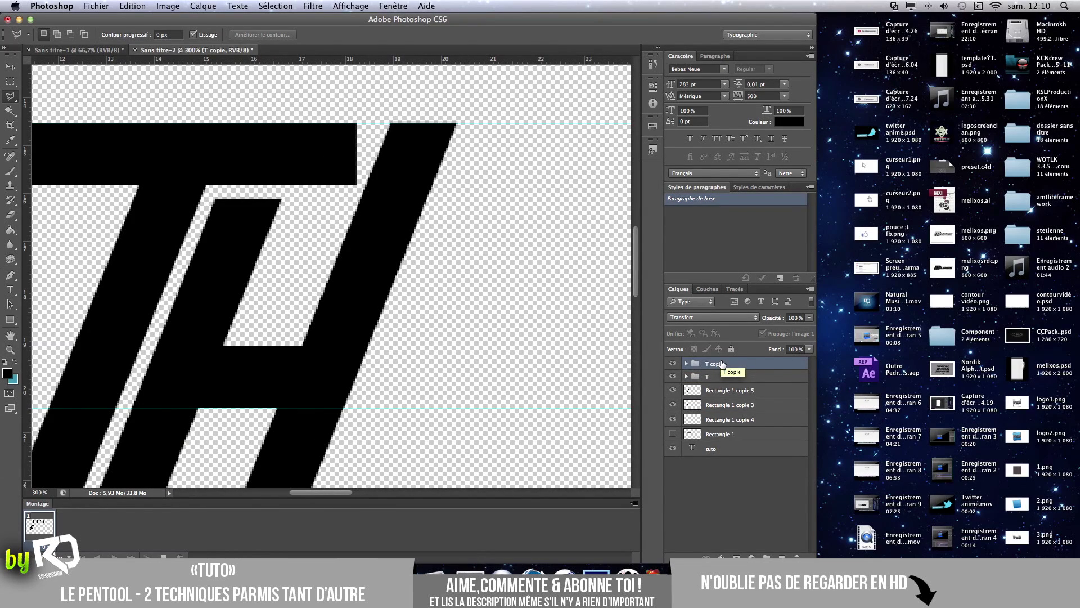
key("super+t")
left_click_drag(202, 288, 381, 295)
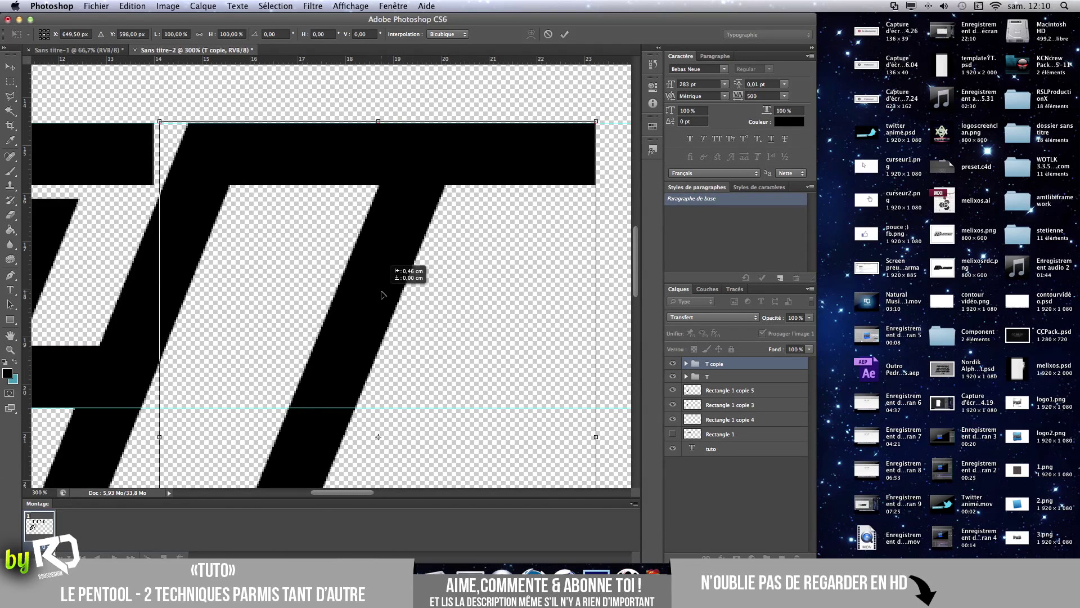
scroll(279, 295, "left", 5)
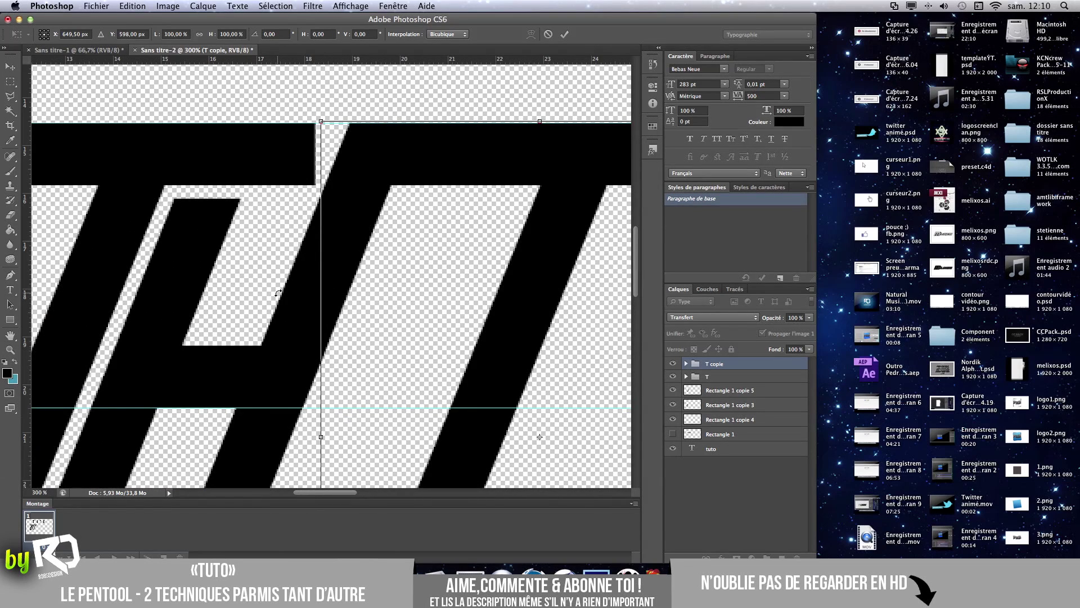
mouse_move(510, 278)
left_mouse_down()
mouse_move(462, 279)
mouse_move(498, 276)
left_mouse_up()
key("Return")
key("l")
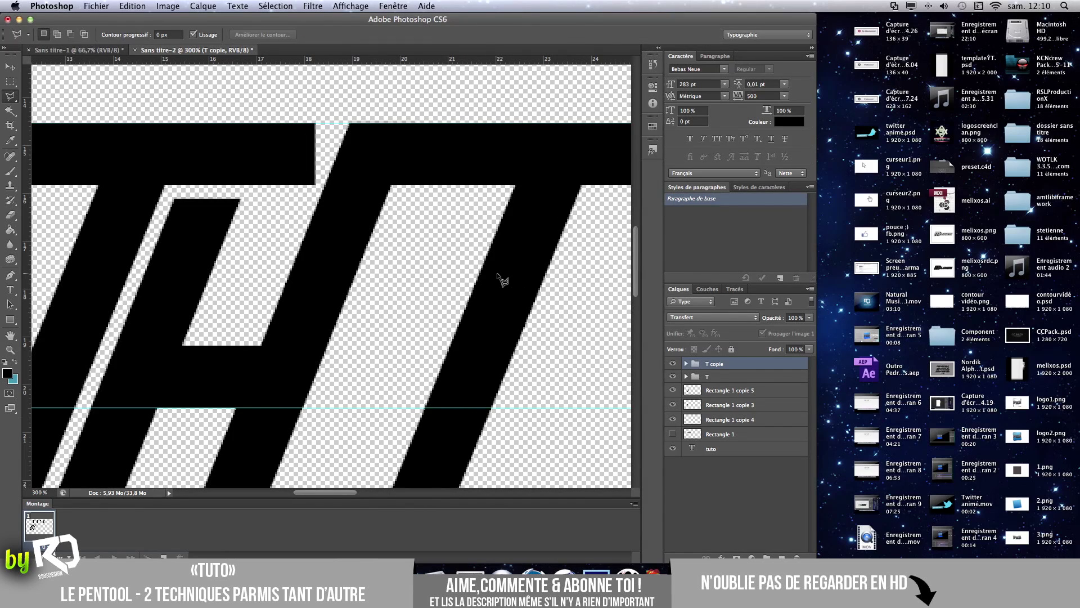
Hide the group T copie and collect the layers Rectangle 1 copie 3, 4 and 5 in a new group named U.
scroll(598, 324, "right", 3)
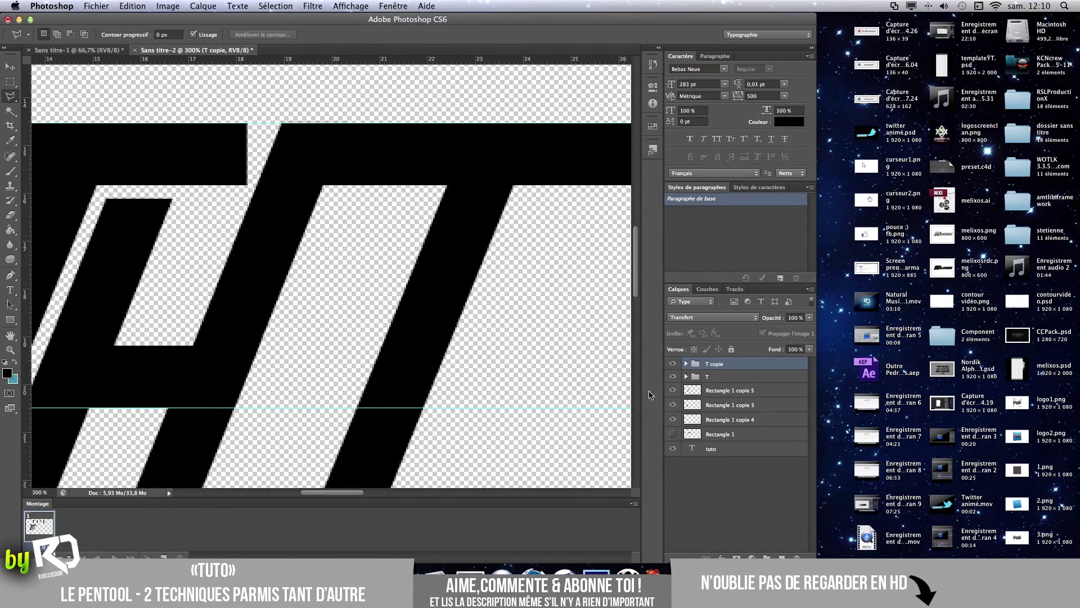
left_click(672, 365)
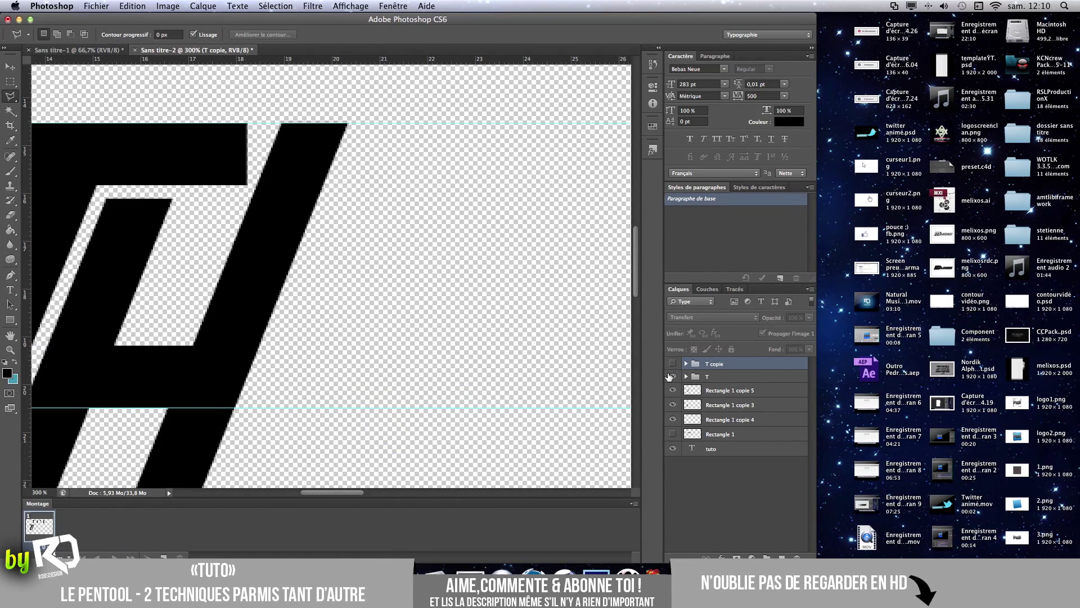
left_click(737, 423)
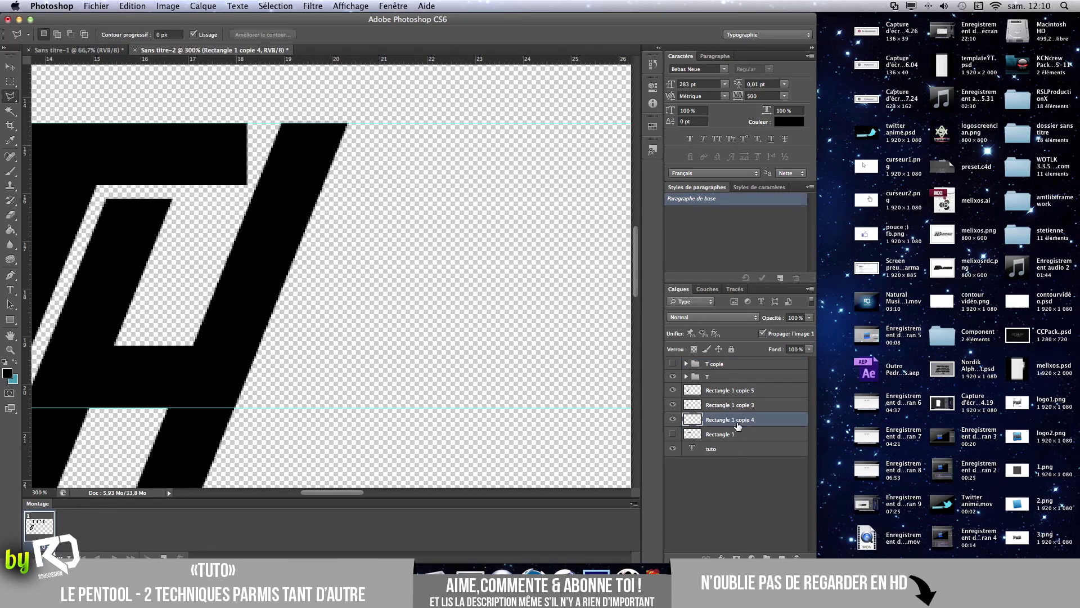
left_click(736, 394, "shift")
left_click_drag(731, 407, 767, 557)
double_click(718, 393)
type("U")
key("Return")
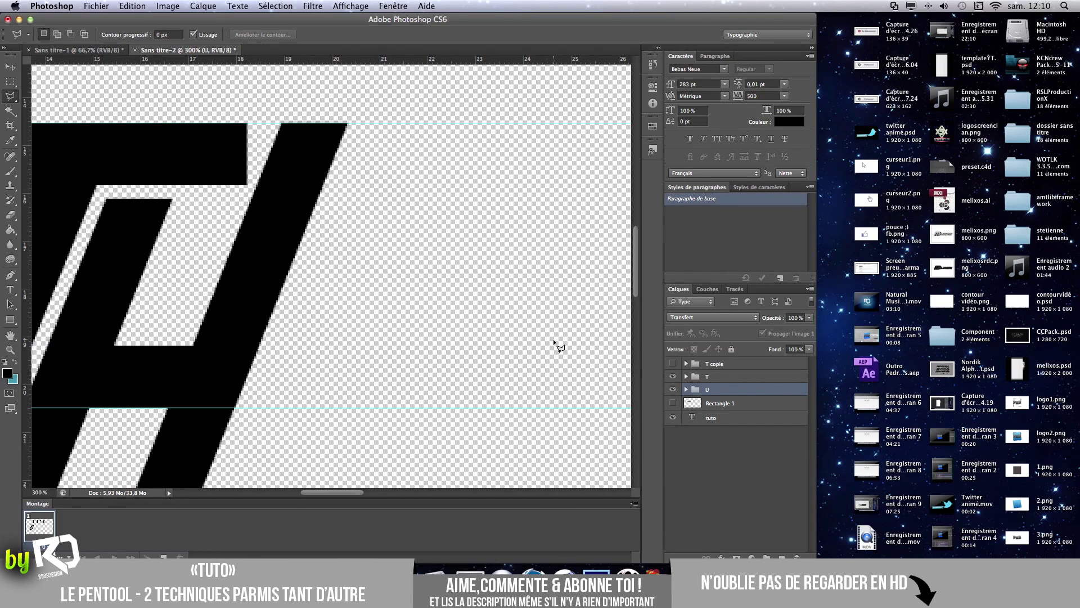
Lasso a narrow slanted strip along the outer edge of the U's outer stem, from the upper guide to just below the T's bar height.
key("super+plus")
key("super+plus")
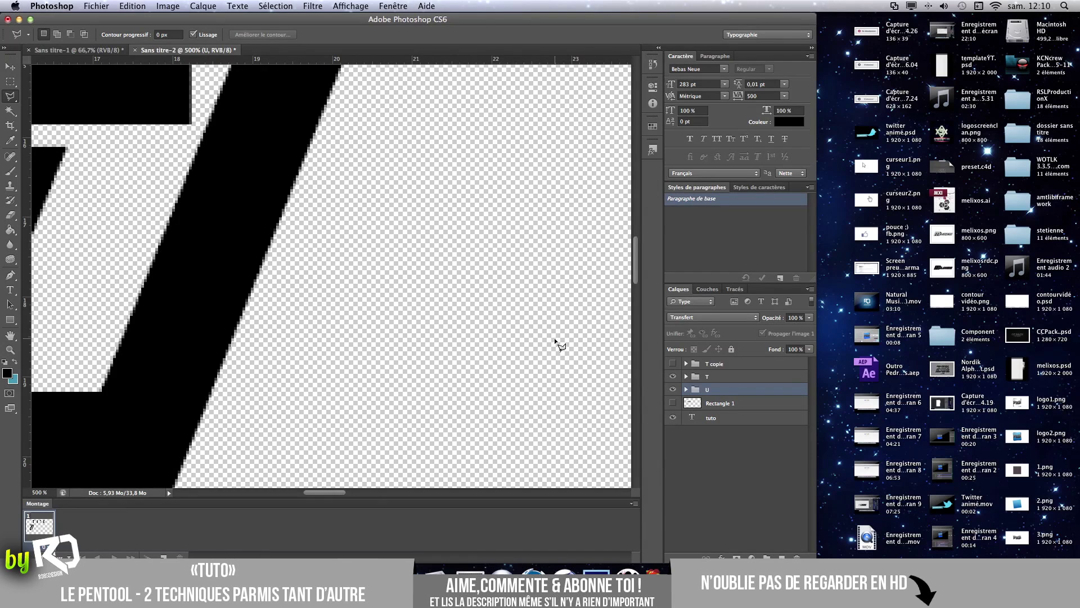
scroll(557, 338, "up", 6)
scroll(558, 336, "left", 3)
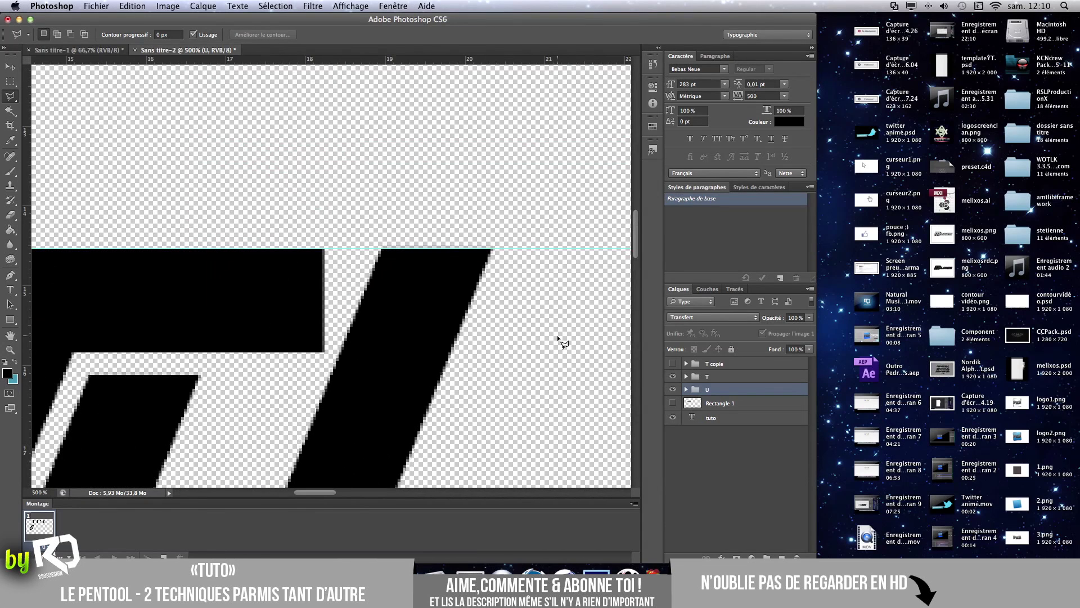
left_click(453, 357)
left_click(491, 248)
left_click(516, 248)
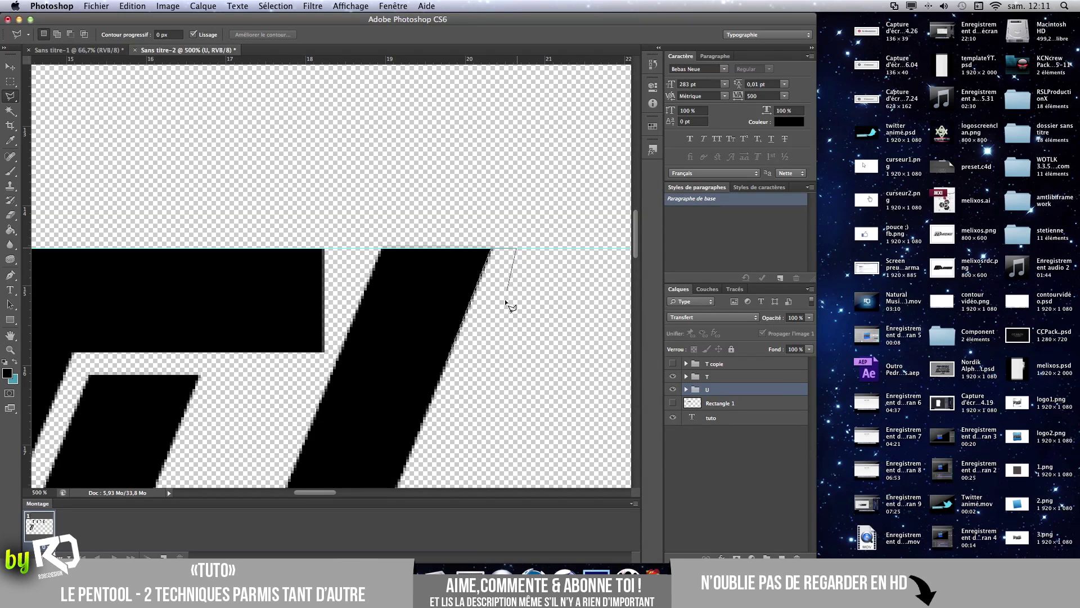
left_click(465, 372)
double_click(449, 362)
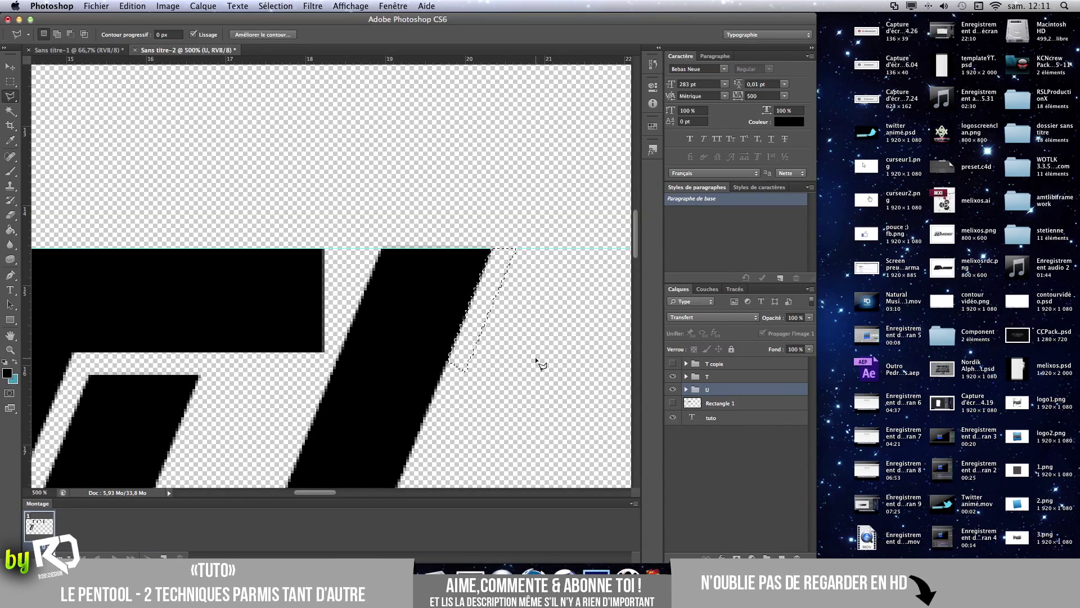
Show the group T copie, delete the selected strip from its bar layer Rectangle 1 copie, and deselect.
left_click(673, 363)
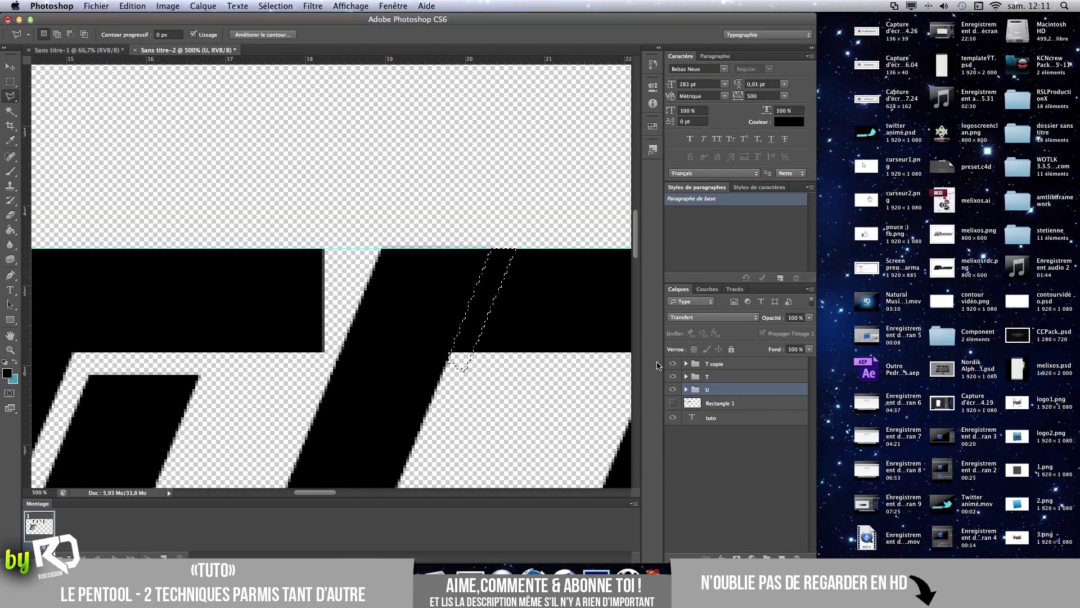
key("Delete")
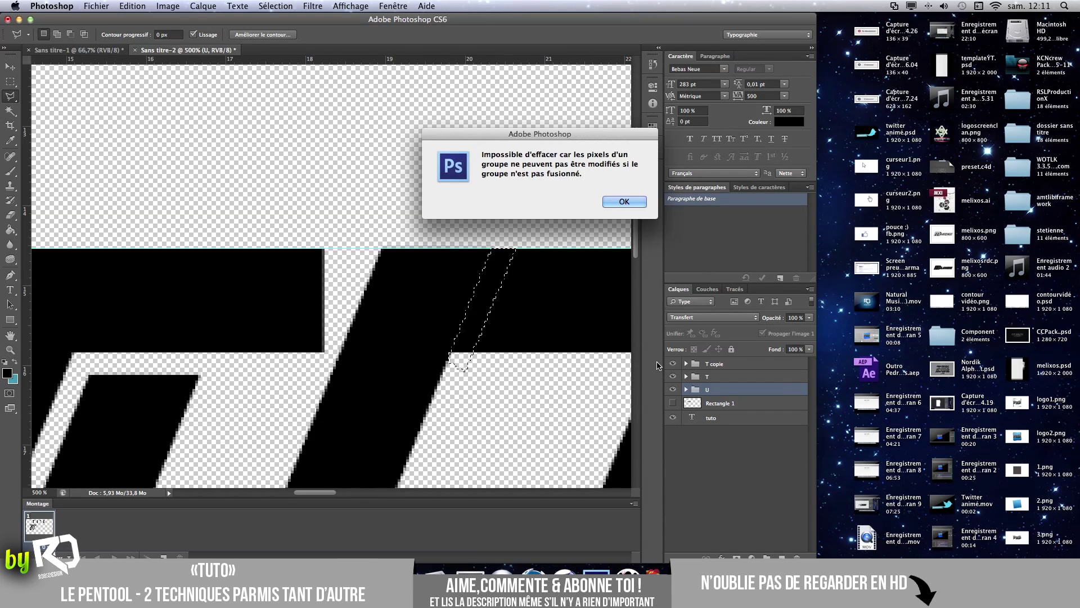
key("Return")
left_click(686, 363)
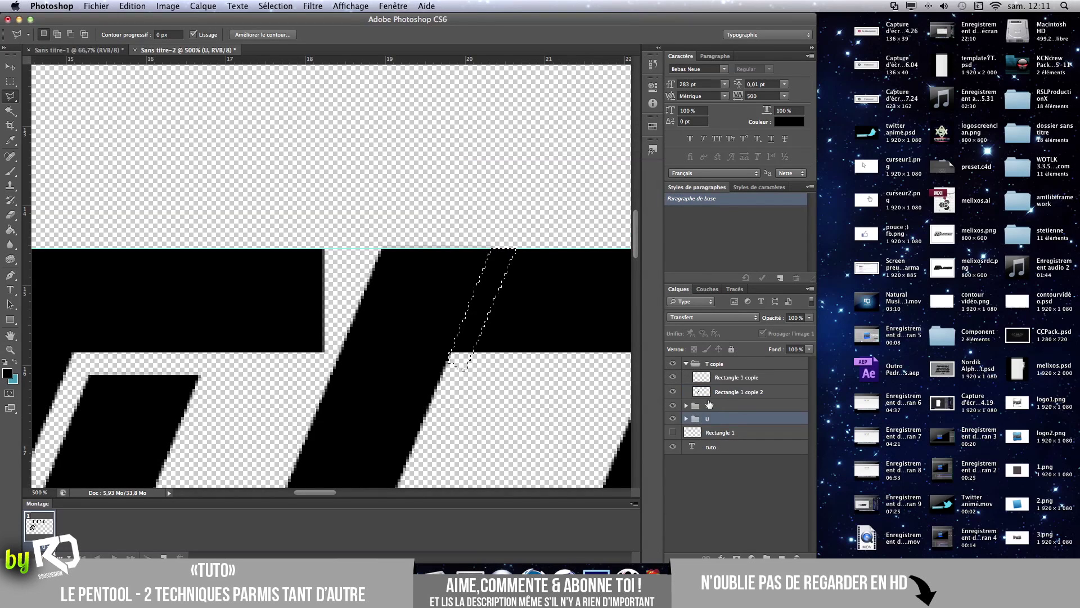
left_click(718, 381)
key("Delete")
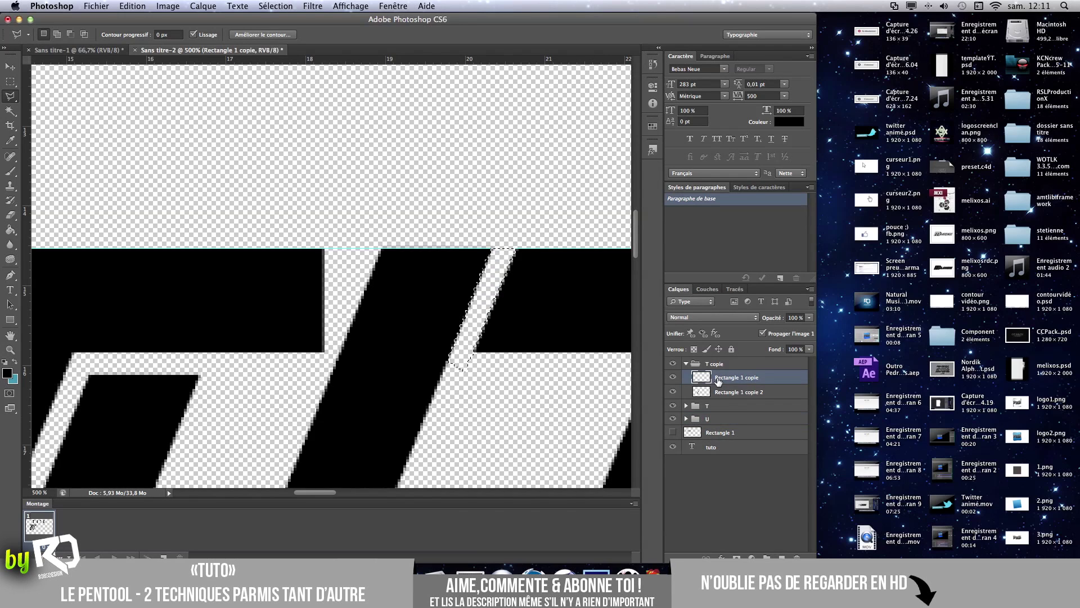
key("super+d")
Duplicate the layer Rectangle 1, make the copy visible and move it below the second T's bar.
key("super+minus")
key("super+minus")
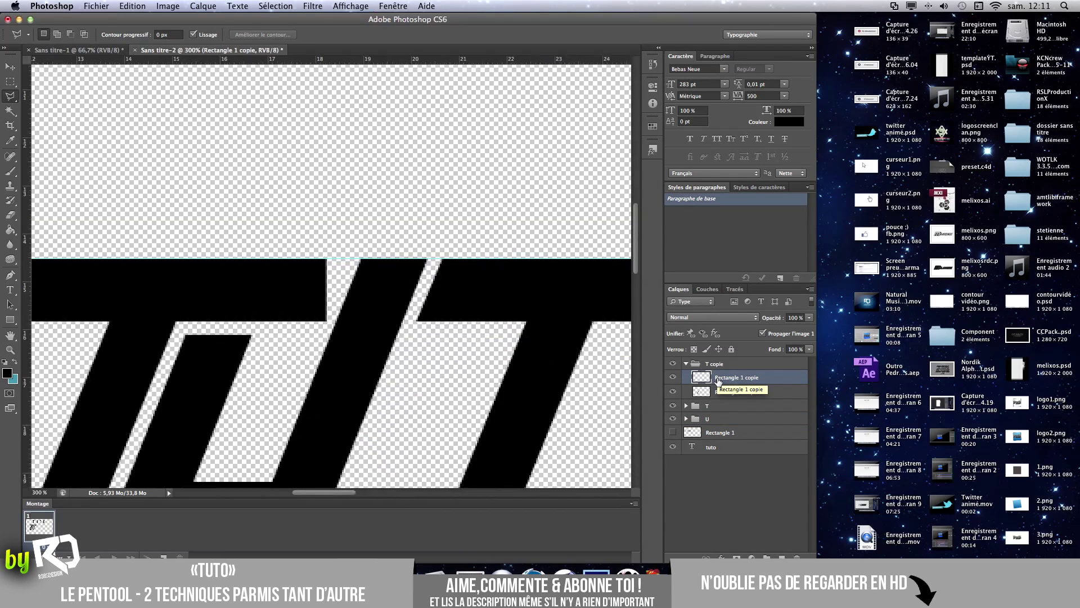
scroll(513, 260, "right", 5)
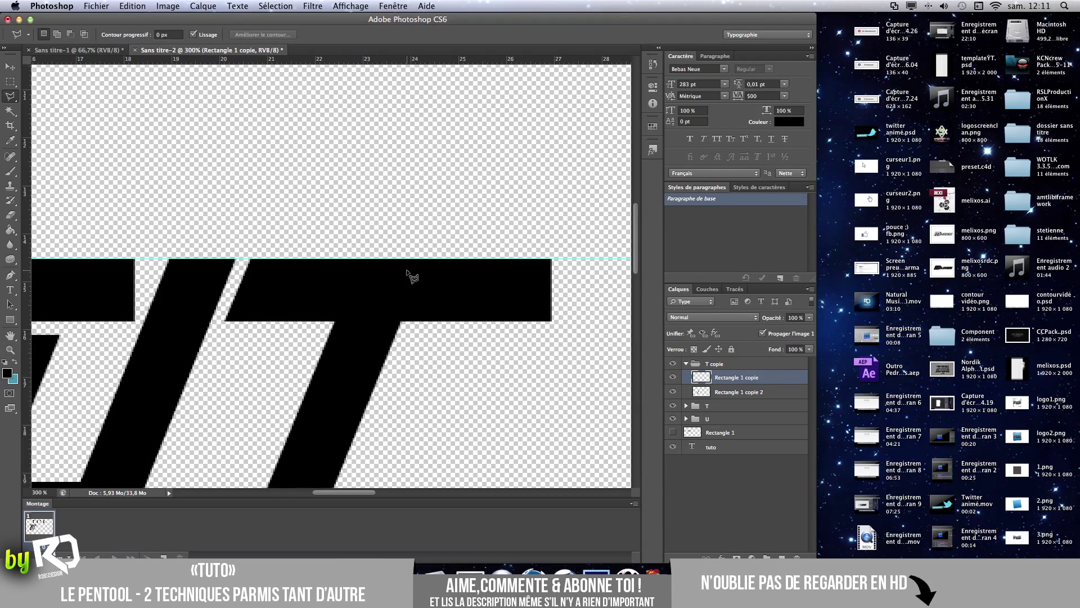
scroll(415, 283, "right", 3)
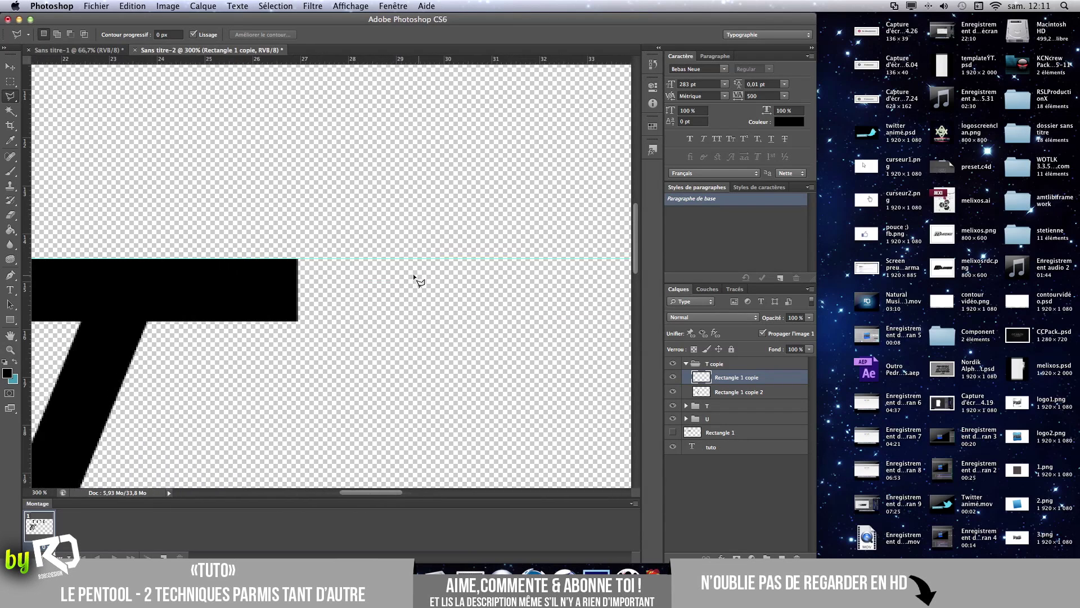
scroll(414, 275, "down", 5)
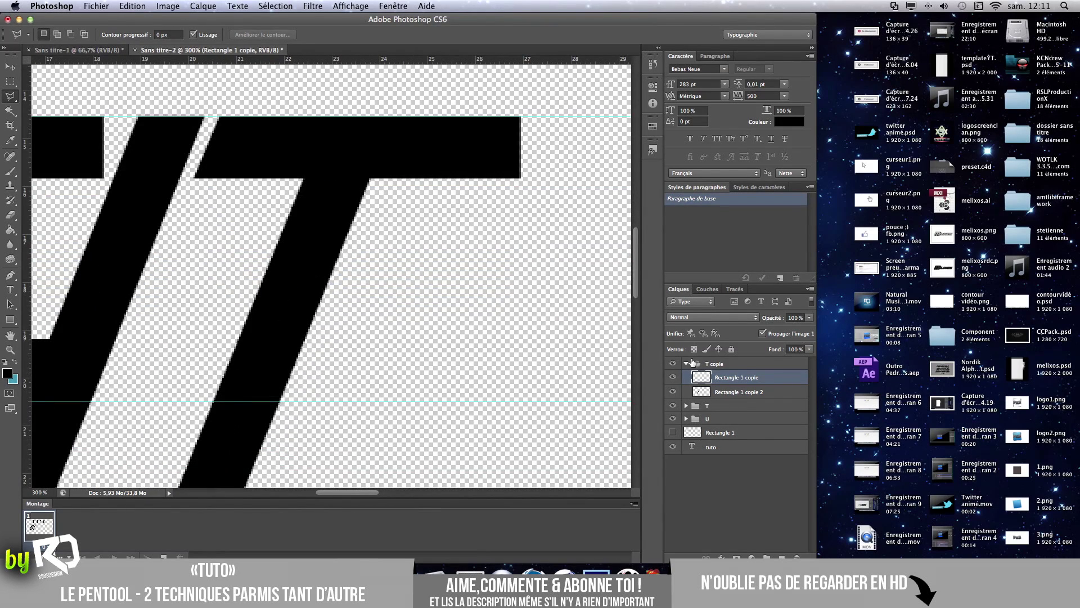
left_click(689, 362)
left_click(718, 404)
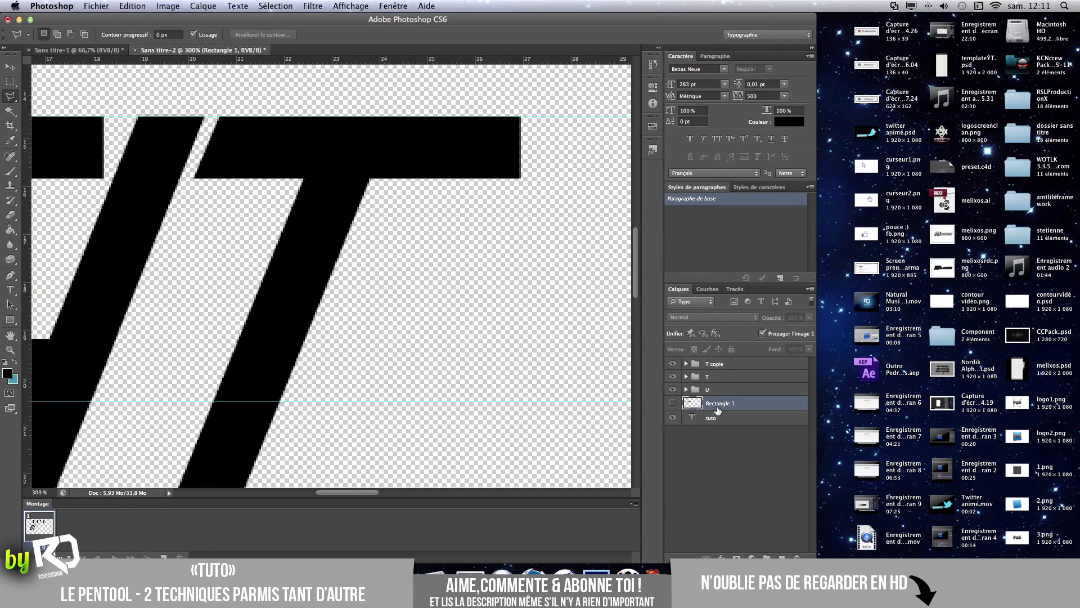
key("super+j")
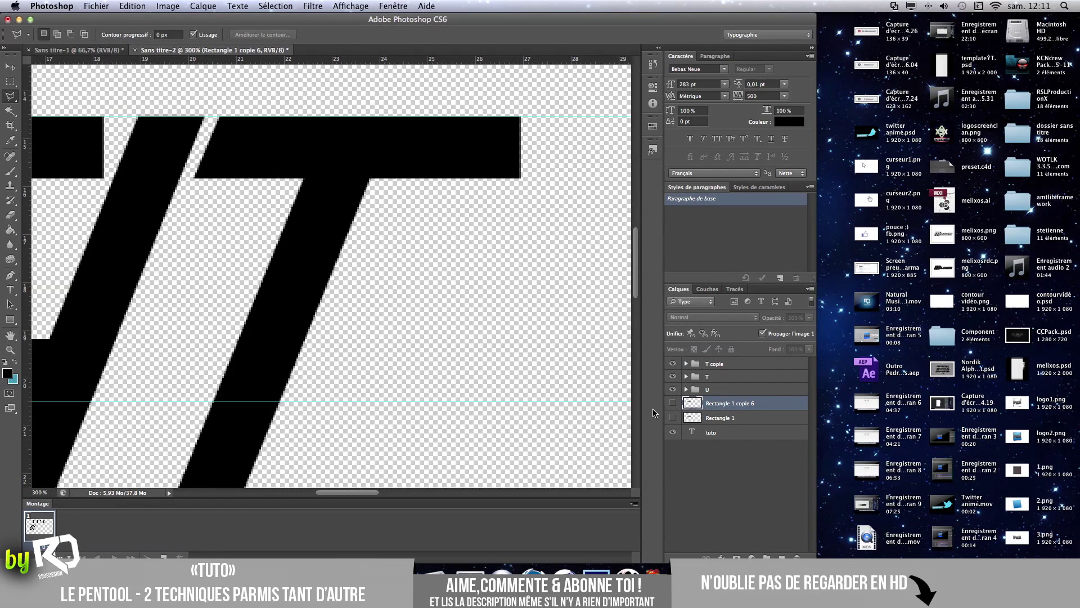
left_click(673, 404)
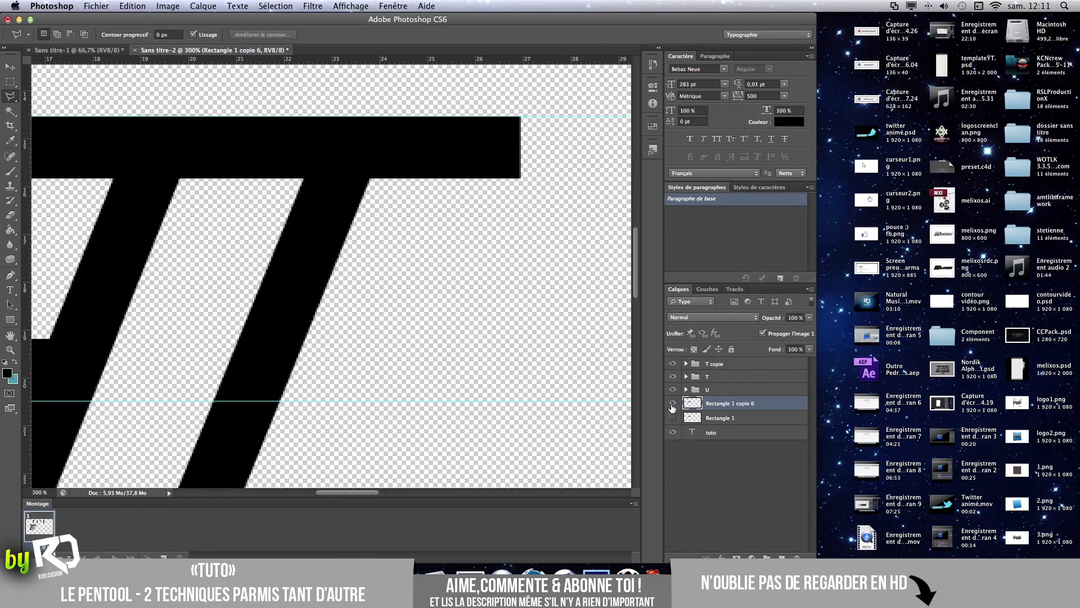
left_click(12, 63)
left_click_drag(296, 170, 398, 254)
left_click_drag(450, 285, 441, 285)
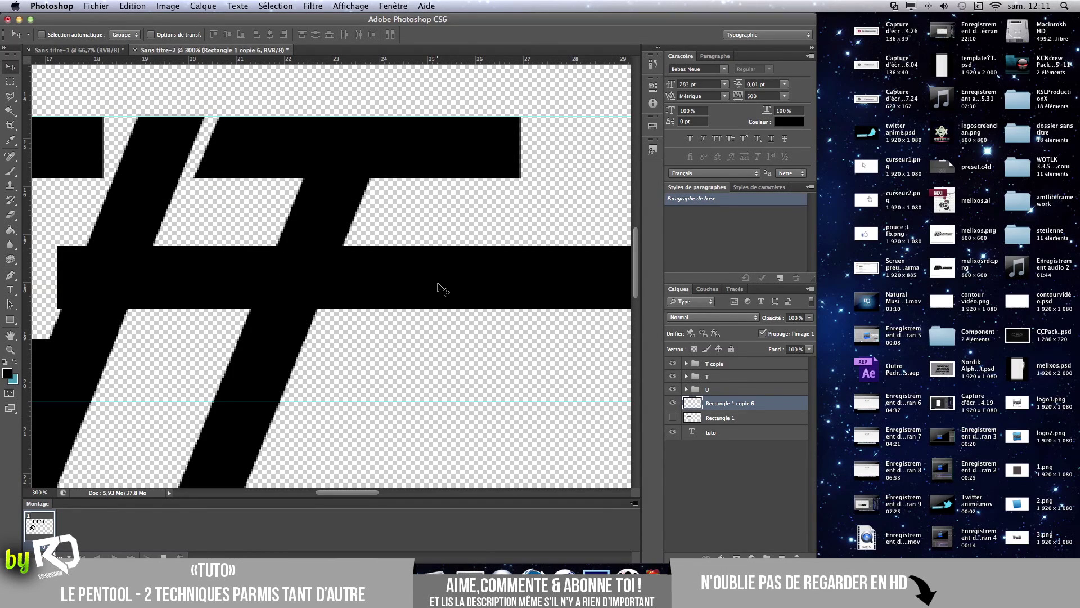
Shorten the copied rectangle to about 47% width and place it just beneath the second T's bar, with its near end inside the stem.
key("super+t")
left_click_drag(57, 278, 390, 222)
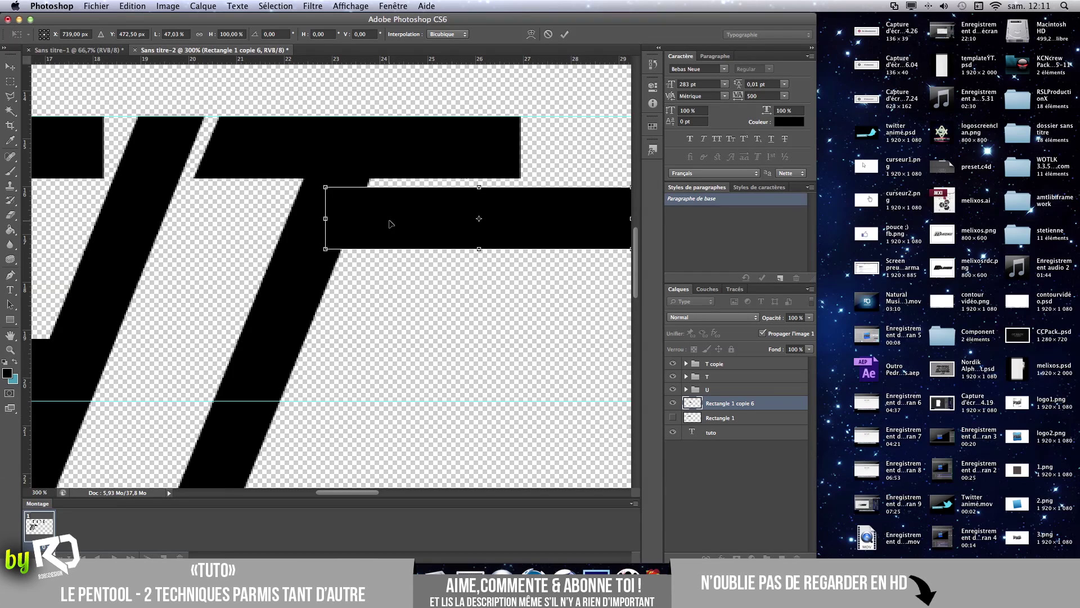
key("Return")
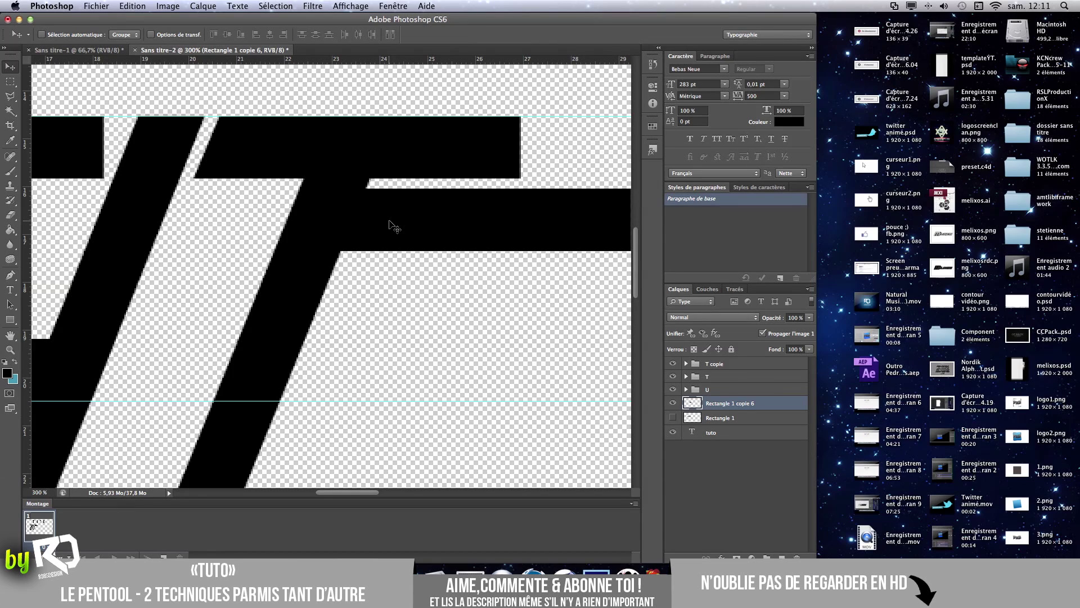
Hide the layer Rectangle 1 copie 6 and lasso a narrow slanted strip along the second T's right stem edge, starting at the bar's underside.
left_click(674, 402)
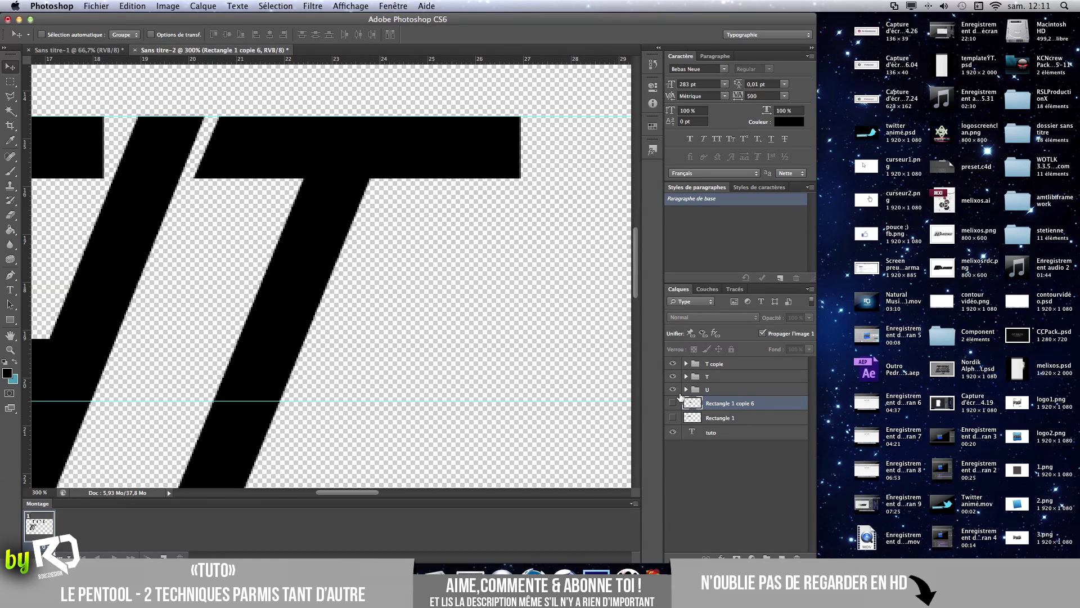
left_click(714, 363)
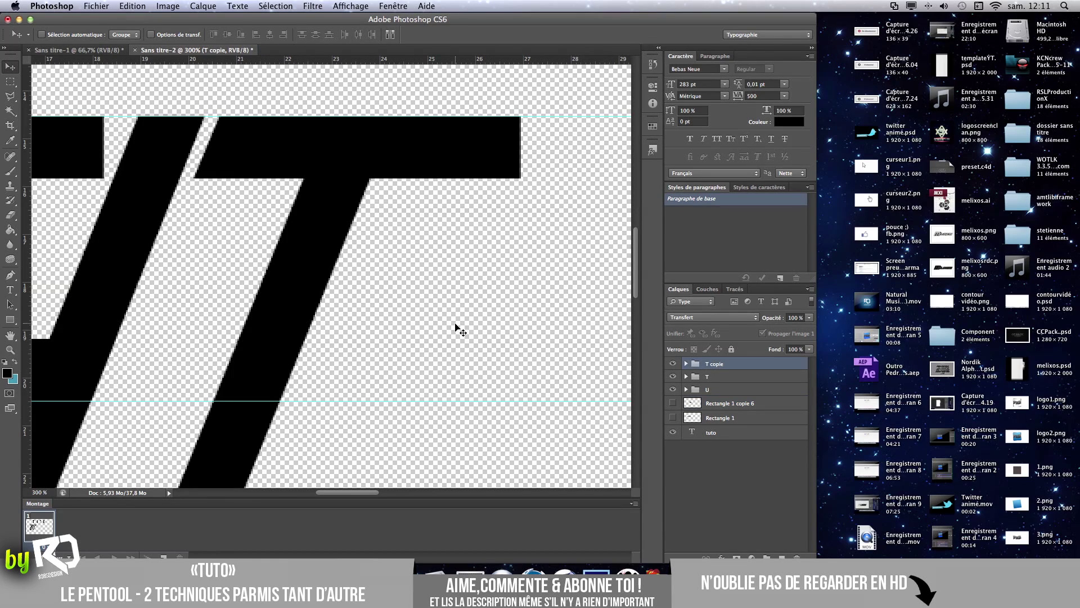
key("super+plus")
key("super+plus")
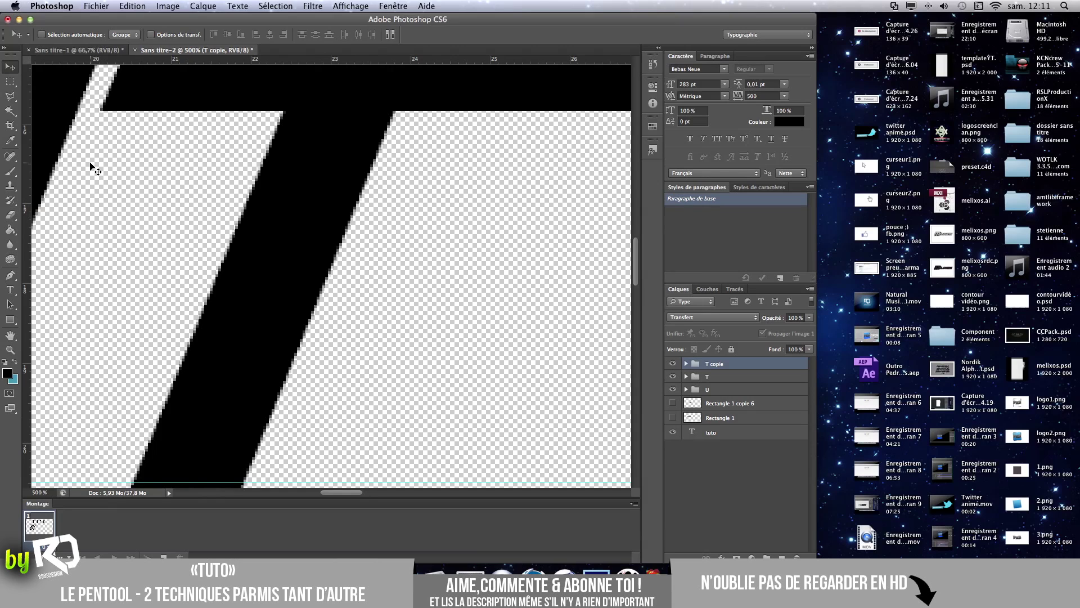
key("l")
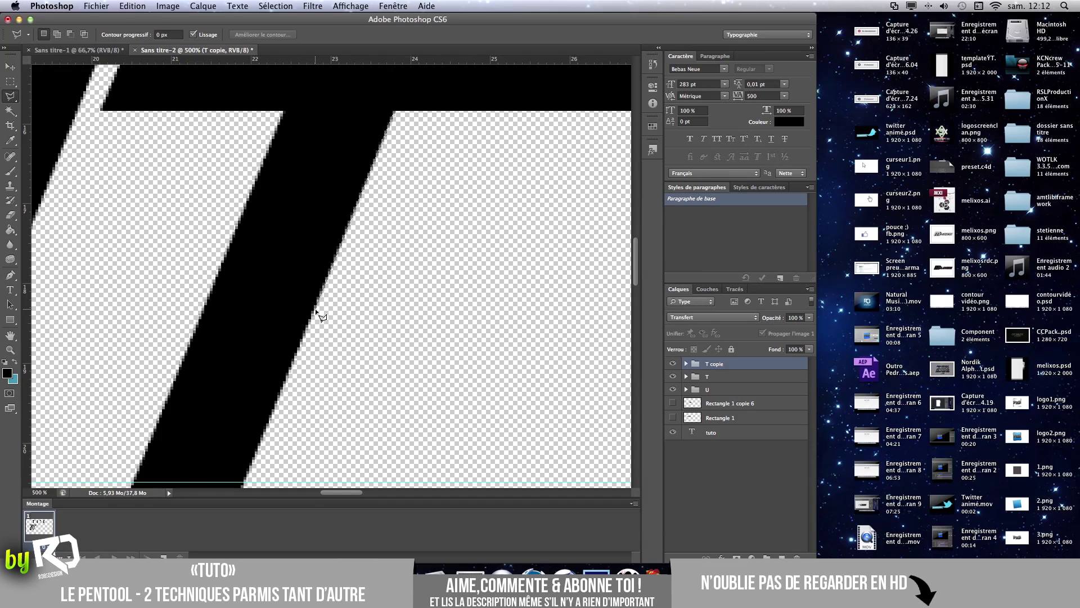
left_click(336, 317)
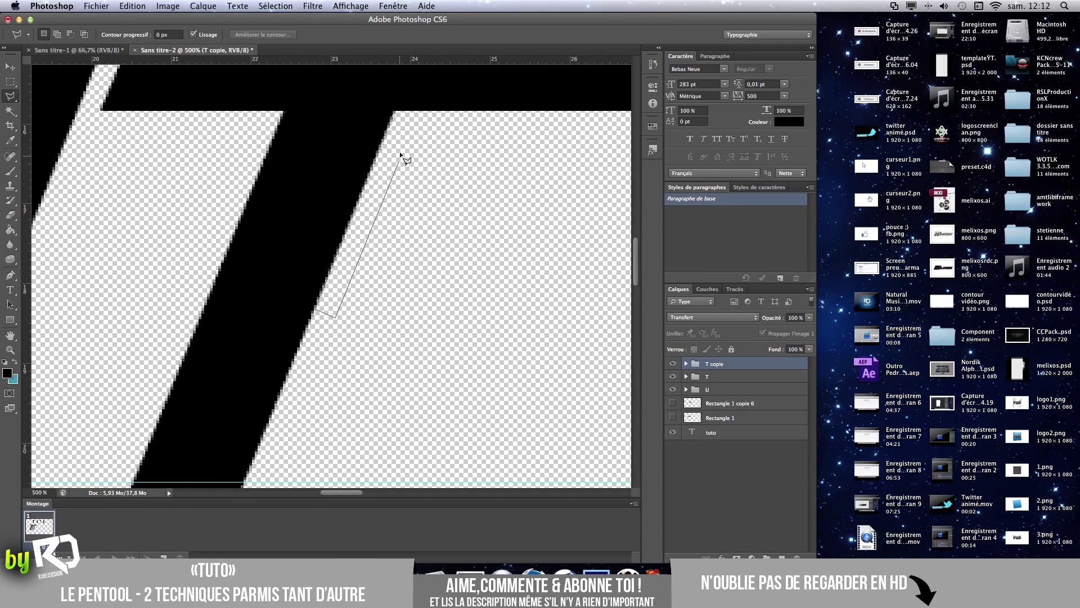
left_click(424, 112)
left_click(395, 112)
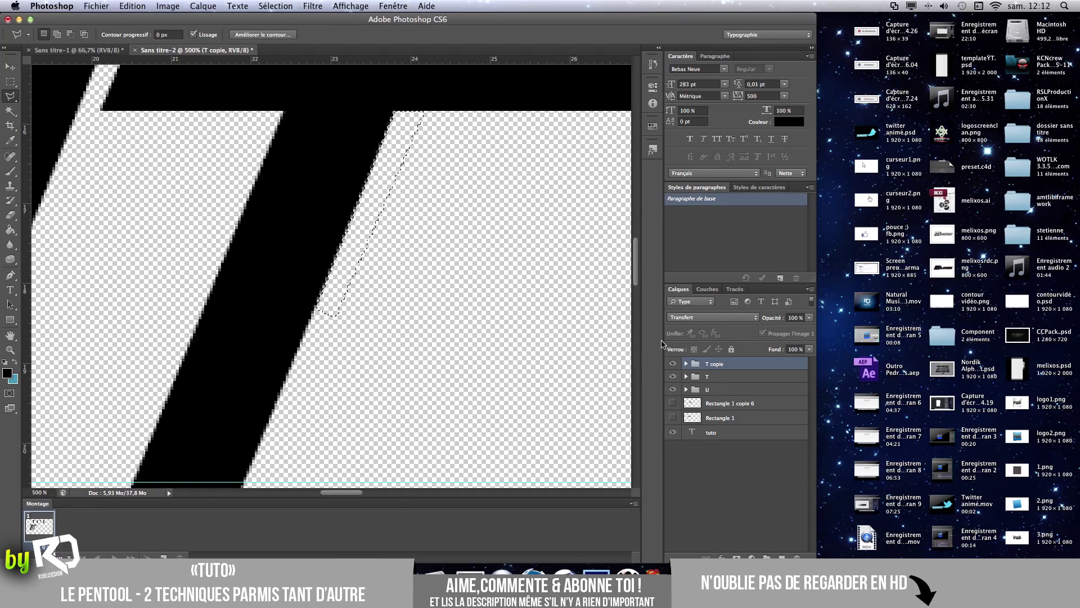
Show the layer Rectangle 1 copie 6, delete the selected slanted strip from it, and deselect.
left_click(672, 404)
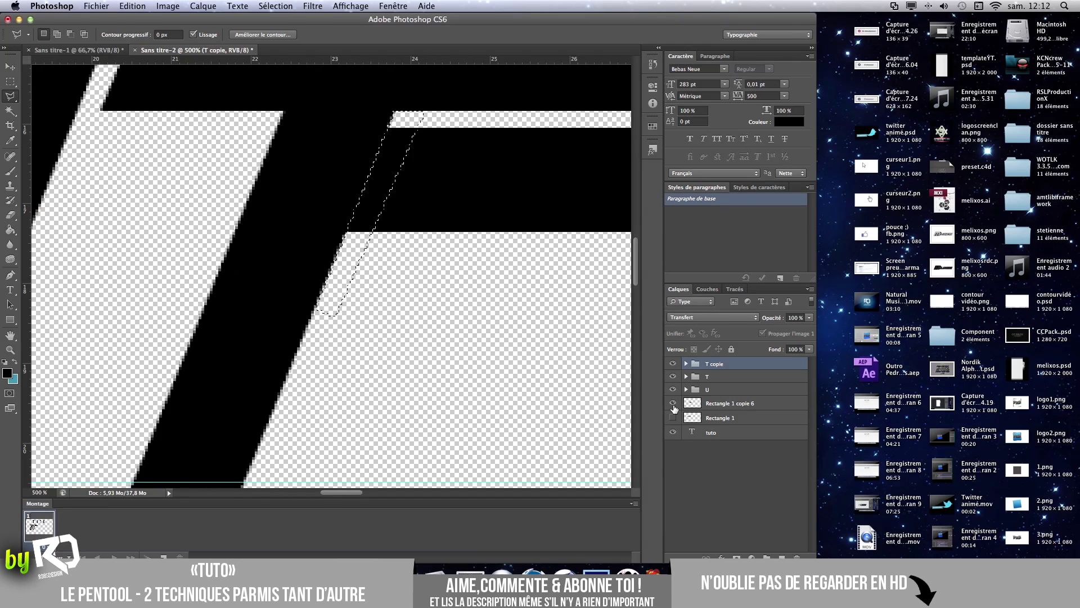
left_click(705, 404)
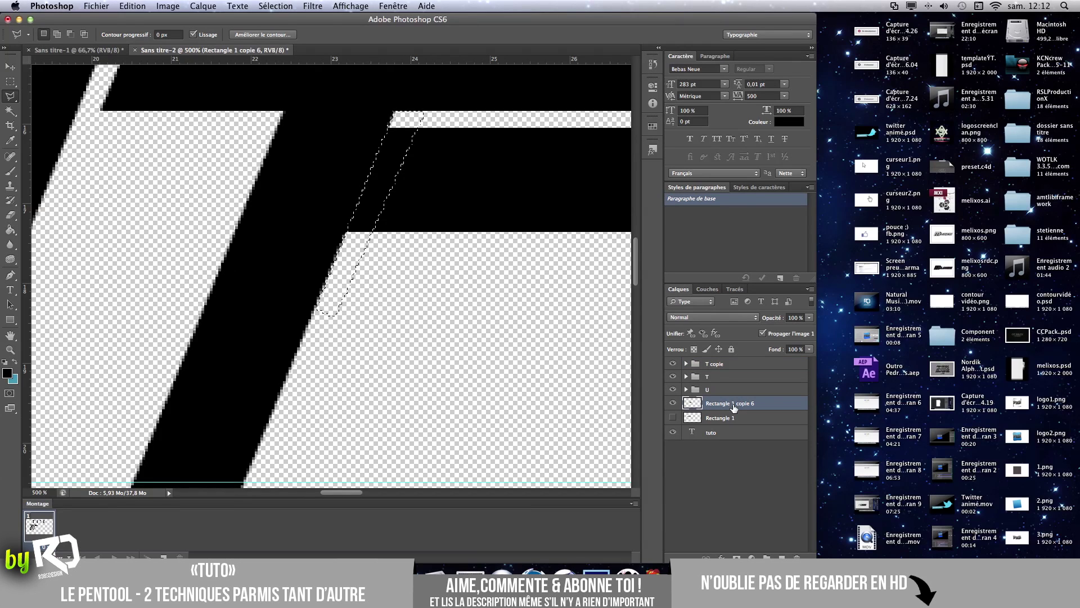
key("Delete")
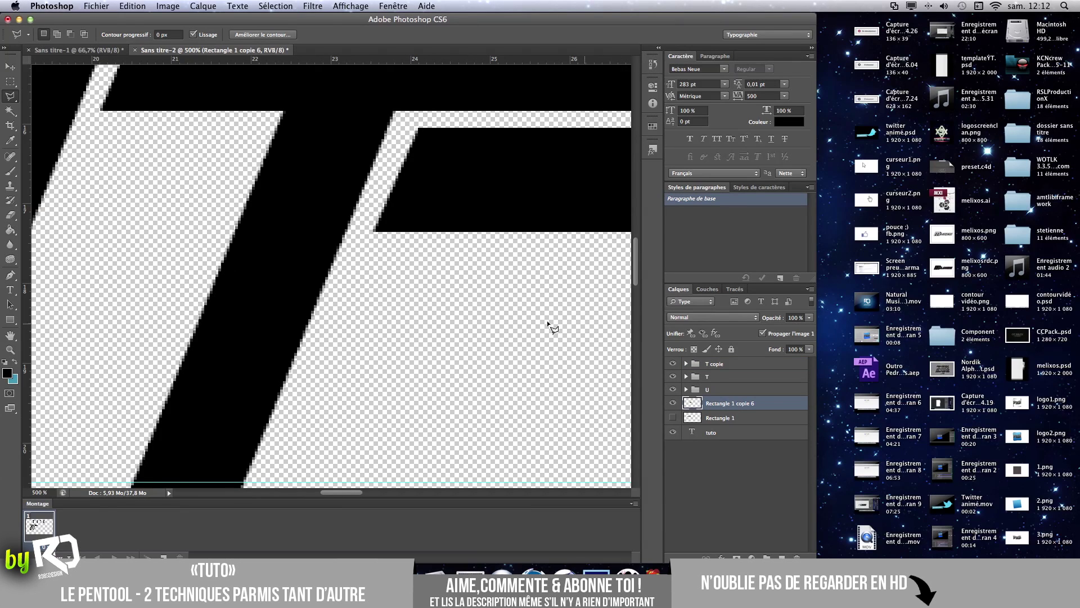
key("super+d")
Nudge the trimmed bar slightly down and toward the second T's stem to even out the gaps around it.
scroll(433, 289, "right", 1)
key("super+Down")
key("super+Down")
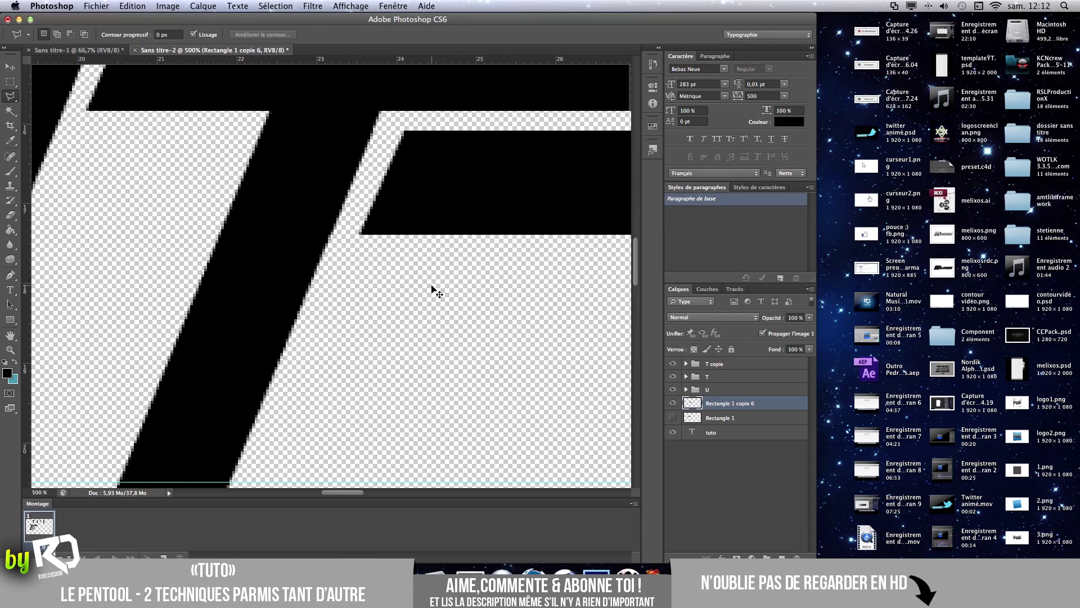
key("super+Left")
key("super+Down")
key("super+Left")
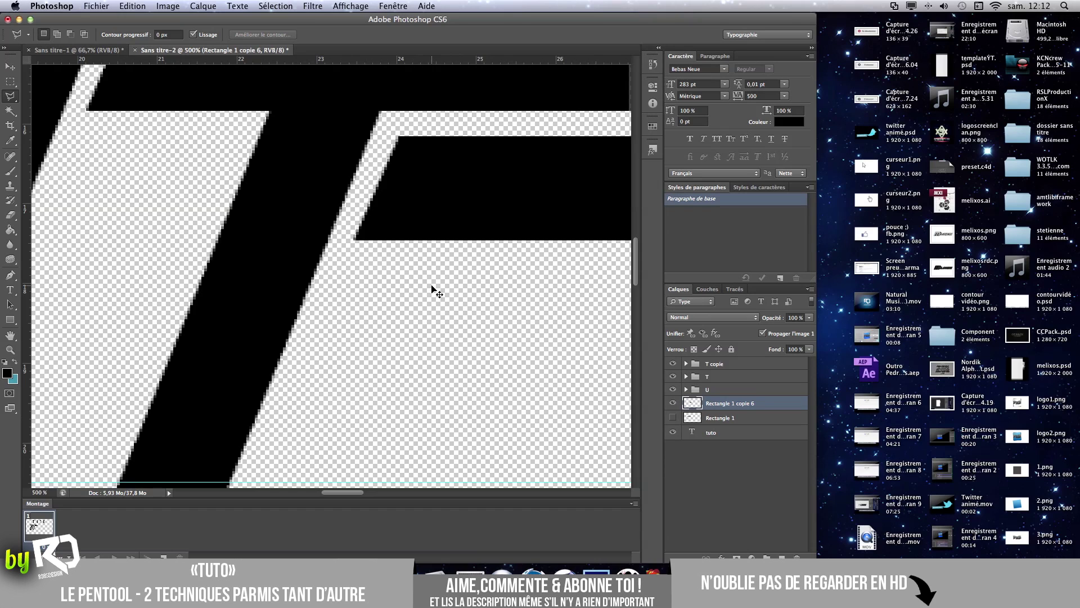
Duplicate the layer Rectangle 1 and make the copy visible.
key("super+minus")
key("super+minus")
key("super+minus")
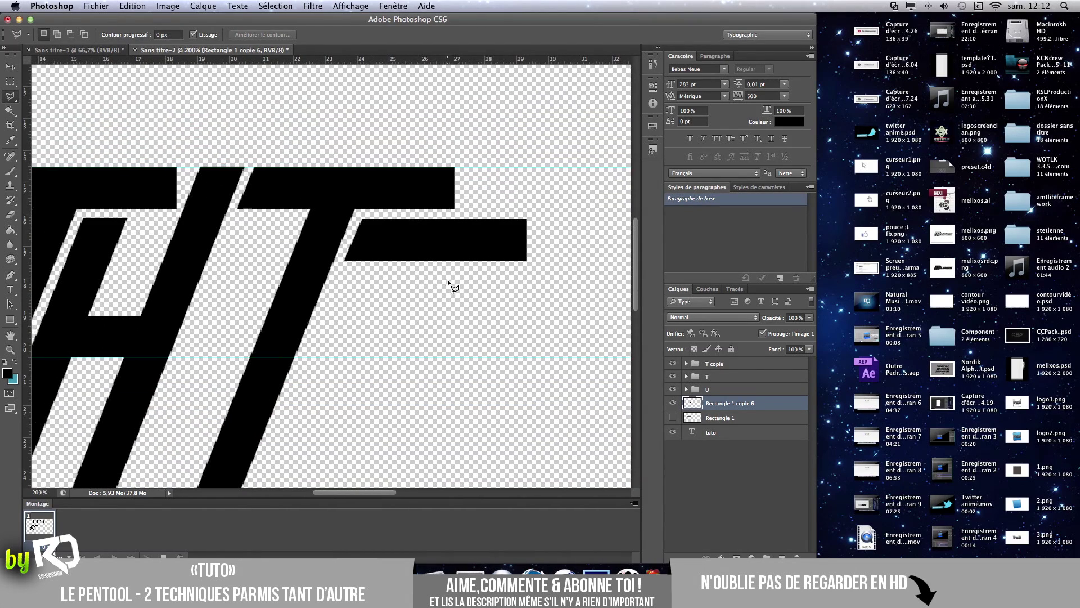
scroll(449, 281, "left", 5)
scroll(448, 281, "right", 5)
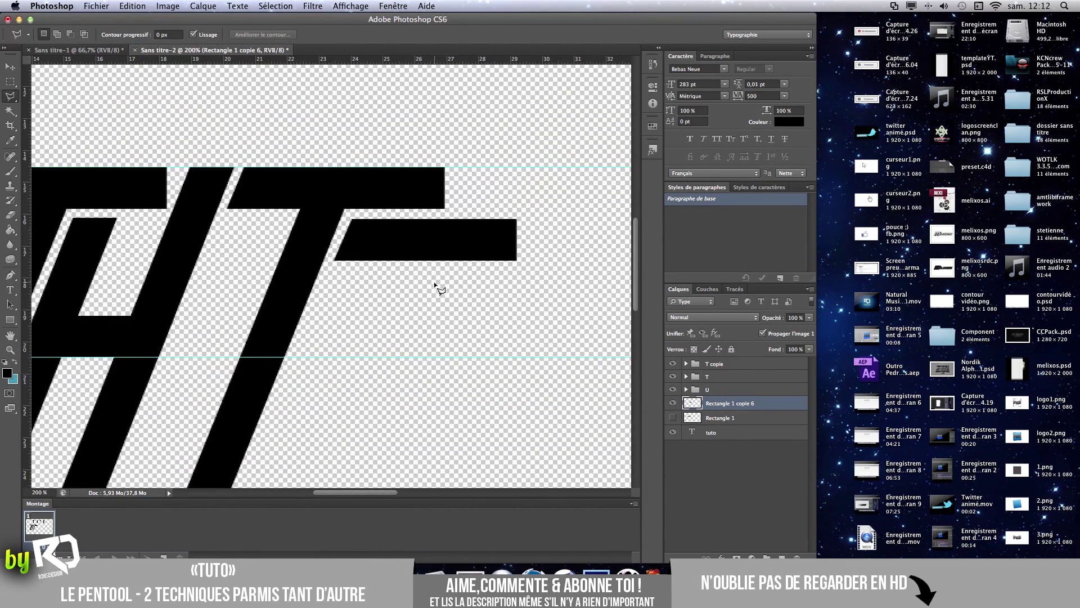
left_click(759, 418)
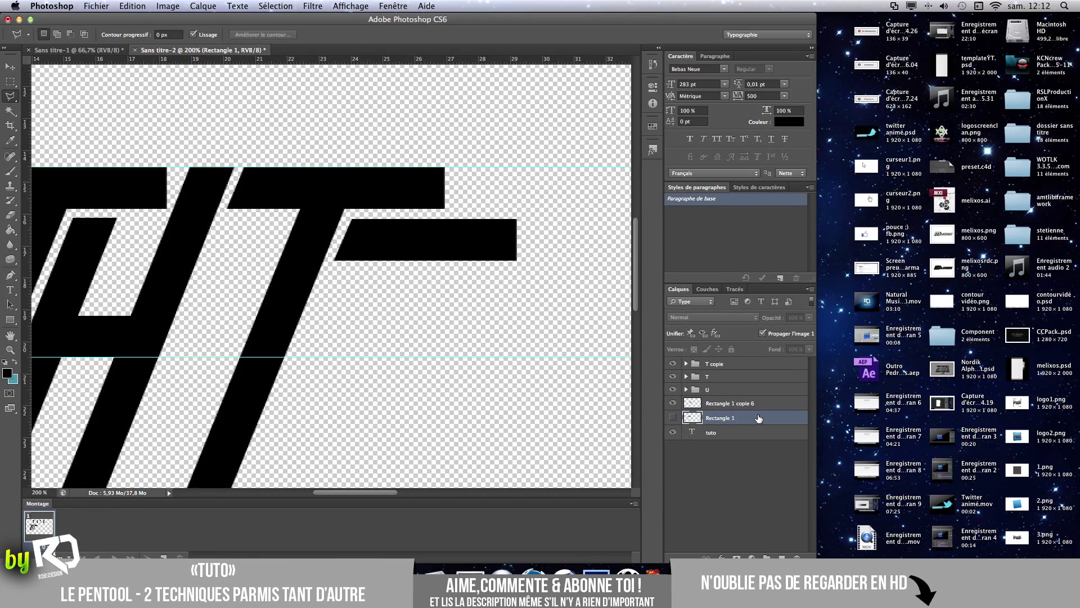
key("super+j")
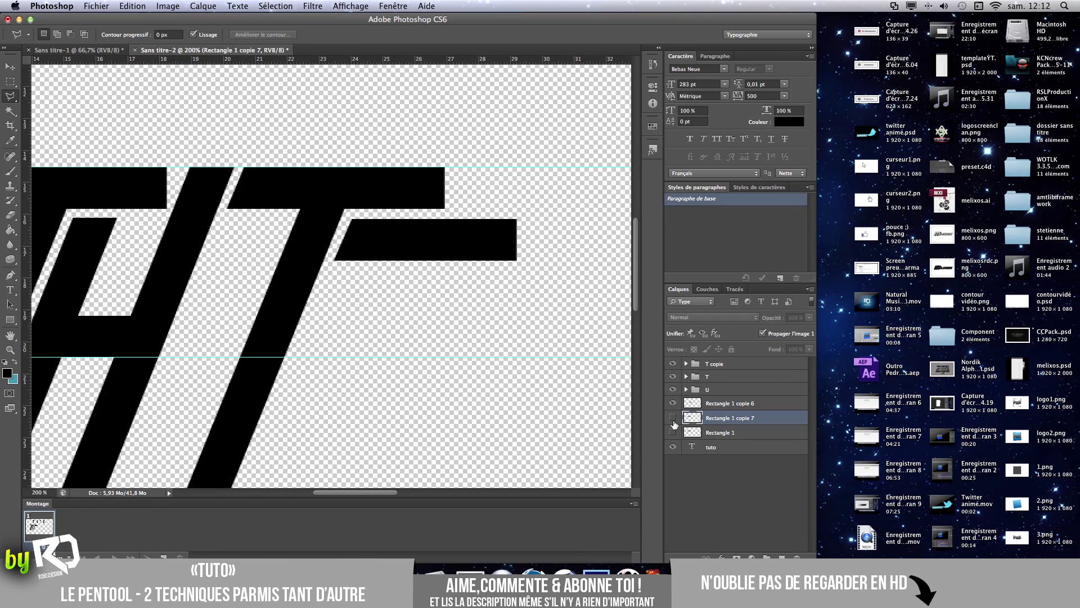
left_click(673, 418)
Rotate the copied rectangle to about 111.9° and place it flush along the right edge of the second T's stem.
key("super+t")
left_click_drag(268, 208, 398, 337)
left_click_drag(323, 366, 285, 235)
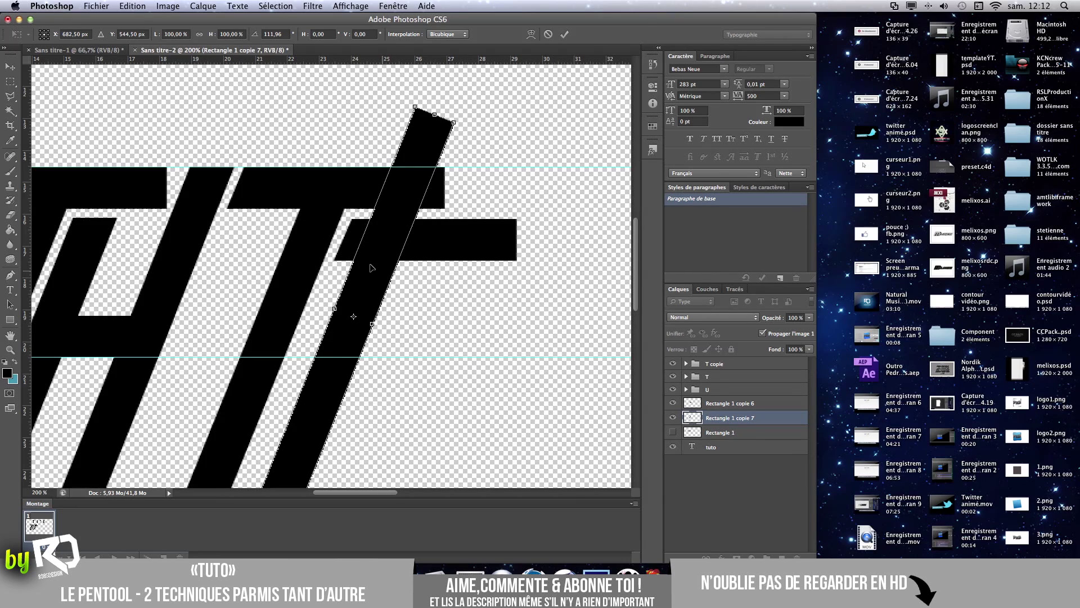
left_click_drag(360, 263, 407, 274)
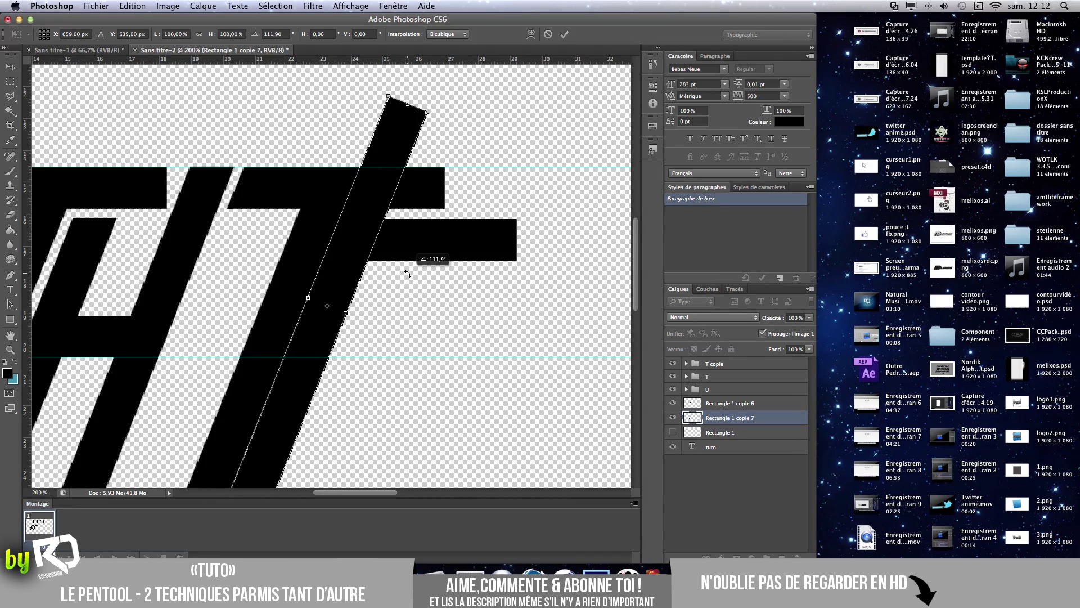
left_click_drag(408, 274, 407, 274)
key("Return")
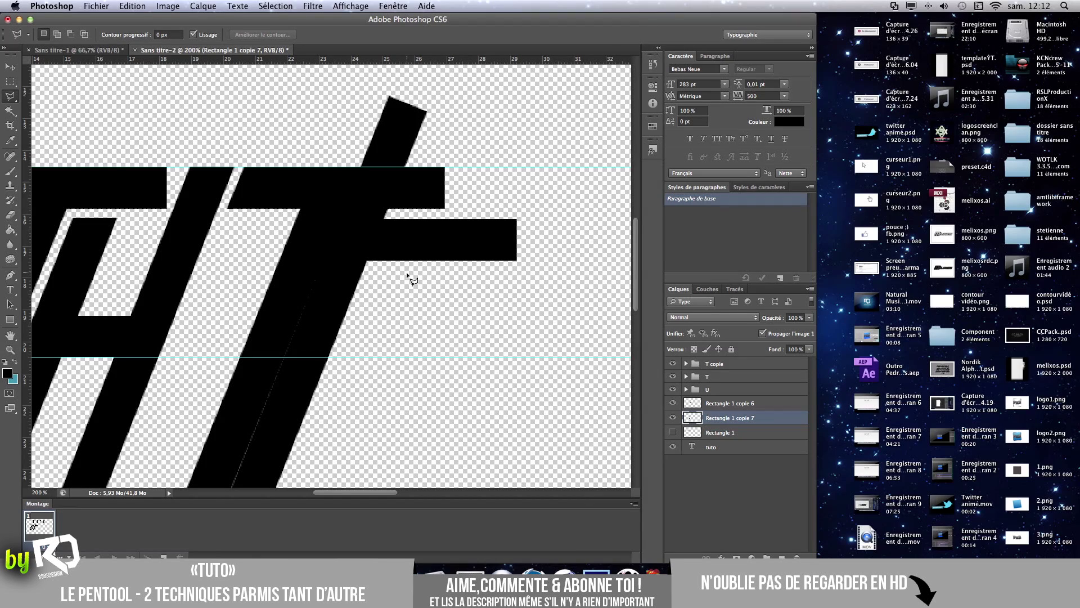
Fine-tune the slanted rectangle's rotation and shift it right to leave a narrow parallel gap beside the second T's stem.
key("ctrl+Right")
key("ctrl+Right")
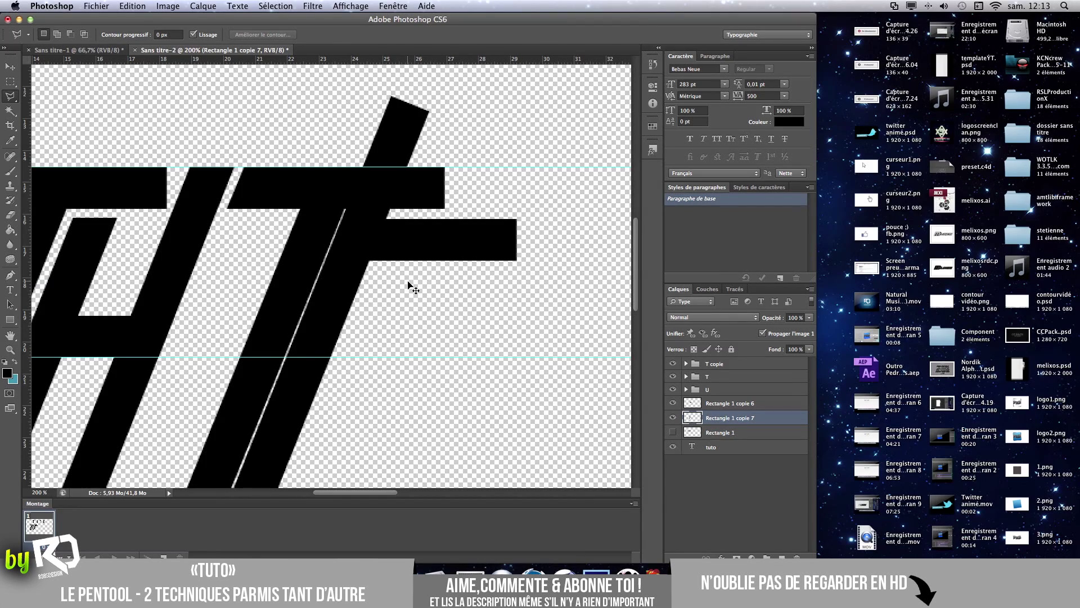
key("ctrl+t")
left_click_drag(449, 267, 448, 270)
key("Return")
key("l")
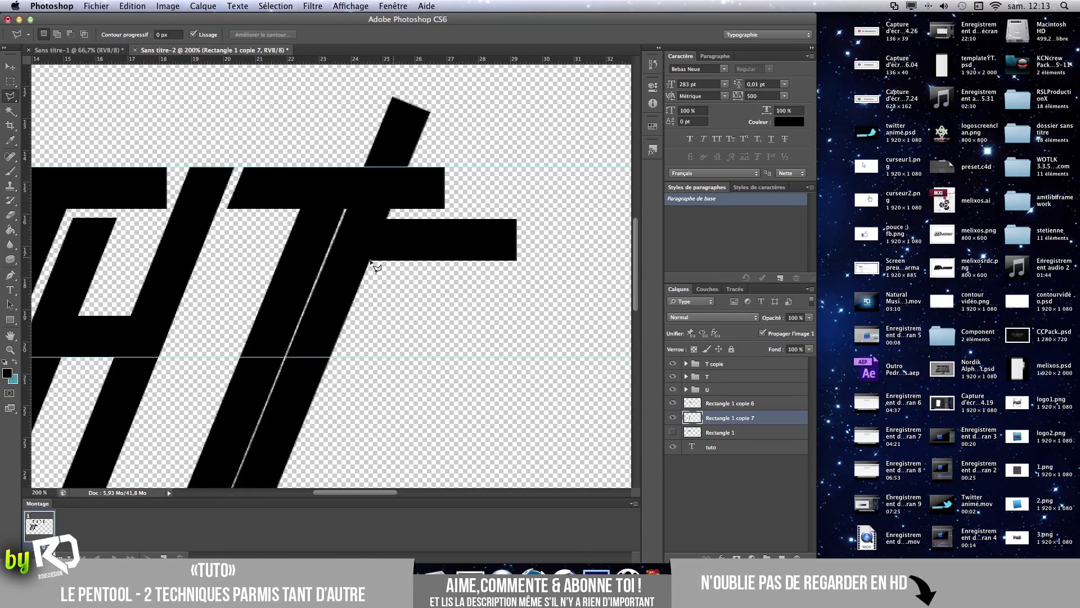
key("ctrl+t")
mouse_move(350, 275)
left_mouse_down()
mouse_move(397, 299)
mouse_move(367, 290)
left_mouse_up()
key("Return")
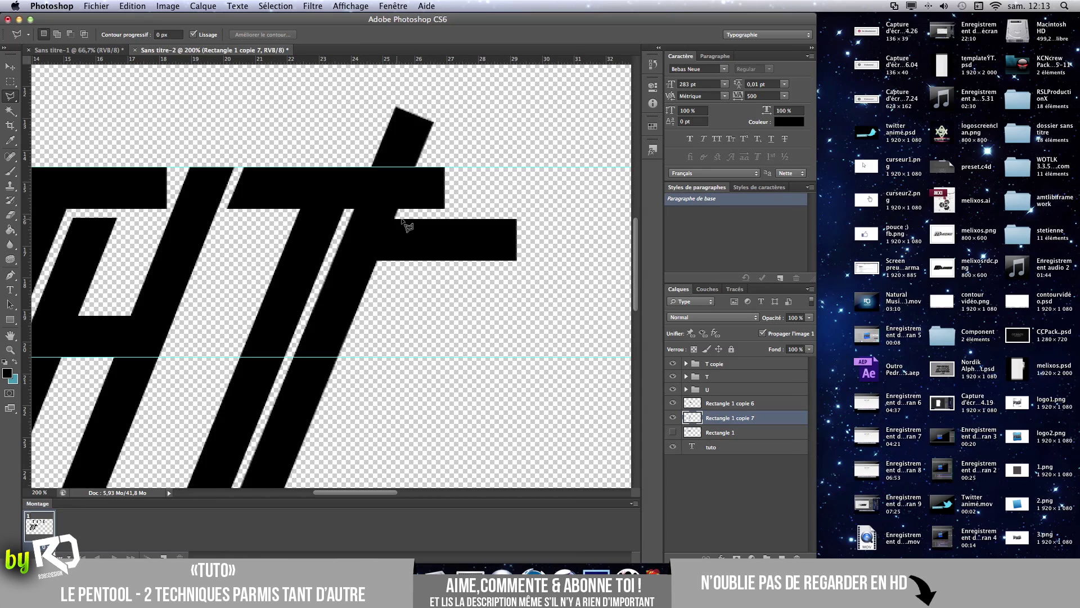
Lasso the part of Rectangle 1 copie 7 just above the O's upper bar, delete it, and deselect.
key("super+plus")
key("super+plus")
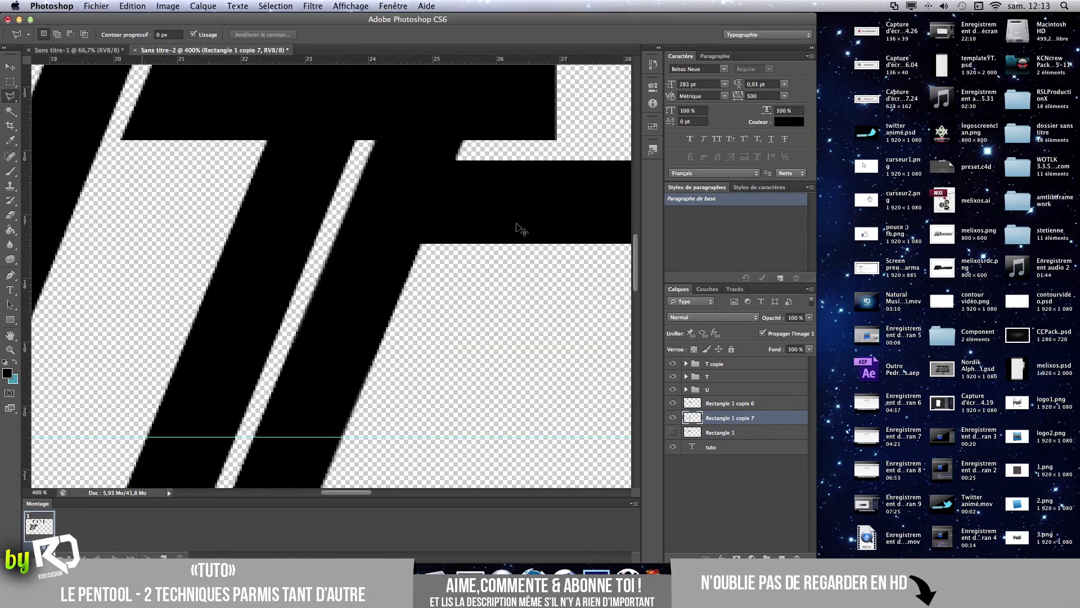
scroll(532, 213, "up", 3)
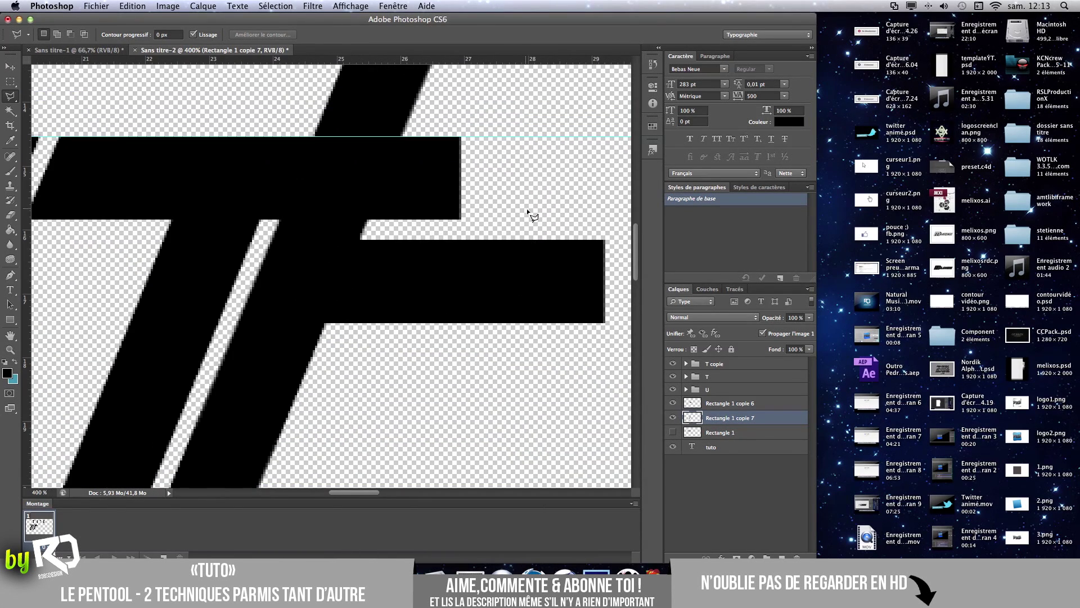
left_click(535, 241)
left_click(219, 241)
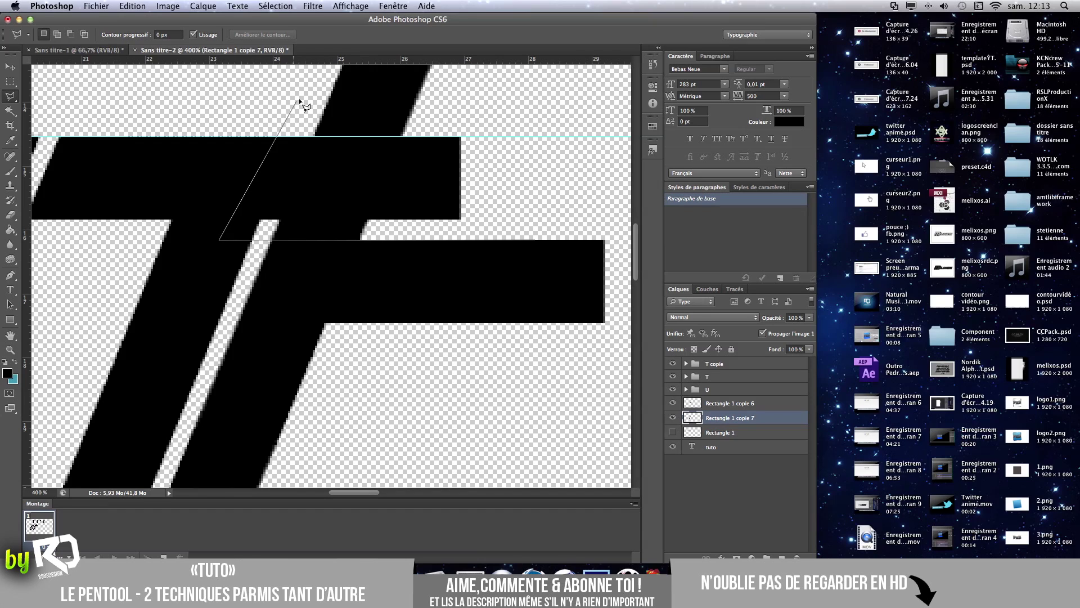
left_click(304, 87)
left_click(445, 97)
left_click(504, 140)
left_click(506, 213)
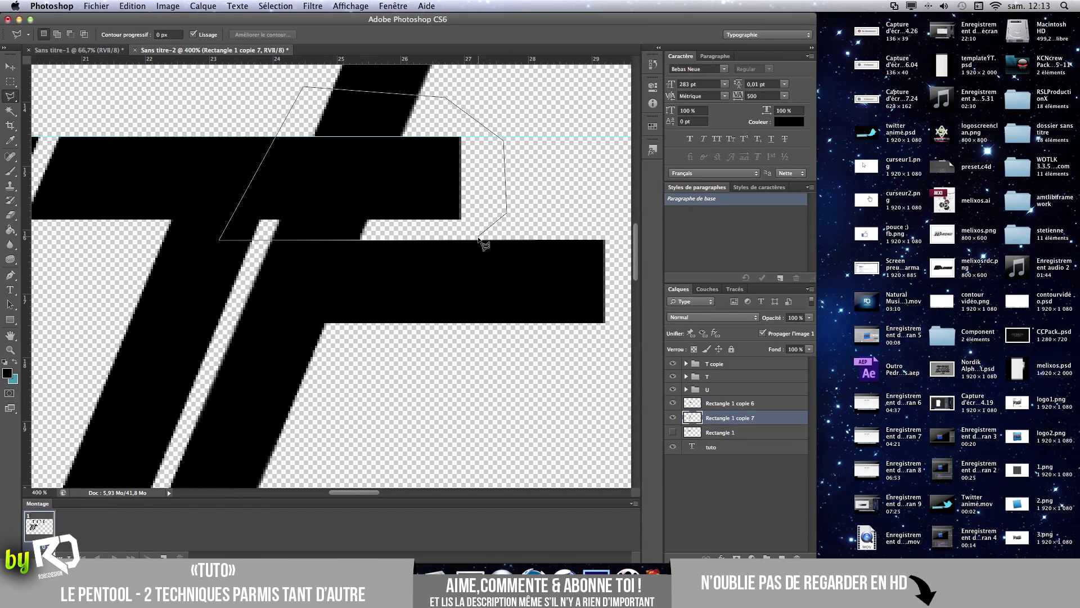
double_click(534, 239)
left_click(673, 417)
left_click(673, 418)
key("Delete")
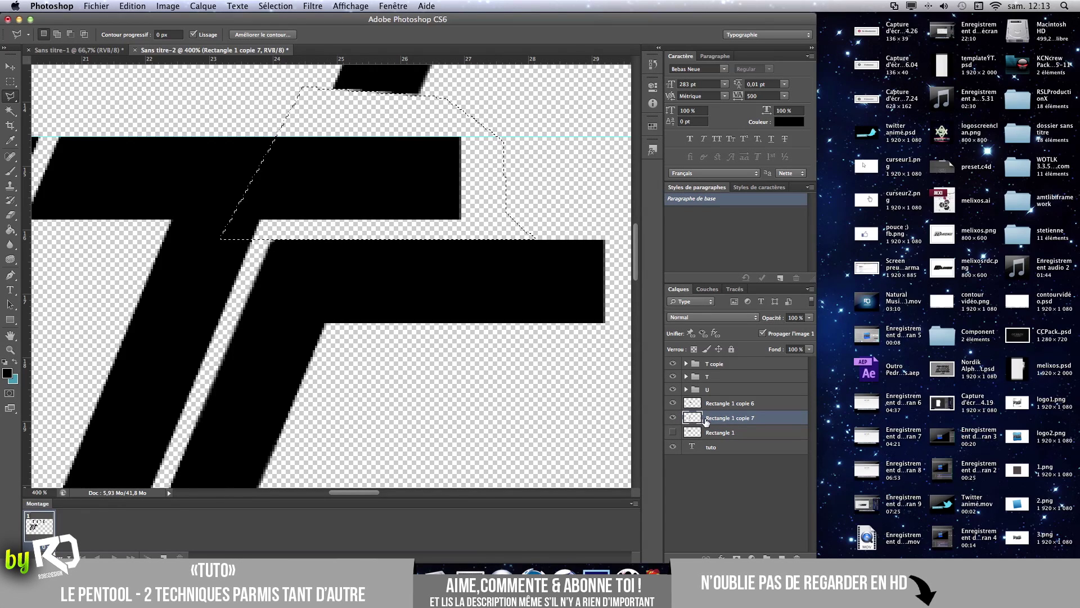
key("ctrl+d")
Duplicate the O's upper bar, Rectangle 1 copie 6, and place the copy with its underside on the lower guide and its near end inside the stem.
scroll(396, 248, "down", 5)
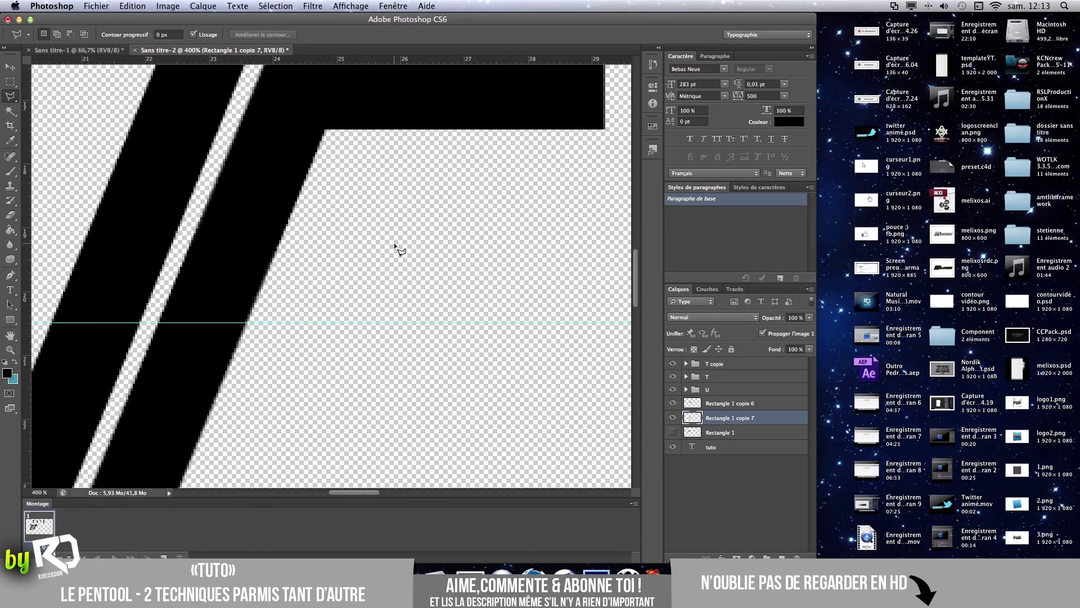
scroll(397, 248, "up", 5)
scroll(398, 248, "down", 5)
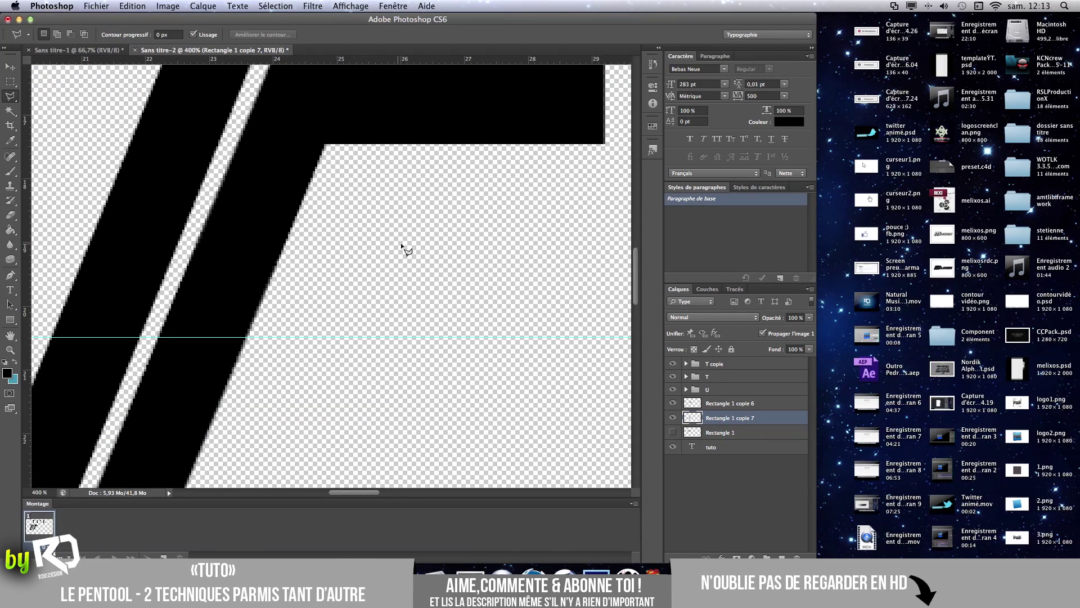
left_click(714, 432)
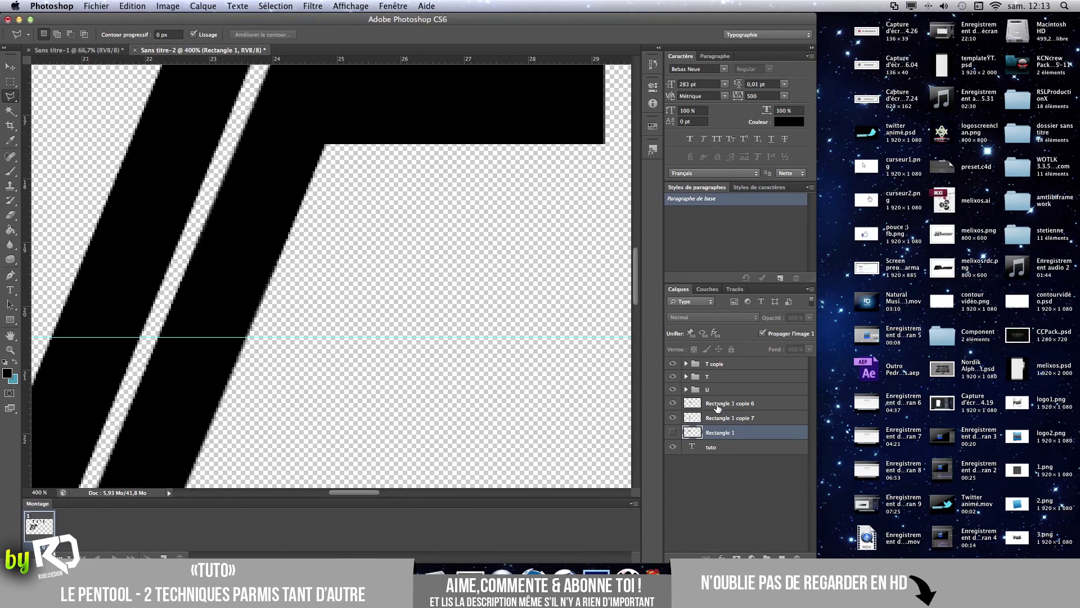
left_click(710, 404)
key("super+j")
key("super+t")
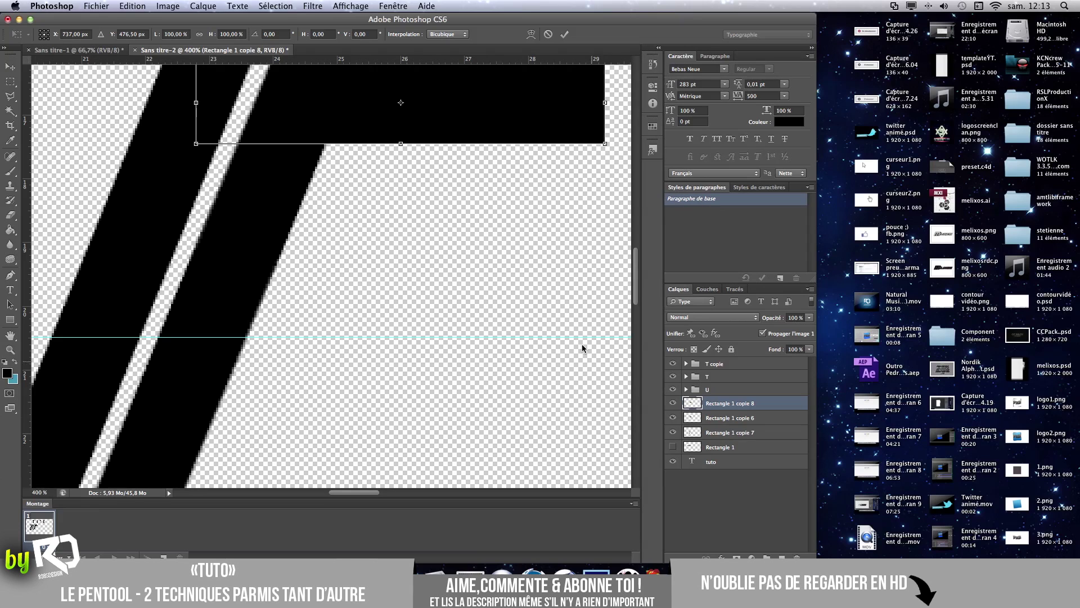
left_click_drag(457, 90, 376, 281)
key("Return")
key("l")
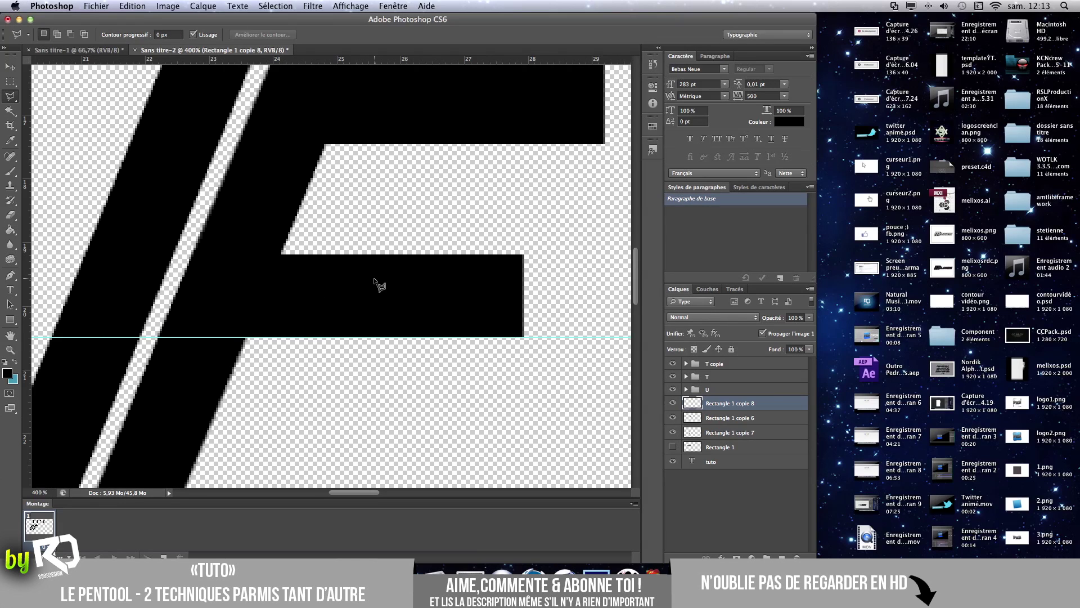
Duplicate the O's slanted stem, Rectangle 1 copie 7, and move the copy right to form the O's right side.
scroll(374, 282, "up", 4)
scroll(375, 281, "right", 4)
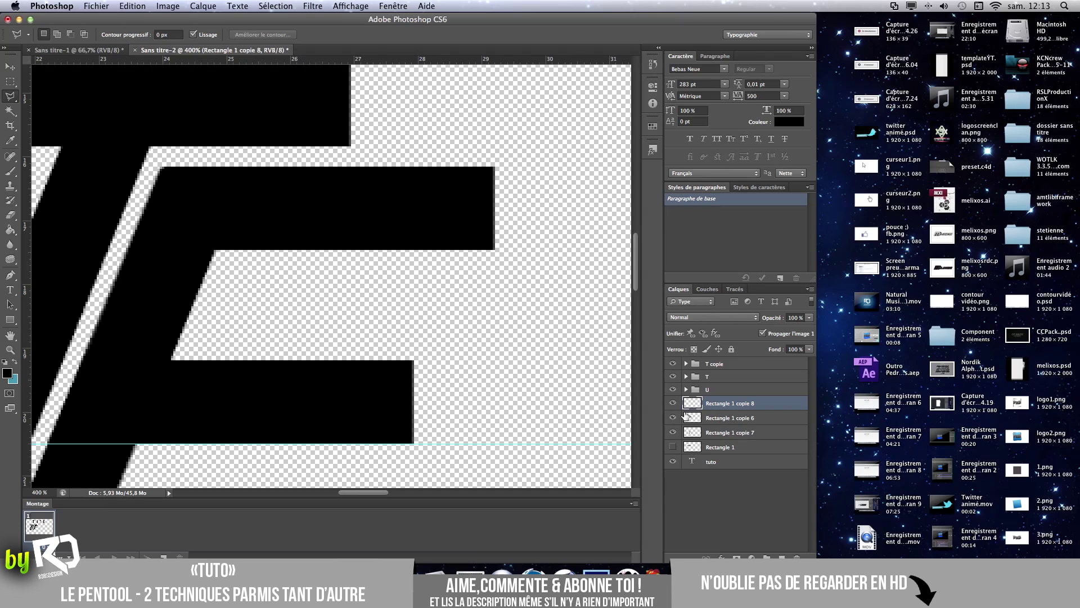
left_click(714, 435)
key("ctrl+j")
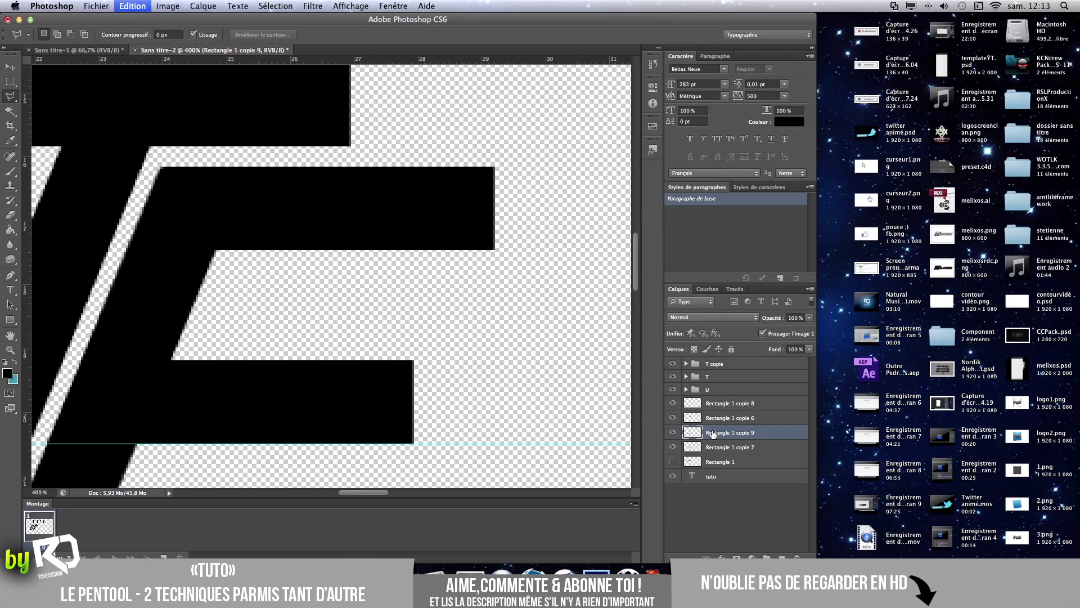
key("ctrl+t")
left_click_drag(202, 198, 451, 202)
key("Return")
key("l")
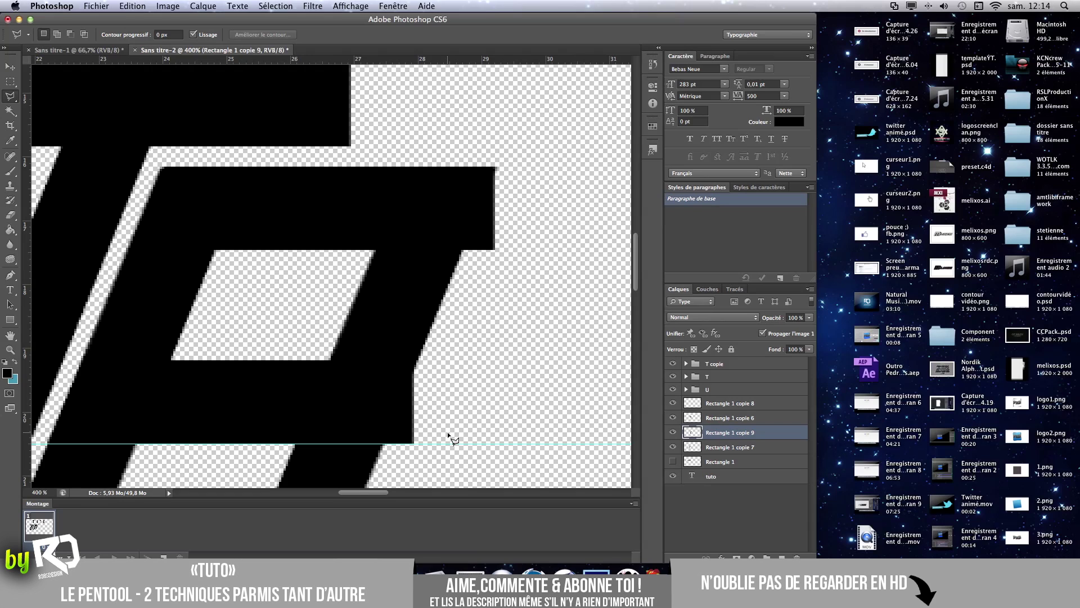
Lasso the area outside the O's right edge, delete the overhanging bar ends from Rectangle 1 copie 6 and copie 8, and deselect.
scroll(448, 434, "down", 1)
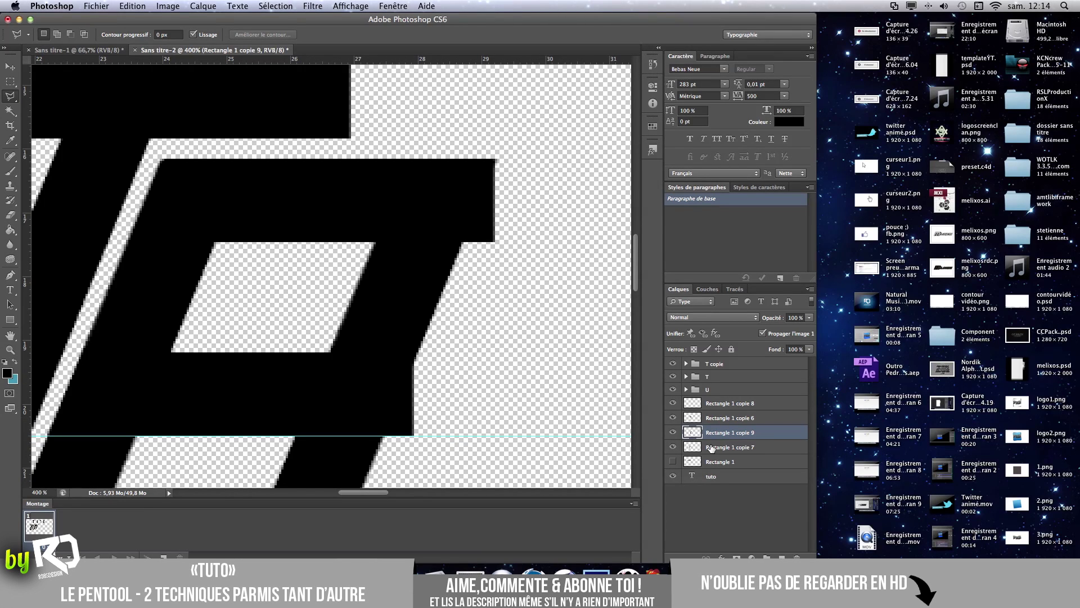
left_click(366, 482)
left_click(602, 112)
left_click(564, 409)
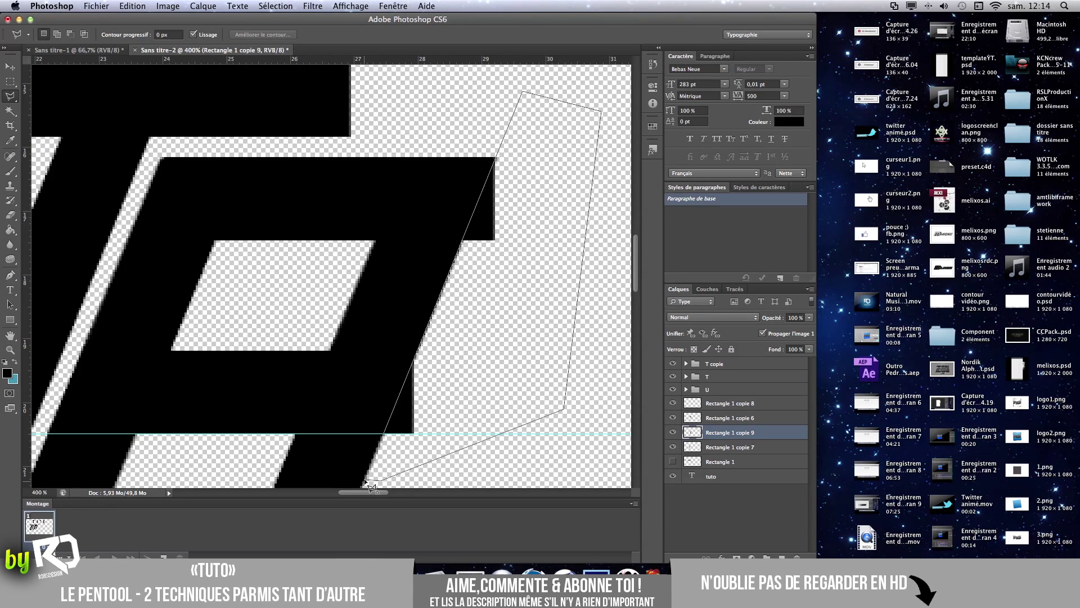
left_click(370, 482)
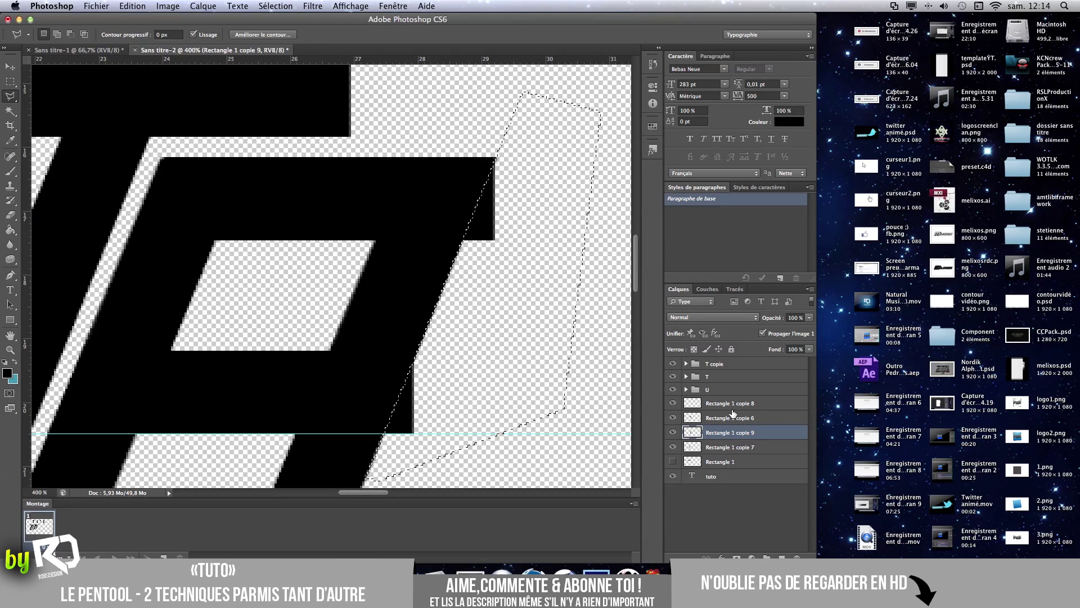
left_click(711, 420)
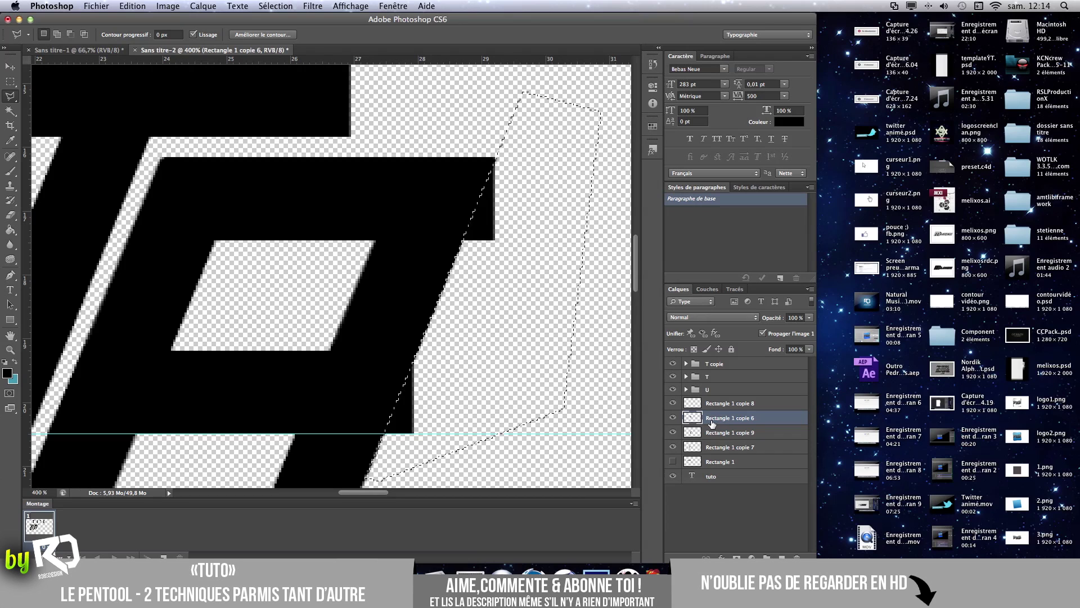
left_click(717, 408)
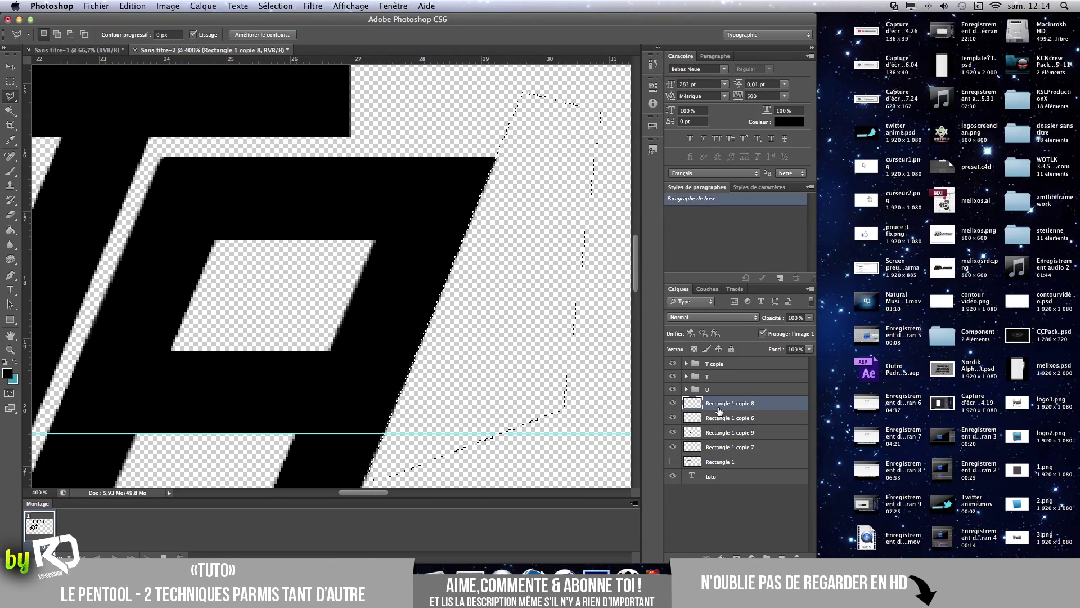
key("super+d")
key("super+minus")
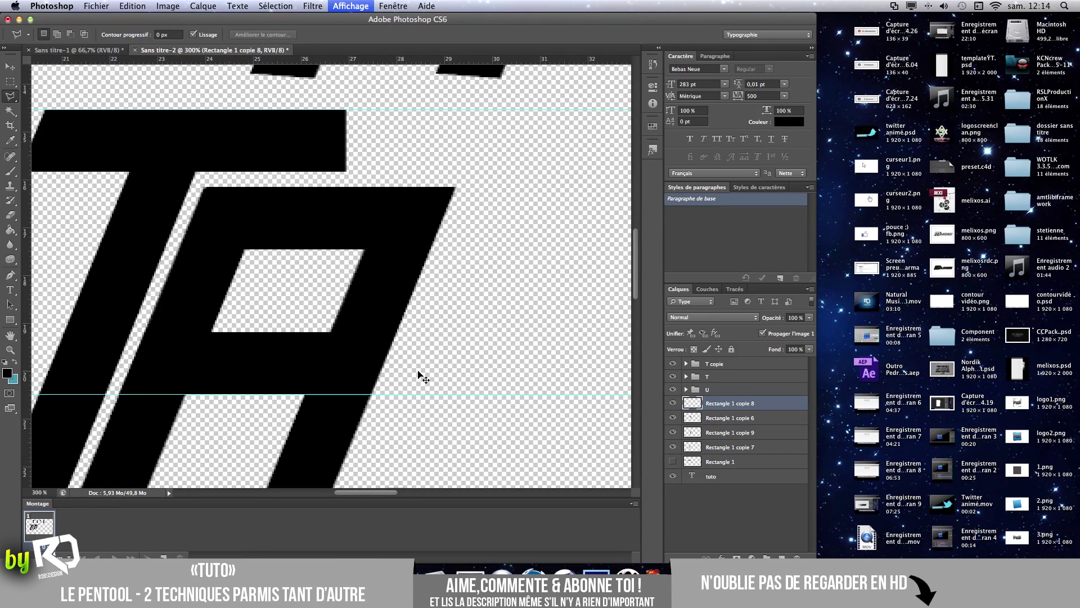
key("super+minus")
key("super+minus")
key("super+minus")
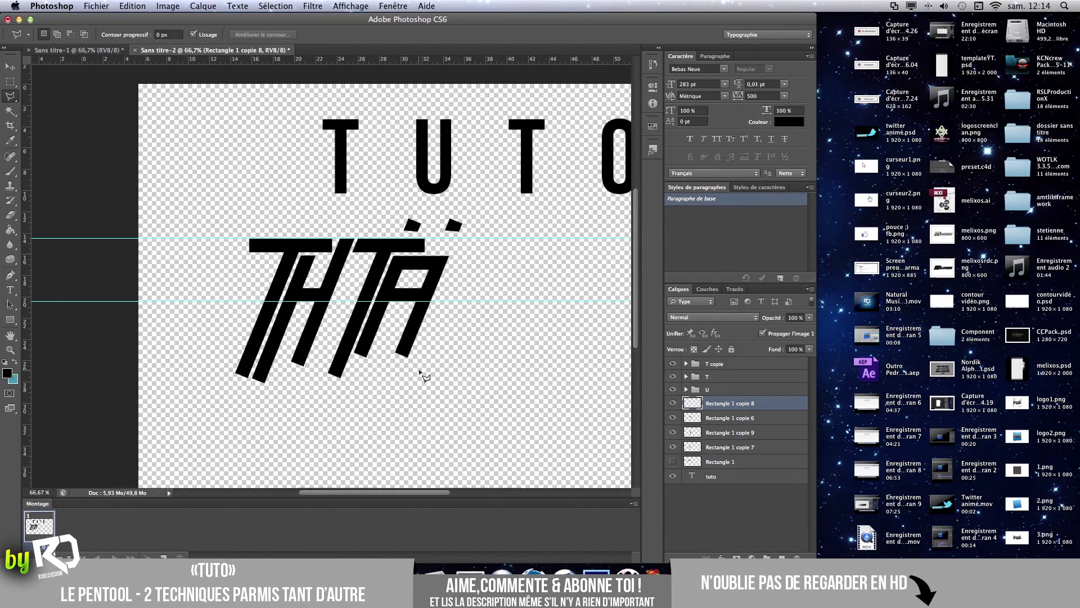
Group the O's four layers, Rectangle 1 copie 6 to copie 9, and name the group O.
left_click(17, 82)
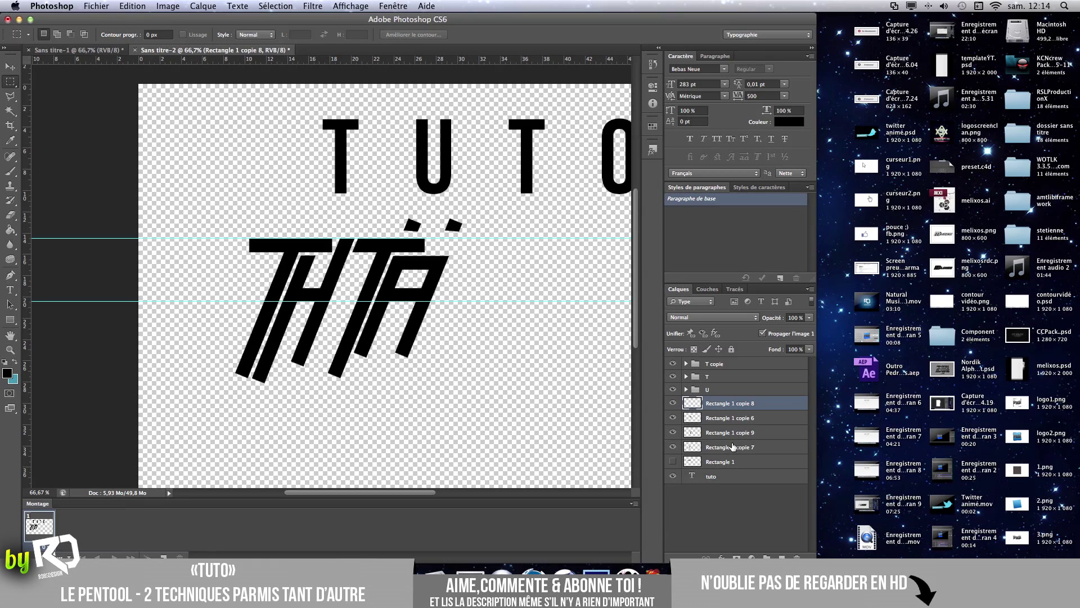
left_click(732, 446, "shift")
left_click_drag(728, 428, 768, 557)
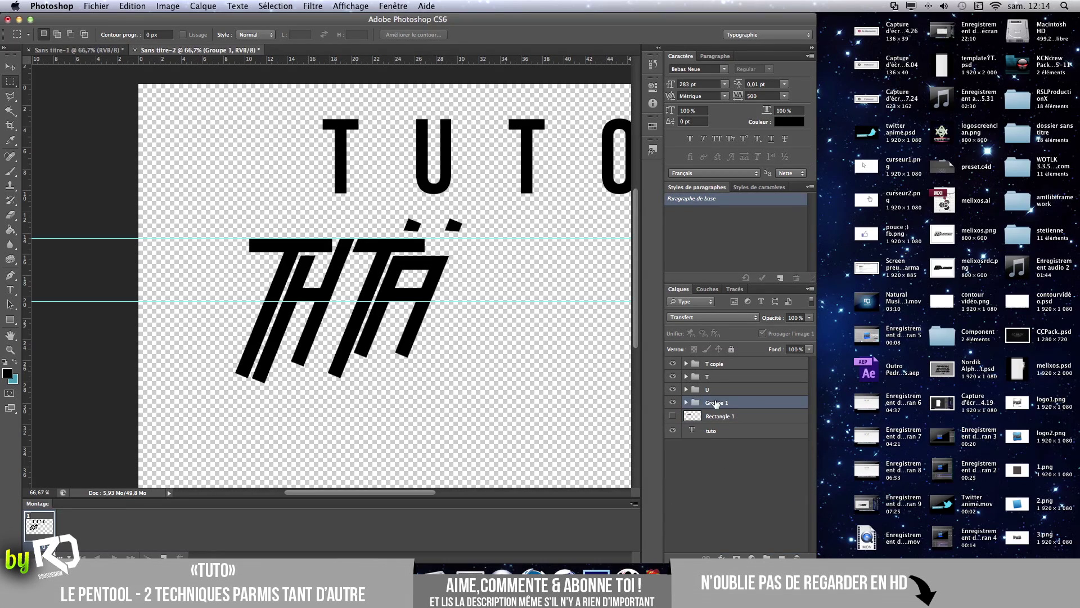
double_click(716, 402)
type("O")
key("Return")
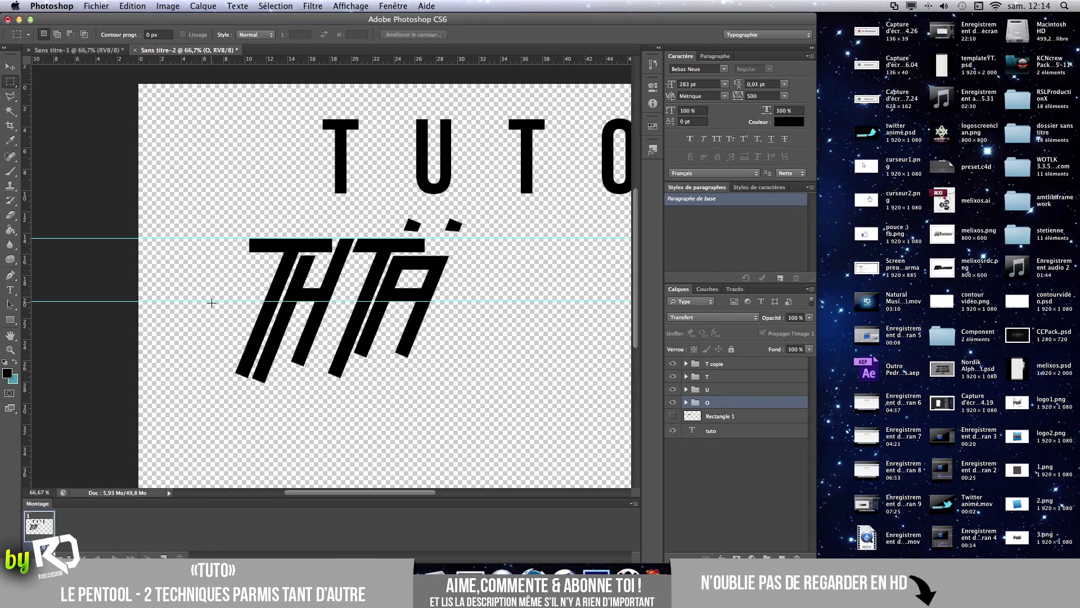
Make a rectangular selection below the lower guide that spans the protruding stems of all four slanted letters.
left_click_drag(211, 303, 613, 394)
left_click(554, 409)
key("super+plus")
key("super+plus")
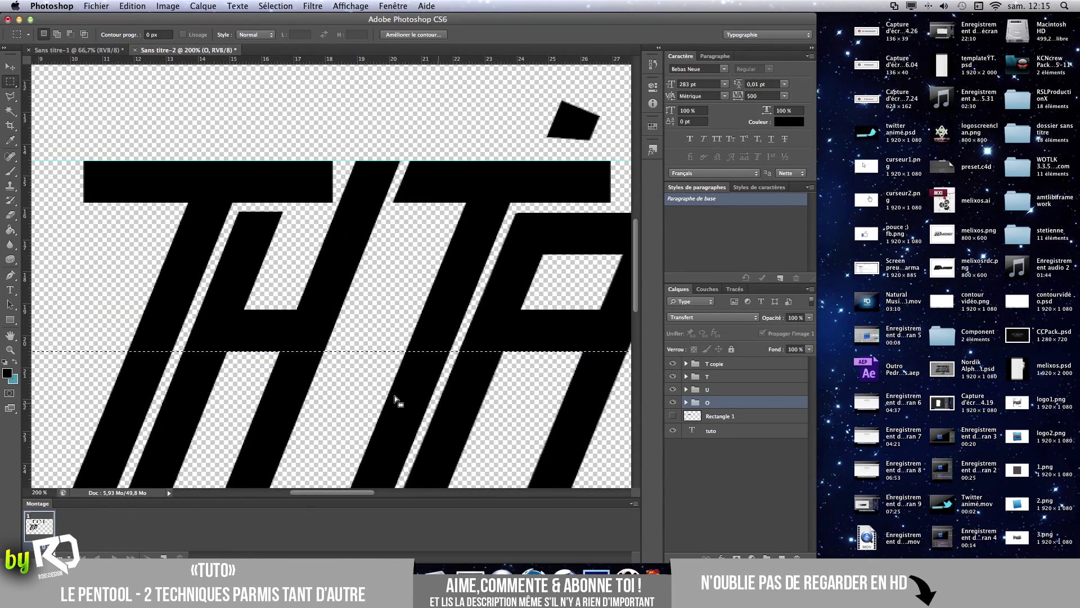
scroll(339, 367, "left", 5)
scroll(238, 364, "left", 2)
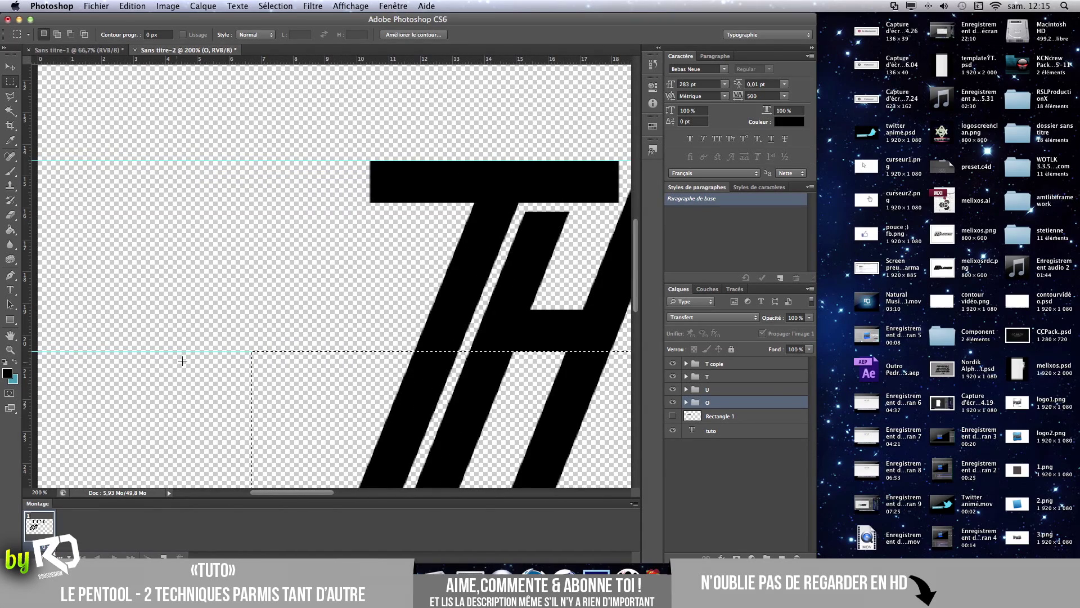
scroll(293, 356, "right", 7)
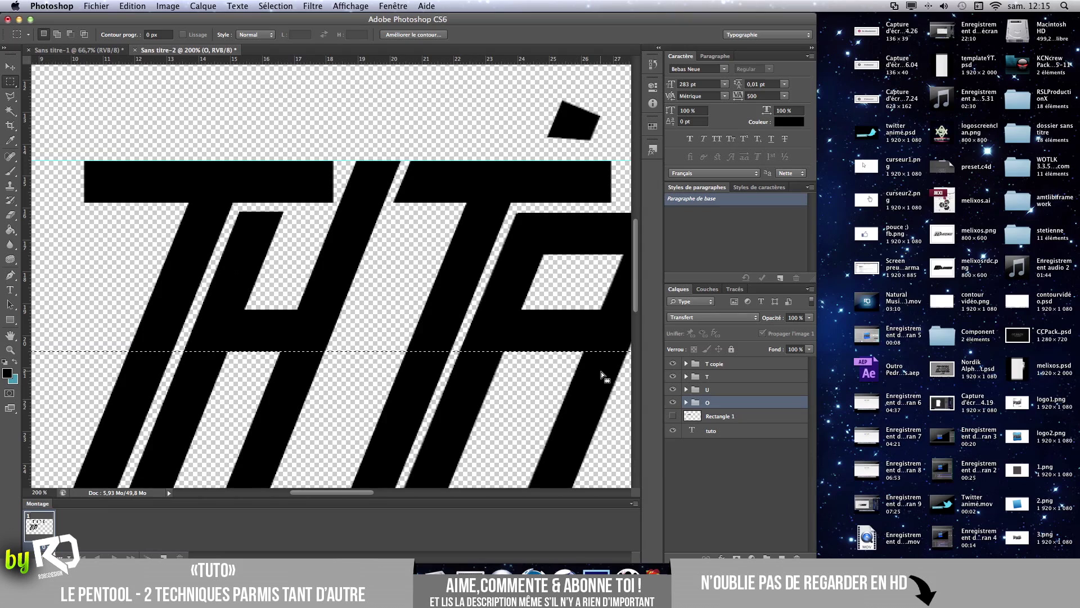
scroll(602, 373, "right", 2)
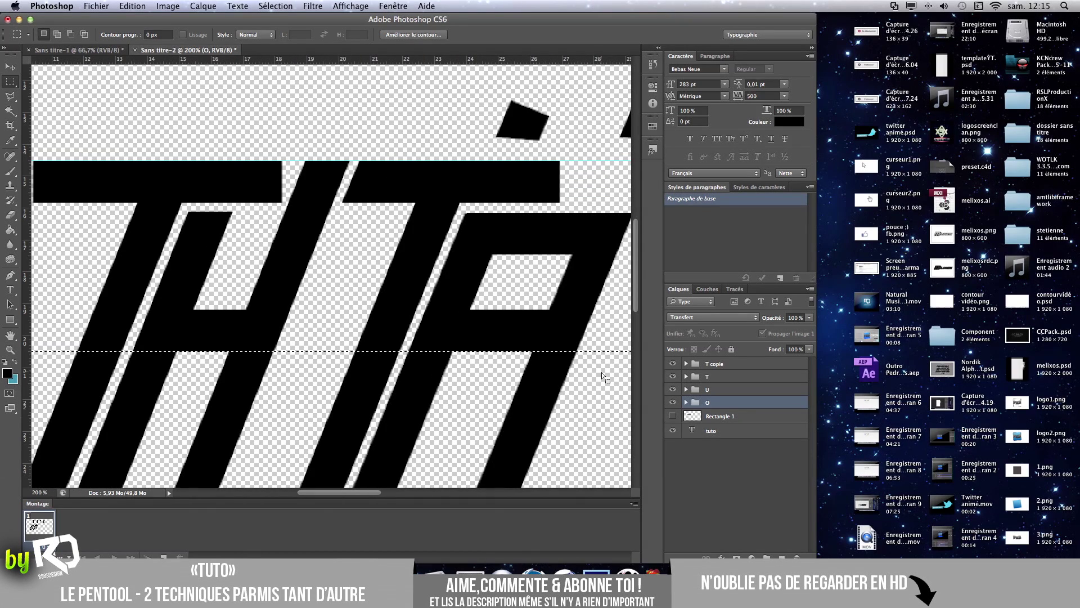
Delete the selected stem ends below the lower guide from Rectangle 1 copie 9 and copie 7 in the O group.
left_click(687, 403)
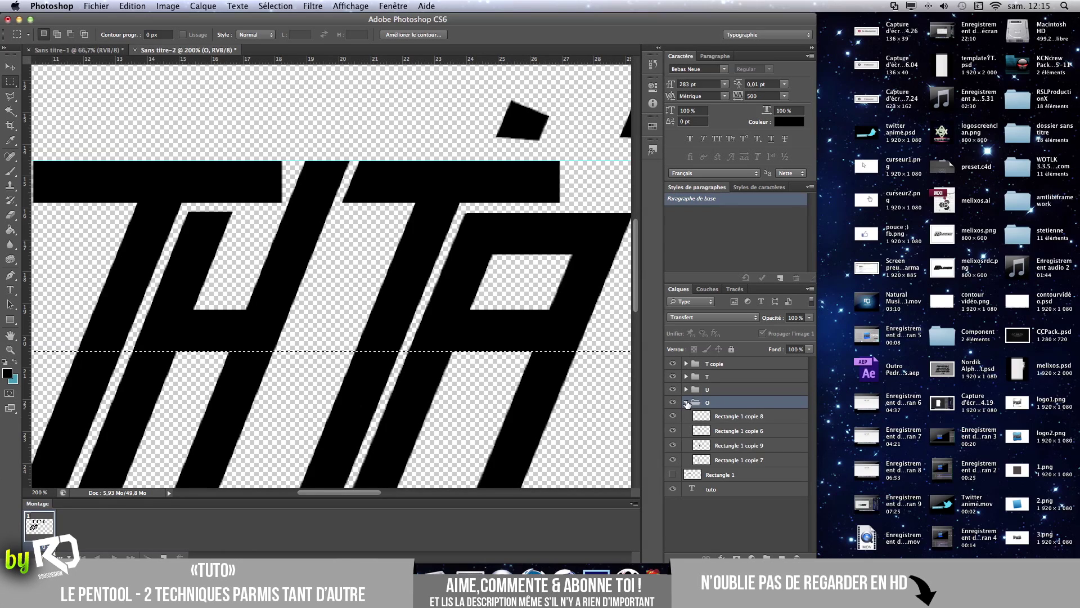
left_click(723, 417)
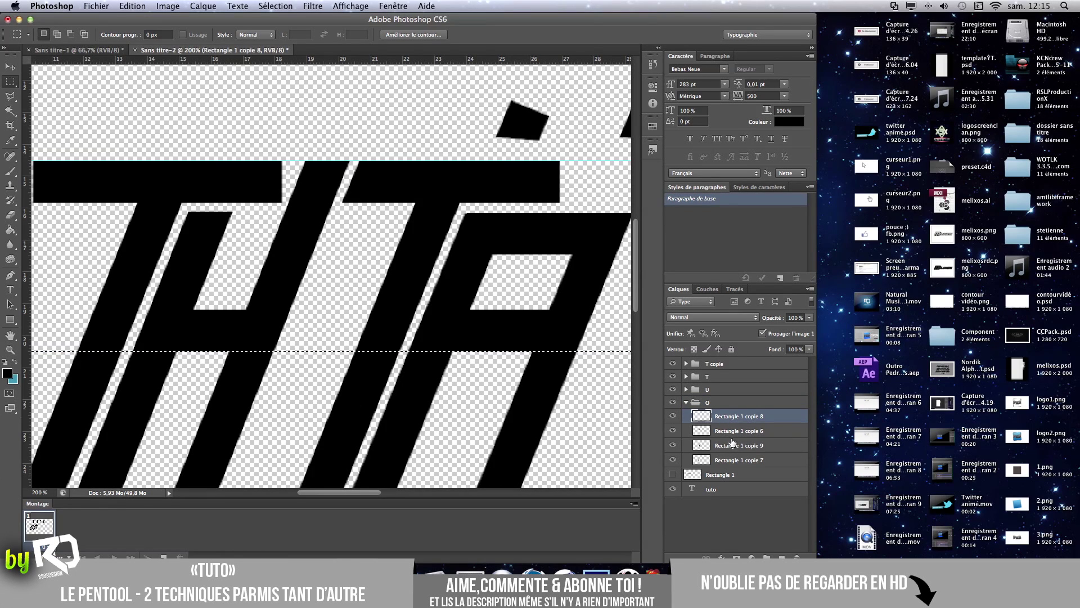
left_click(735, 445)
key("Delete")
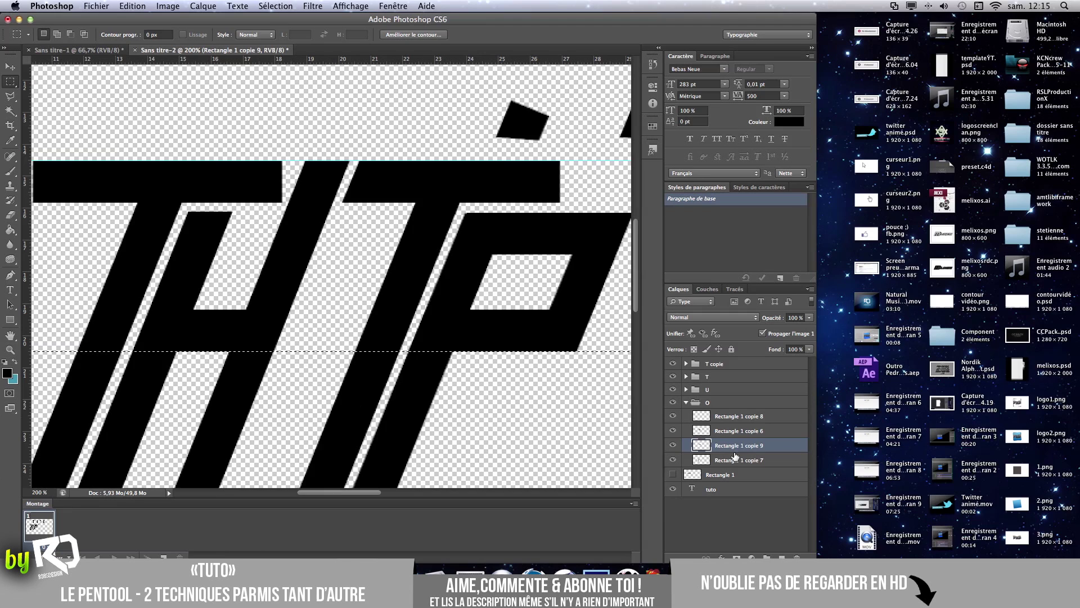
left_click(734, 460)
key("Delete")
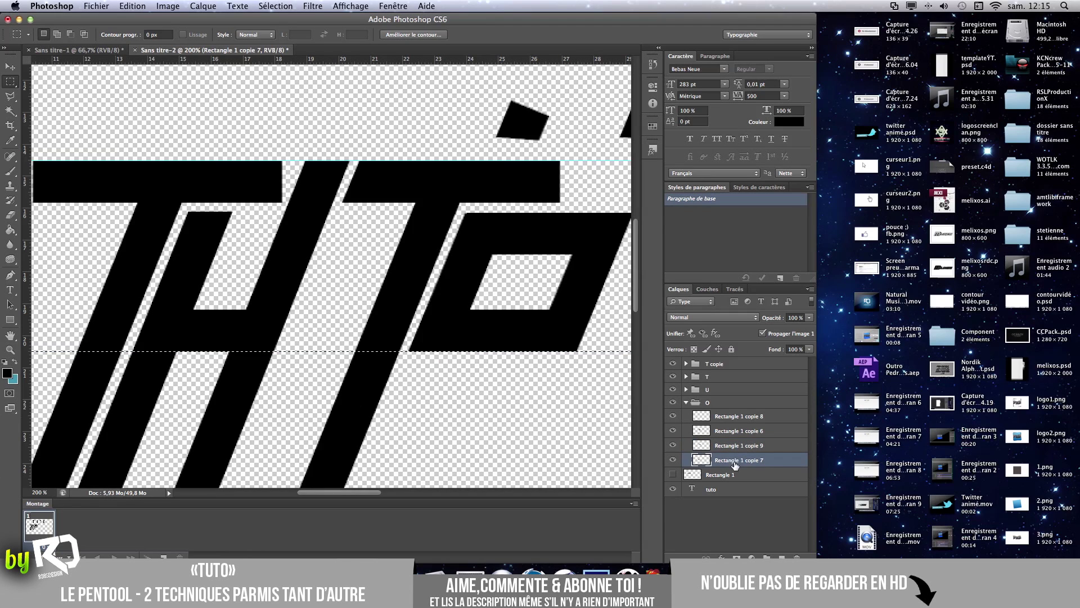
Delete the selected area below the lower guide from Rectangle 1 copie 5, copie 3 and copie 4 in the U group.
left_click(686, 403)
left_click(687, 389)
left_click(729, 404)
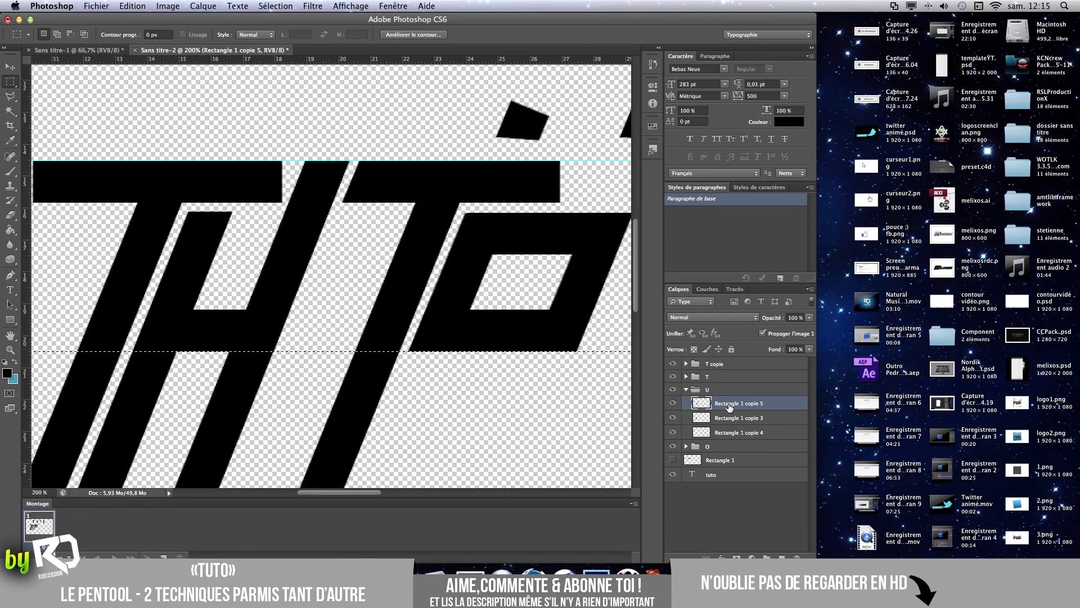
key("Delete")
left_click(732, 417)
key("Delete")
left_click(726, 432)
key("Delete")
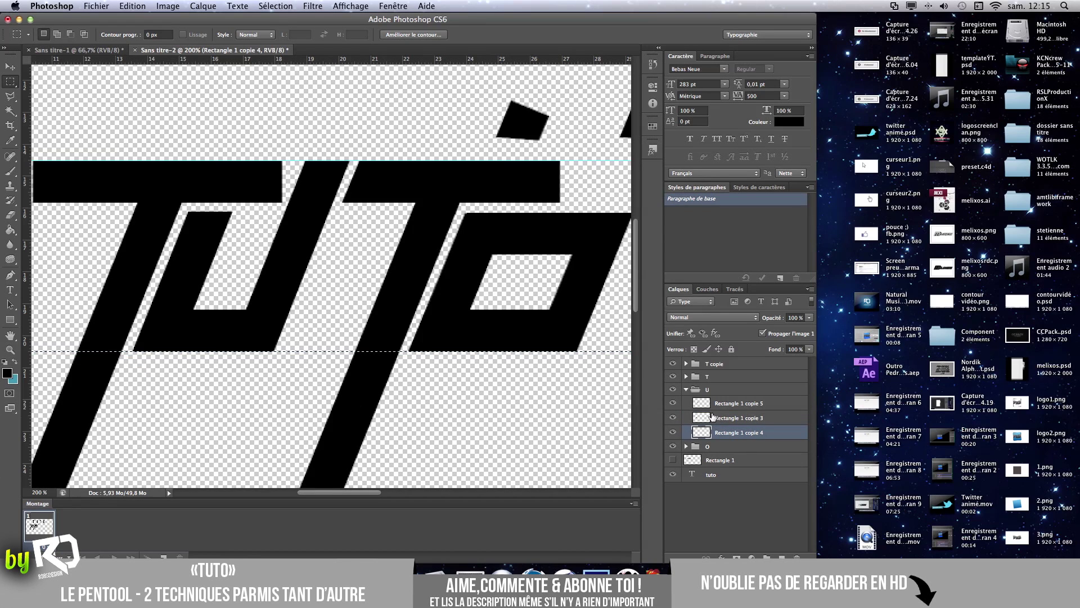
Delete the selected stem end below the lower guide from Rectangle 1 copie 2 in both the T and T copie groups.
left_click(686, 389)
left_click(686, 376)
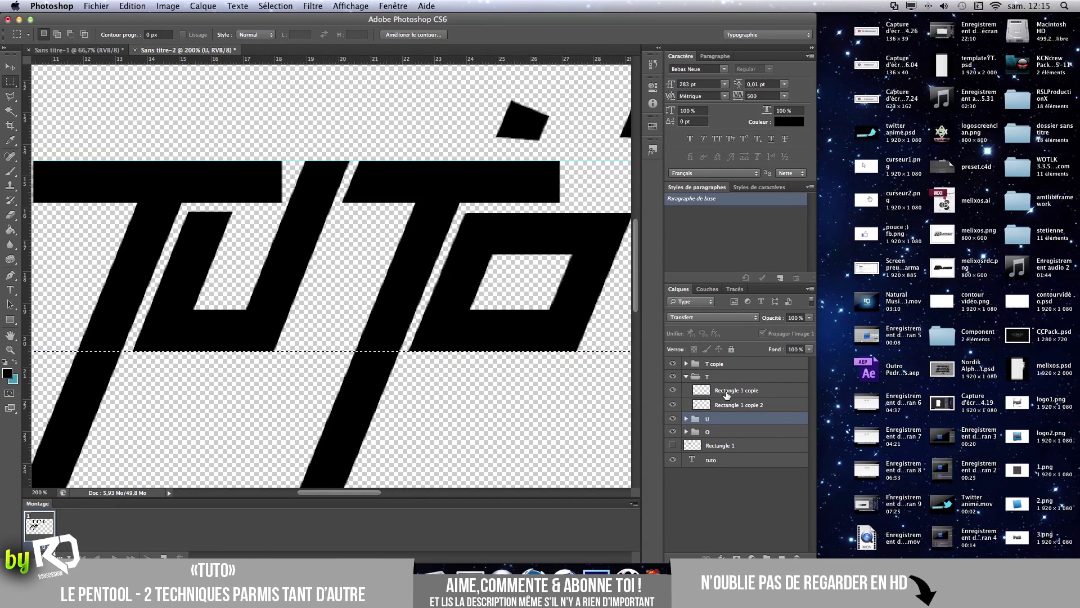
left_click(727, 390)
left_click(727, 405)
key("Delete")
left_click(686, 376)
left_click(686, 363)
left_click(721, 378)
left_click(720, 388)
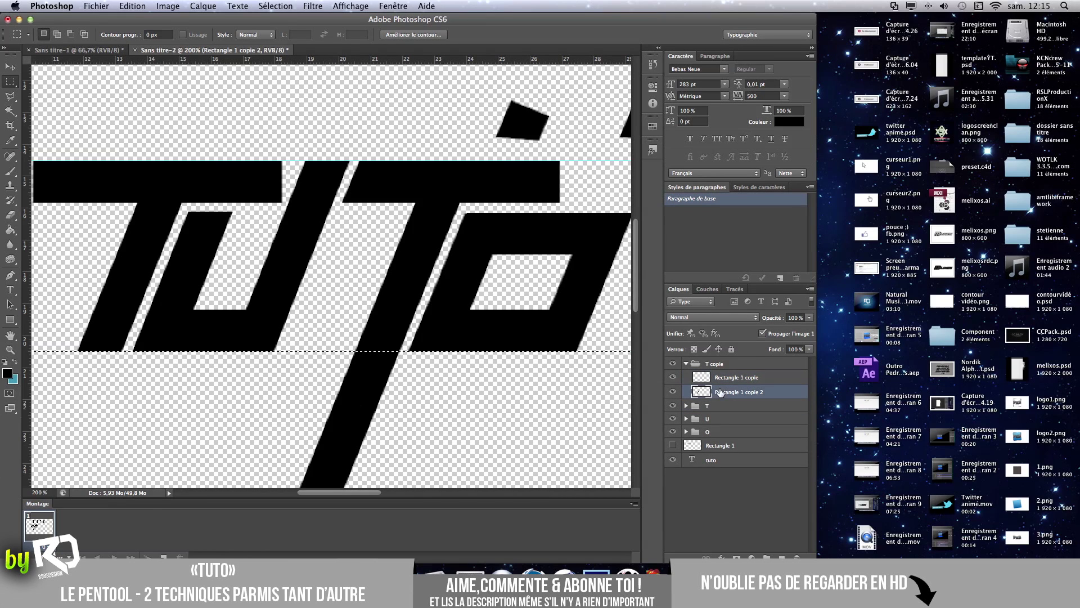
key("Delete")
Try to erase the stray fragments above the O on the layers of the T group using the Eraser tool.
scroll(541, 349, "right", 3)
scroll(541, 349, "right", 2)
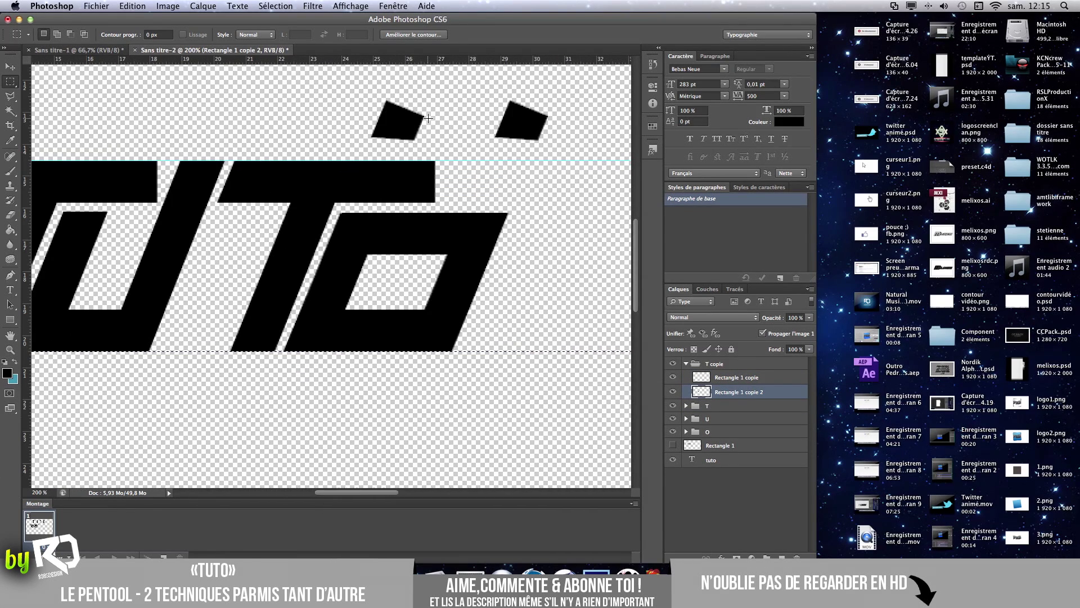
left_click(10, 214)
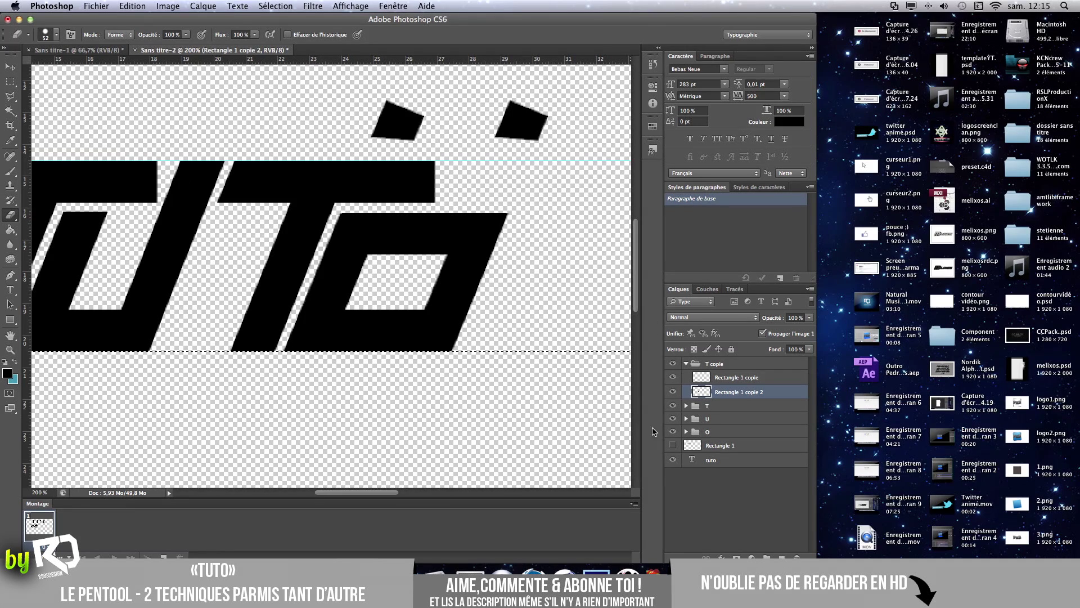
left_click(687, 364)
left_click(686, 376)
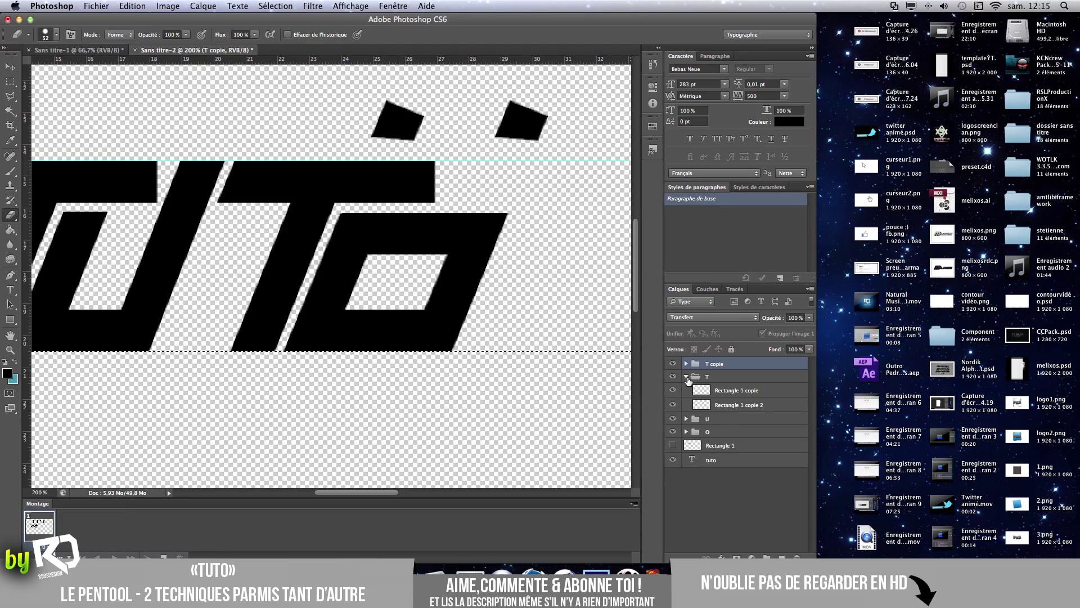
left_click(698, 390)
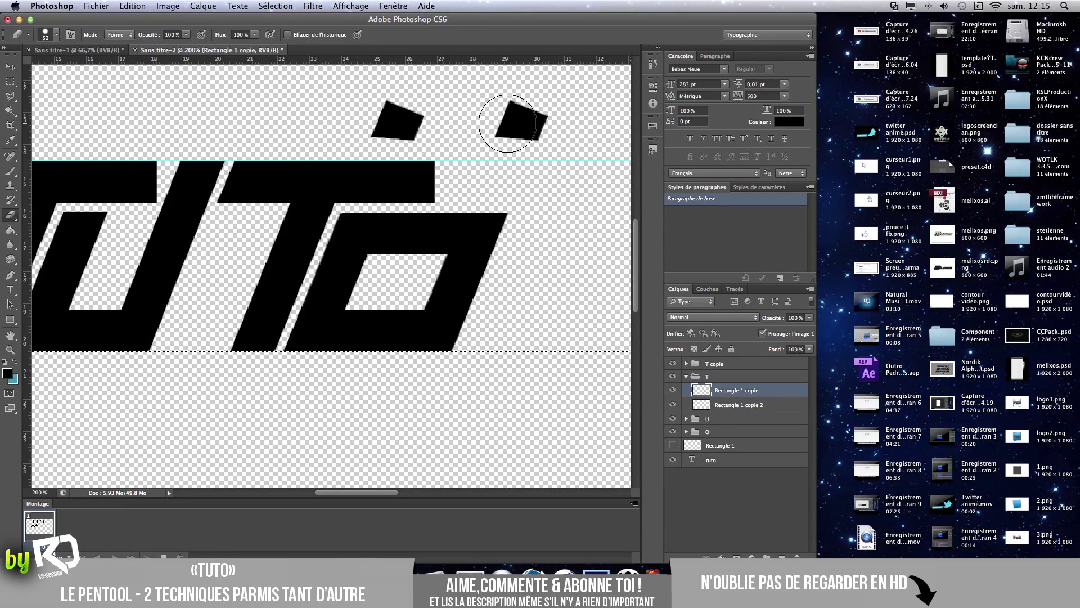
left_click(731, 402)
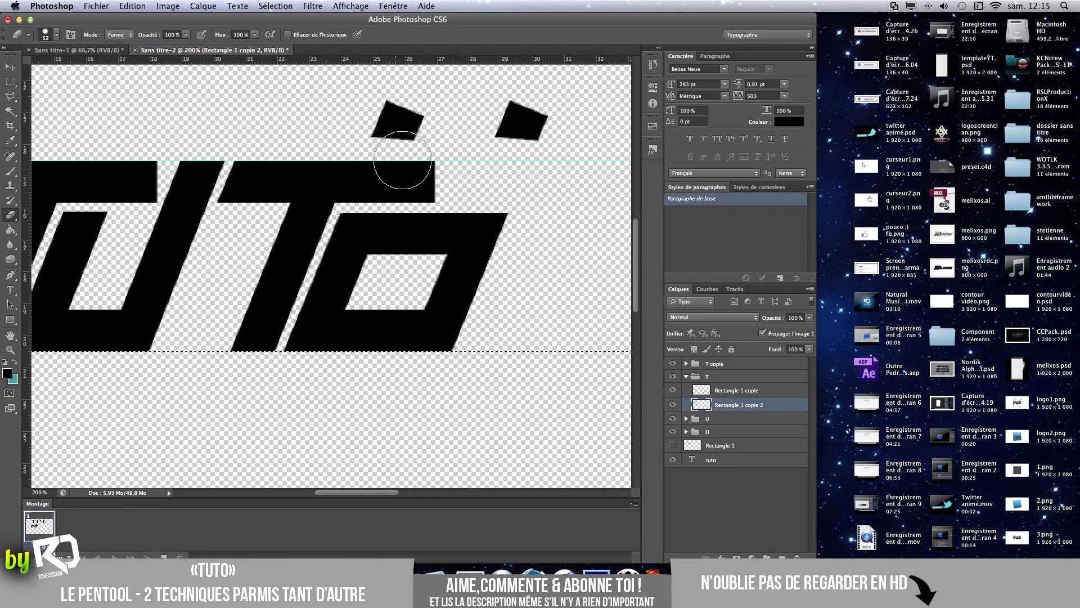
left_click(686, 376)
left_click(686, 402)
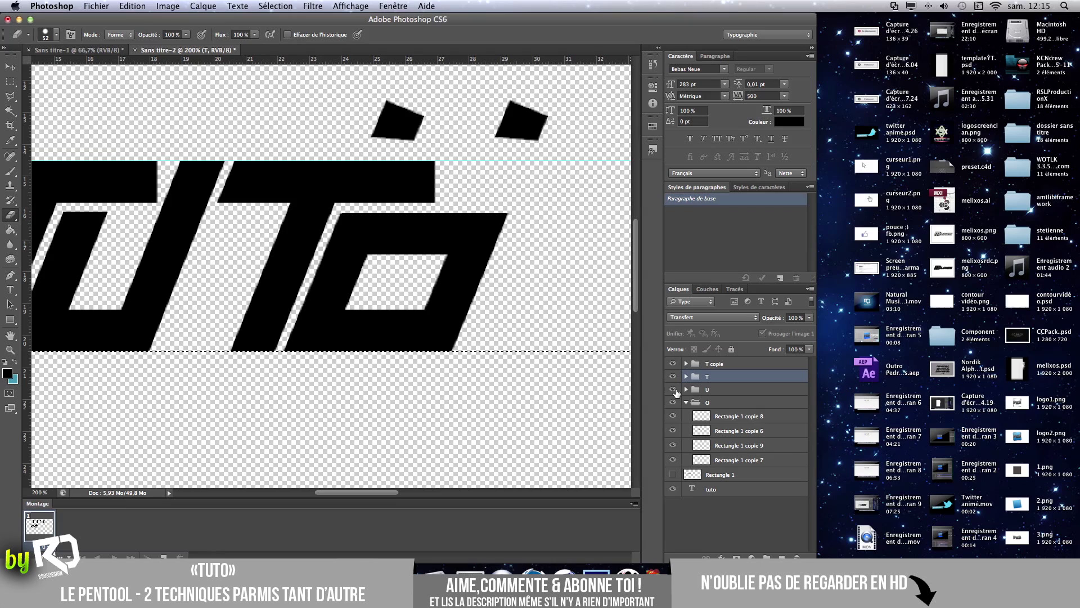
Try to erase the stray fragments on each layer of the O group with the selection still active.
left_click(725, 416)
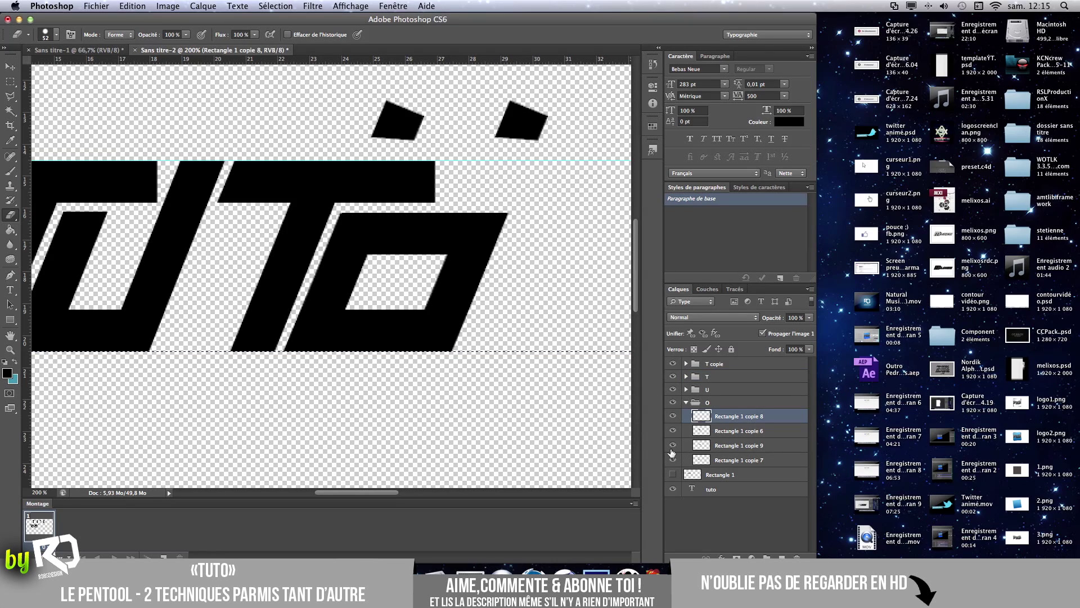
left_click(717, 460)
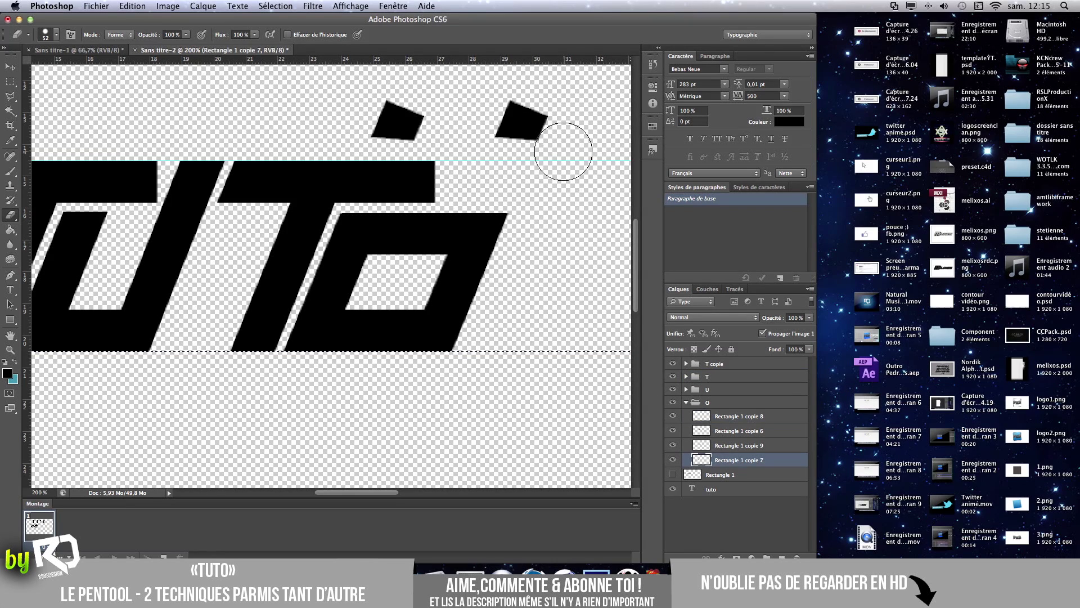
left_click(737, 448)
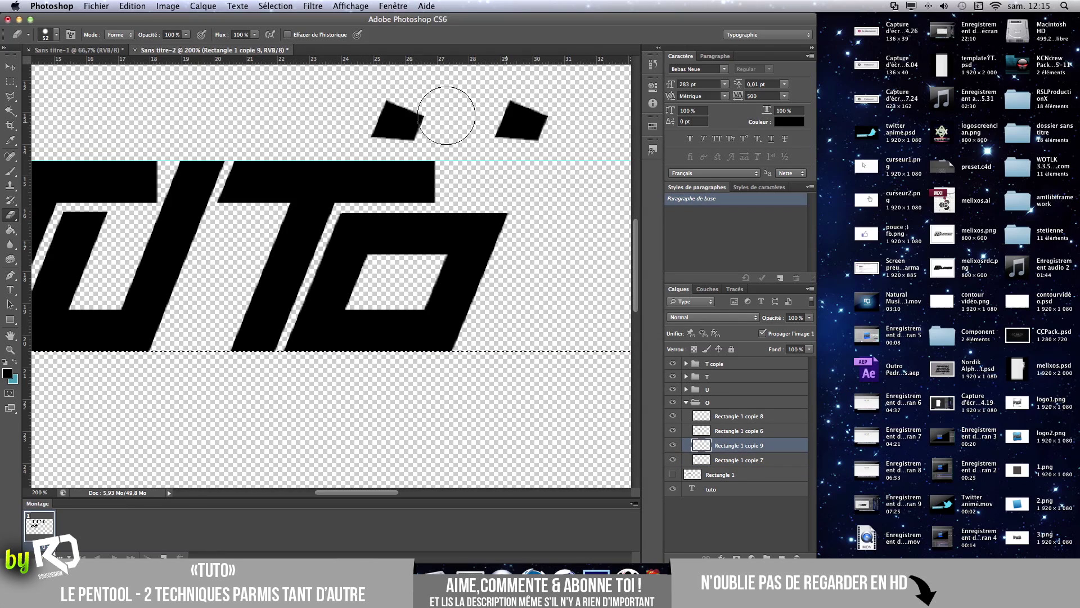
left_click(731, 431)
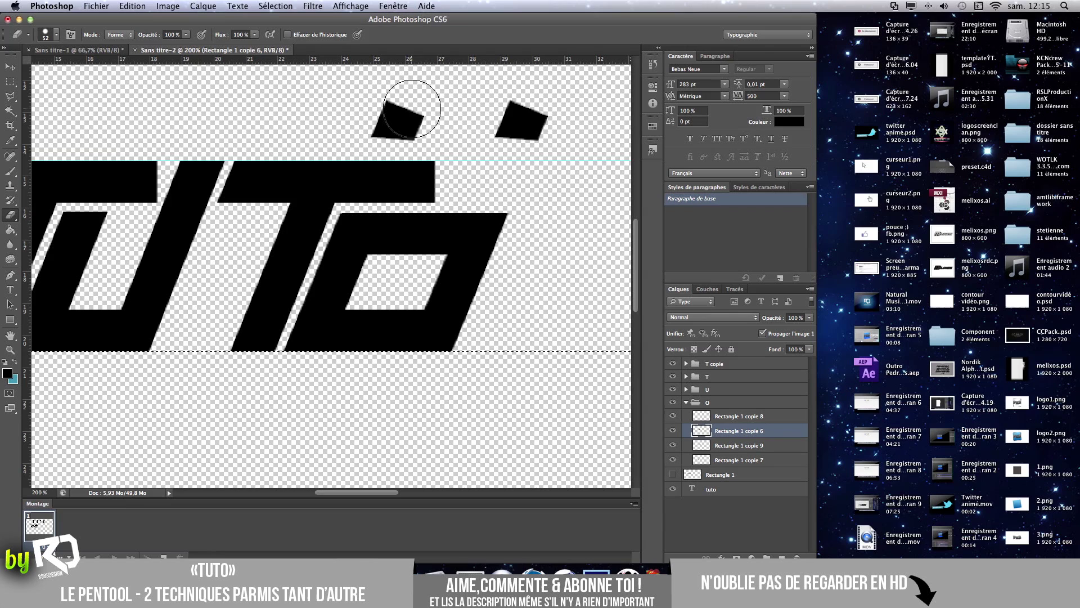
left_click(734, 416)
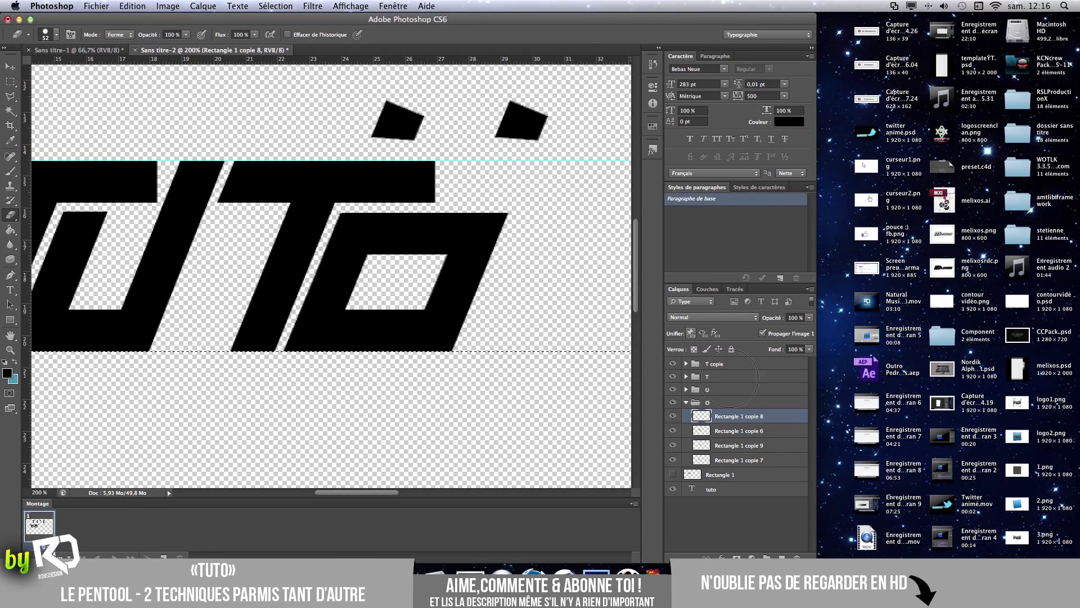
left_click(697, 402)
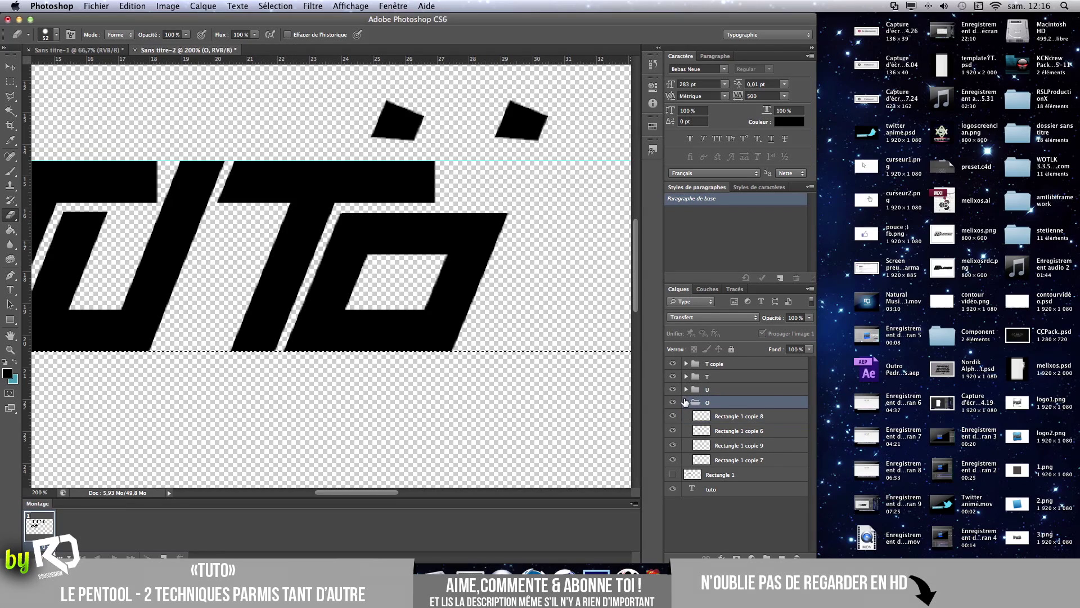
left_click(686, 404)
left_click(686, 403)
Deselect, then erase the two stray fragments above the O from Rectangle 1 copie 9 and Rectangle 1 copie 7.
key("super+d")
left_click(728, 416)
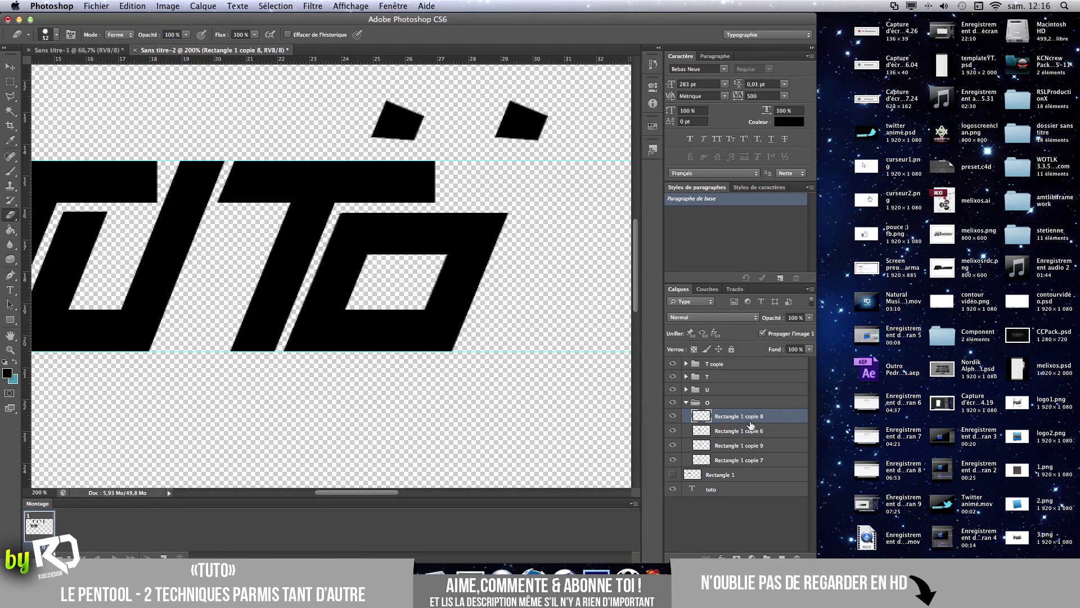
left_click(732, 446)
left_click_drag(513, 147, 535, 109)
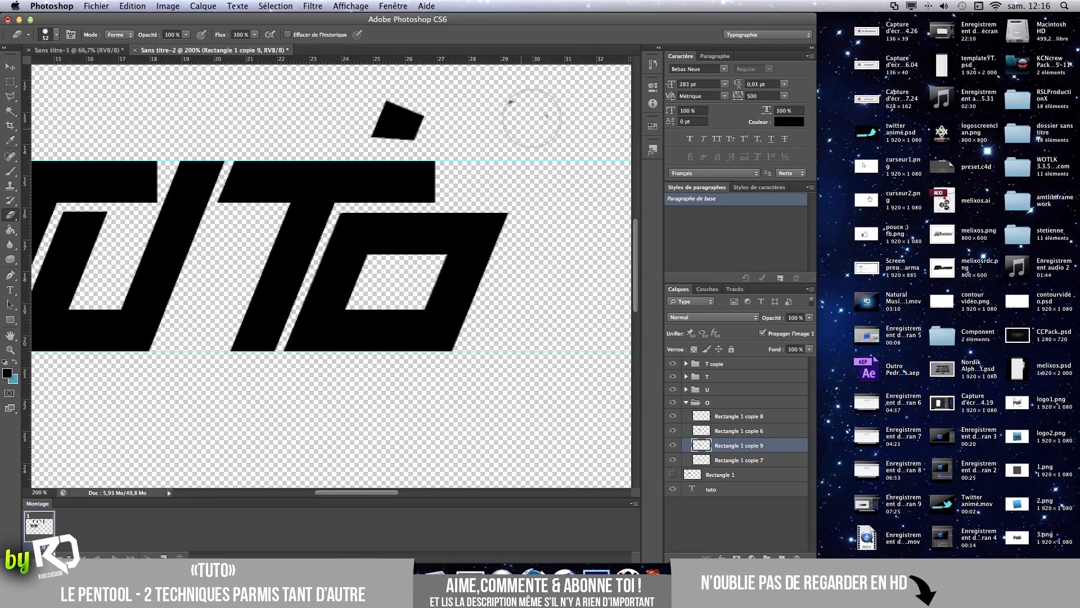
left_click(741, 460)
left_click_drag(438, 120, 360, 122)
left_click(686, 402)
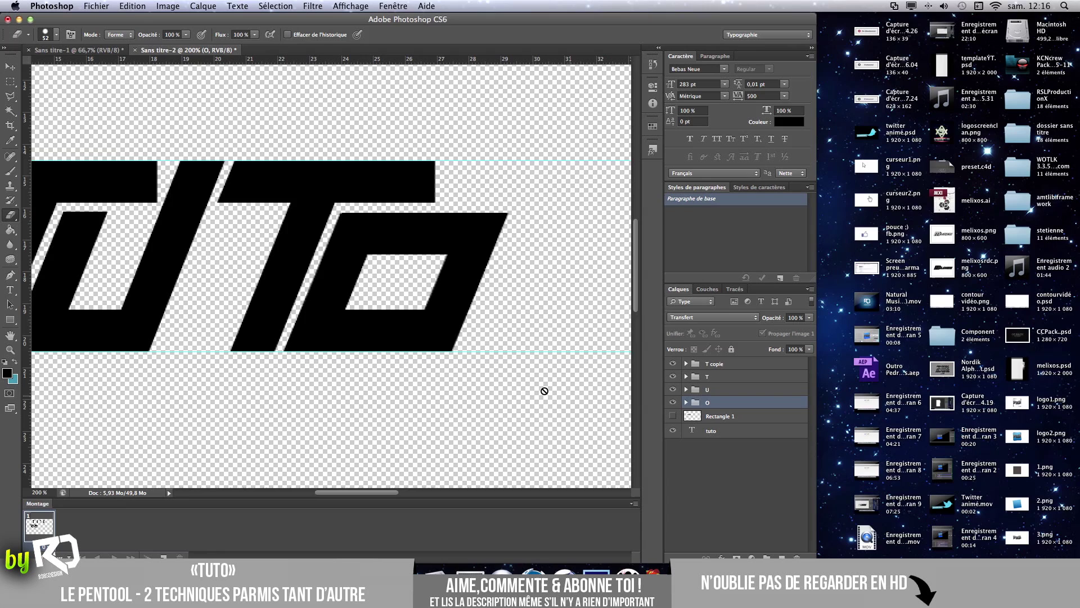
Examine the finished slanted TUTO lettering and compare it with the original TUTO text above it.
key("super+minus")
key("super+minus")
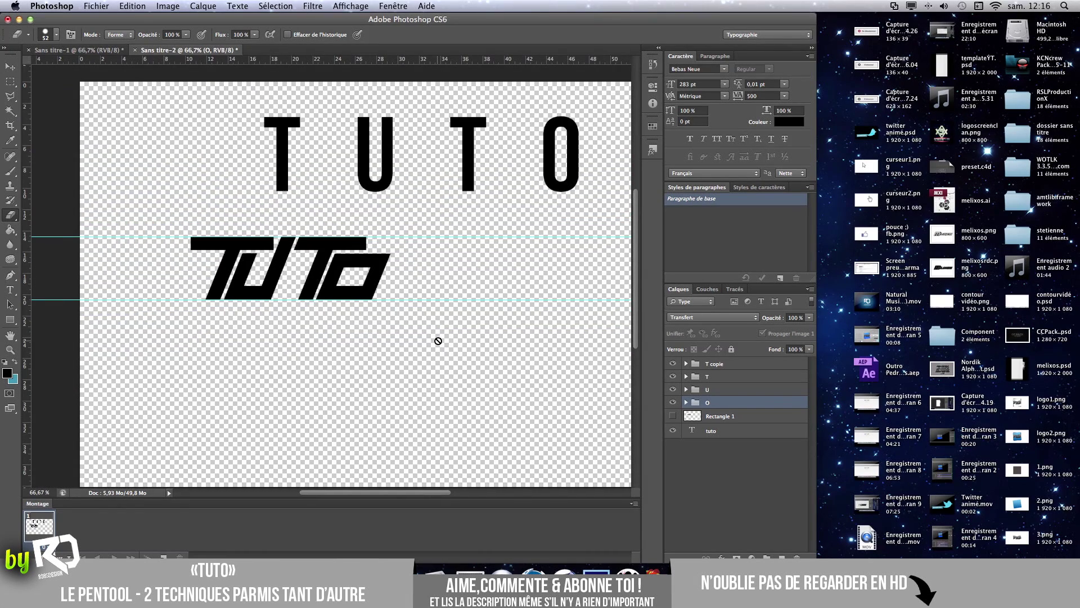
scroll(439, 341, "left", 3)
key("super+plus")
key("super+plus")
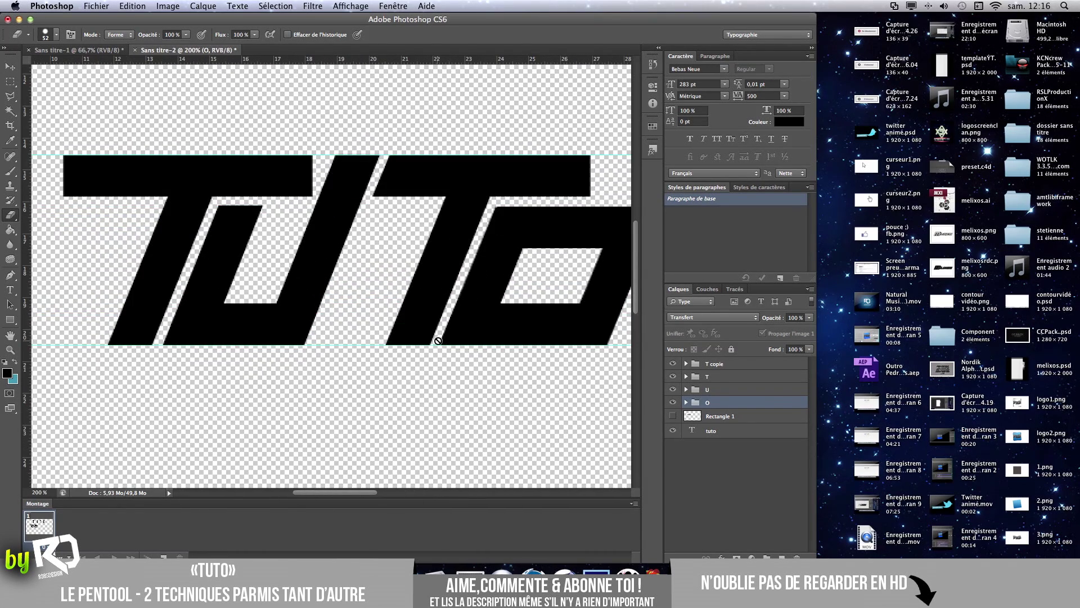
scroll(395, 311, "right", 3)
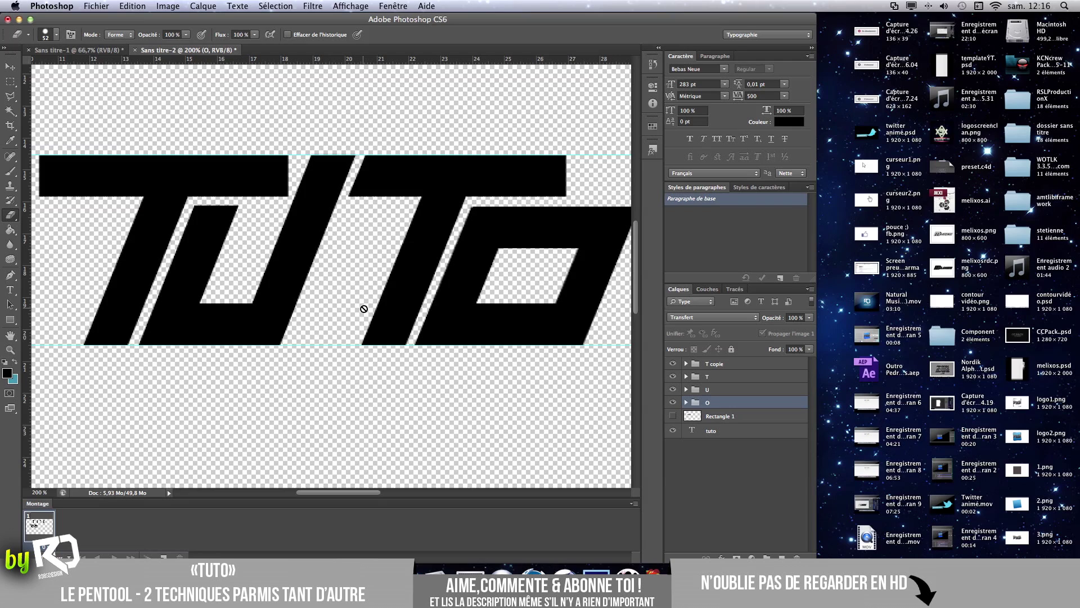
scroll(365, 302, "up", 5)
scroll(366, 295, "up", 8)
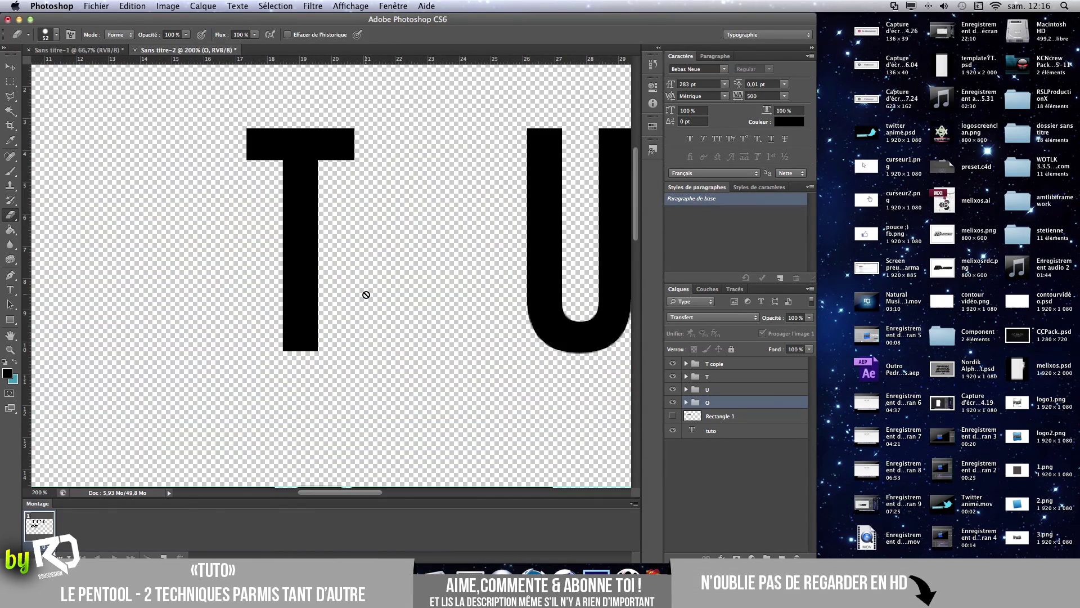
scroll(364, 294, "right", 6)
scroll(340, 287, "right", 3)
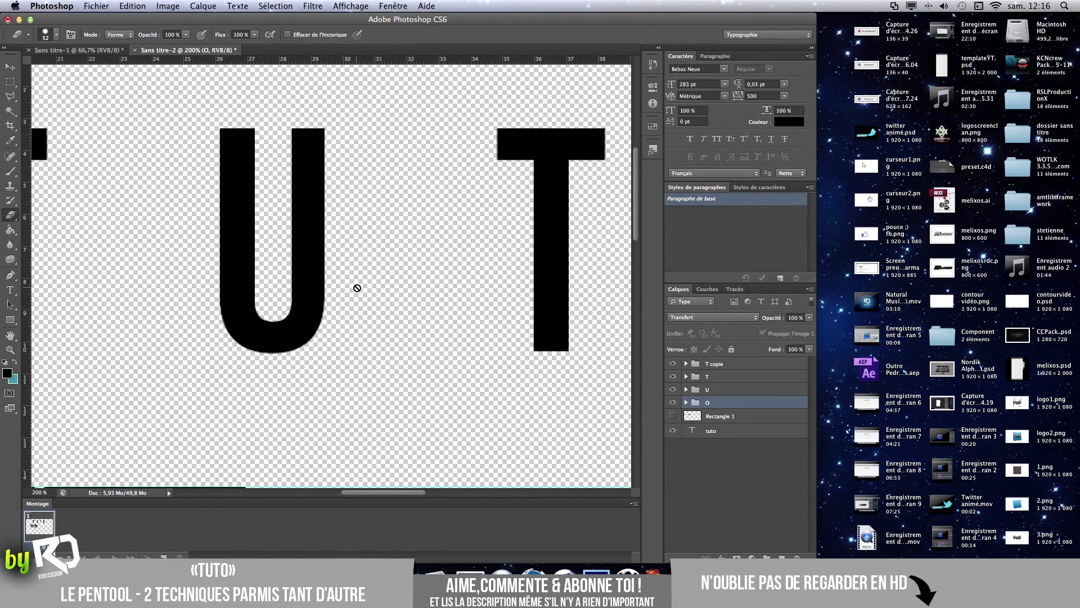
Examine the edges and spacing of the slanted TUTO letters between the two horizontal guides.
scroll(351, 288, "left", 15)
scroll(363, 294, "down", 8)
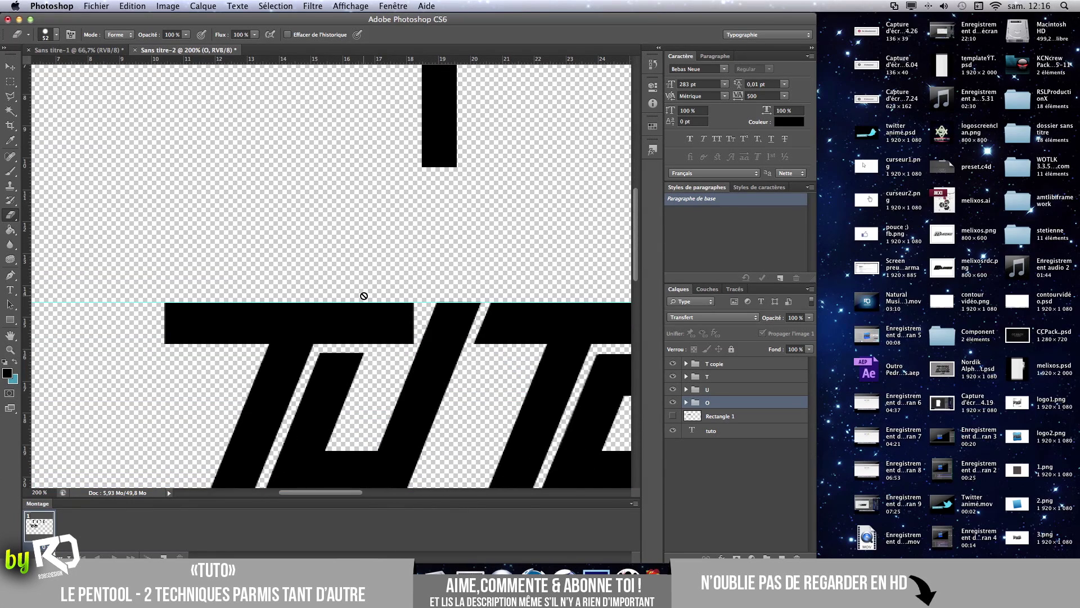
scroll(364, 296, "down", 5)
scroll(364, 297, "right", 6)
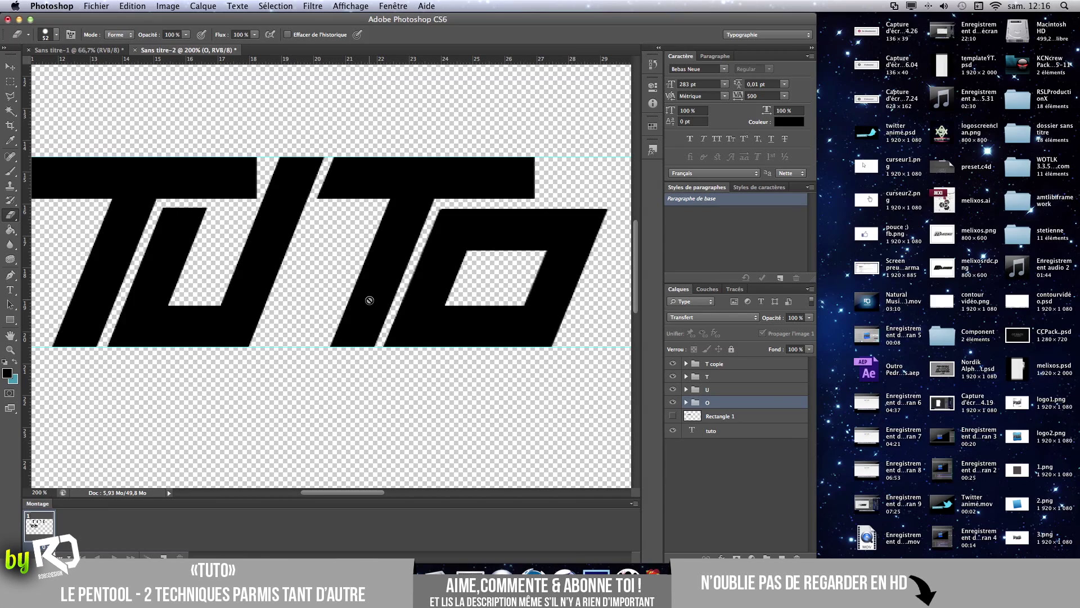
scroll(299, 161, "right", 2)
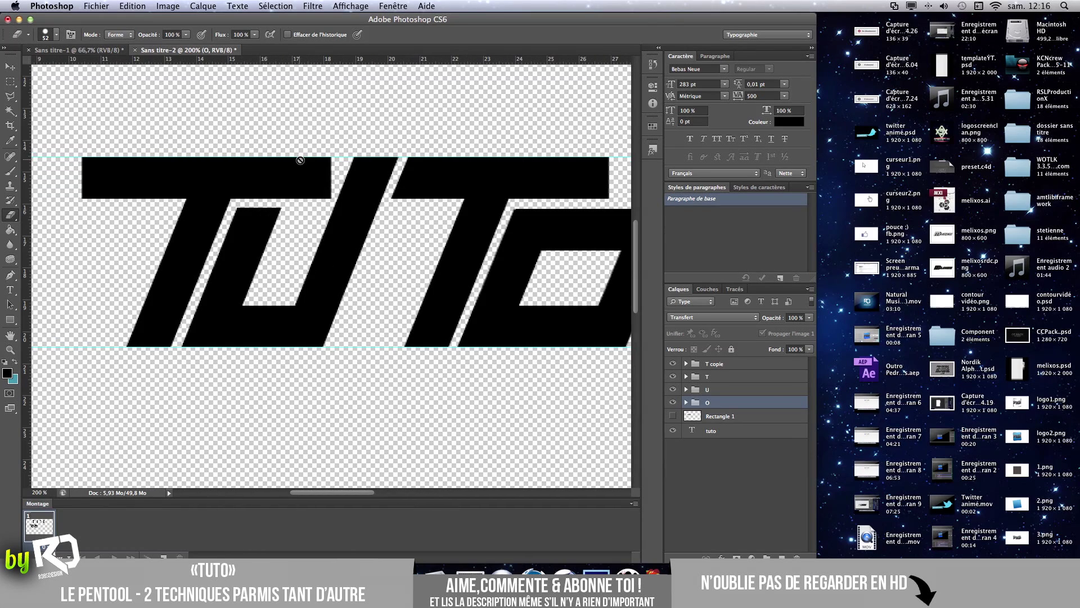
scroll(300, 163, "left", 5)
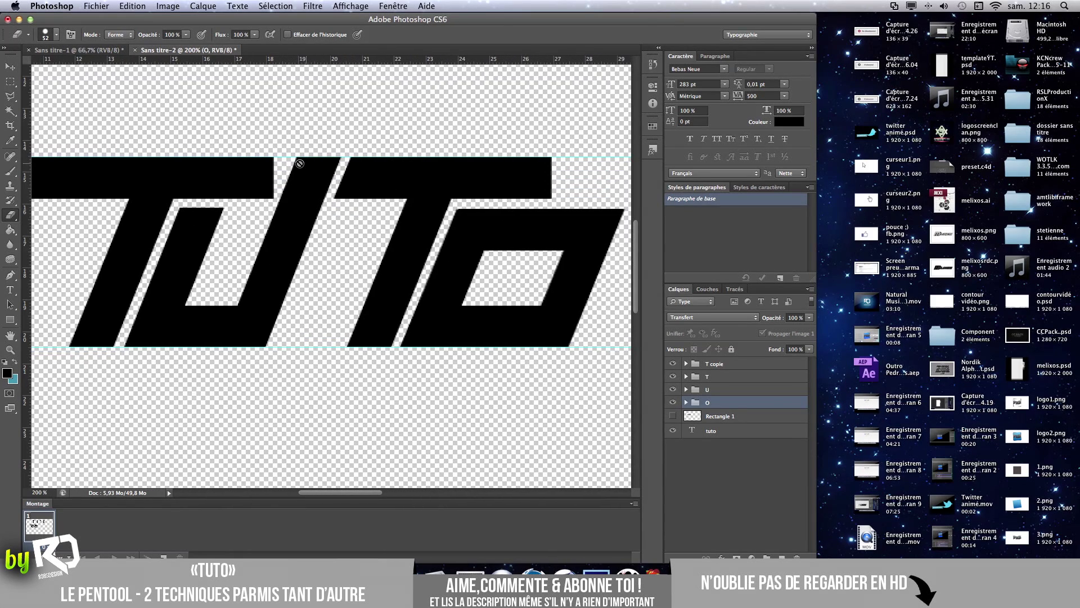
scroll(300, 163, "left", 2)
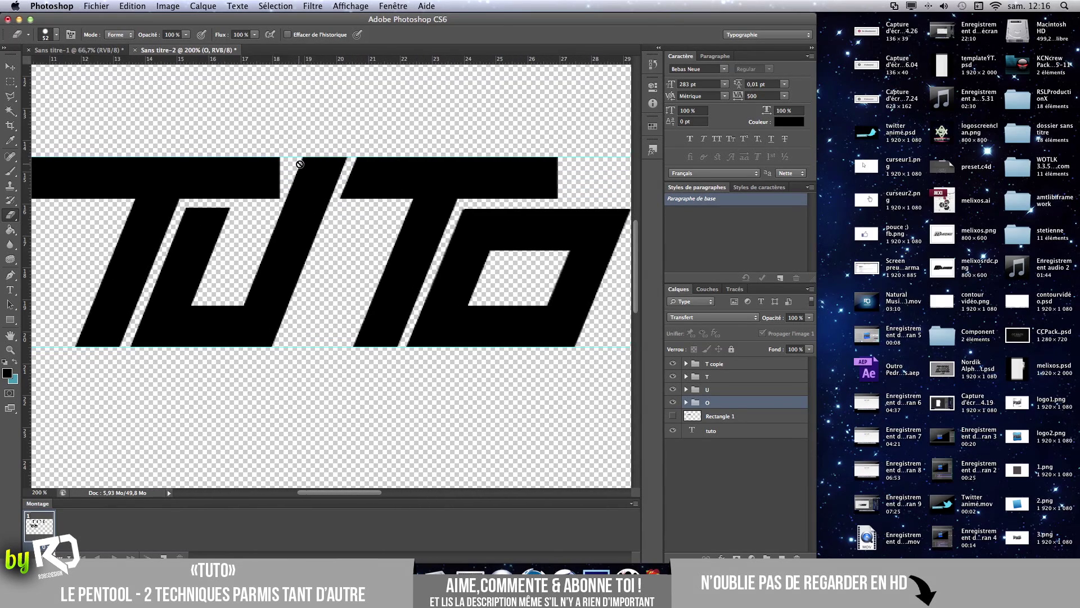
scroll(261, 199, "left", 3)
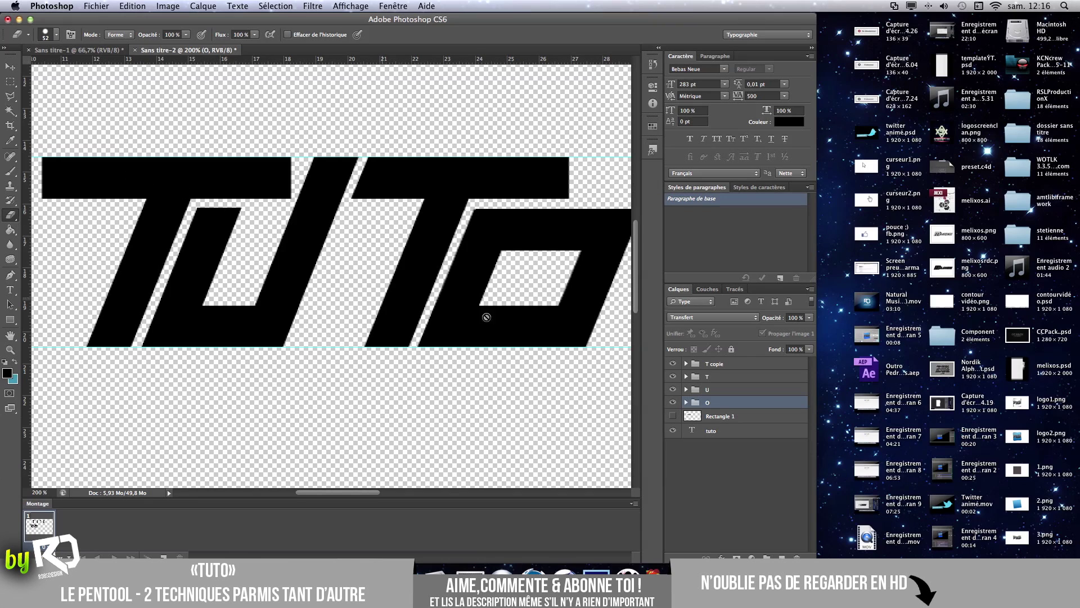
Expand the O group, load its rectangle layers' outlines as one combined selection, and activate the Rectangular Marquee tool.
left_click(685, 402)
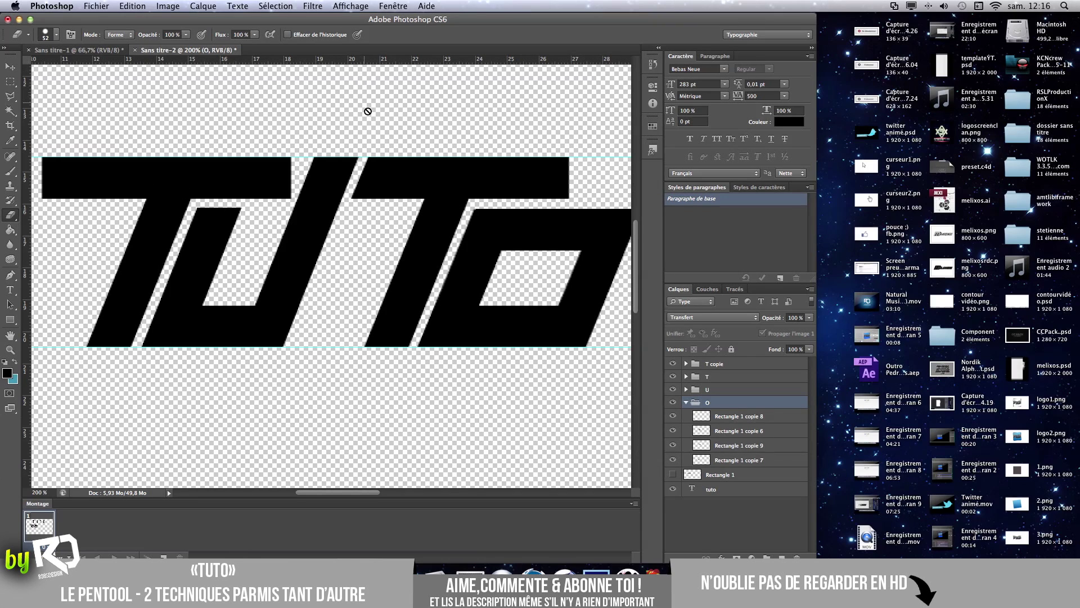
scroll(401, 163, "right", 3)
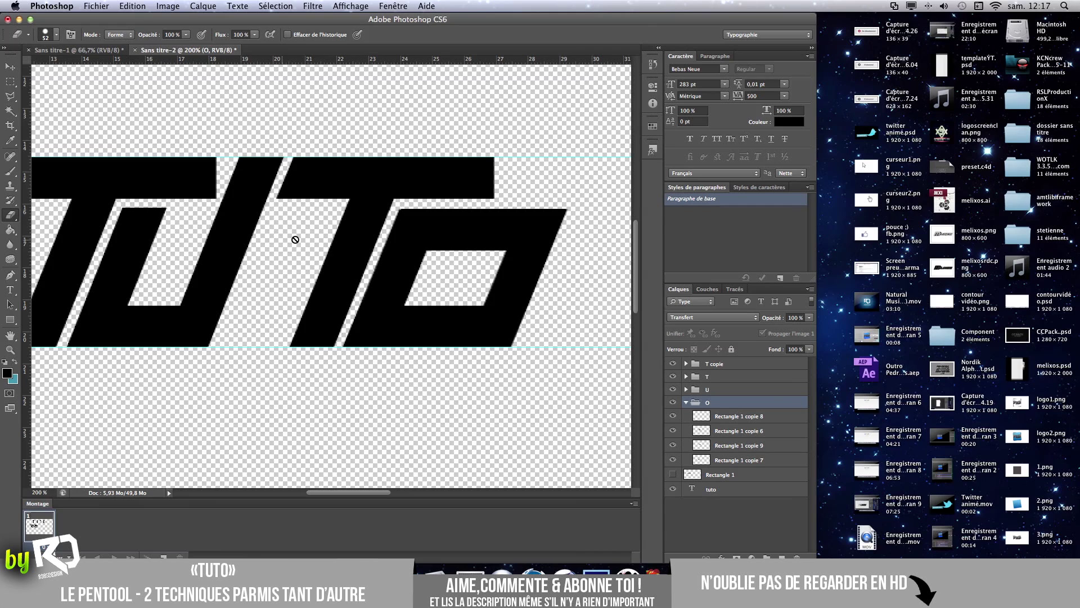
scroll(257, 207, "right", 3)
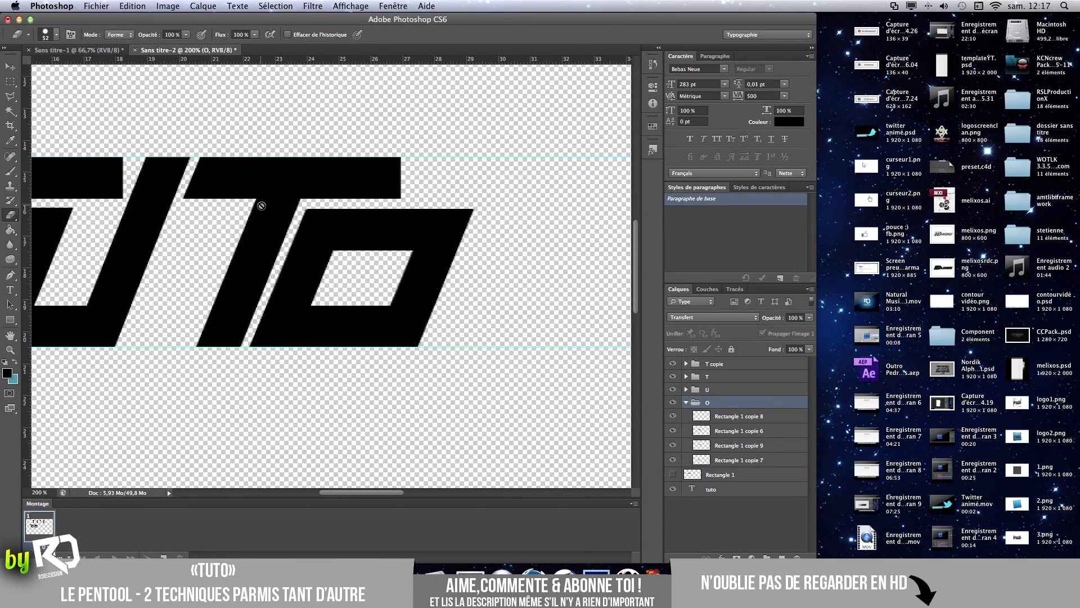
scroll(378, 304, "up", 6)
scroll(380, 326, "left", 4)
scroll(381, 327, "down", 5)
scroll(380, 328, "down", 2)
scroll(381, 327, "right", 4)
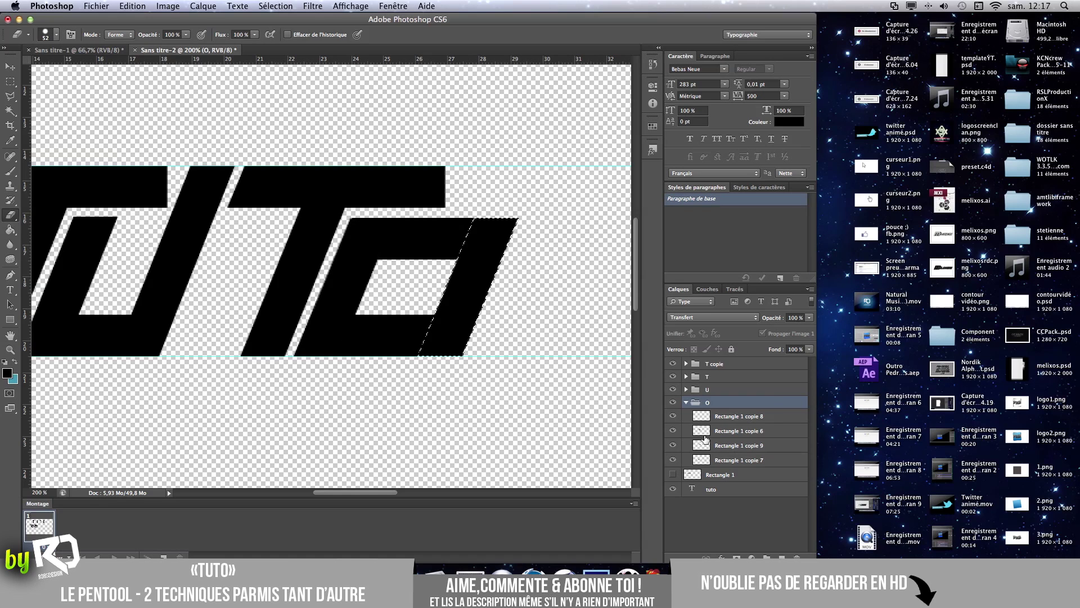
left_click_drag(706, 439, 703, 432)
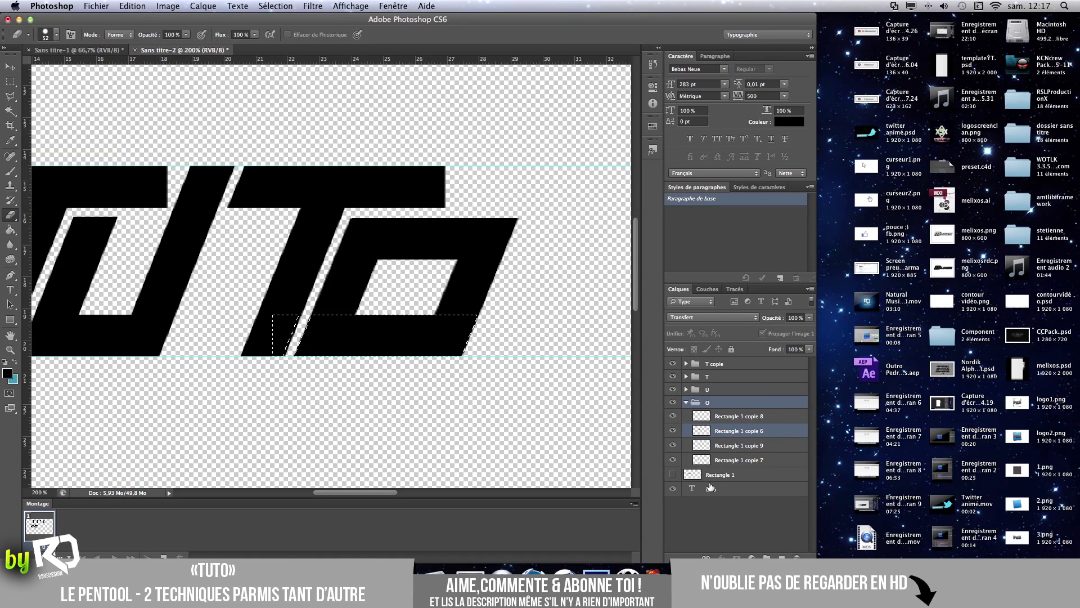
left_click_drag(702, 433, 701, 419)
left_click(10, 82)
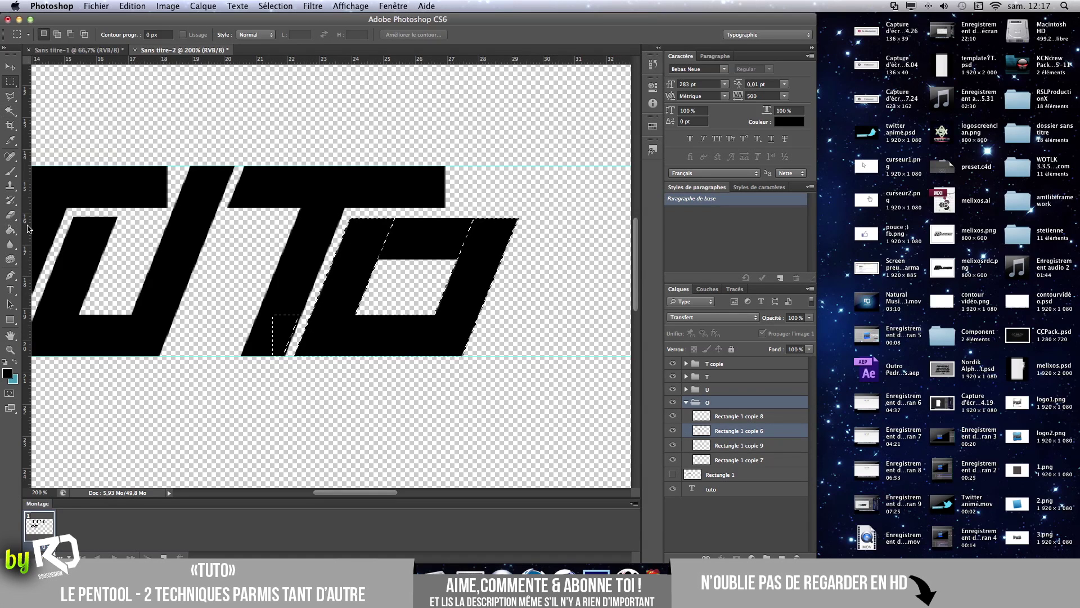
Erase the stray corner extending past the O's slanted edge at its base, on the layer Rectangle 1 copie 8.
left_click(10, 215)
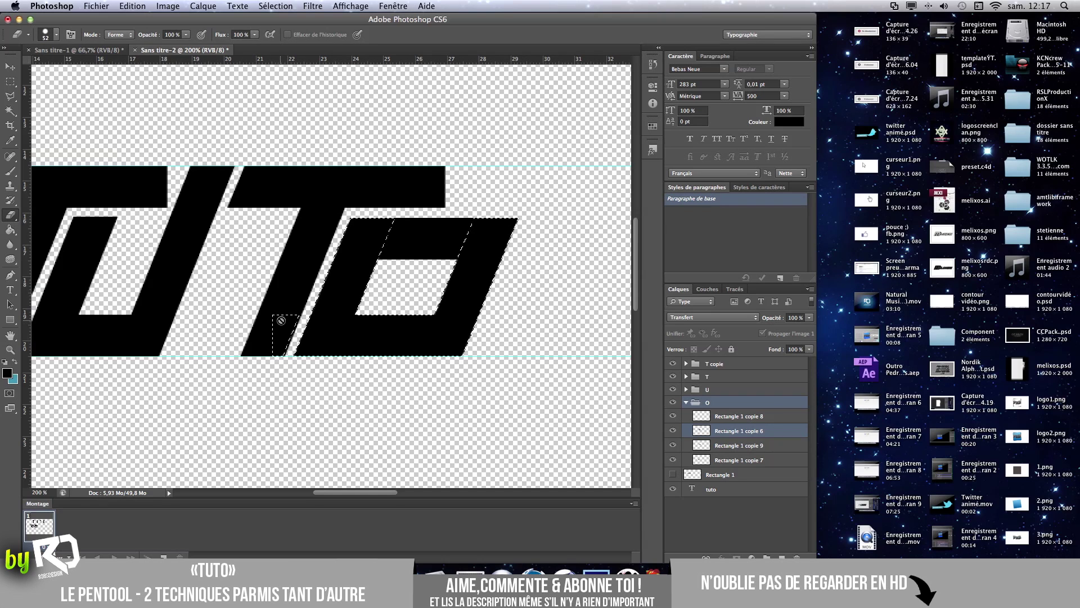
key("super+d")
left_click_drag(705, 463, 705, 422)
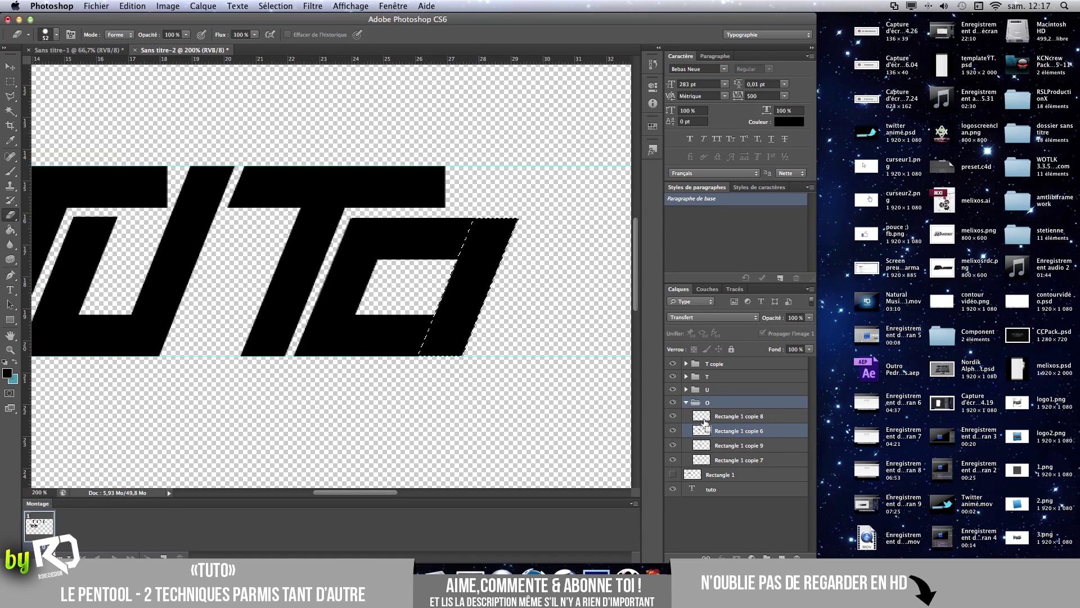
left_click(288, 319)
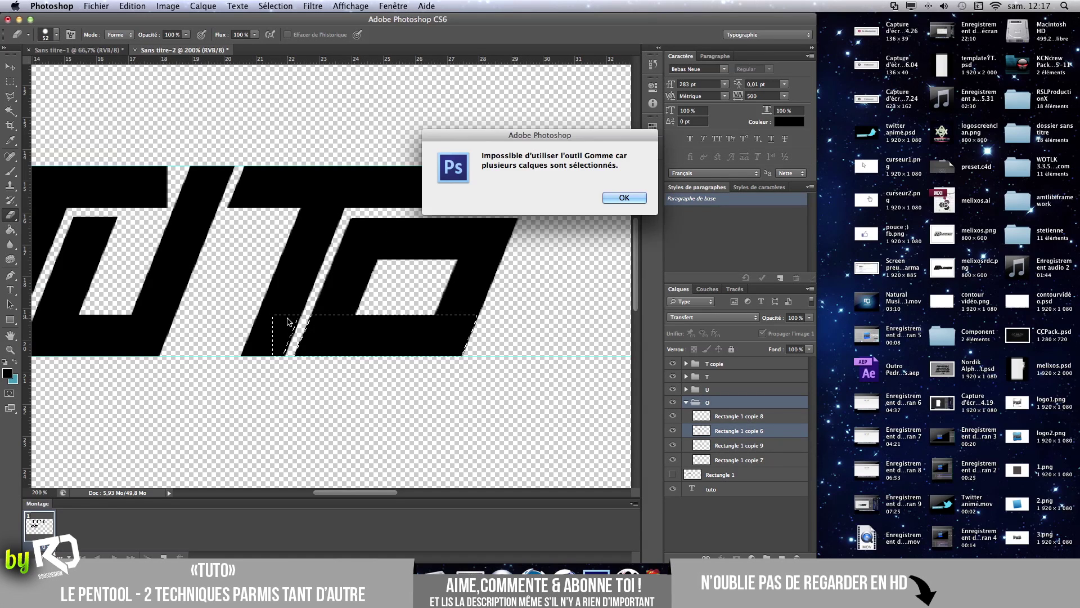
left_click(614, 195)
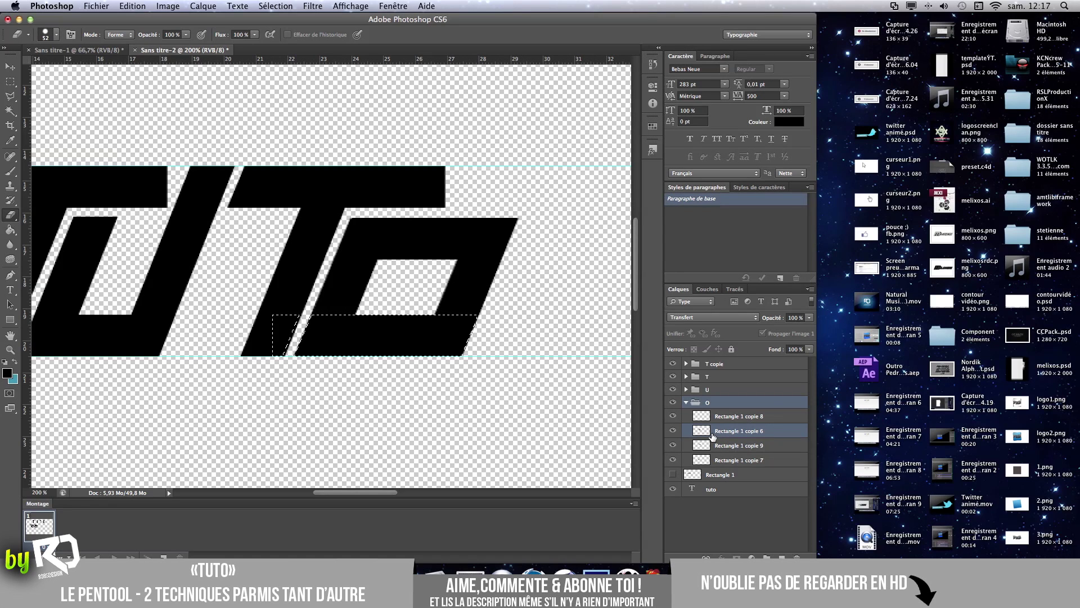
key("super+d")
left_click(673, 431)
left_click(672, 431)
left_click(716, 416)
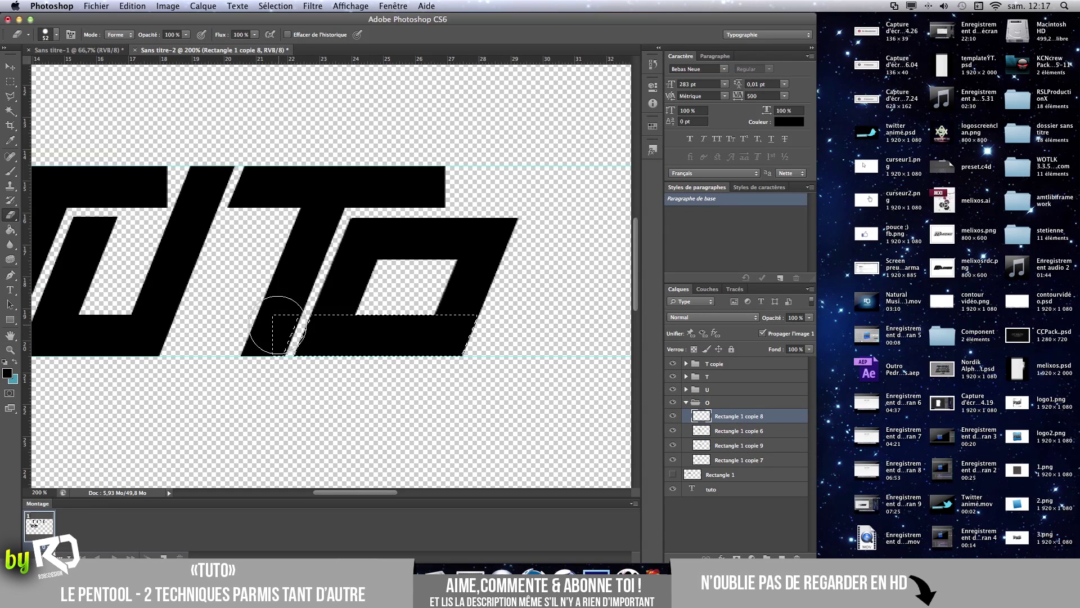
key("super+d")
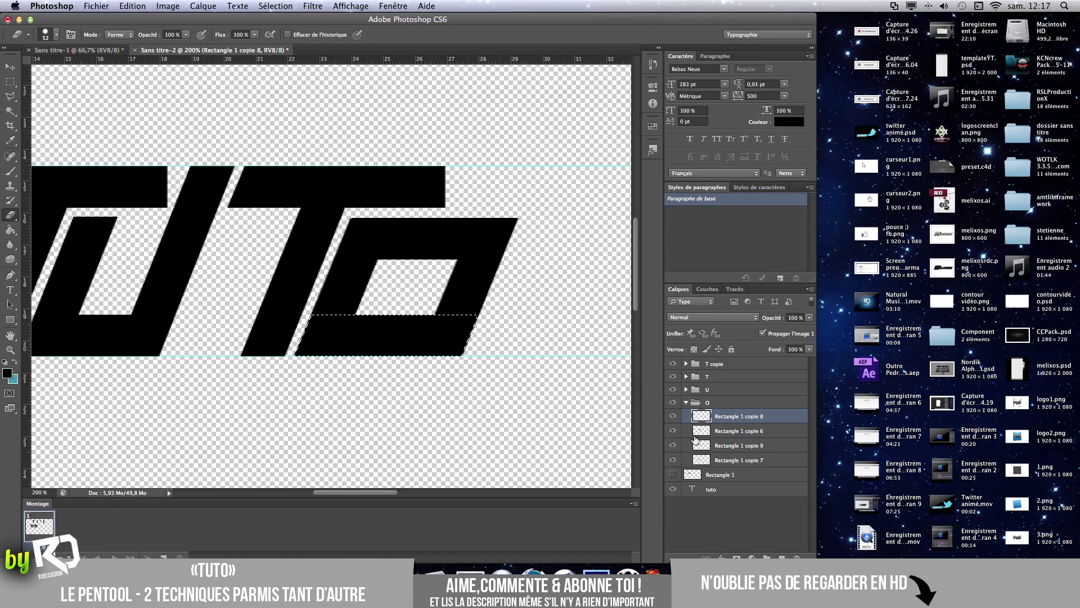
Erase the stray upper corner beyond the O's slanted edge, on the layer Rectangle 1 copie 6.
left_click(703, 459, "super")
left_click(734, 431)
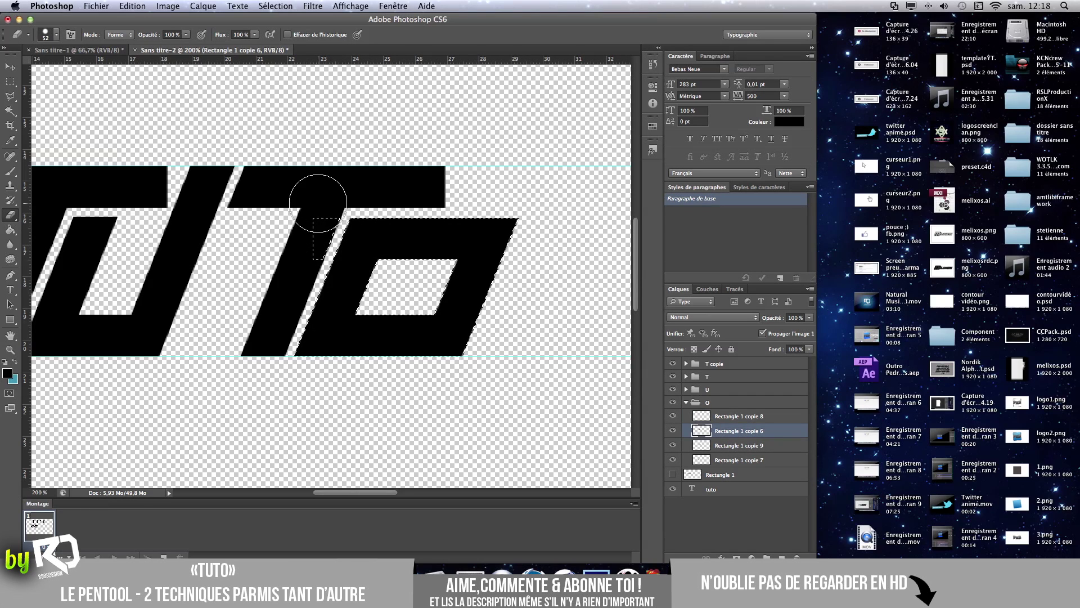
key("super+d")
left_click(705, 445, "shift+super")
left_click(702, 460, "shift+super")
left_click(10, 276)
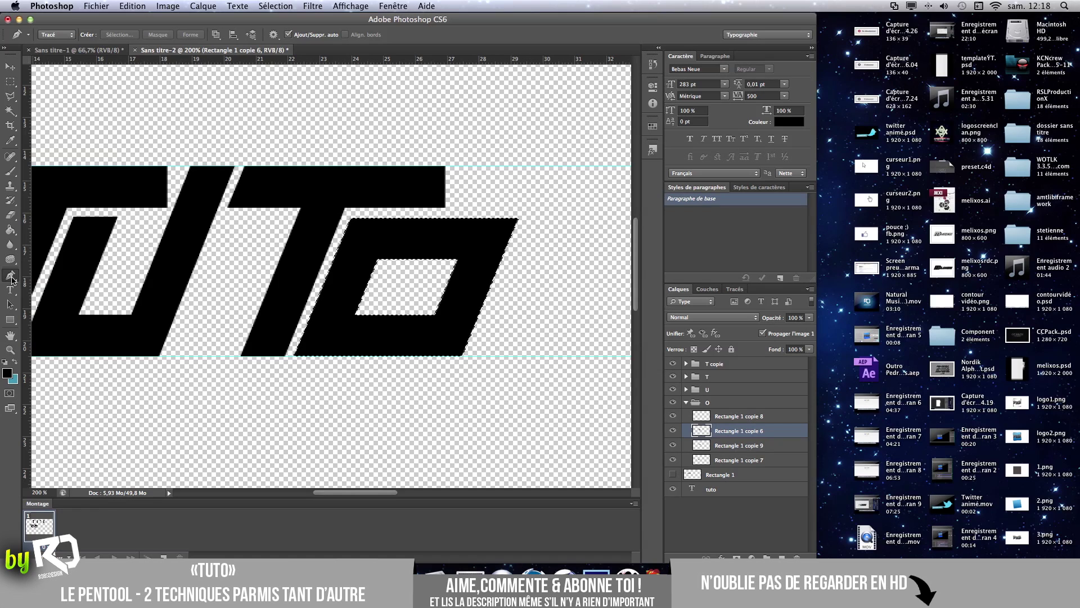
right_click(418, 275)
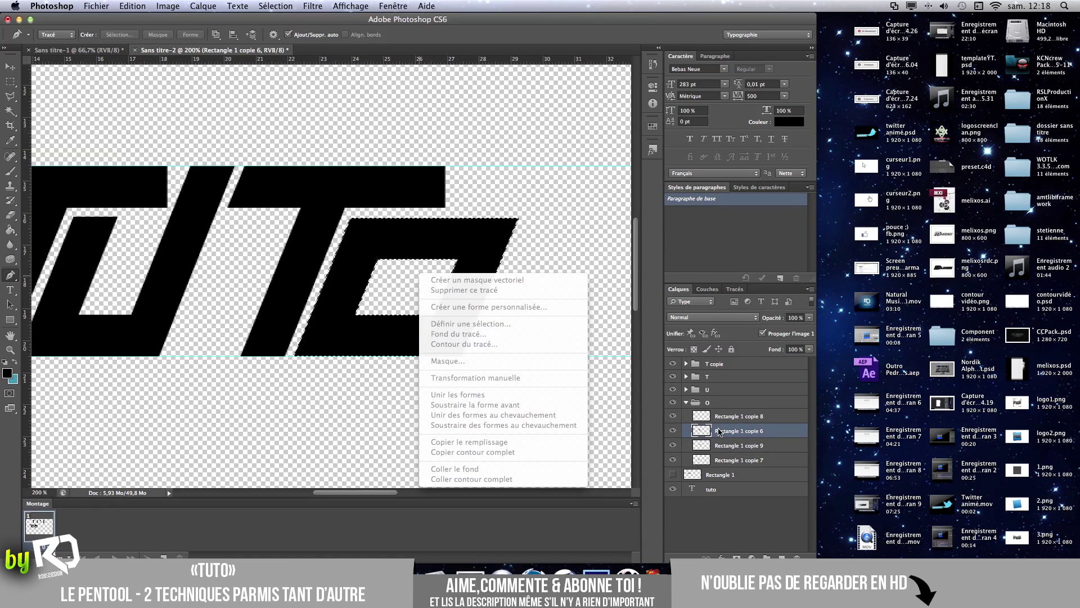
key("Escape")
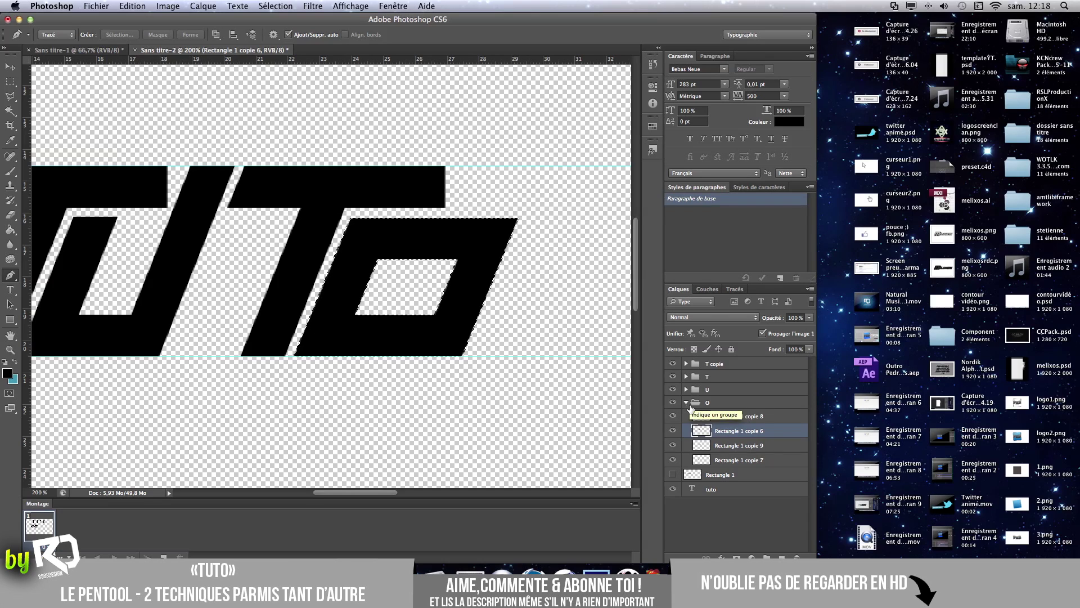
left_click(729, 516)
key("super+d")
Merge the four rectangle layers in group O into one layer and load its shape as a selection.
left_click(721, 459)
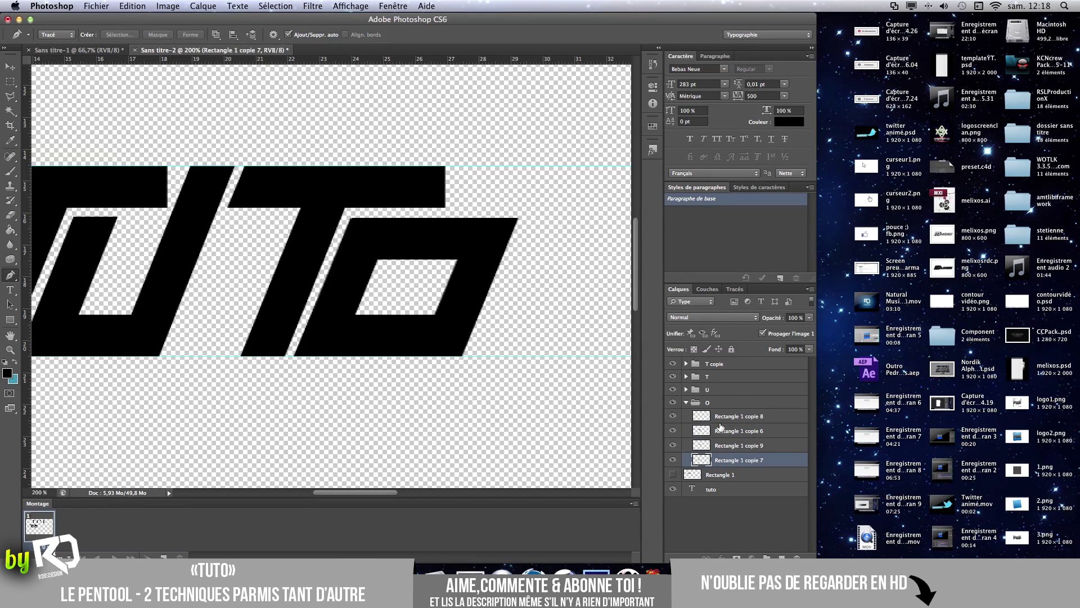
left_click(720, 422, "shift")
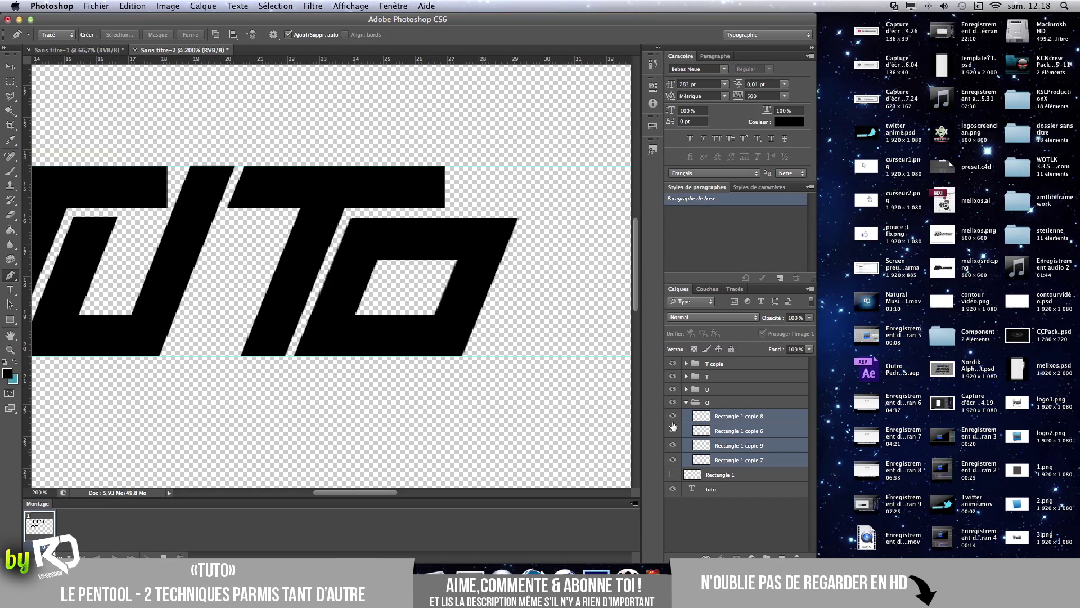
right_click(720, 430)
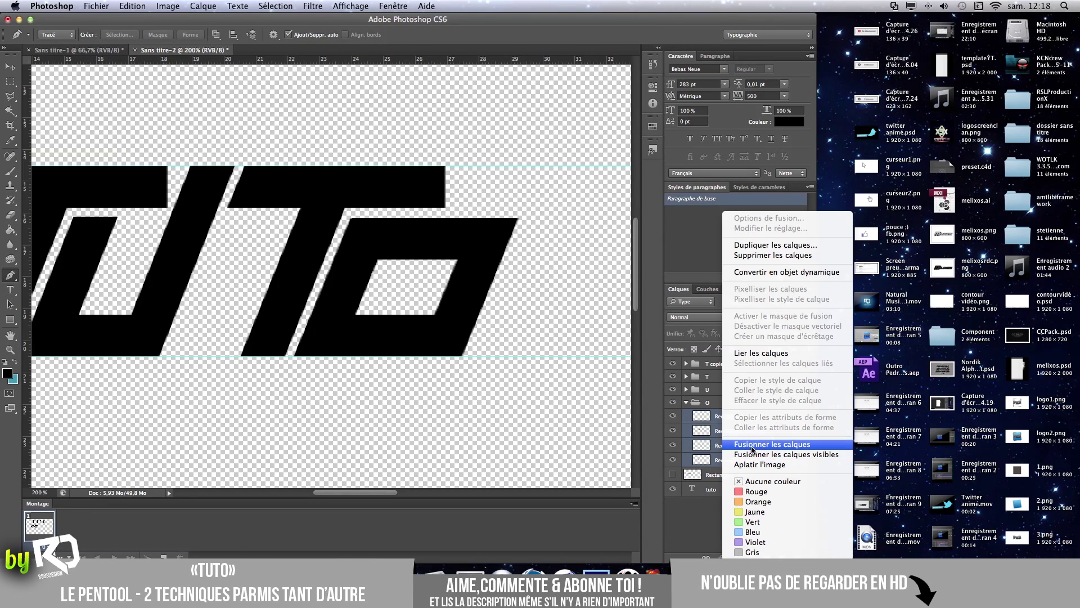
left_click(745, 445)
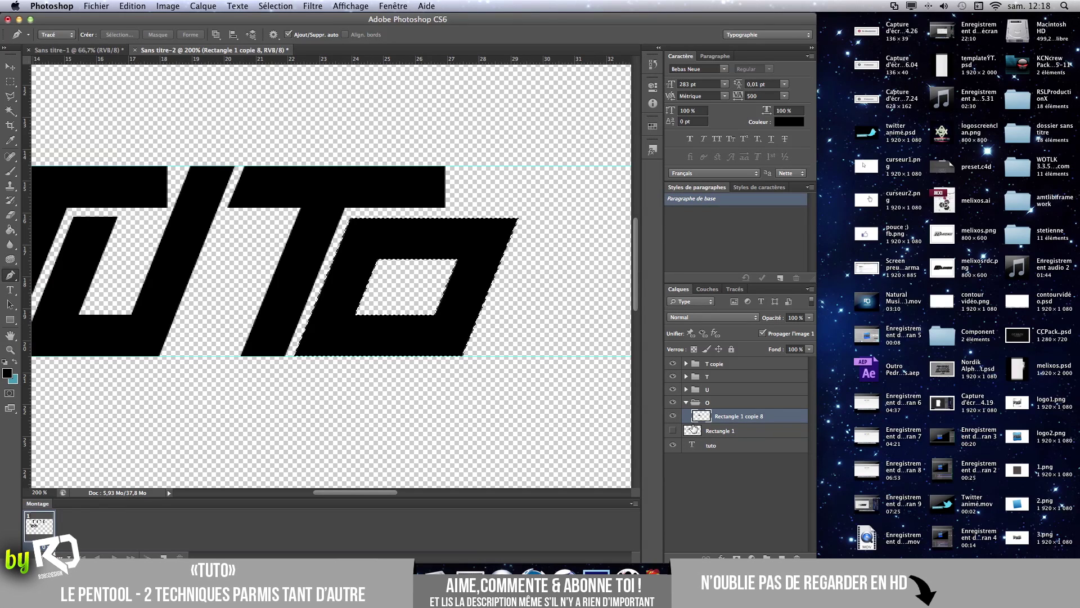
left_click(707, 416, "super")
right_click(413, 336)
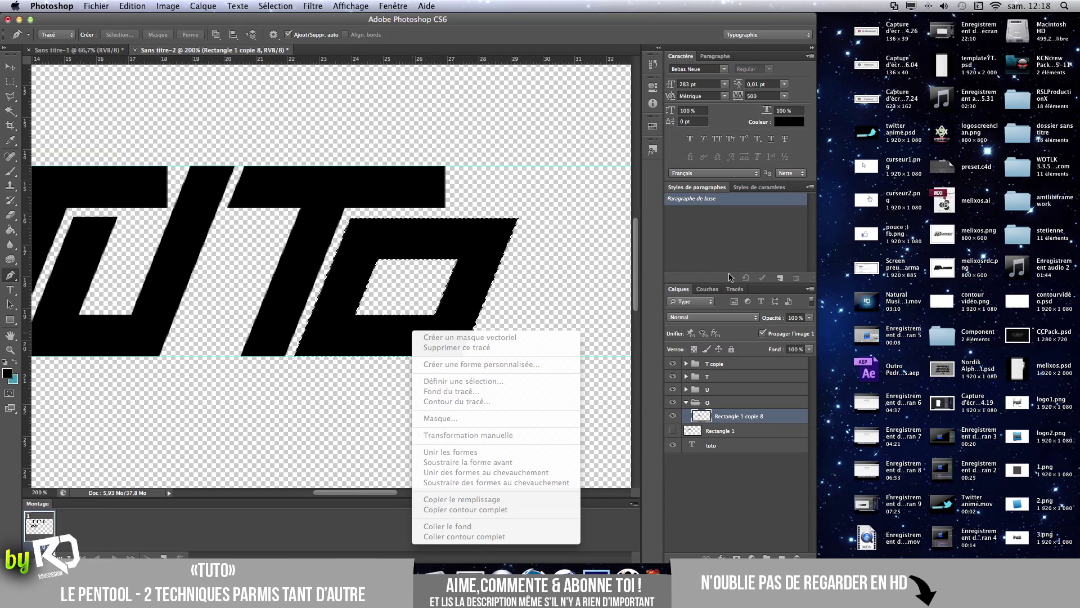
left_click(732, 293)
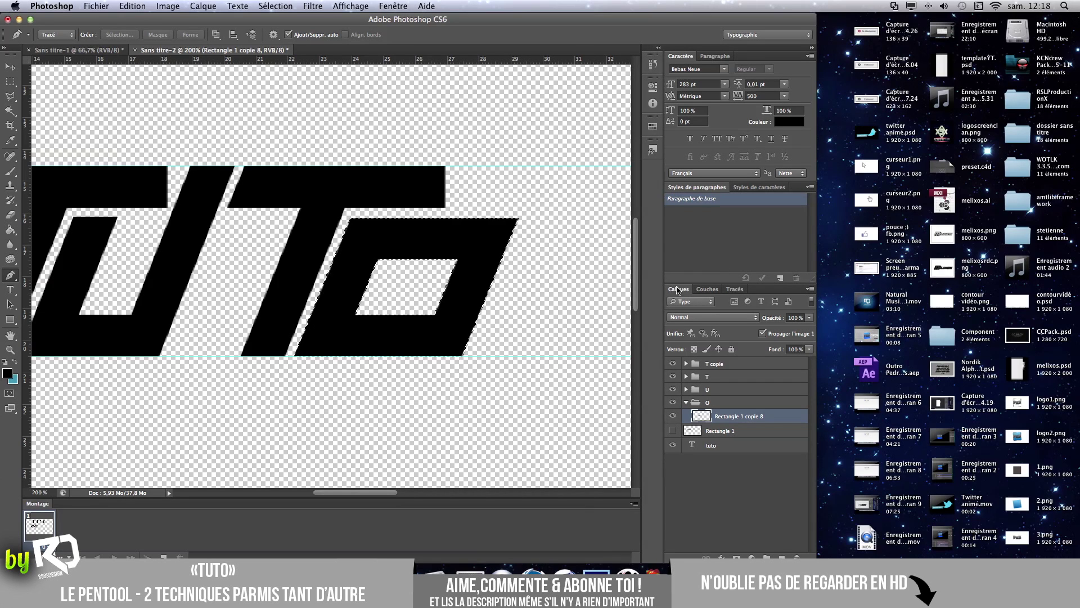
left_click(735, 290)
left_click(779, 557)
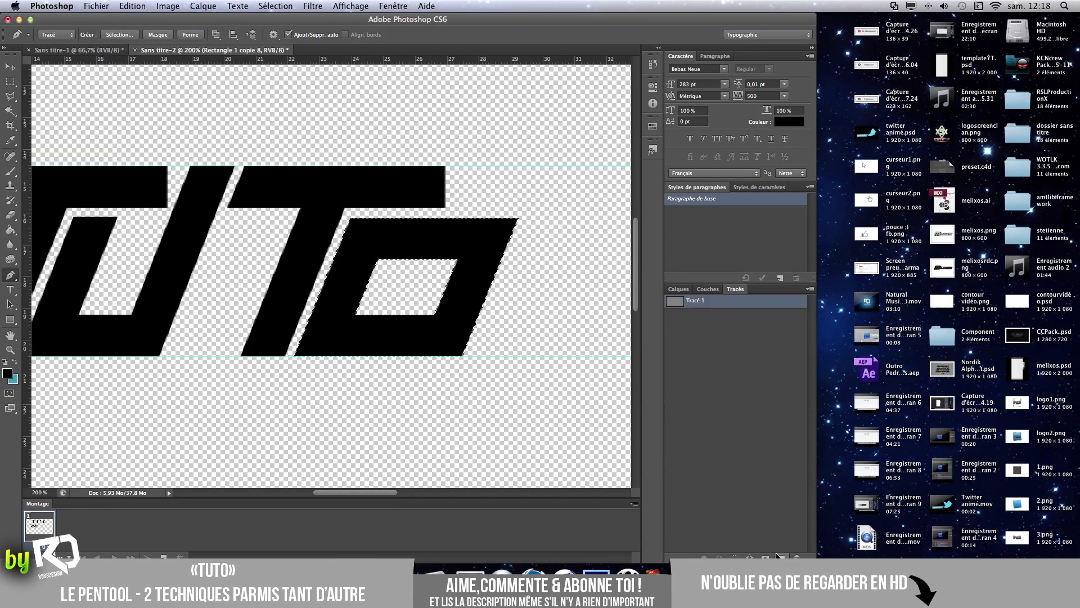
right_click(343, 291)
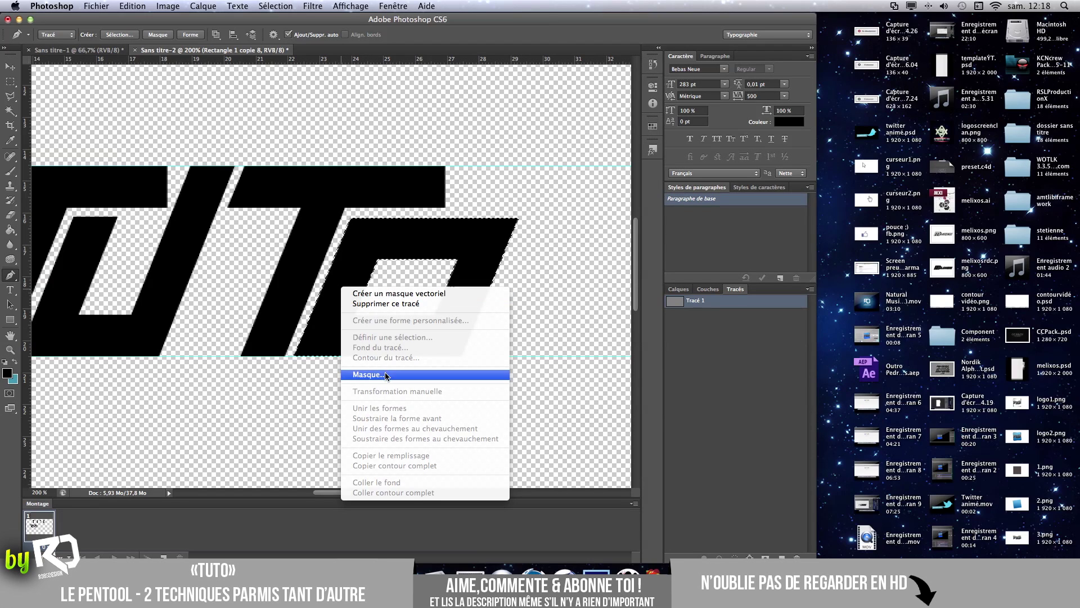
key("Escape")
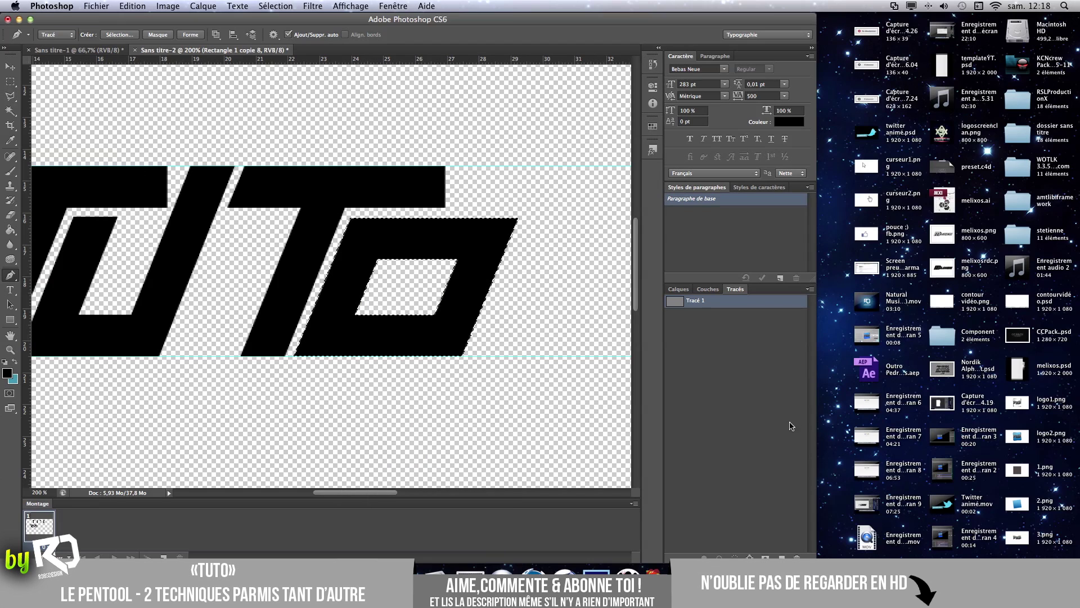
key("Delete")
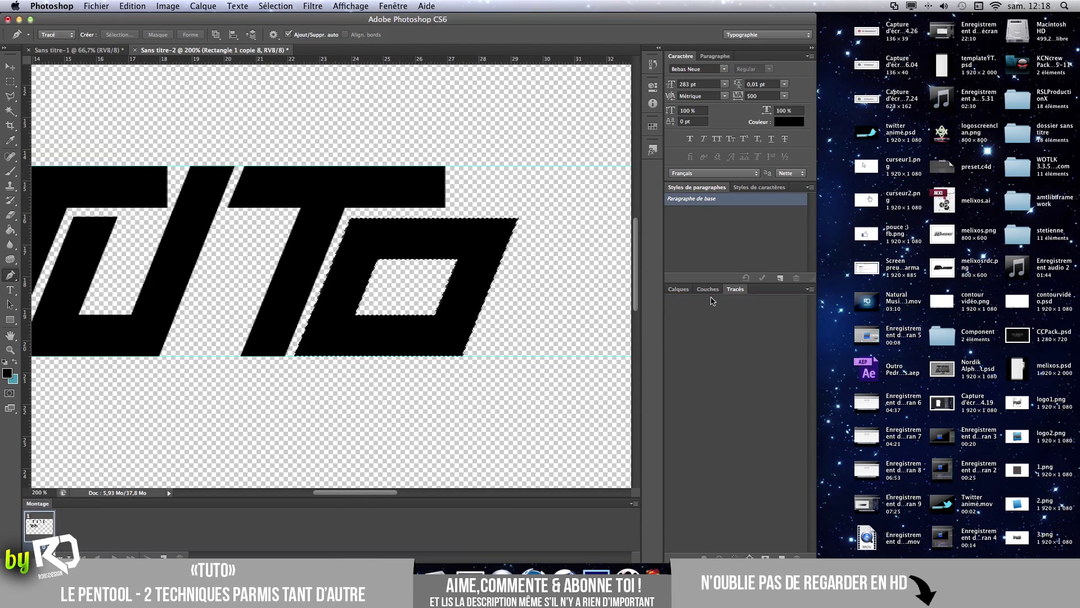
left_click(677, 290)
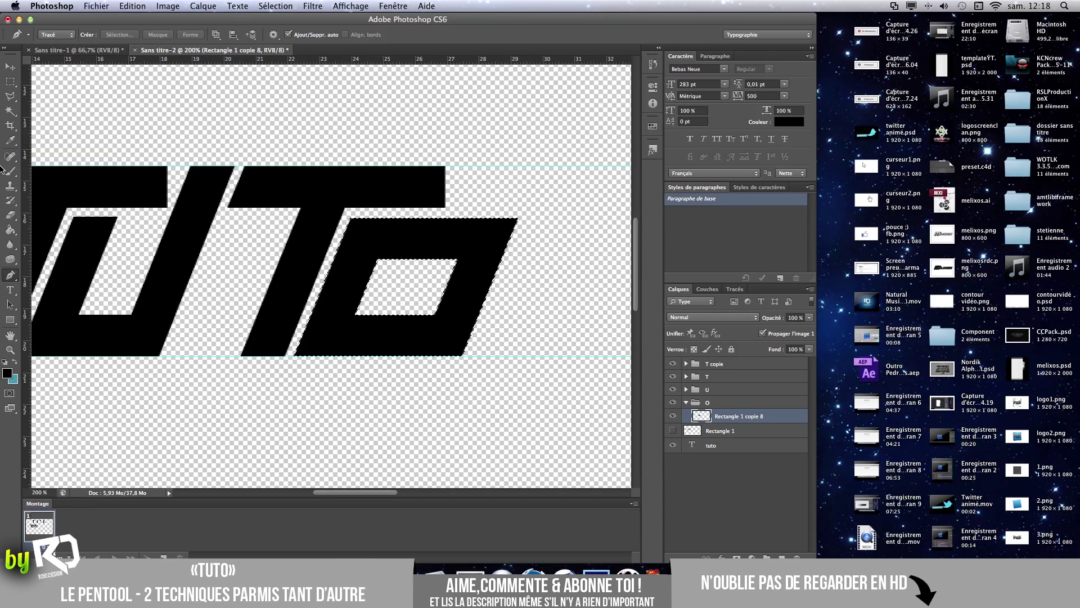
Convert the selection around the O to a work path with a tolerance of 0,5 pixels.
left_click(10, 97)
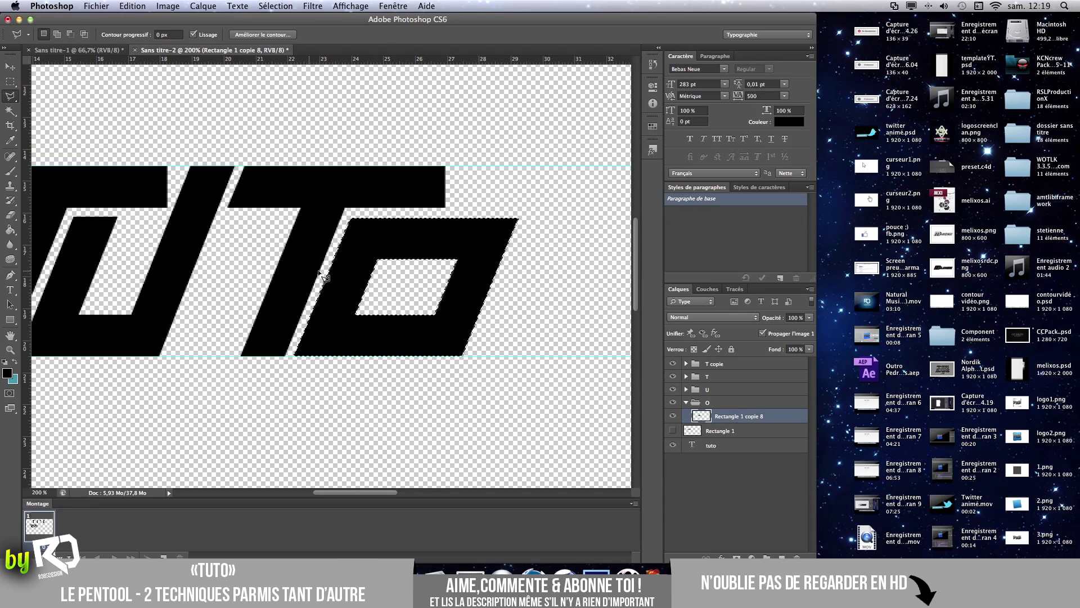
right_click(351, 277)
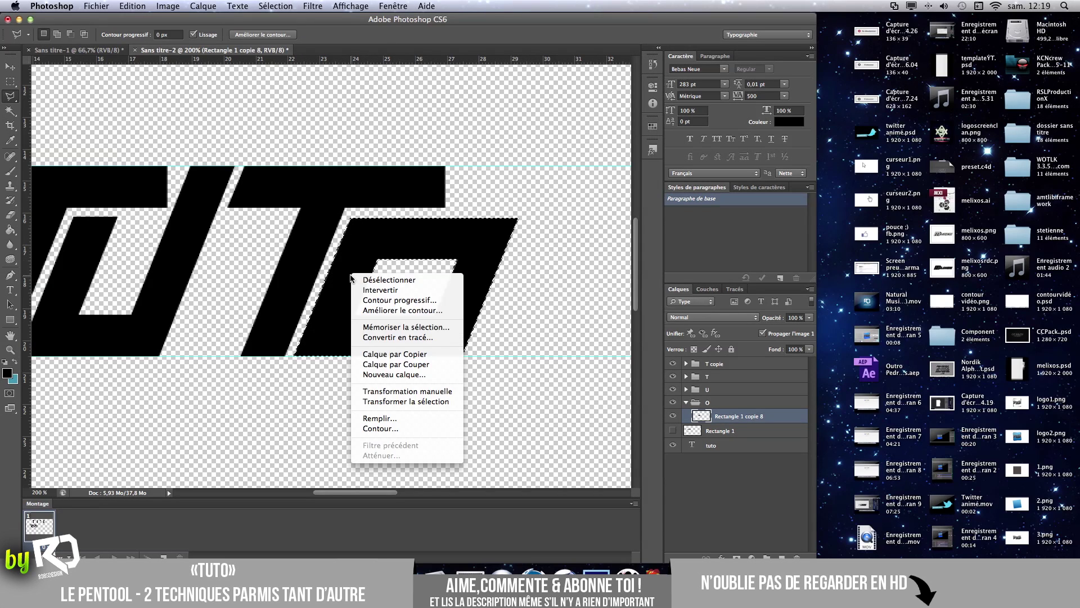
left_click(397, 338)
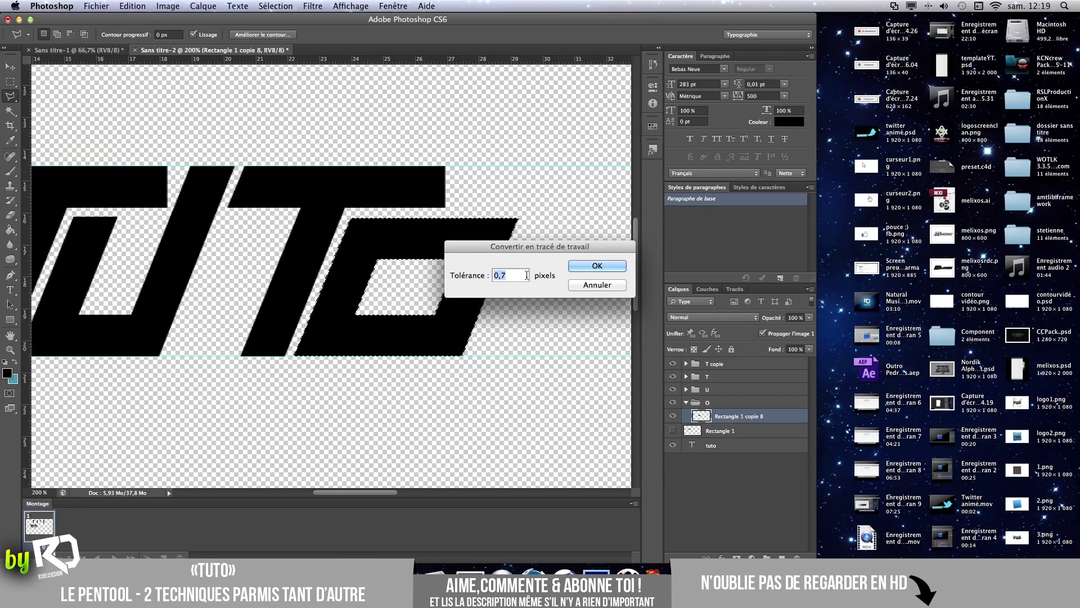
type("0,5")
key("Return")
Examine the edges of the O and the neighbouring letters up close.
key("super+plus")
key("super+plus")
key("super+plus")
key("super+plus")
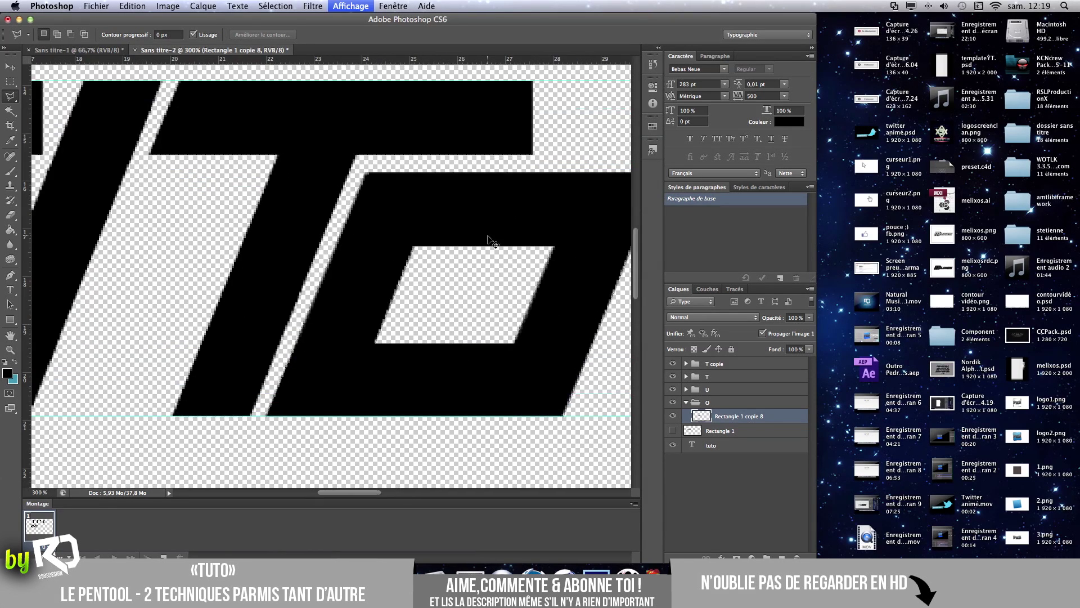
key("super+plus")
key("super+plus")
key("super+plus")
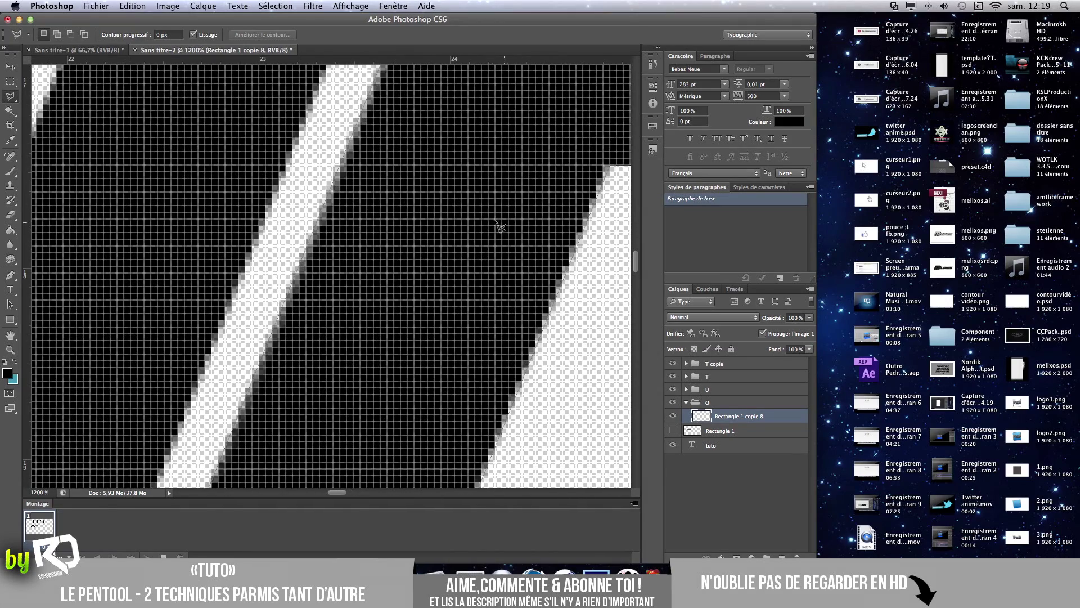
scroll(509, 231, "up", 8)
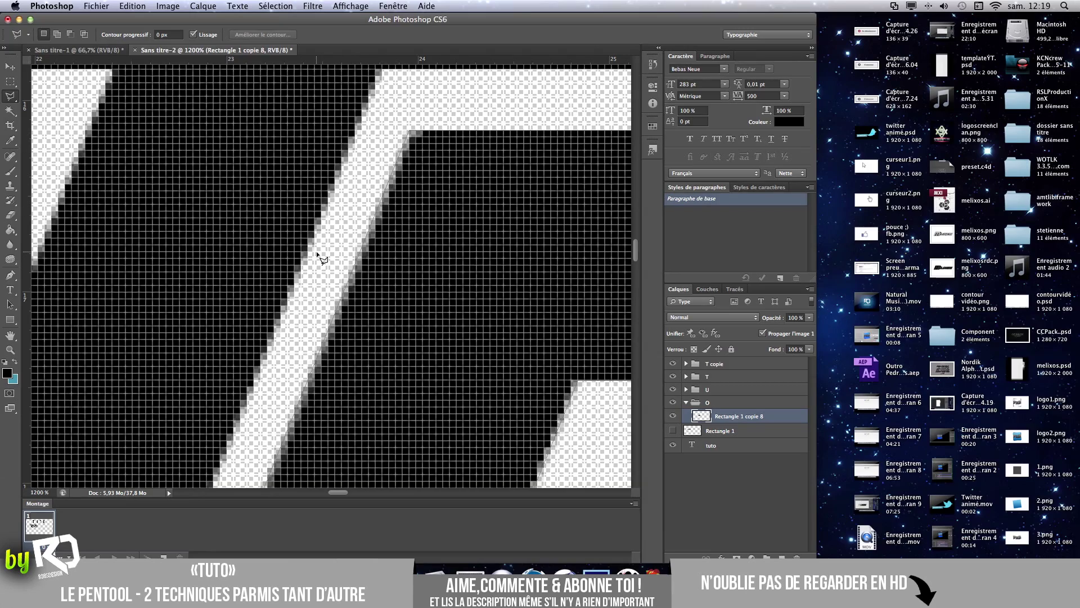
key("super+minus")
key("super+minus")
key("super+minus")
key("super+minus")
key("super+minus")
key("super+minus")
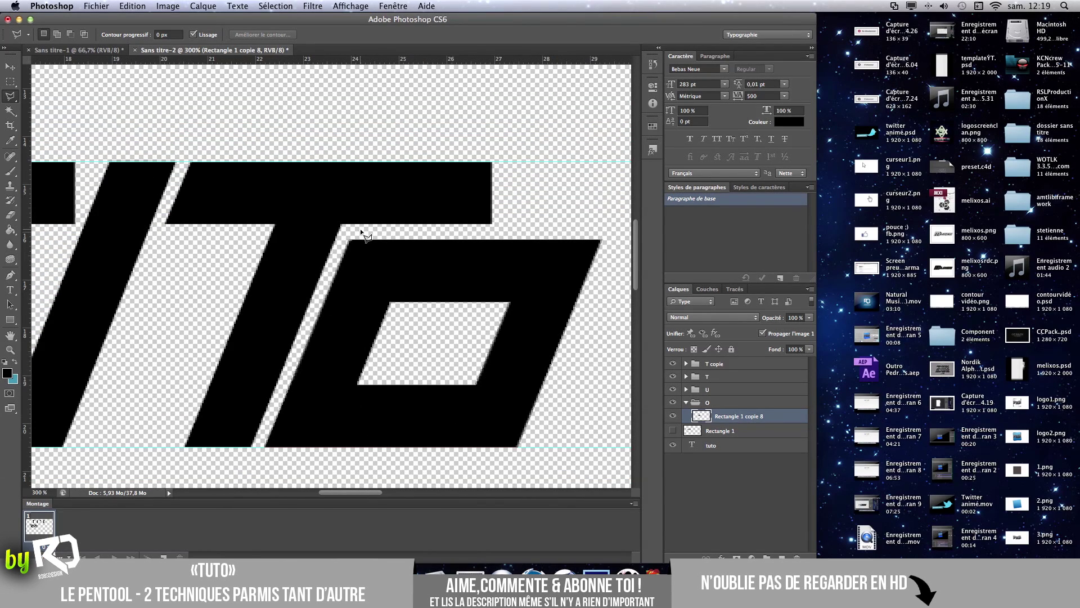
scroll(363, 236, "down", 2)
scroll(366, 261, "left", 5)
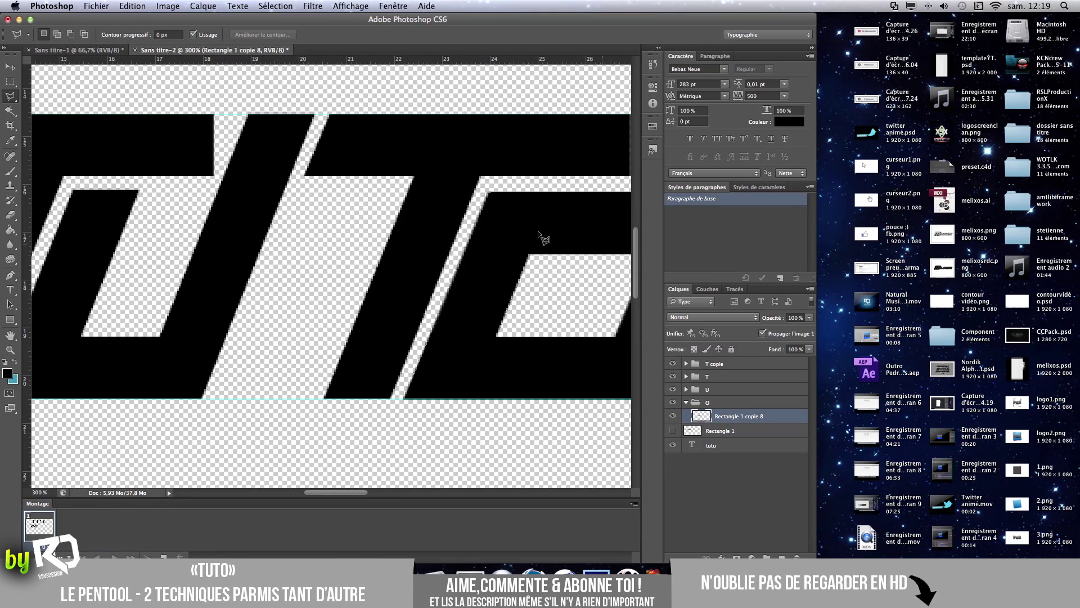
Export the document's paths to Illustrator as O.ai in the Bureau folder.
left_click(97, 6)
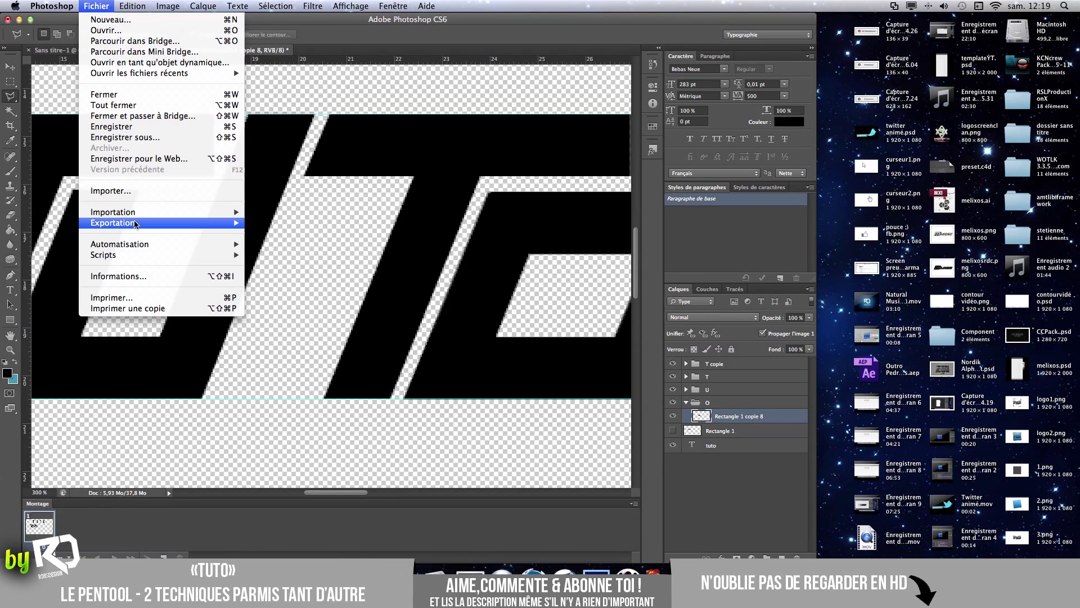
mouse_move(135, 224)
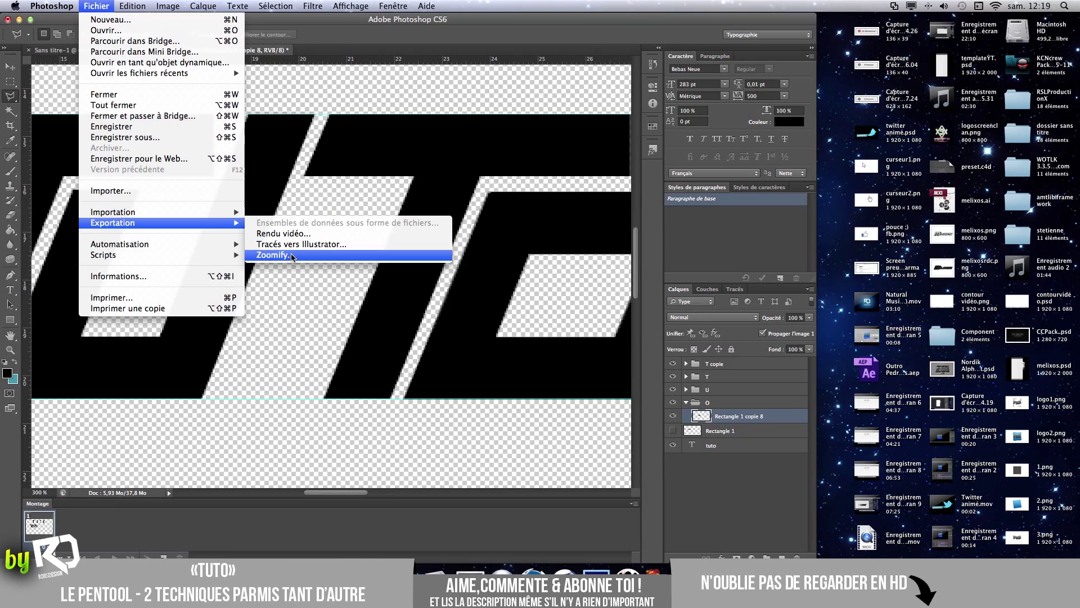
left_click(296, 272)
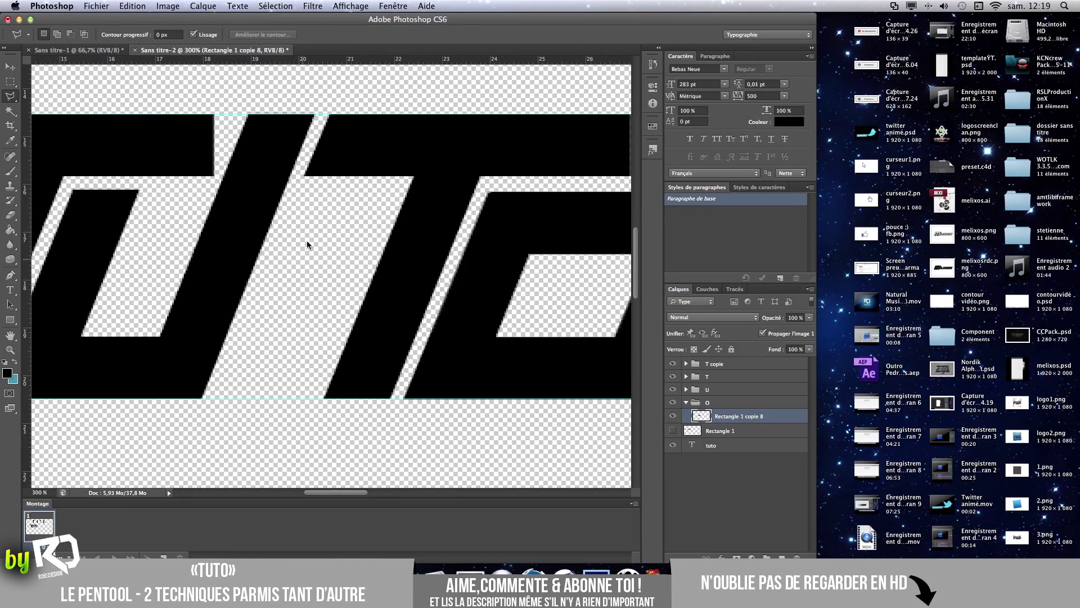
left_click(623, 199)
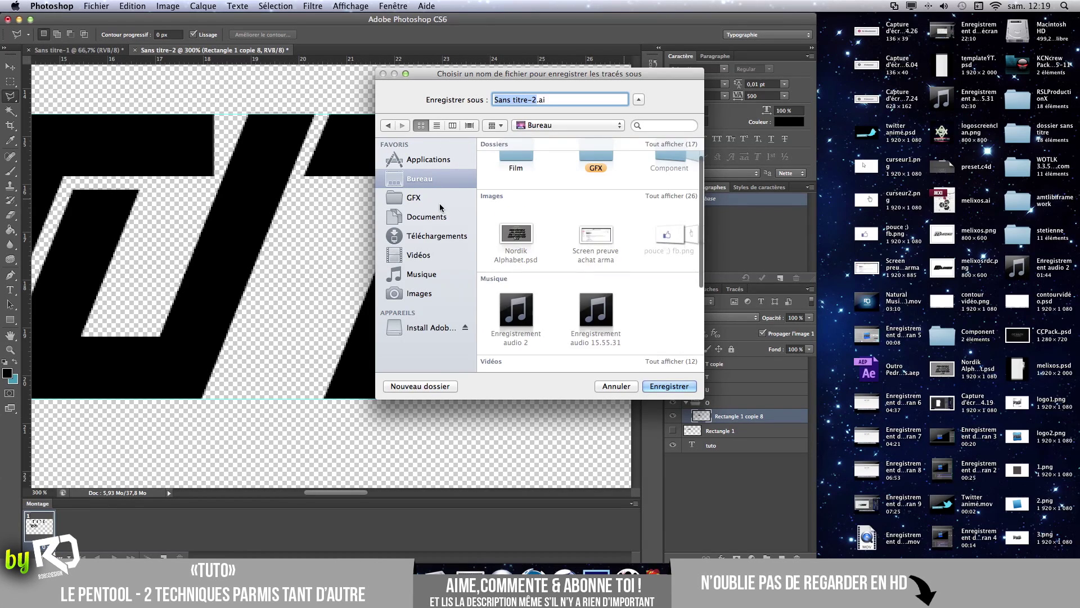
scroll(580, 214, "right", 3)
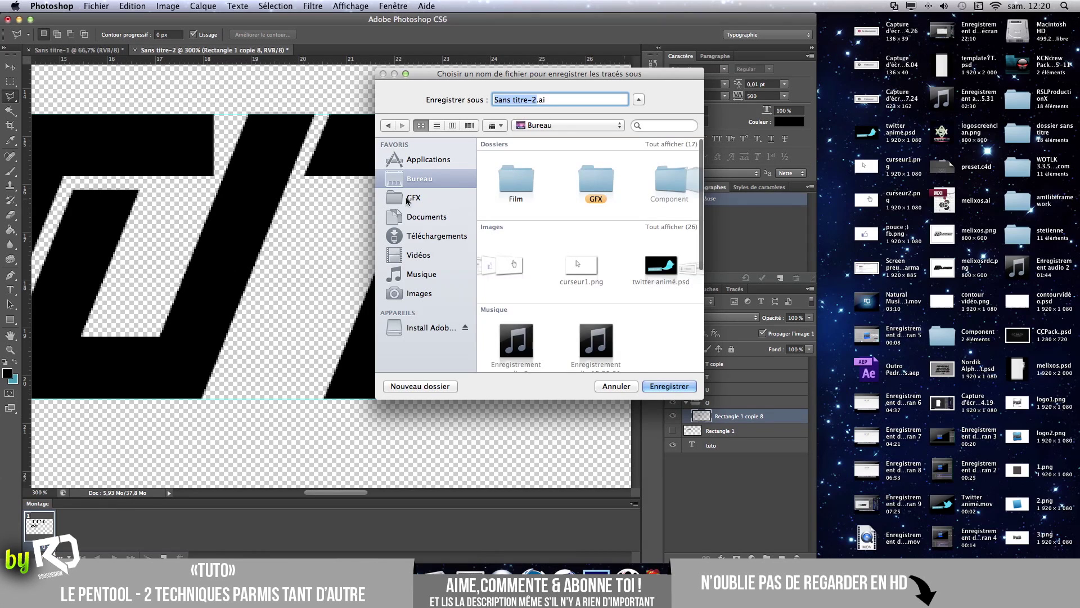
scroll(621, 283, "down", 5)
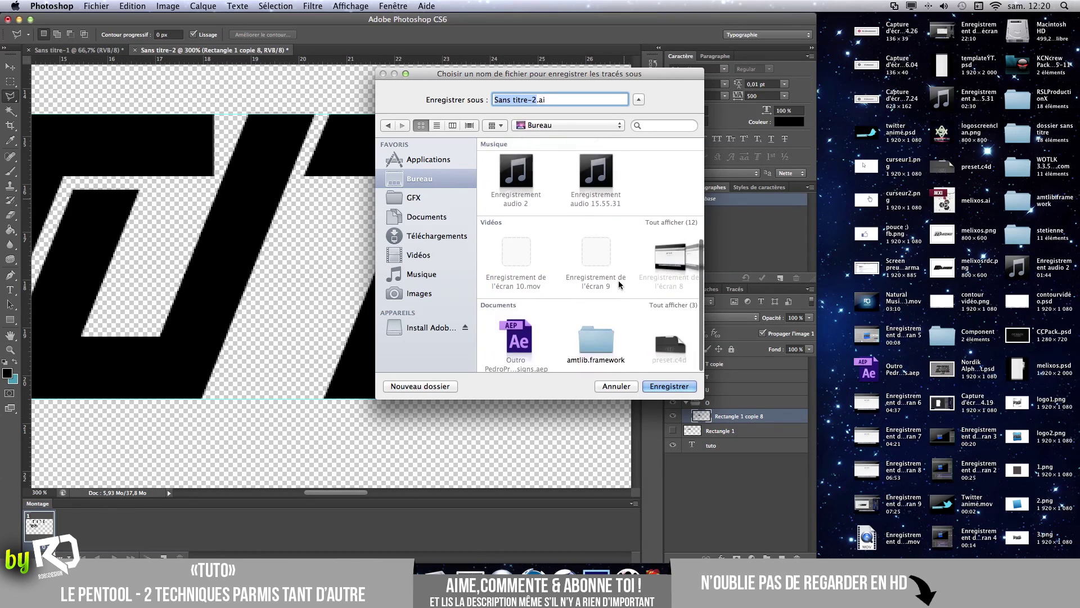
scroll(620, 284, "up", 5)
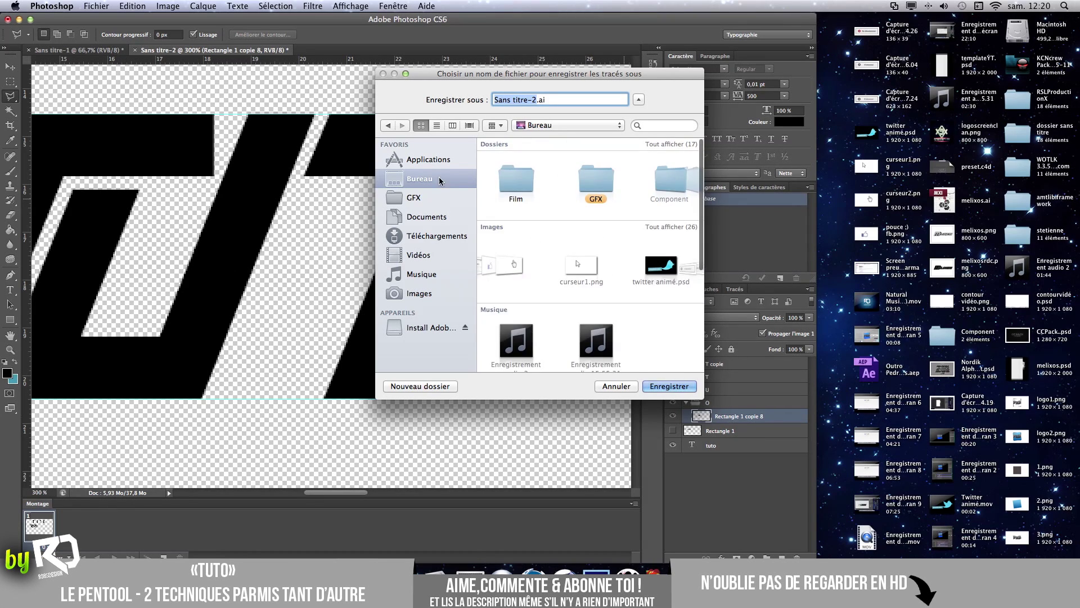
type("O")
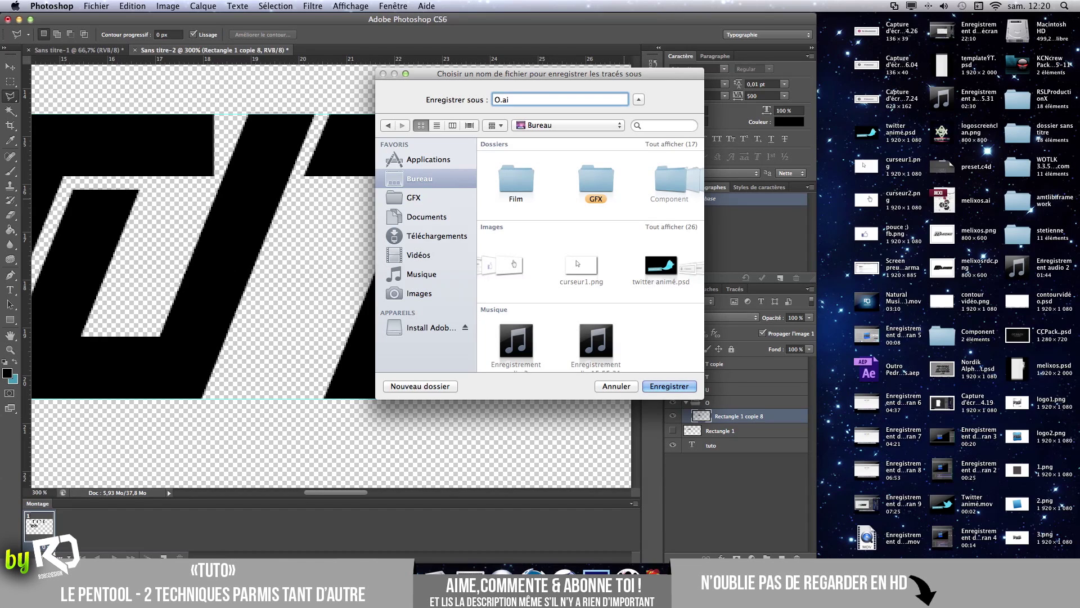
key("Return")
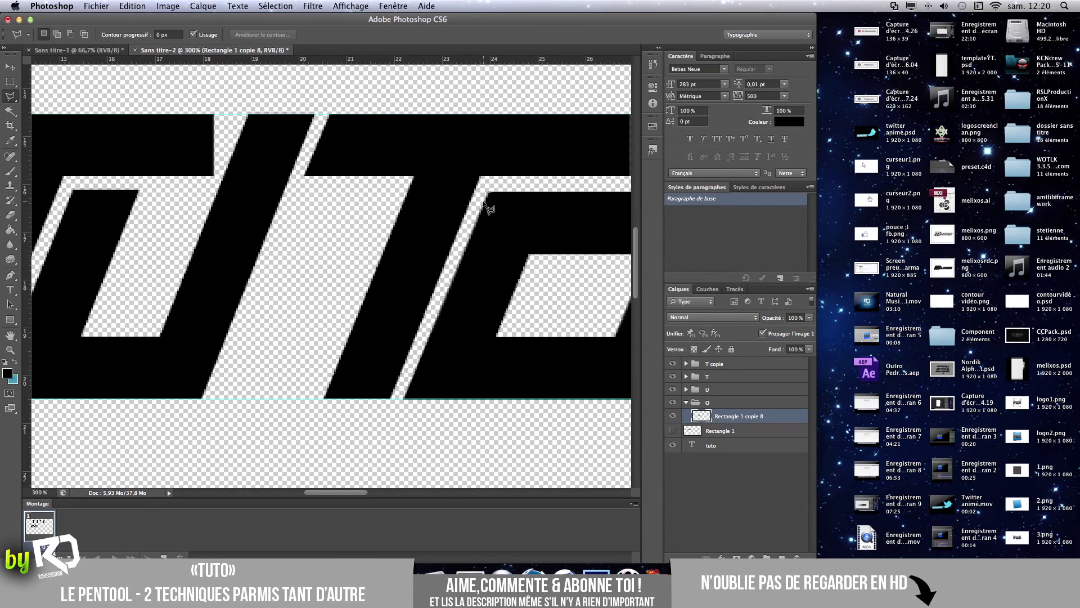
Widen the application window across the full screen so the whole TUTO lettering fits in view.
scroll(487, 207, "right", 3)
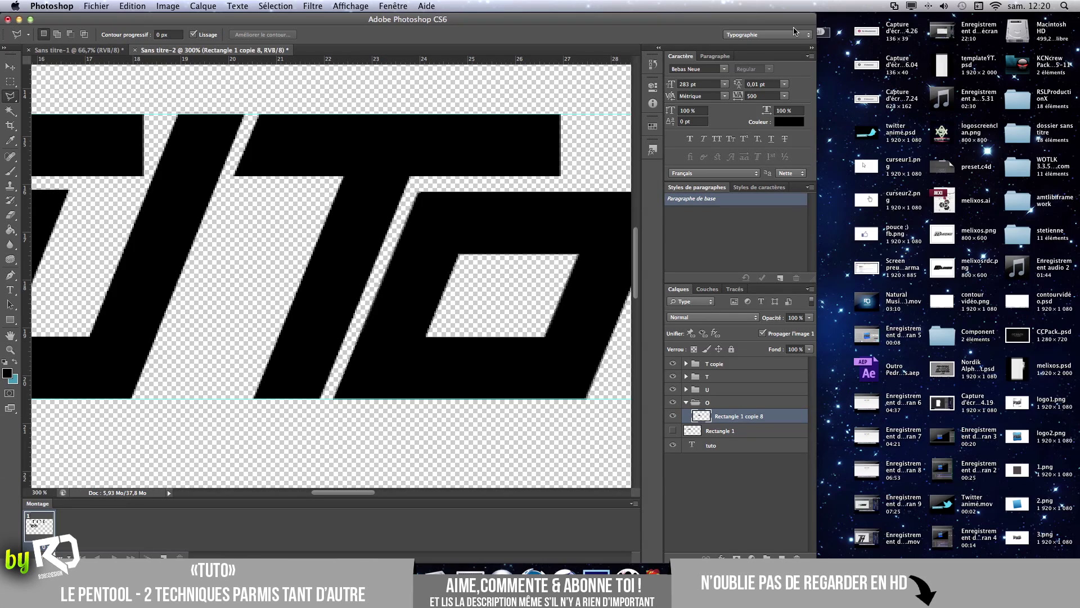
left_click_drag(820, 69, 1066, 78)
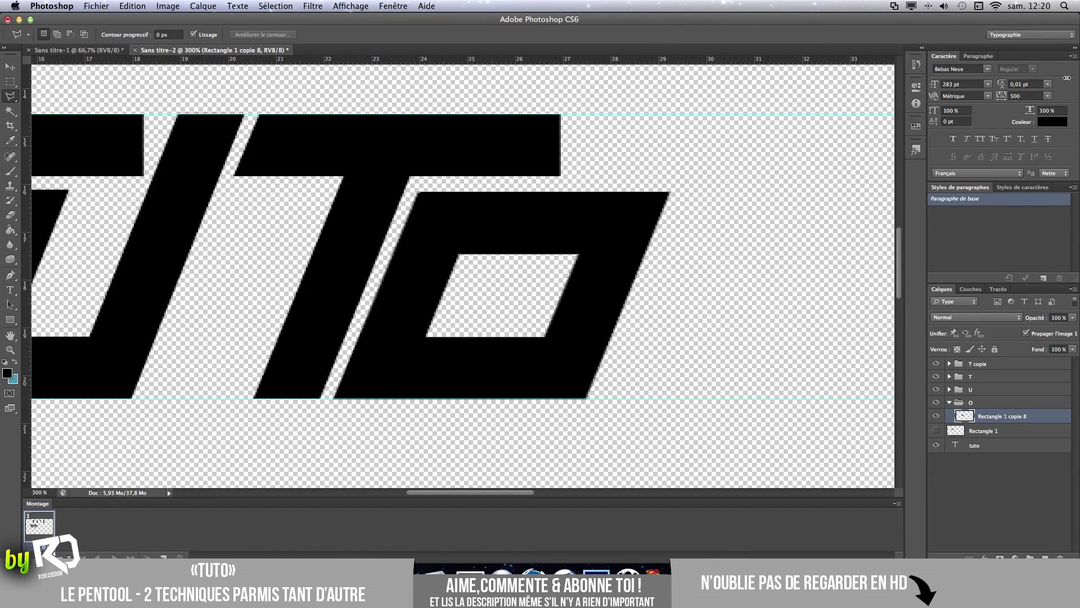
scroll(519, 136, "left", 5)
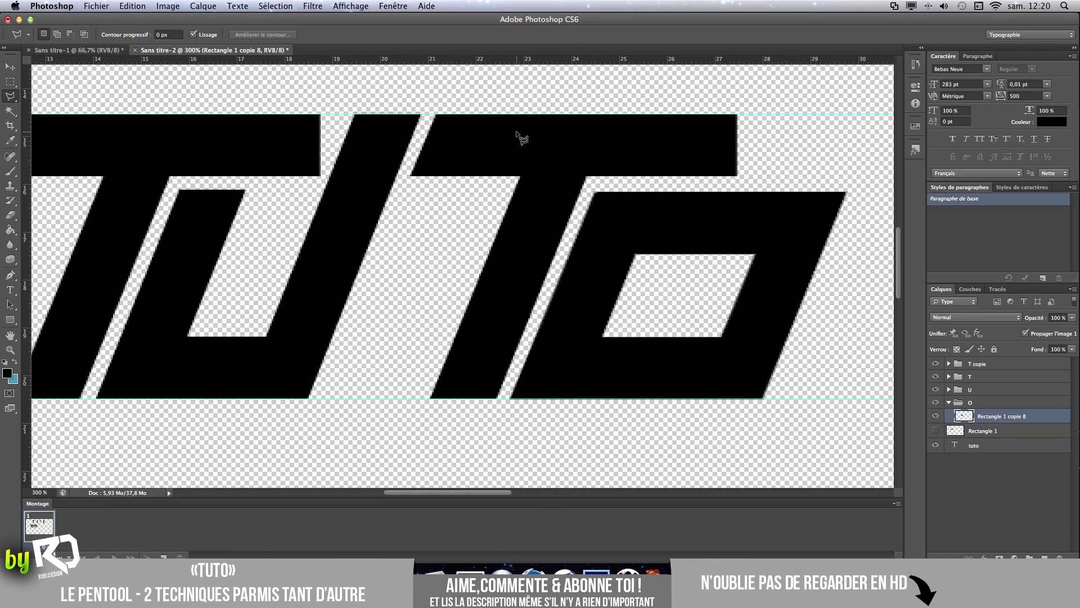
scroll(516, 134, "left", 2)
scroll(516, 134, "right", 1)
key("super+minus")
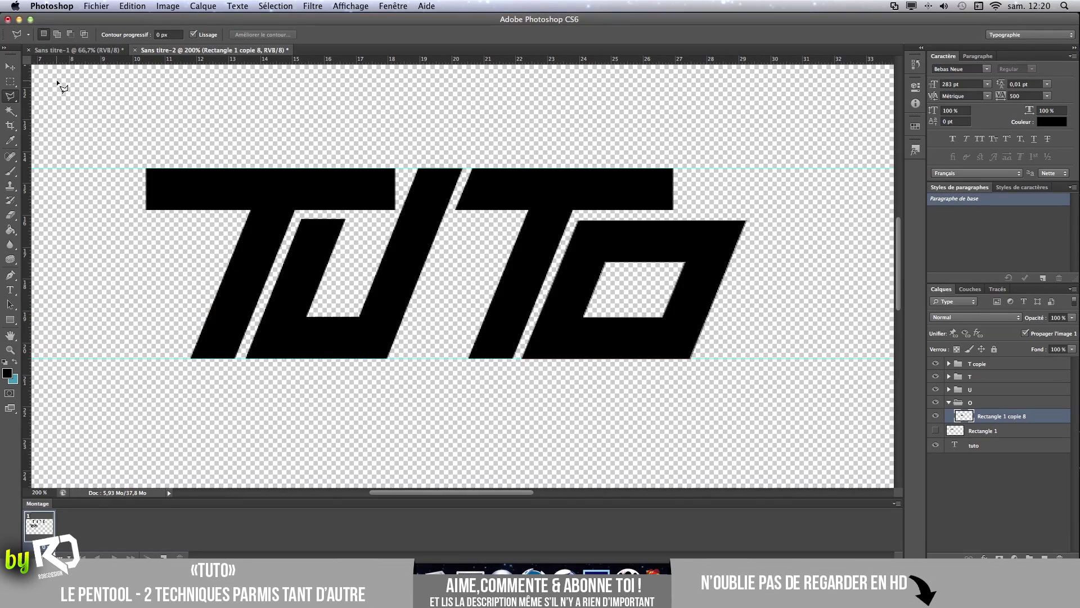
Place guides along the left, lower and right edges of the first T's crossbar.
key("super+plus")
scroll(272, 176, "right", 2)
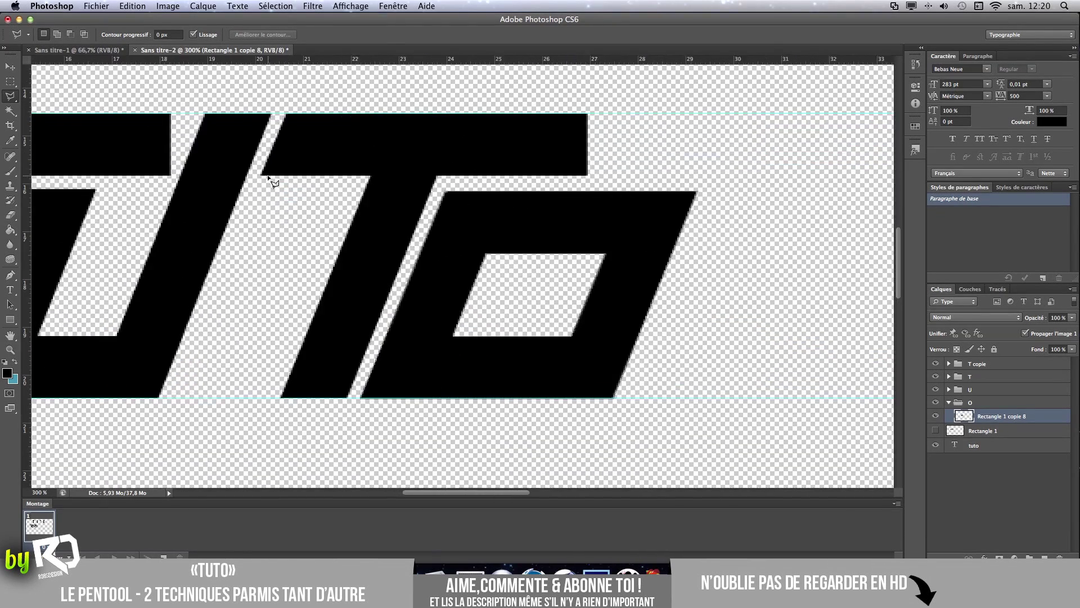
scroll(276, 181, "left", 2)
scroll(276, 181, "left", 3)
scroll(276, 182, "up", 1)
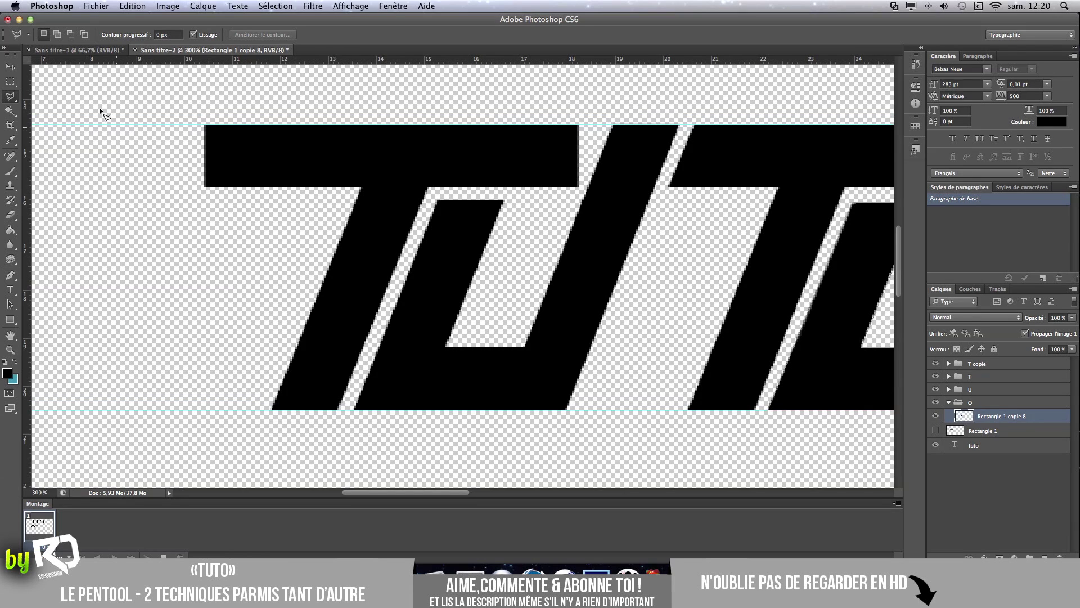
left_click_drag(24, 90, 205, 108)
left_click_drag(160, 59, 247, 187)
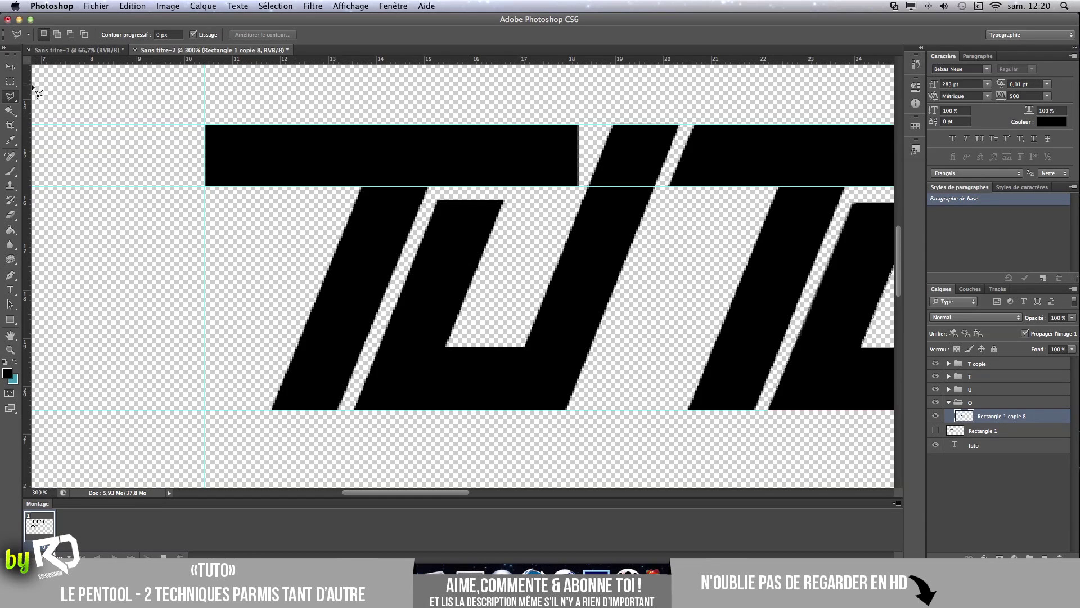
left_click_drag(25, 88, 579, 96)
left_click(14, 71)
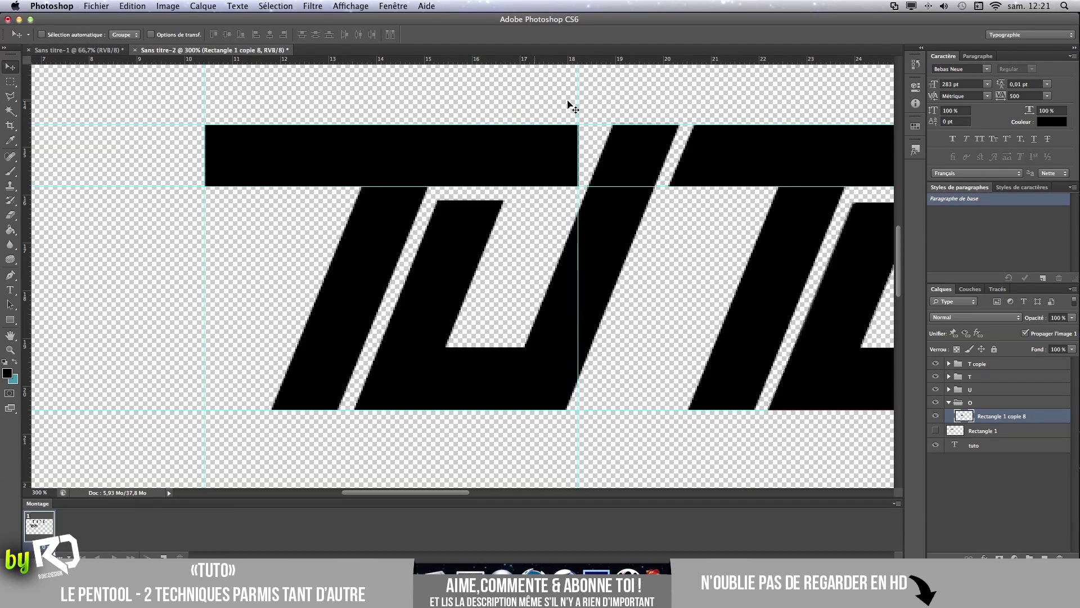
left_click_drag(579, 102, 580, 113)
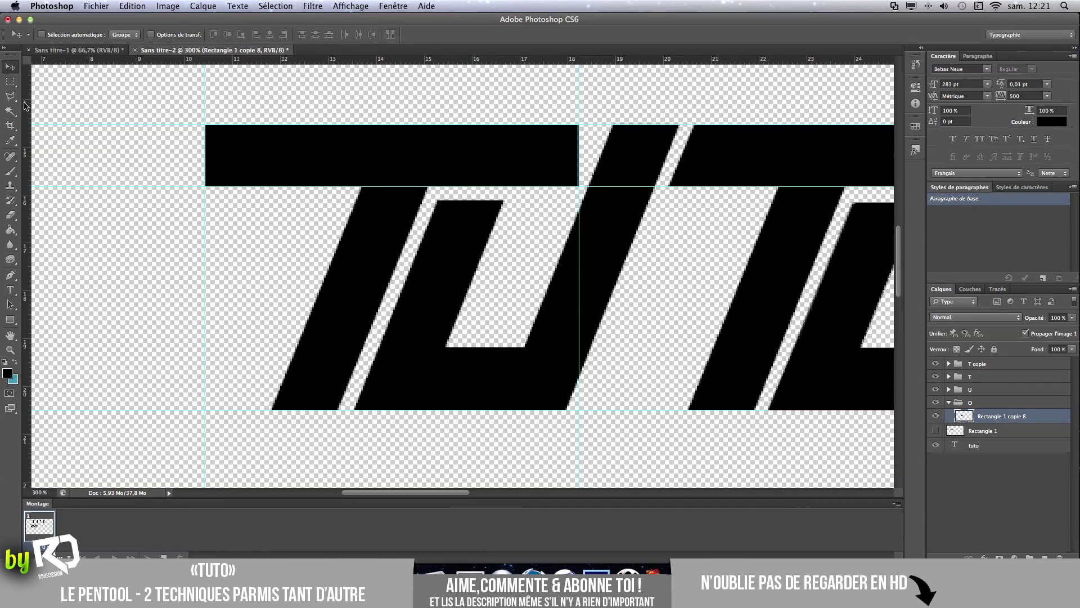
Place vertical guides at the two upper and two lower corners of the first T's slanted stem.
left_click_drag(25, 107, 363, 114)
left_click_drag(26, 129, 429, 129)
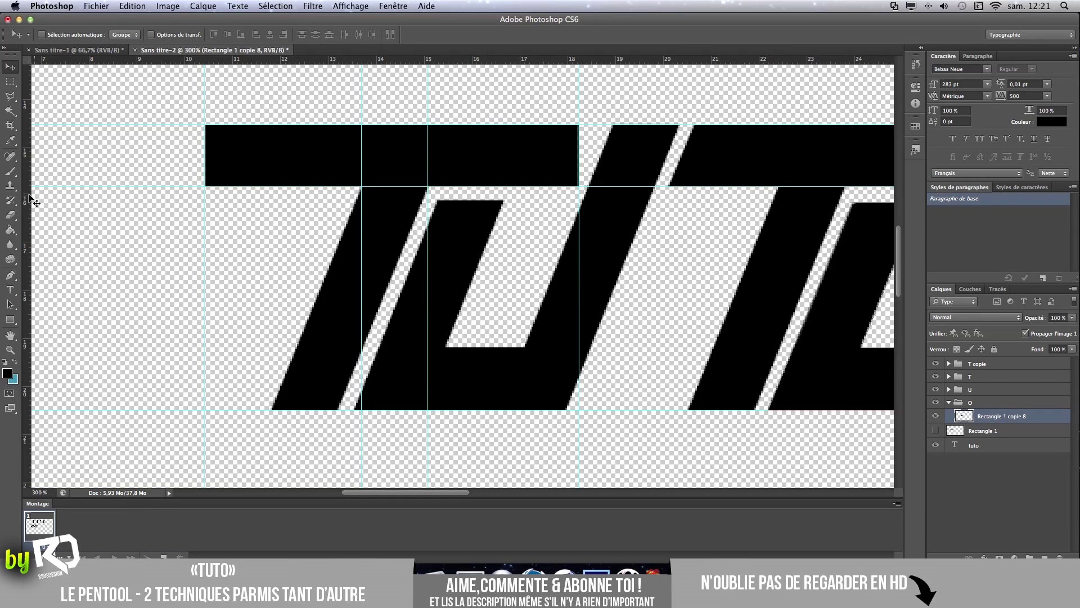
left_click_drag(27, 194, 272, 235)
left_click_drag(273, 403, 272, 402)
left_click_drag(28, 233, 337, 251)
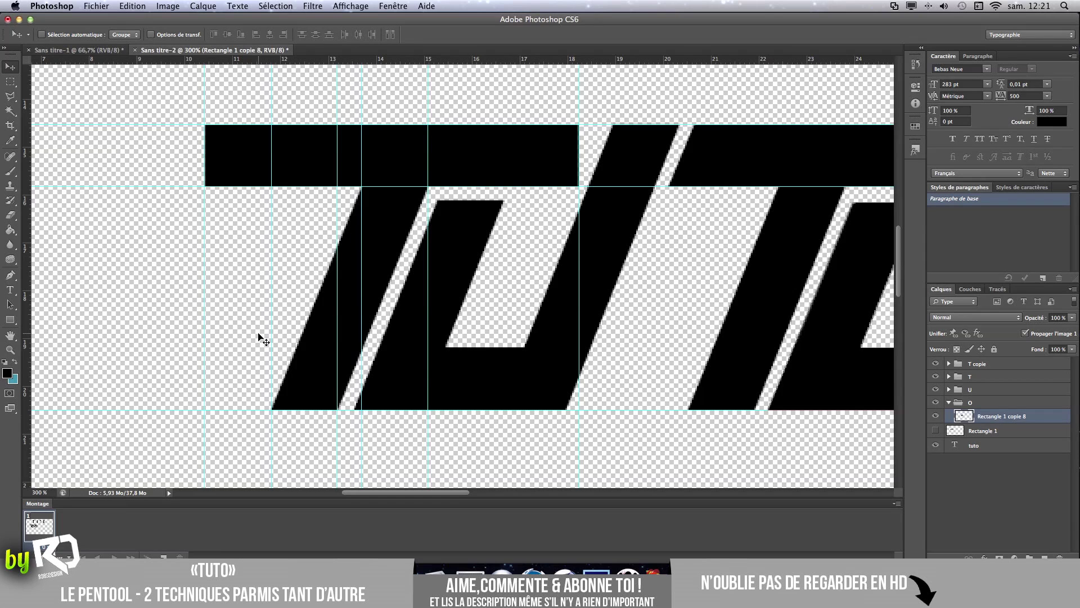
Look at the guide layout around the R in the document Sans titre-1, and return to Sans titre-2.
scroll(345, 185, "right", 5)
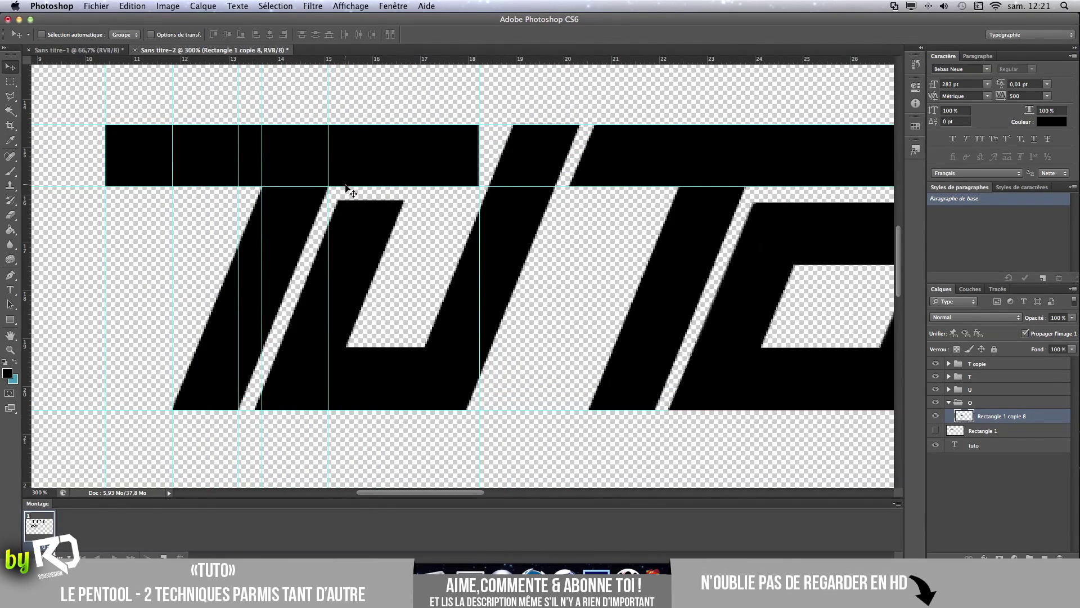
scroll(345, 185, "left", 4)
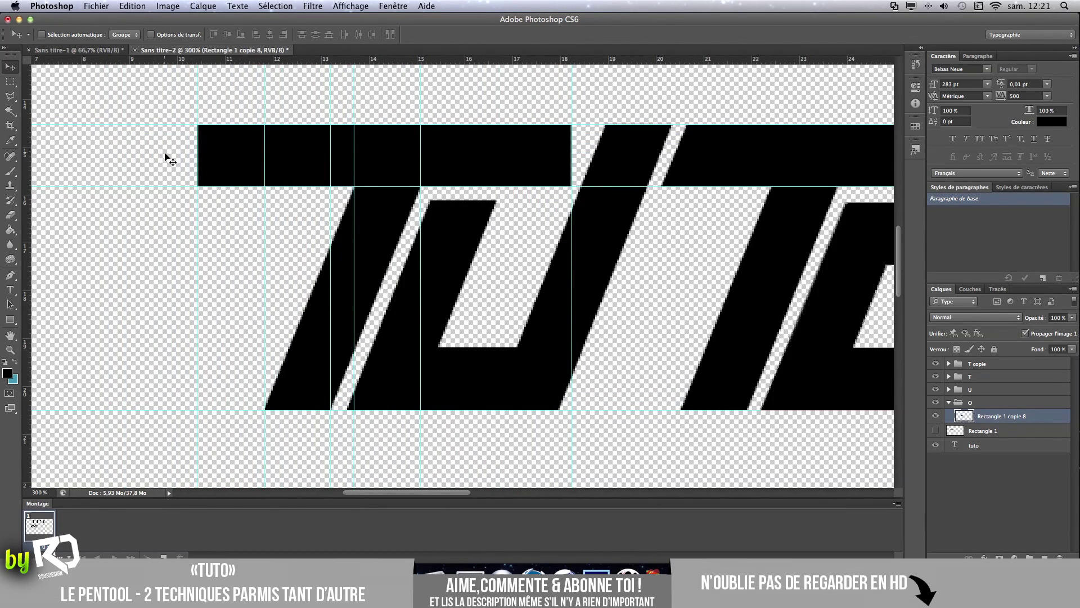
left_click(70, 49)
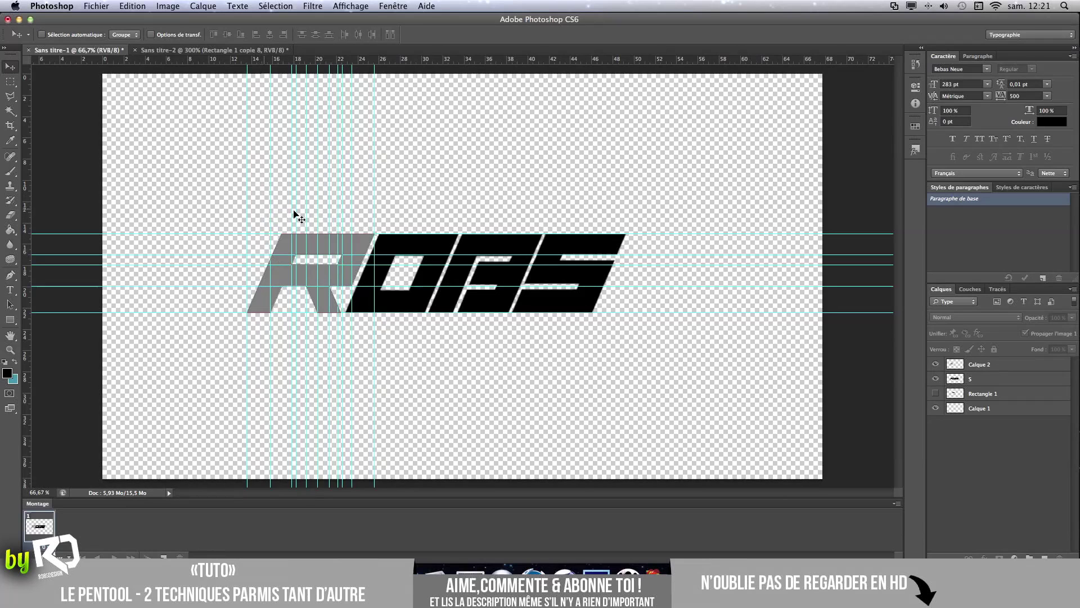
left_click(214, 50)
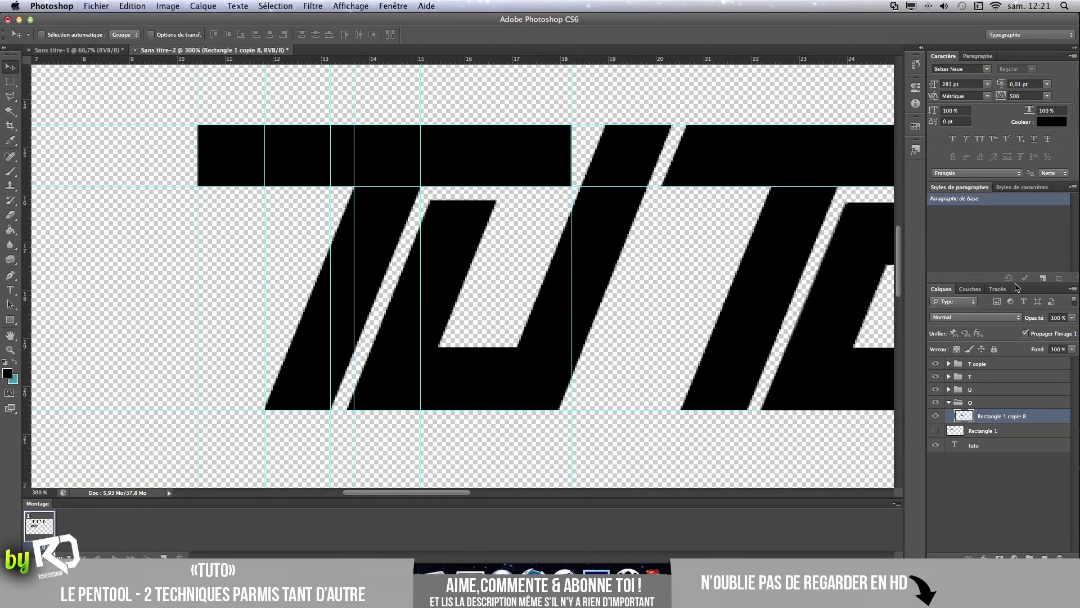
Create a new path and trace the first T's outline along the guides as a closed path with the Pen tool.
left_click(998, 290)
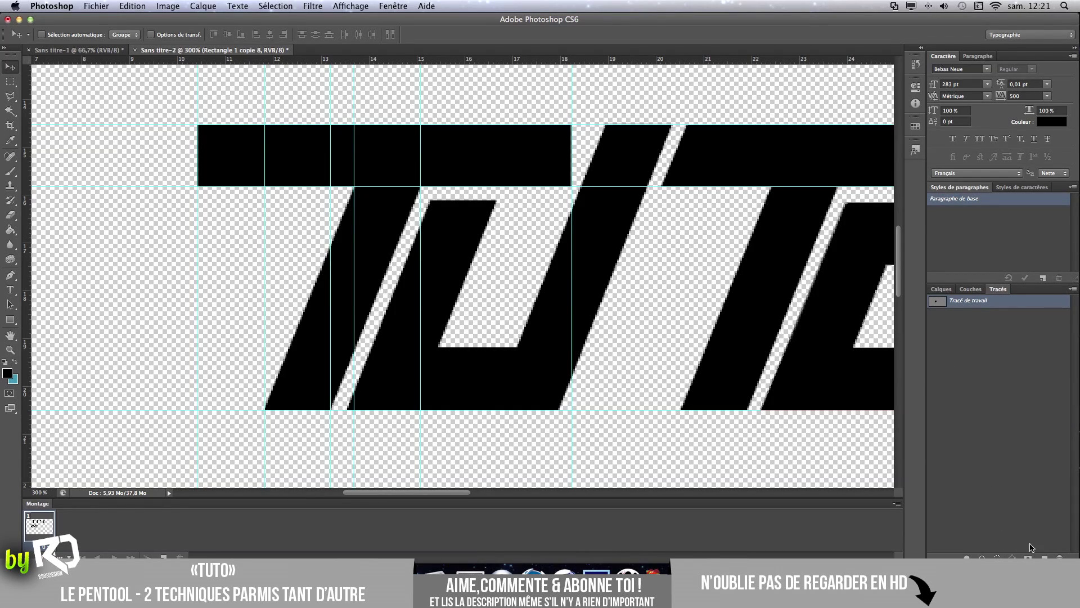
left_click(1046, 557)
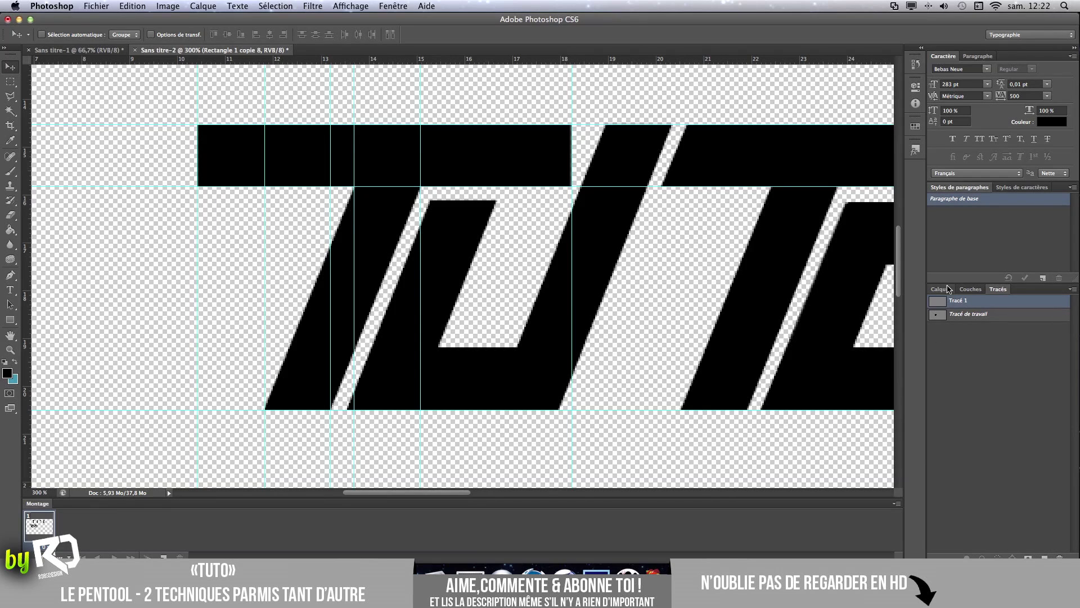
left_click(10, 275)
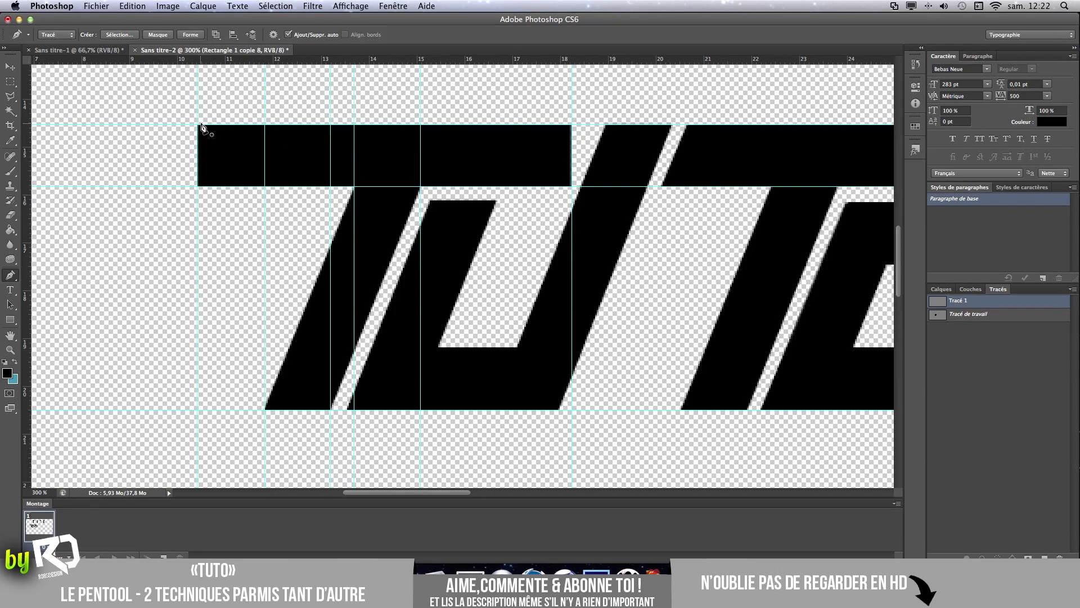
left_click(572, 125)
left_click(571, 186)
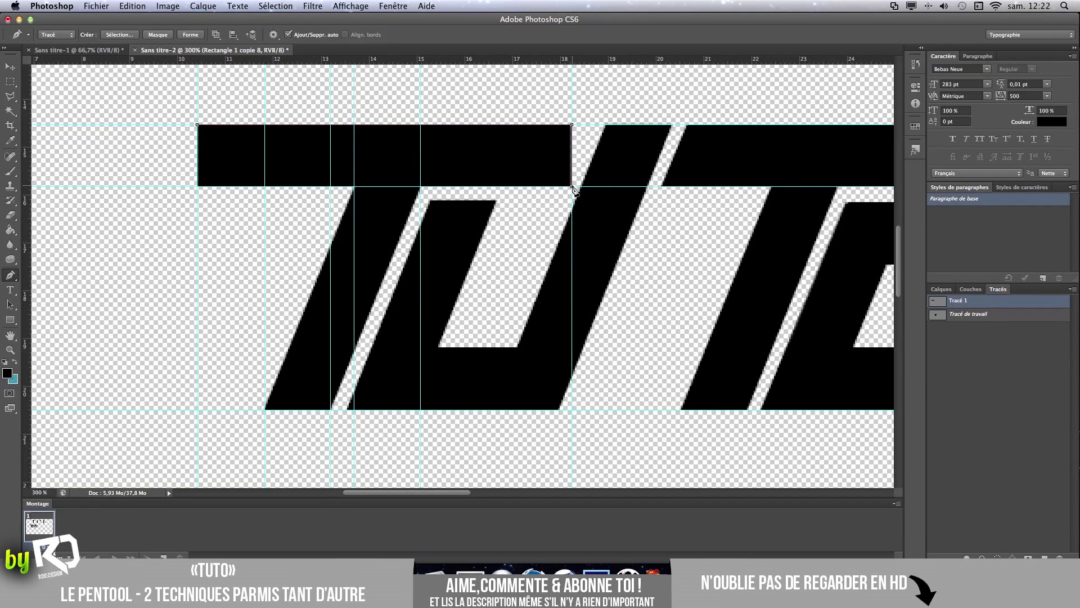
left_click(421, 186)
left_click(354, 186)
left_click(197, 186)
left_click(201, 128)
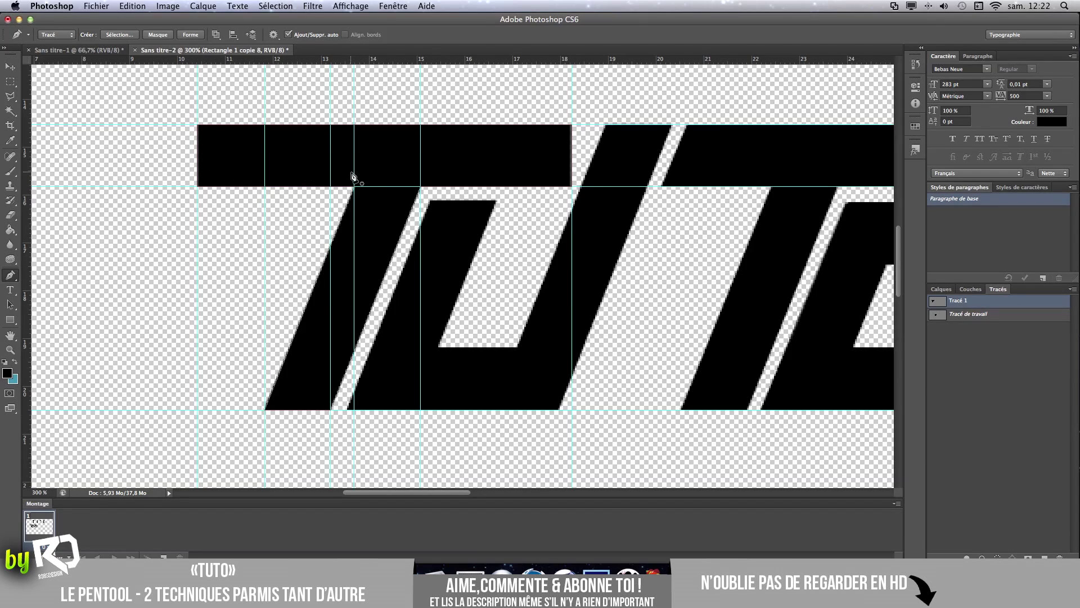
Add a new layer above Rectangle 1 copie 8 and fill the T's path on it with 50% gris at 100% opacity.
right_click(377, 243)
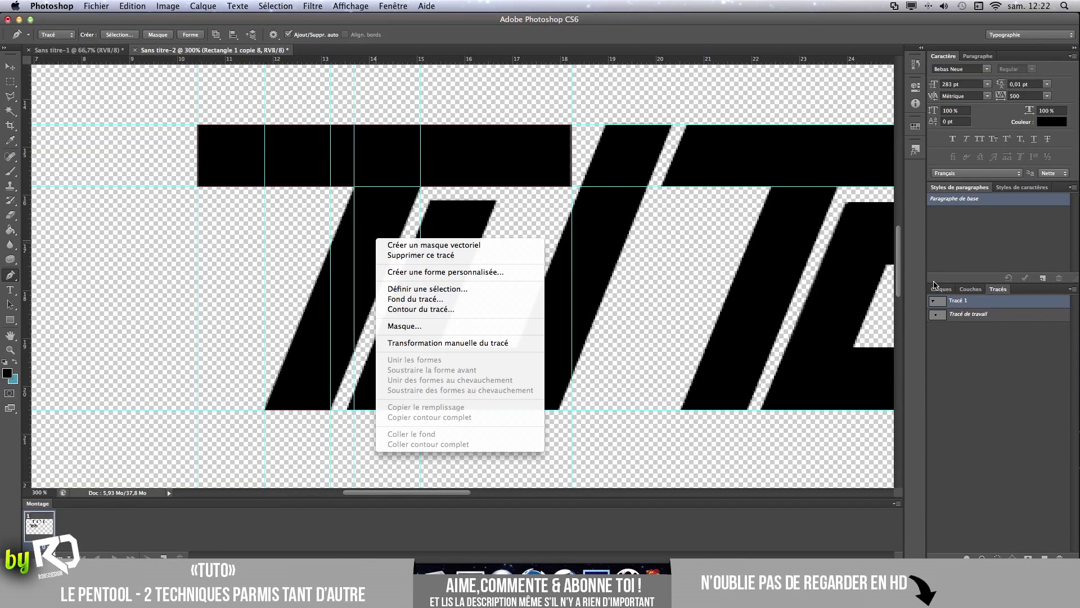
left_click(934, 285)
left_click(941, 289)
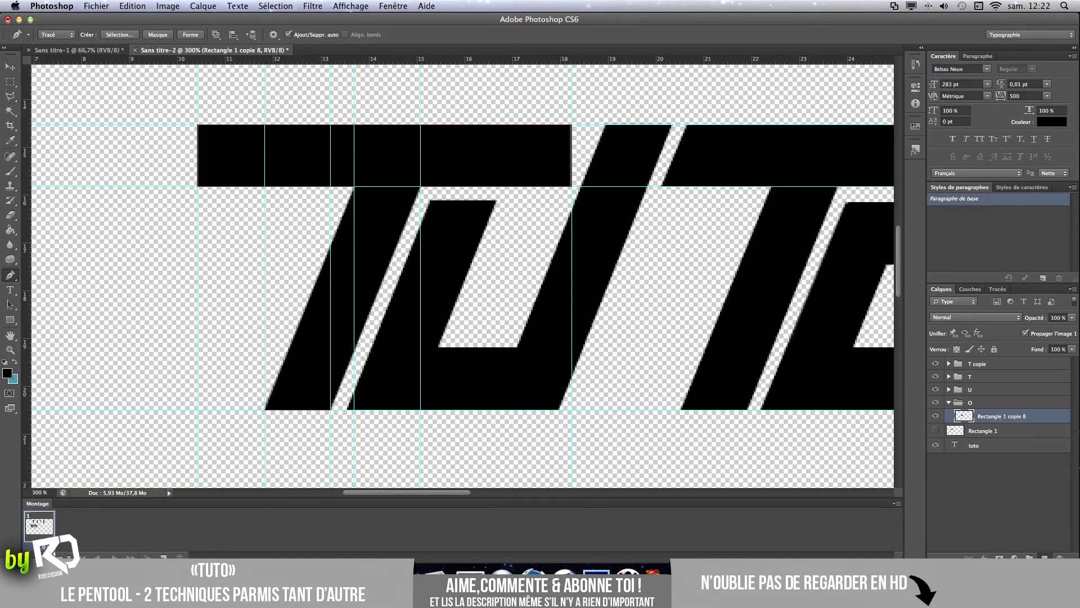
left_click(1044, 557)
right_click(388, 246)
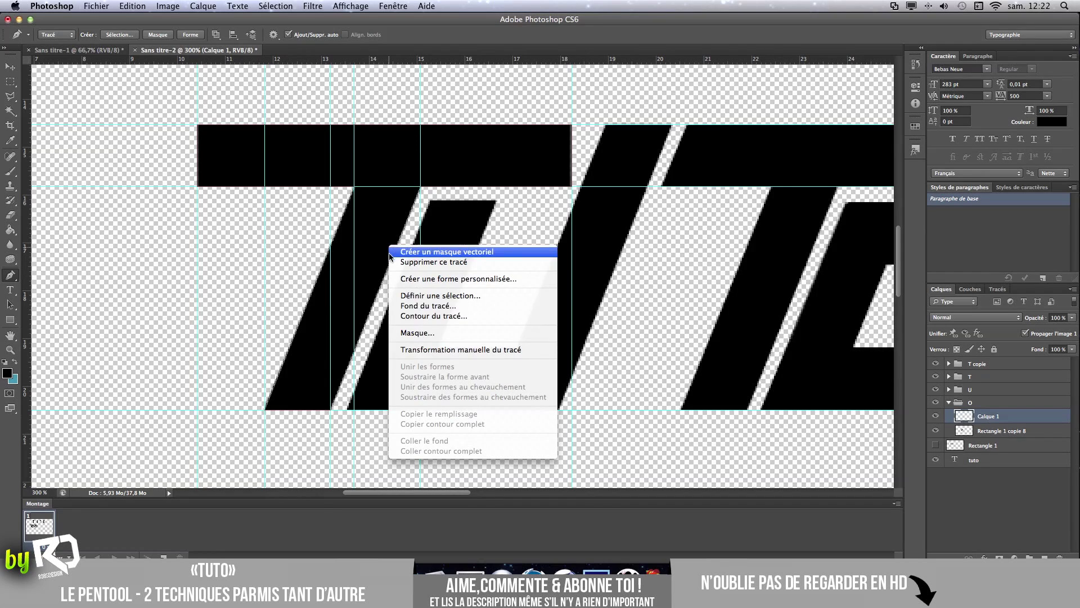
left_click(428, 307)
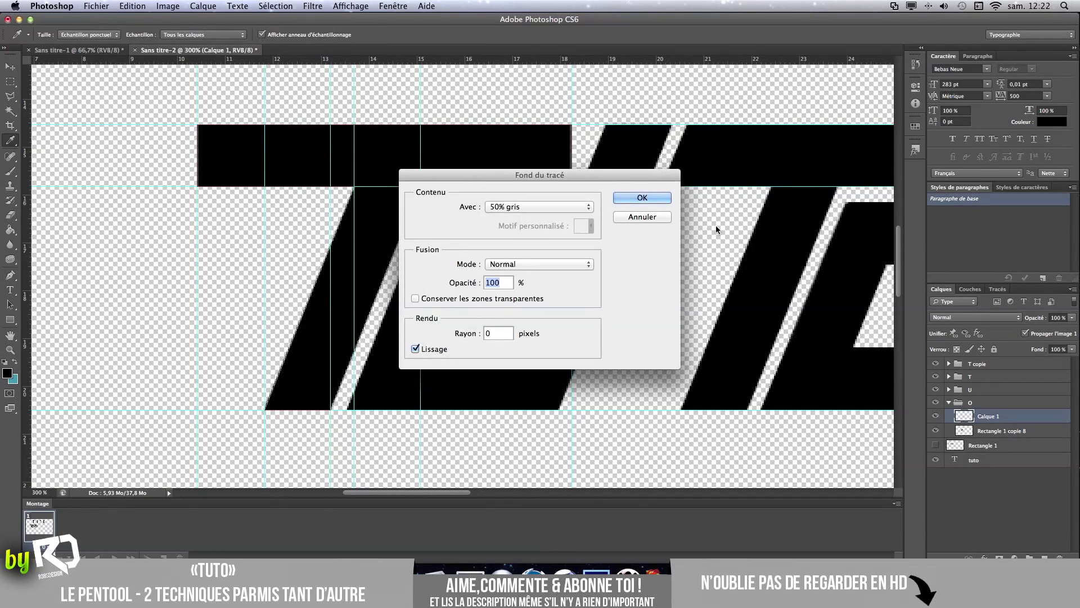
left_click(641, 195)
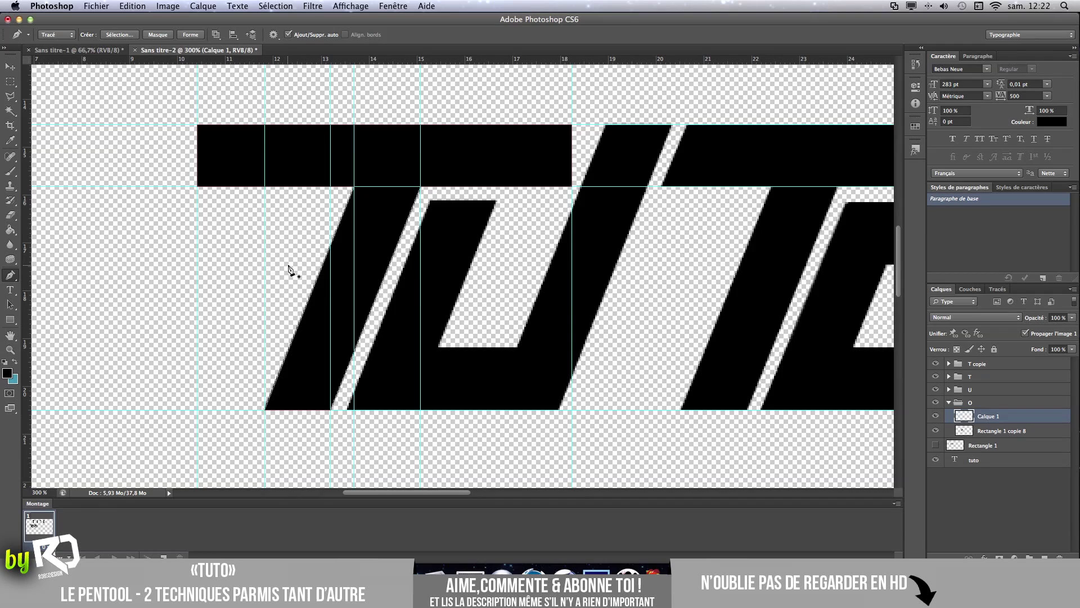
key("super+Tab")
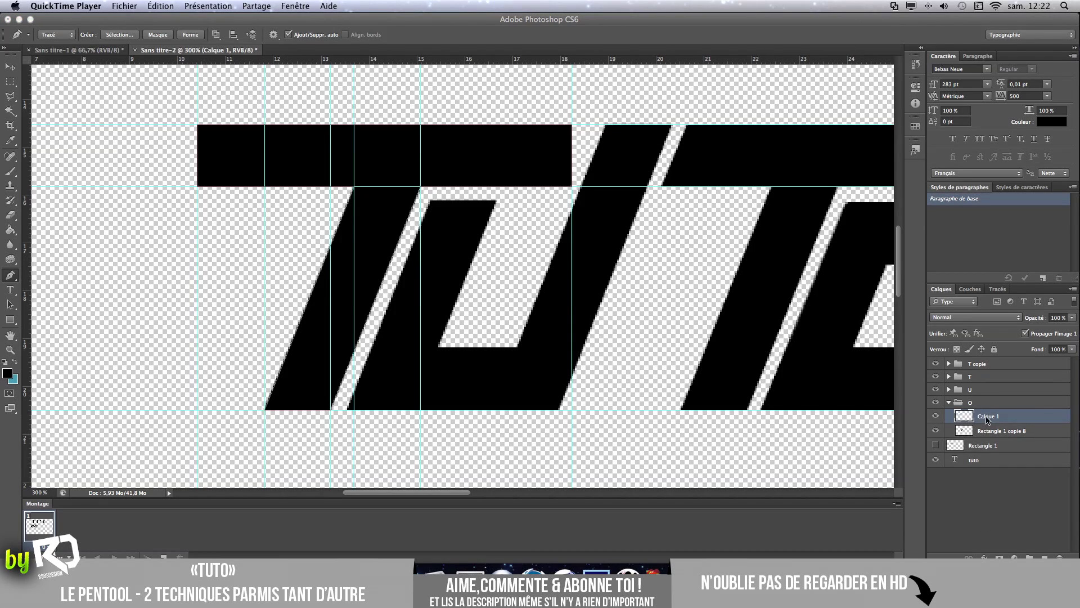
Move the Calque 1 layer out of the O group to the top of the layer stack.
left_click(986, 420)
left_click_drag(982, 416, 980, 360)
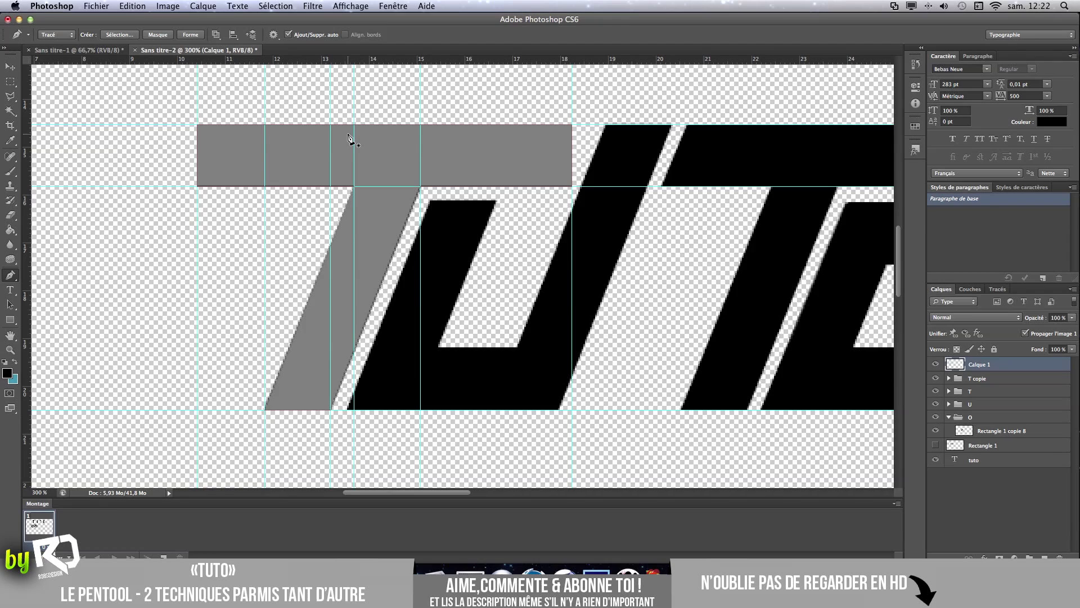
left_click(10, 66)
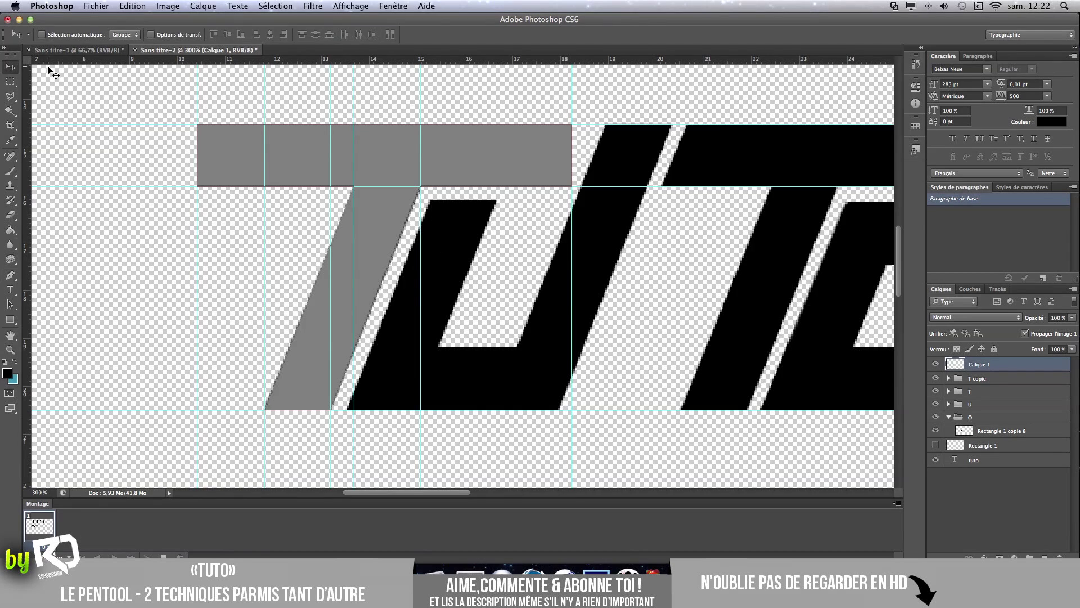
Expand the U group and select its layer Rectangle 1 copie 5.
scroll(382, 162, "right", 5)
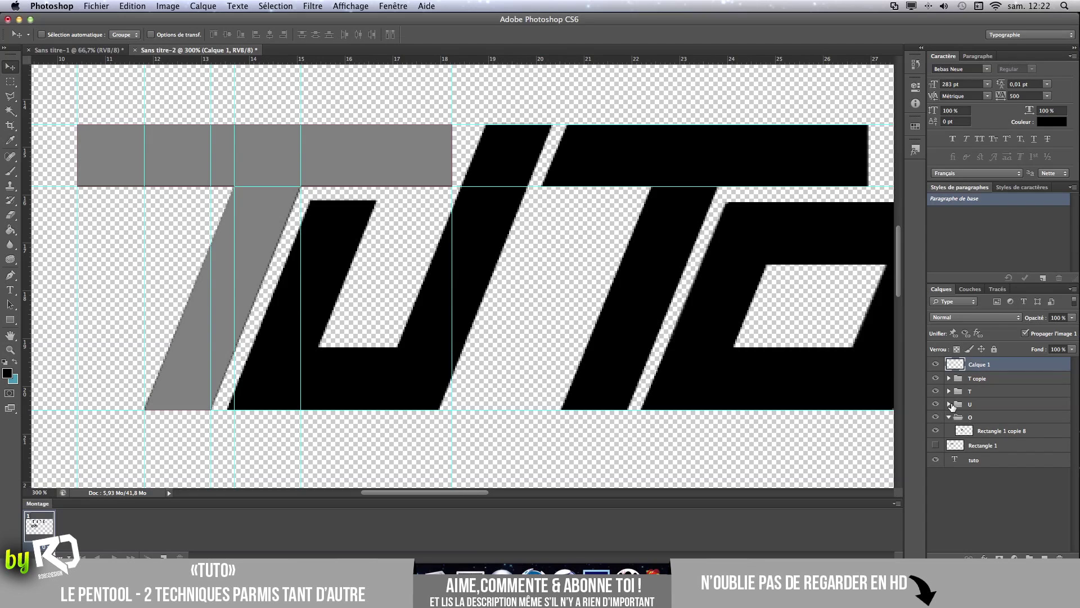
left_click(949, 404)
left_click(961, 418)
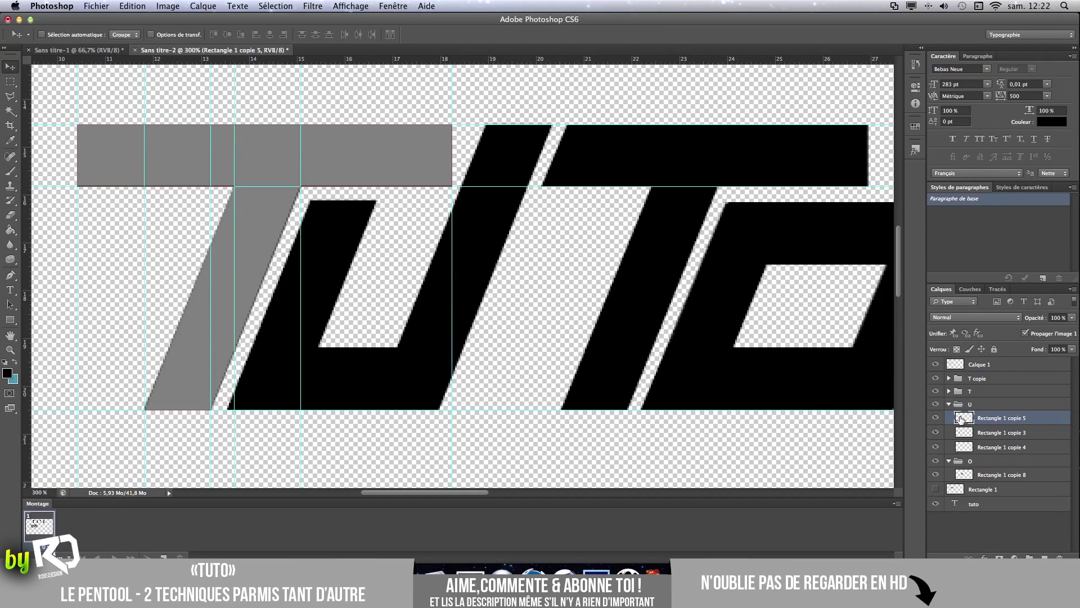
left_click(968, 420, "super")
left_click(969, 437, "super")
left_click(965, 446, "super")
left_click(966, 437, "super")
key("super+s")
left_click(610, 451)
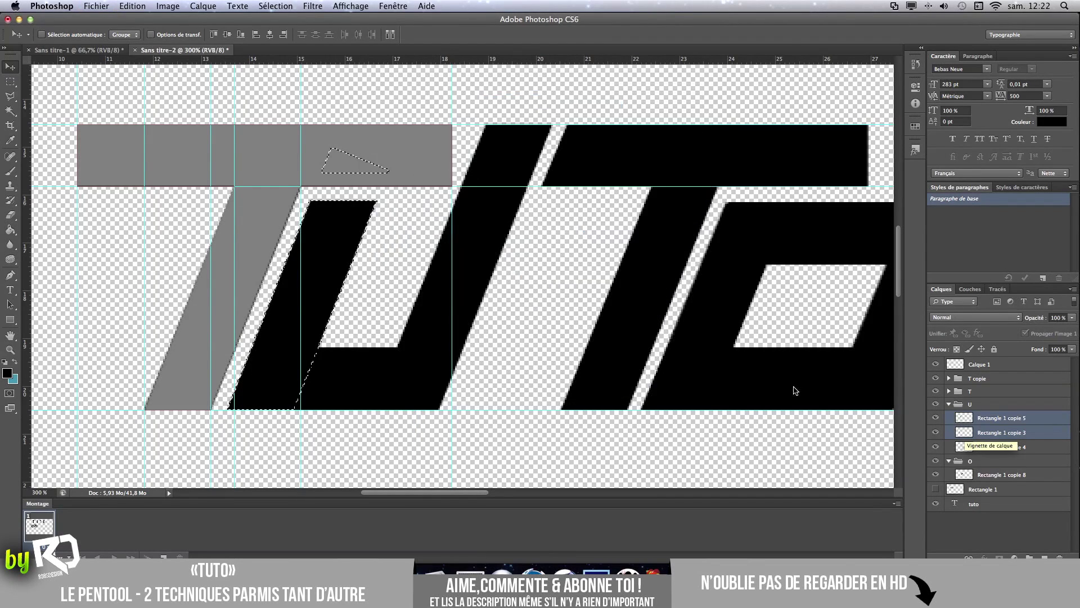
key("super+d")
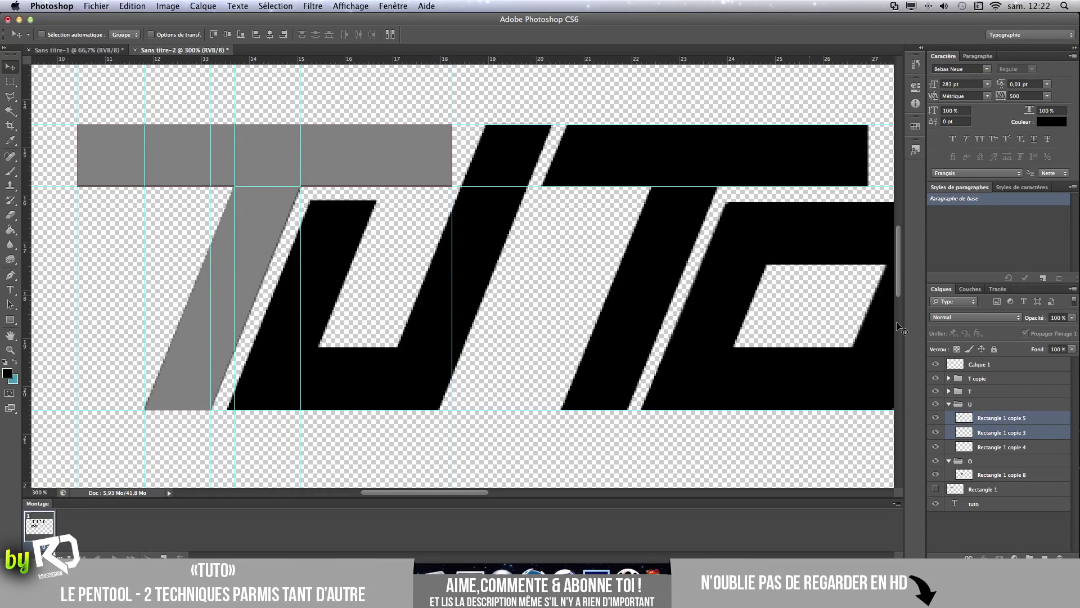
Export the first T's path to Illustrator as T(1).ai in the Bureau folder.
left_click(997, 288)
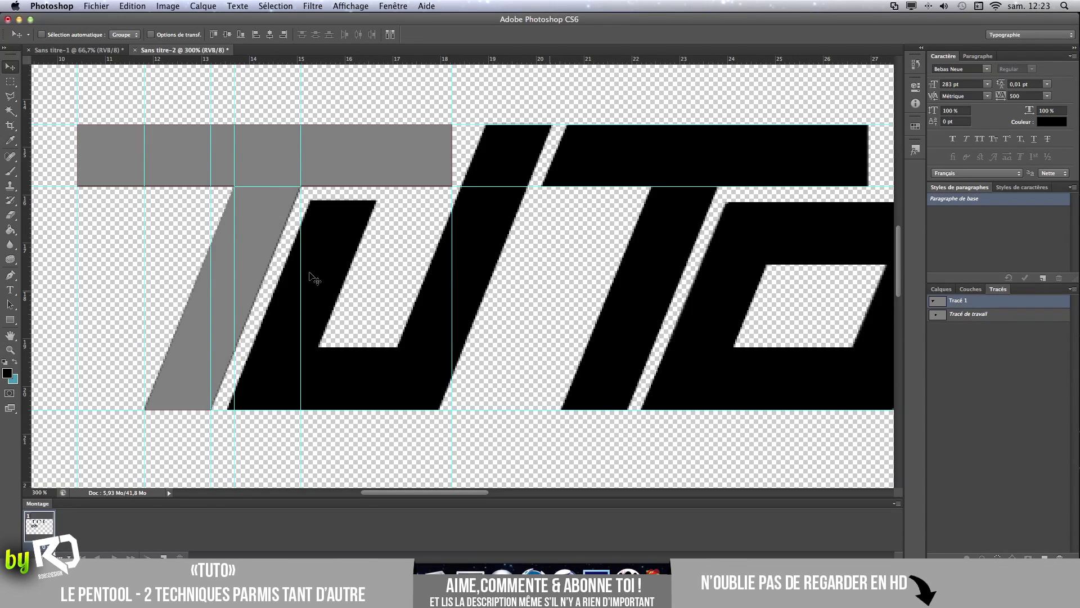
left_click(90, 4)
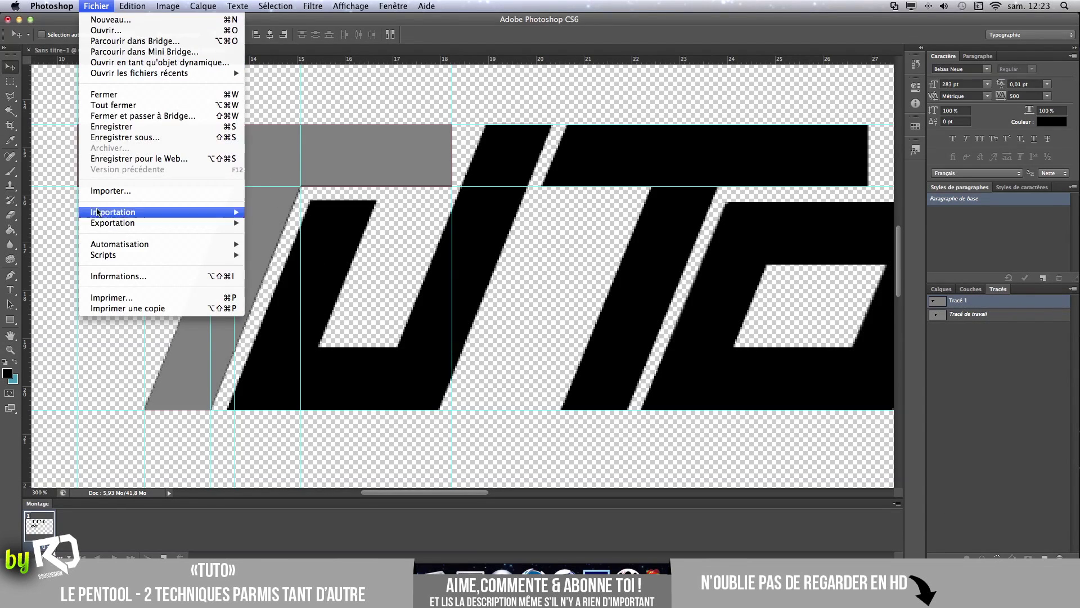
mouse_move(112, 212)
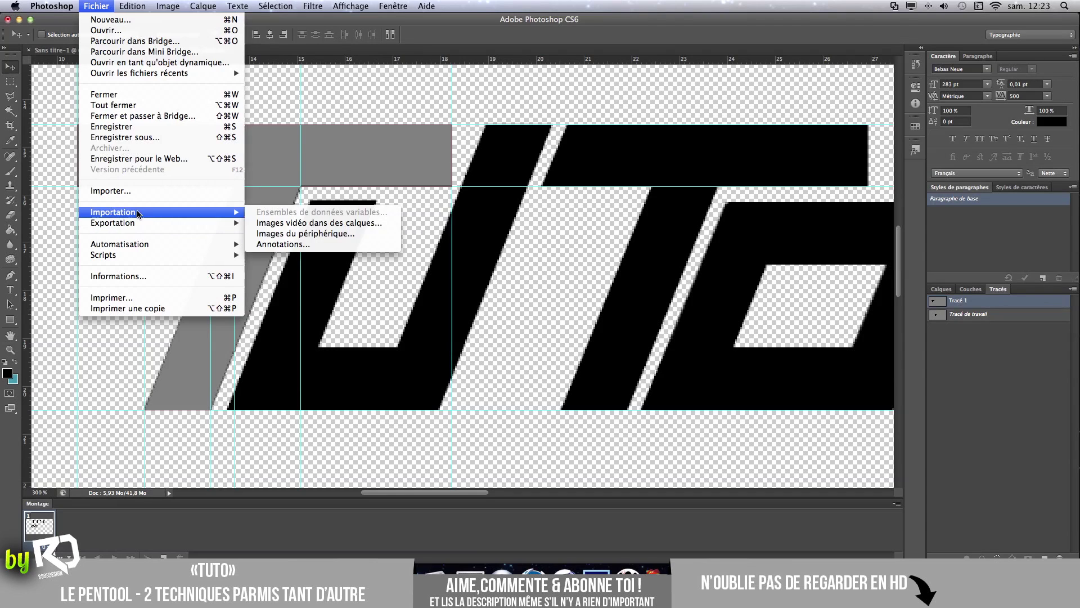
mouse_move(236, 223)
left_click(260, 244)
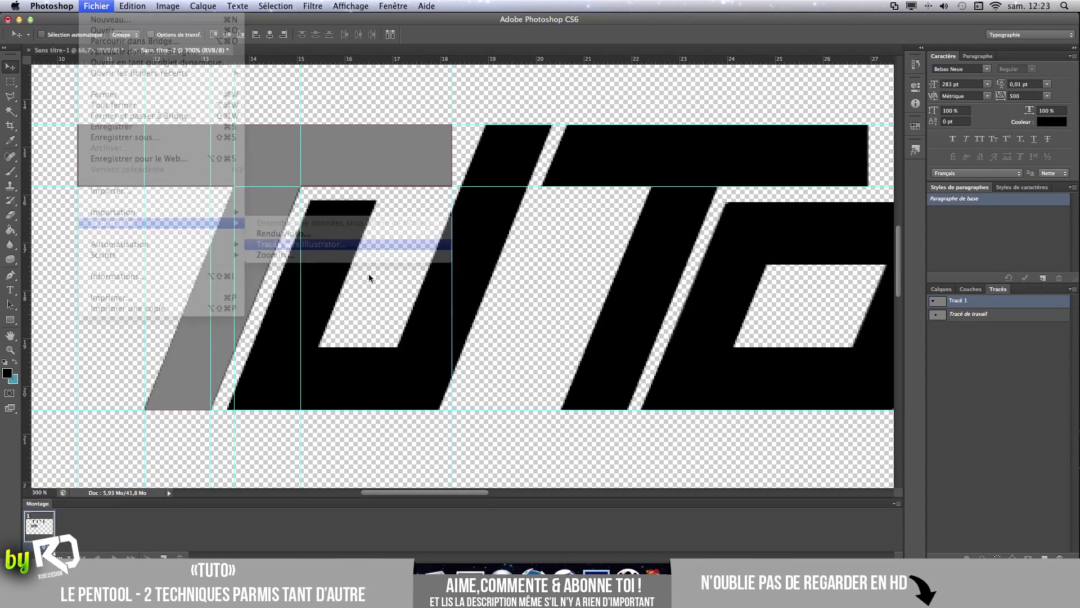
left_click(606, 202)
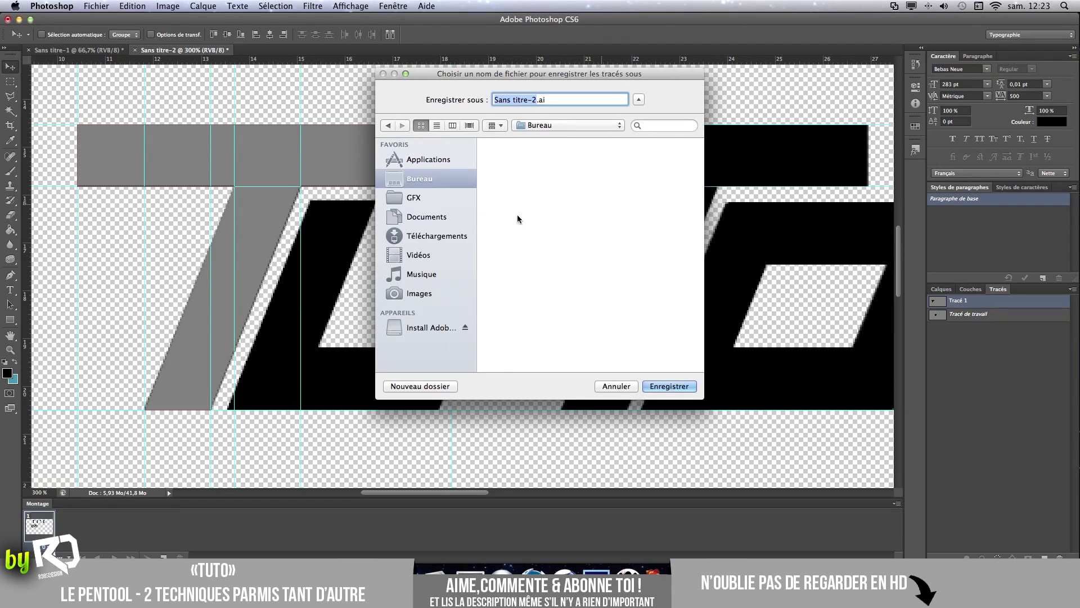
type("T")
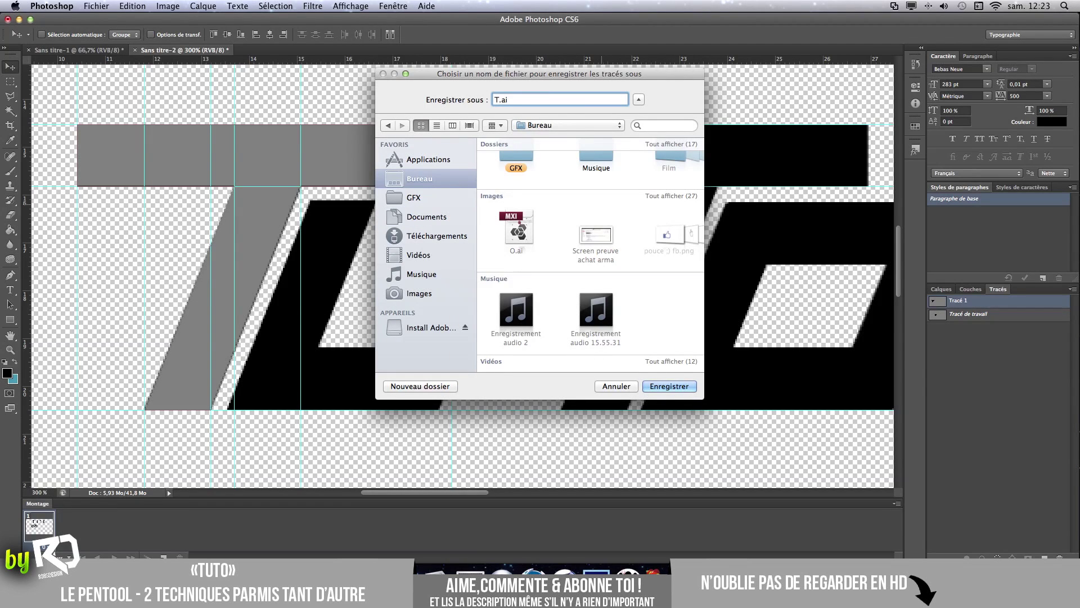
type("(1)")
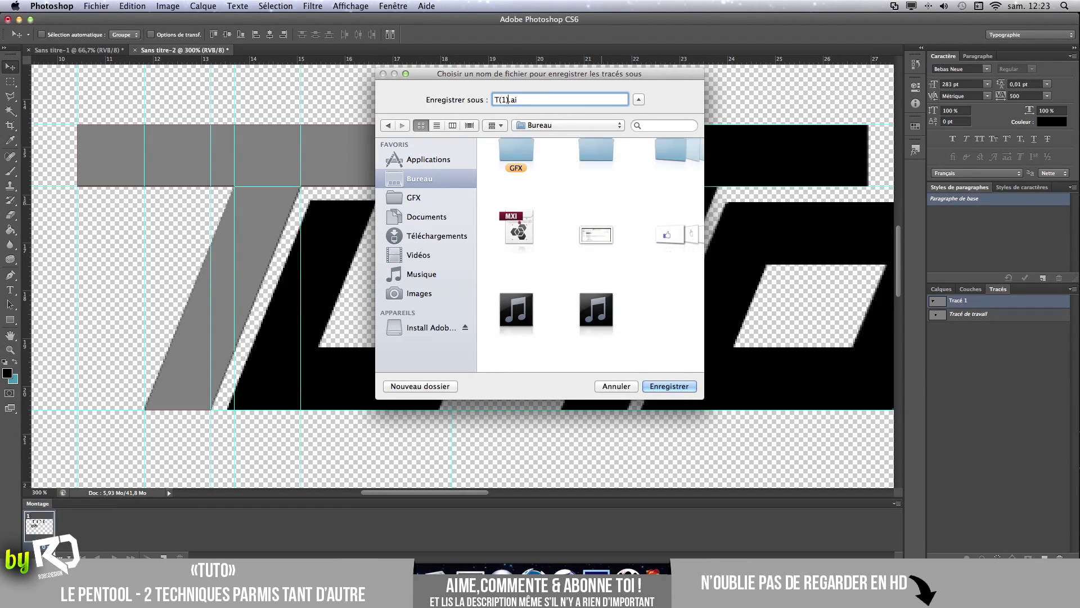
key("Return")
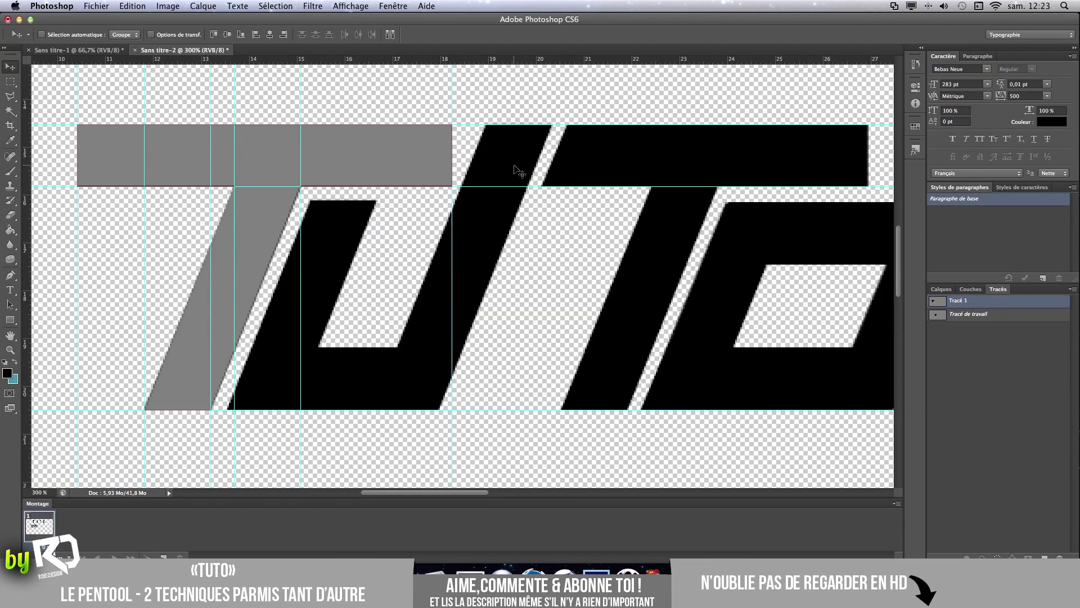
Delete both the work path and Tracé 1, undoing any accidental layer deletion, and return to the layer list.
left_click(1025, 588)
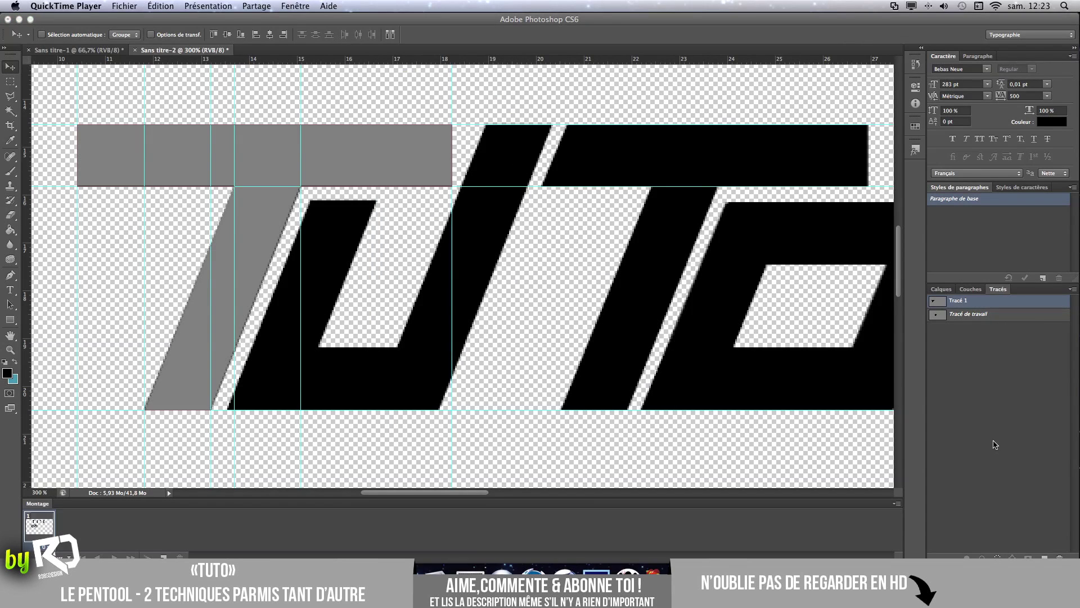
left_click(977, 335)
left_click(973, 315)
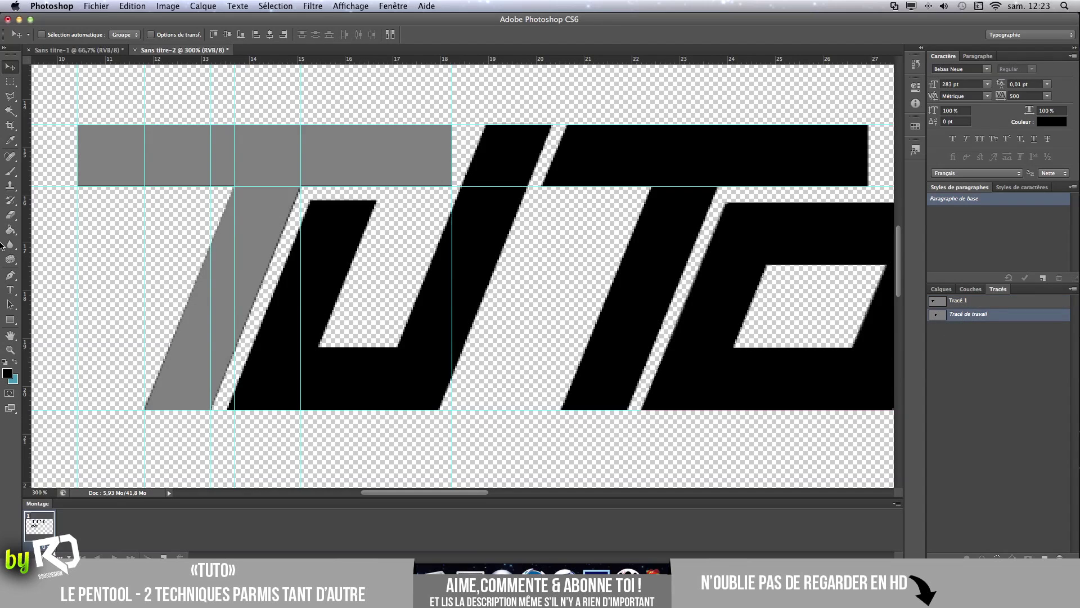
key("Delete")
key("Delete")
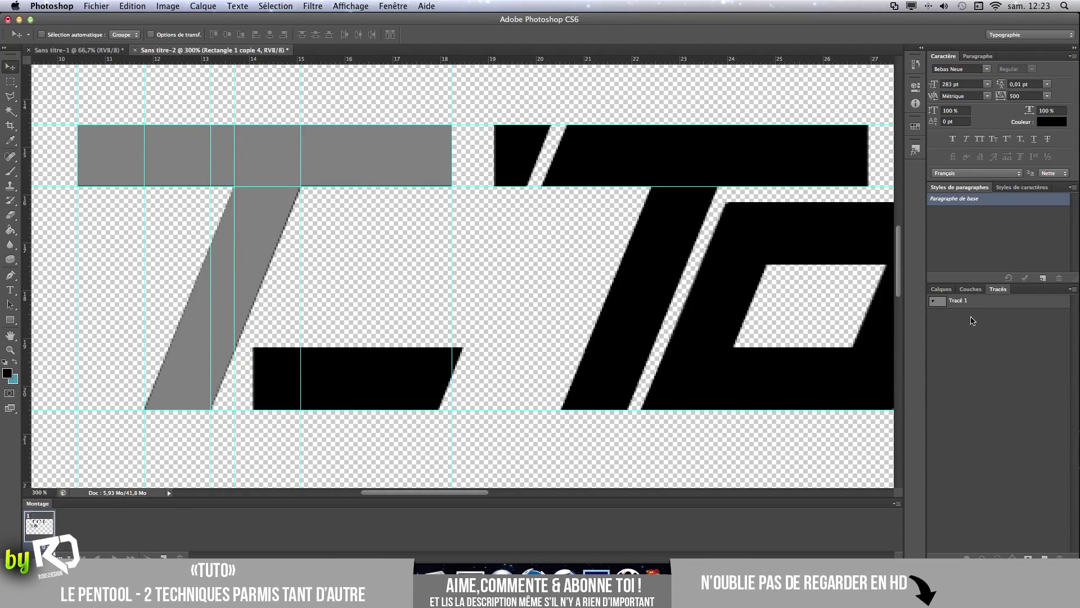
key("super+z")
left_click(979, 307)
key("Delete")
left_click(941, 289)
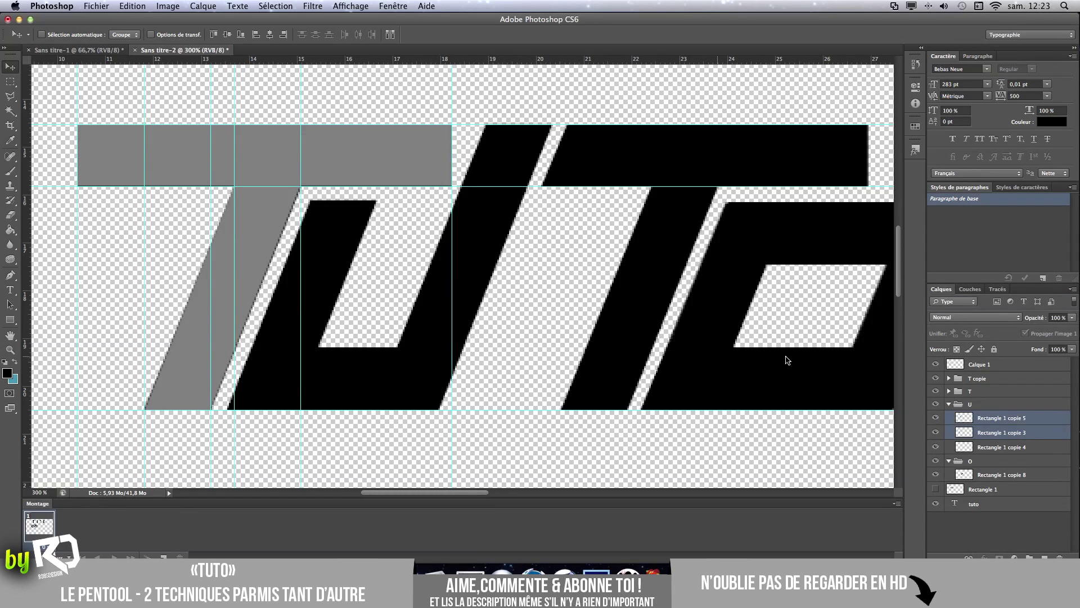
Load the outline of the U layer Rectangle 1 copie 3 as a selection.
key("super+Tab")
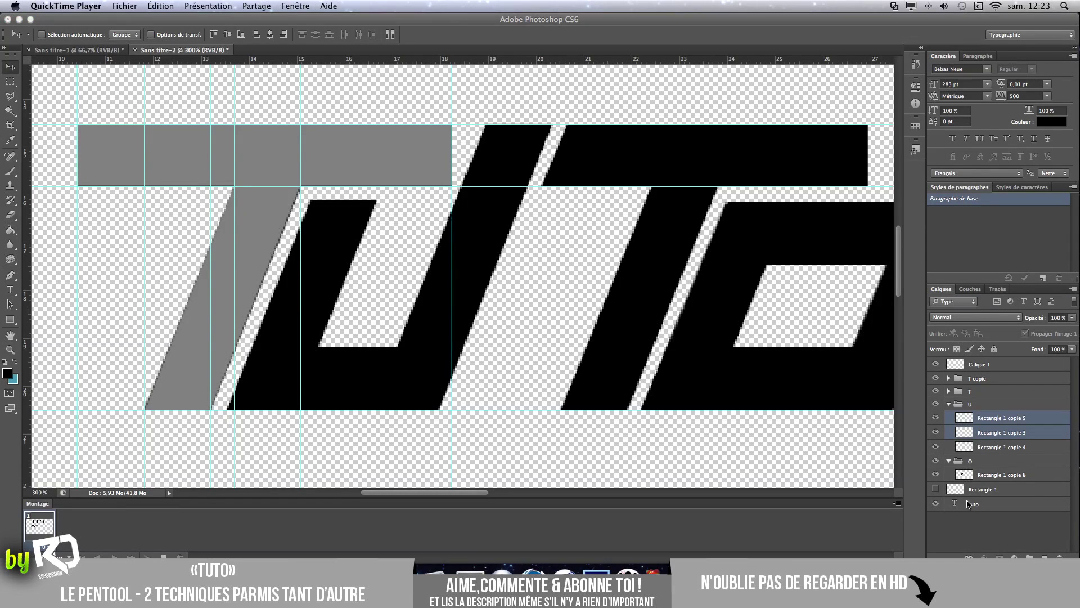
key("super+Tab")
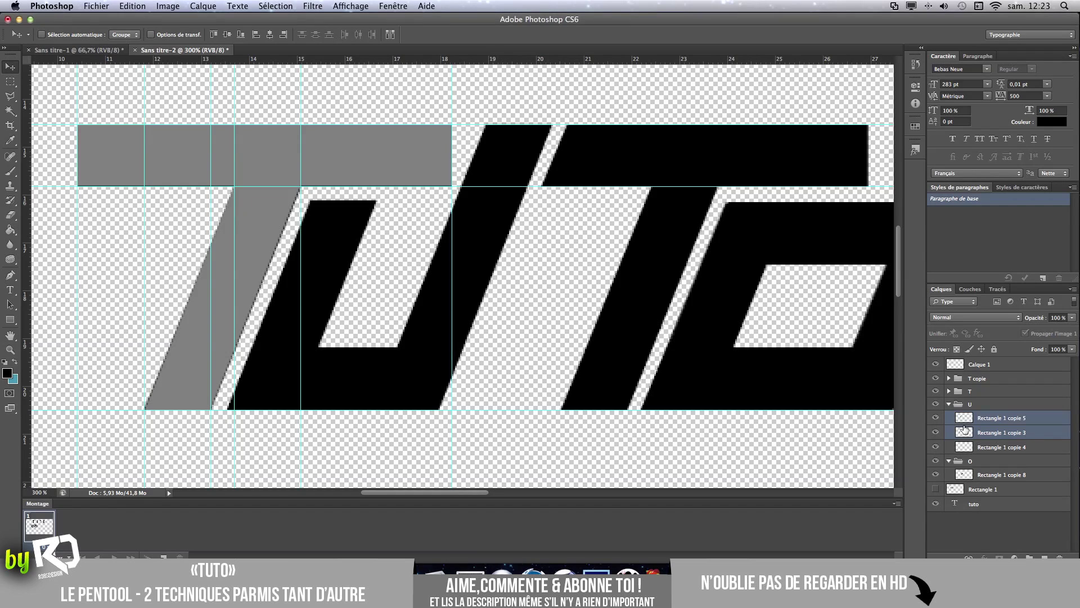
left_click(967, 421, "super")
left_click(968, 447, "super")
left_click(964, 432, "super")
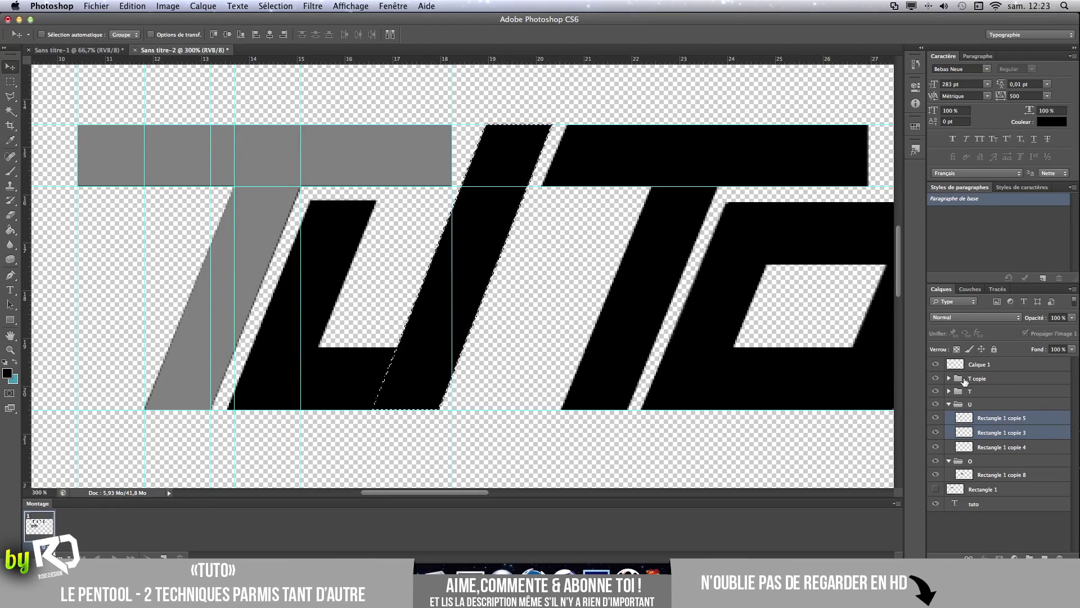
left_click(972, 434, "super")
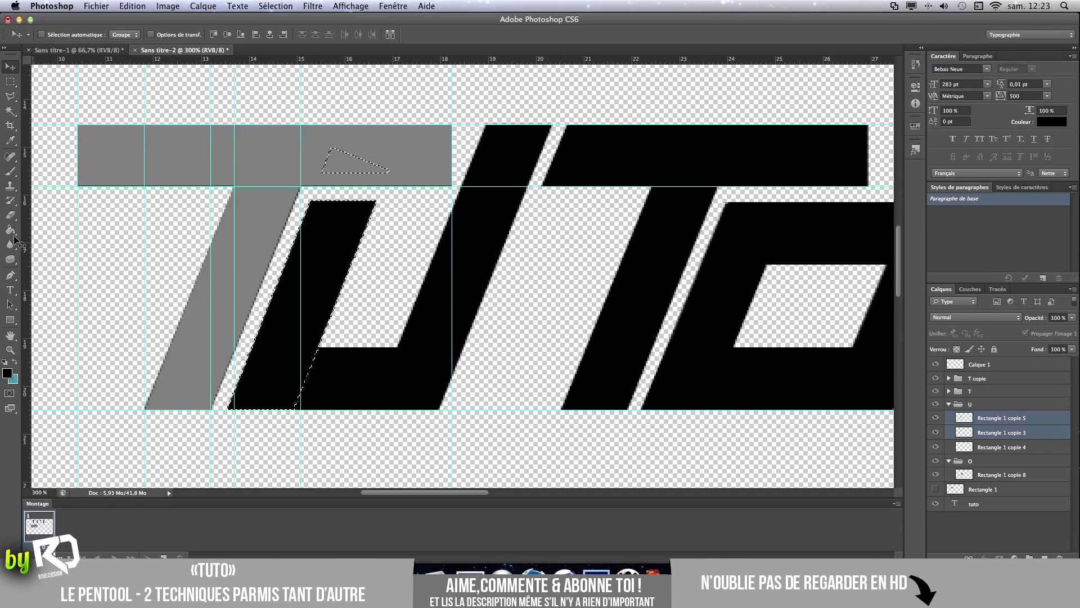
Erase the stray triangle above the U on layer Rectangle 1 copie 3 with the Eraser, and deselect.
left_click(10, 214)
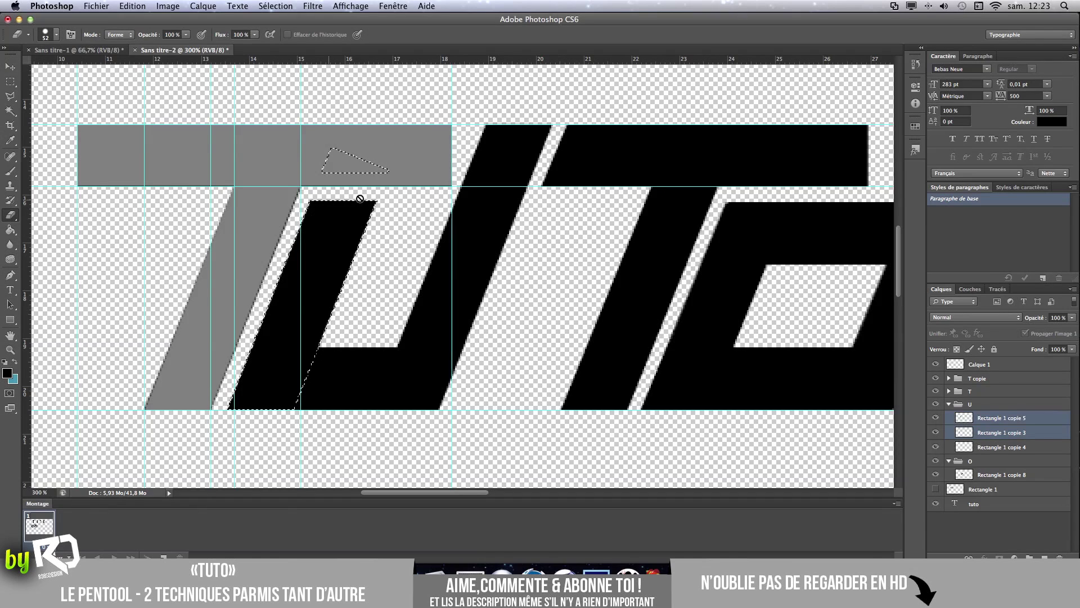
left_click(347, 154)
left_click(624, 197)
left_click(963, 420)
left_click(963, 432, "ctrl")
left_click(963, 432, "ctrl")
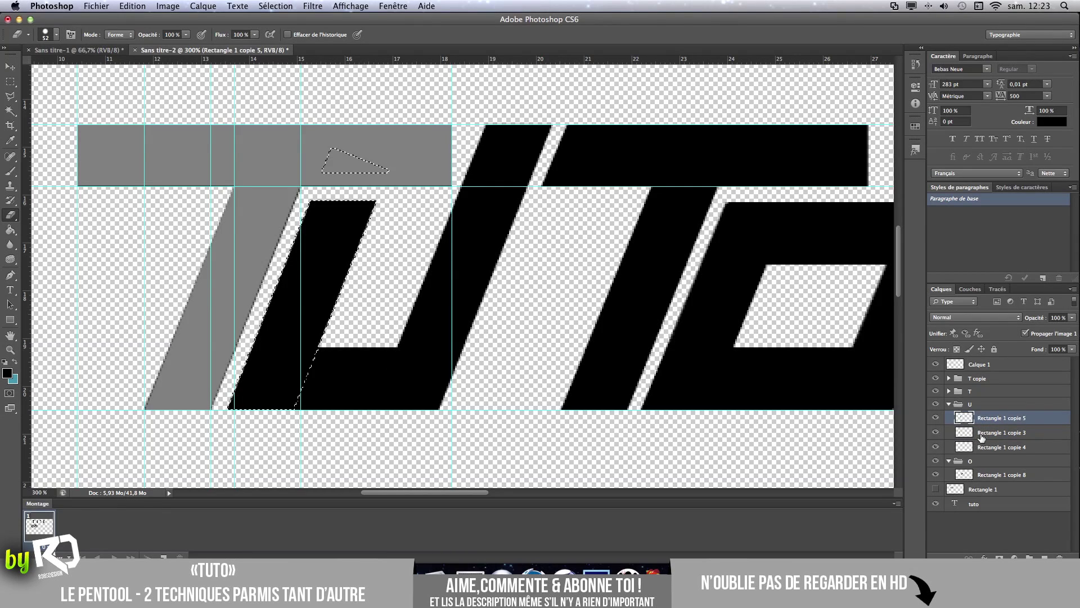
left_click(964, 432)
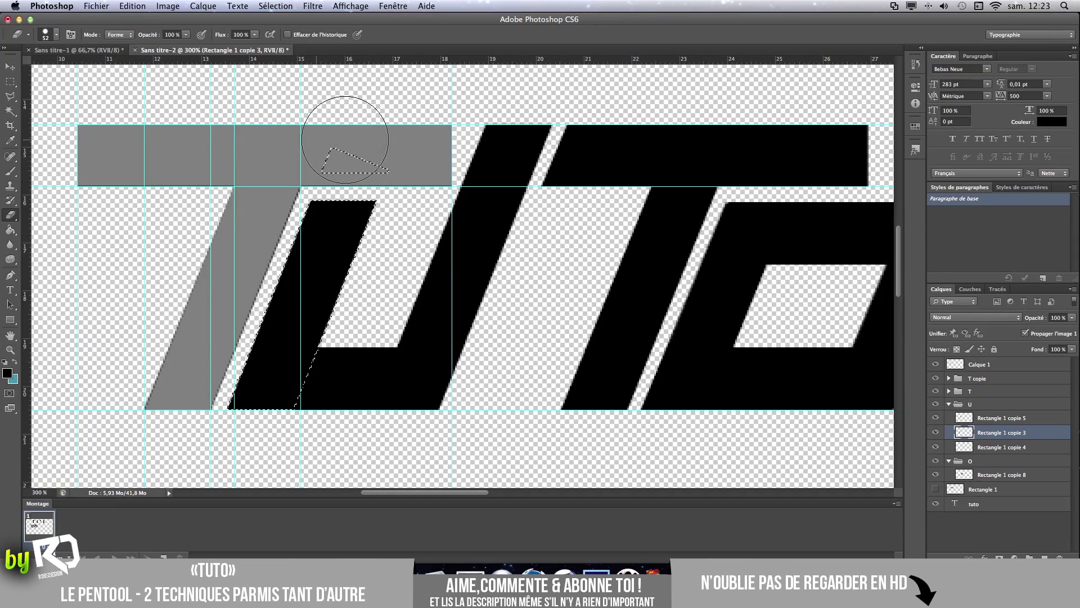
key("ctrl+d")
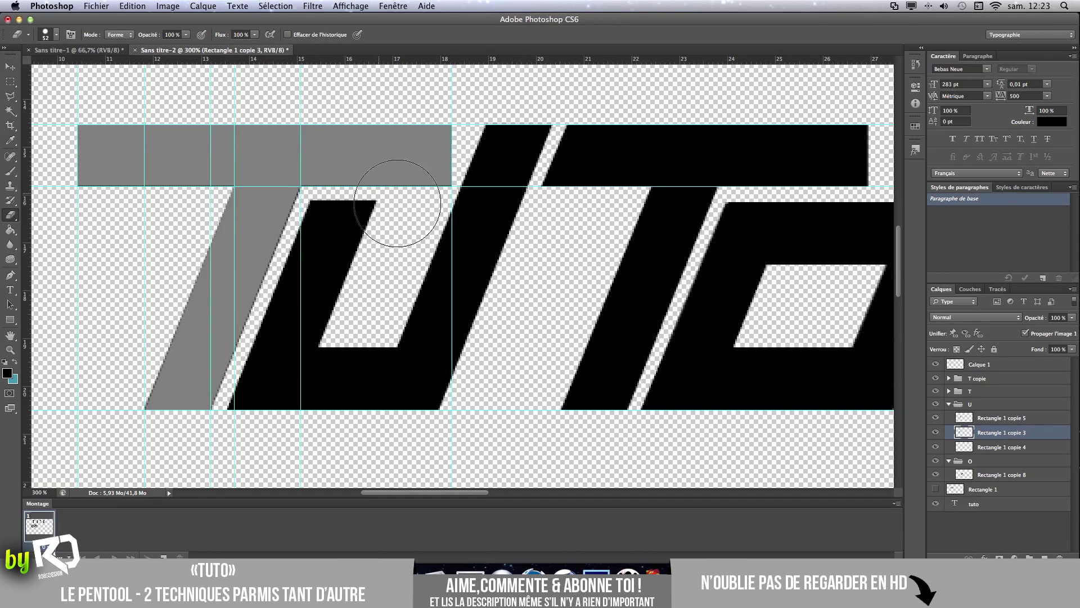
Load the combined outline of the U group's three layers as a selection and try to convert it to a path.
left_click(967, 447, "super")
left_click(966, 432, "shift+super")
left_click(964, 419, "shift+super")
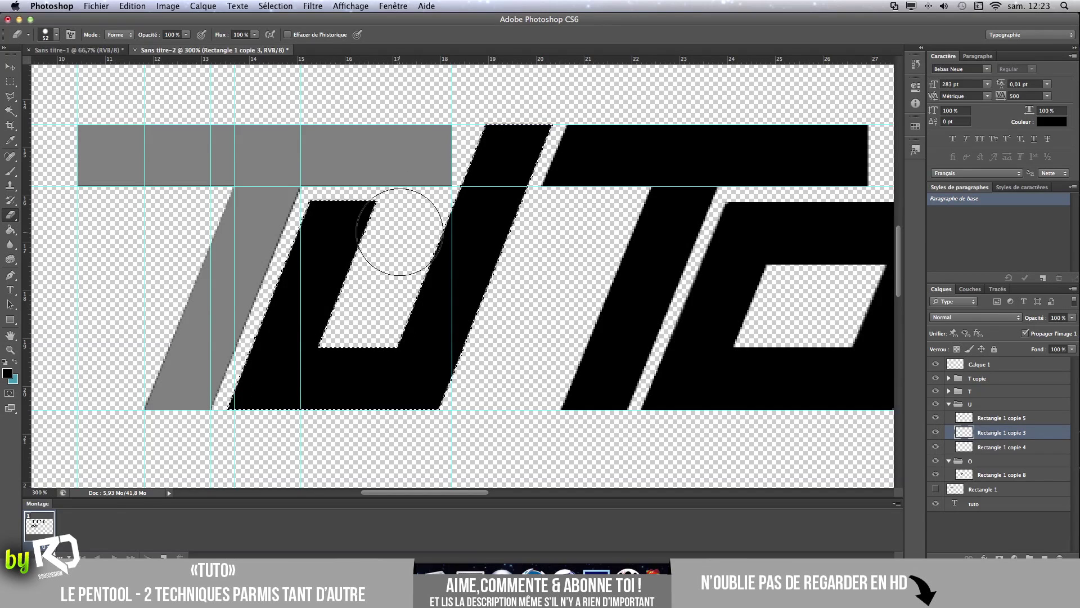
left_click(8, 99)
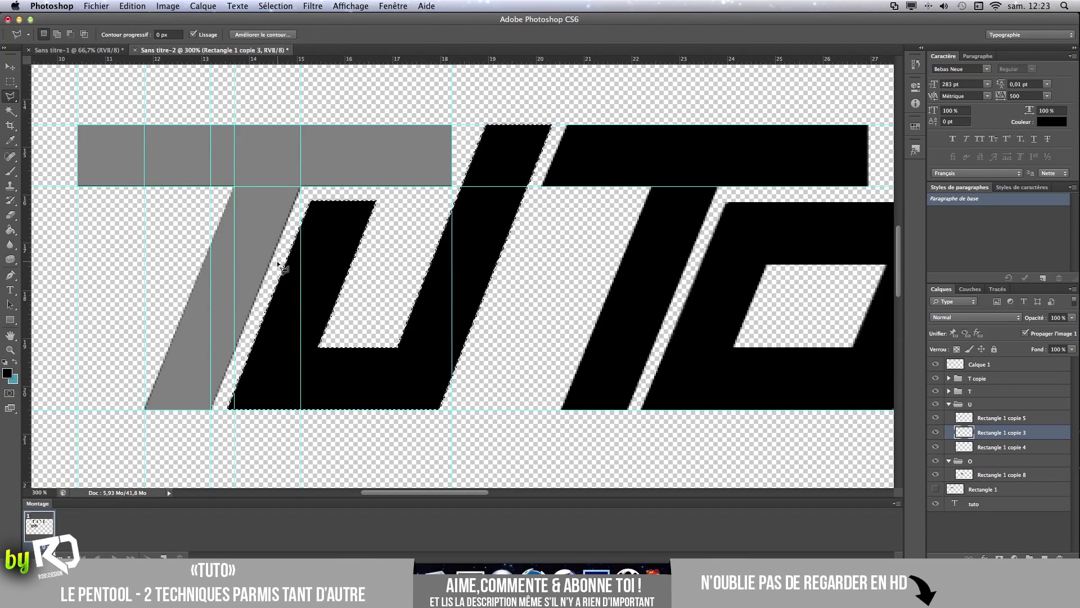
right_click(280, 260)
left_click(319, 324)
key("Return")
Examine the slanted edges of the U's tall arm at pixel level.
key("super+plus")
key("super+plus")
key("super+plus")
key("super+plus")
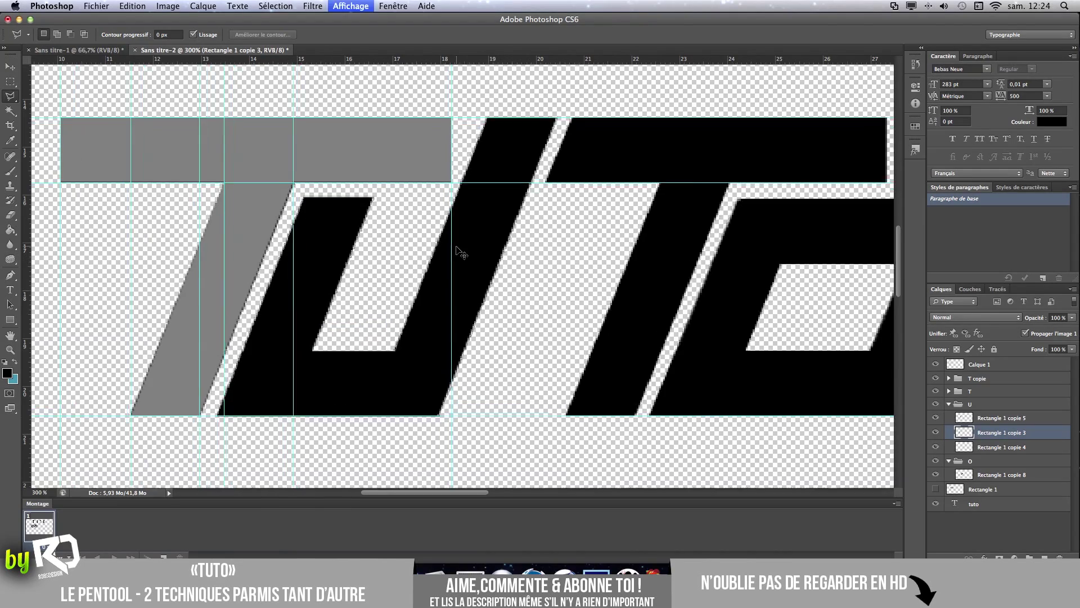
key("super+plus")
key("super+plus")
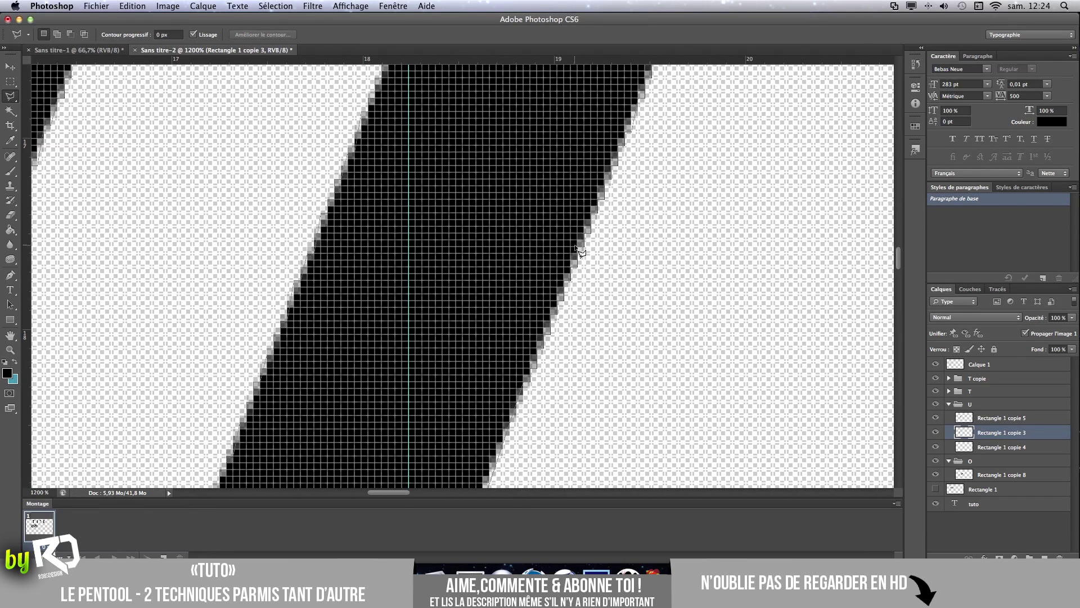
key("super+minus")
key("super+minus")
key("super+minus")
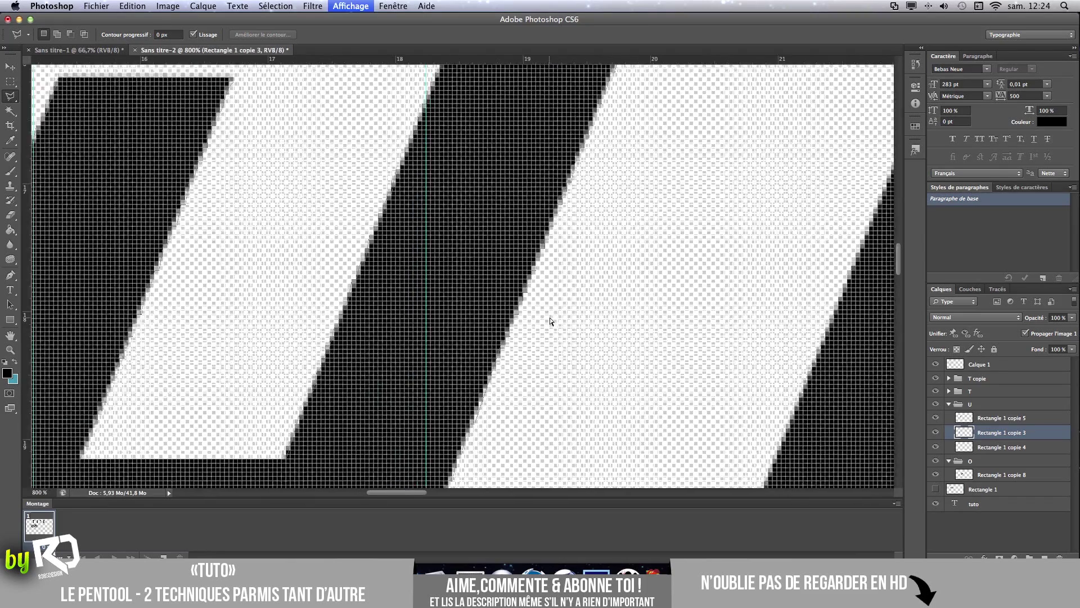
key("super+minus")
key("super+minus")
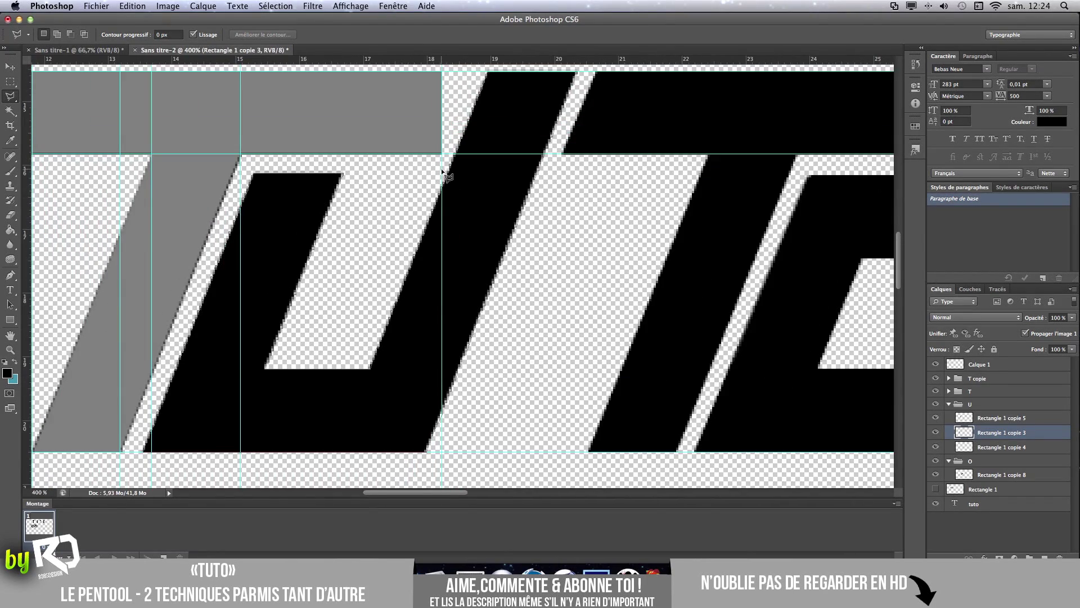
Move two vertical guides onto the top-left and top-right corners of the U's tall arm.
left_click(11, 66)
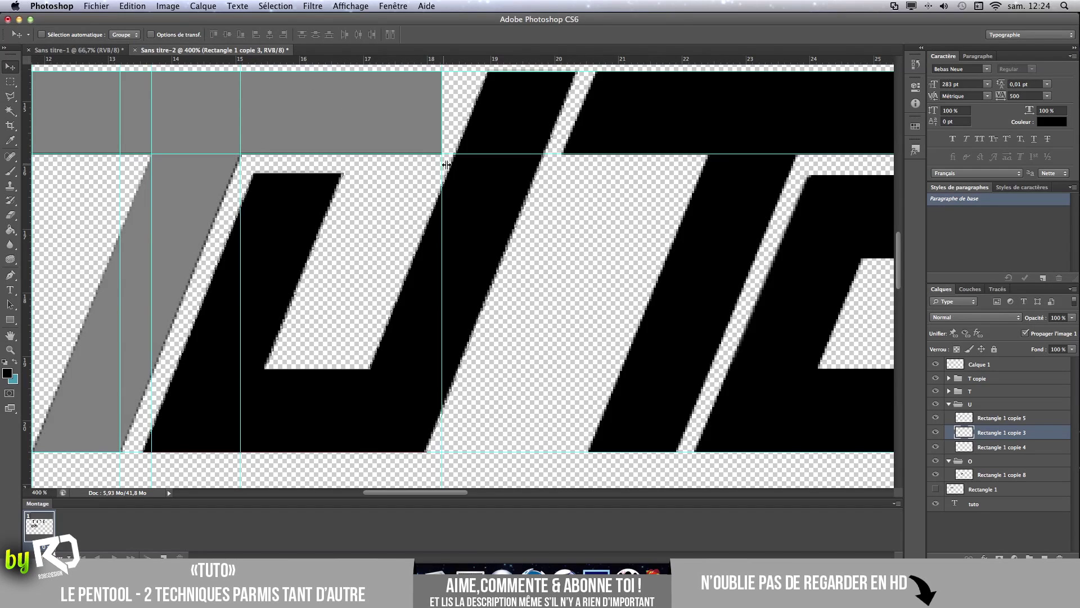
left_click(997, 289)
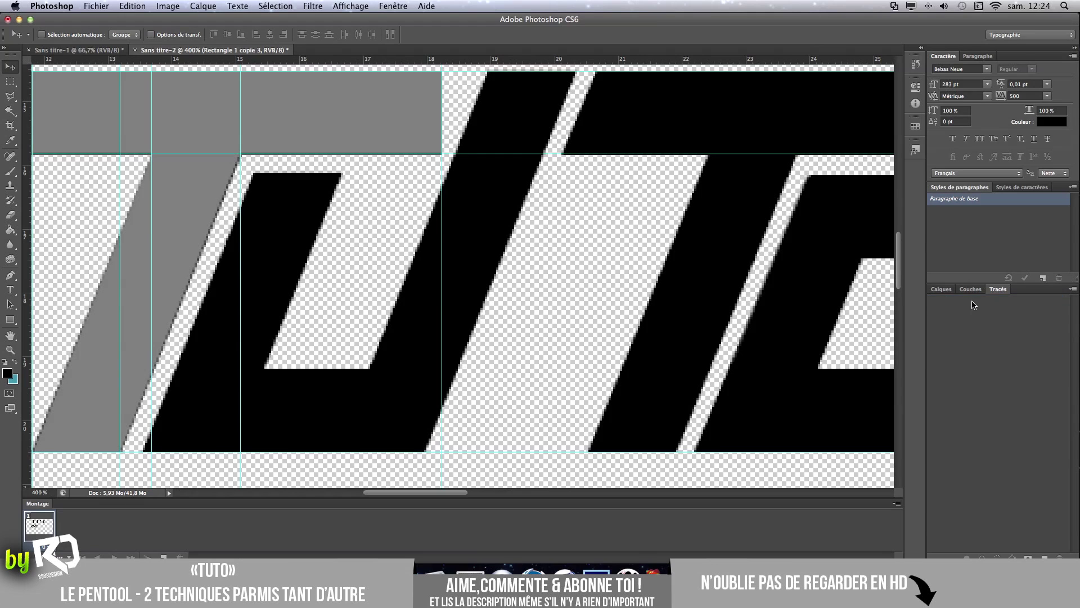
left_click(940, 289)
left_click_drag(442, 182, 489, 176)
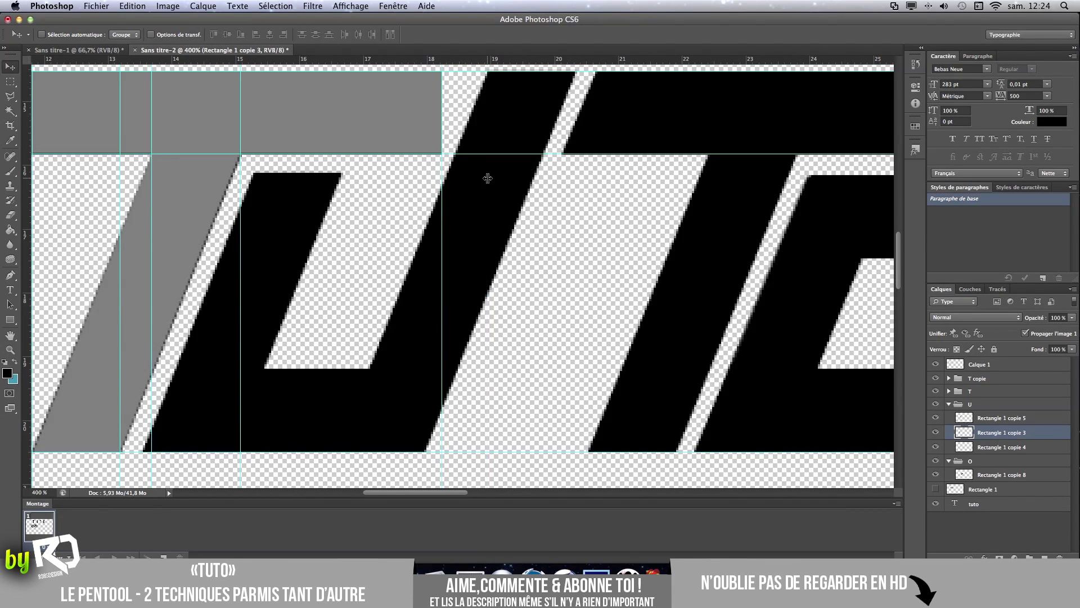
left_click_drag(240, 161, 576, 158)
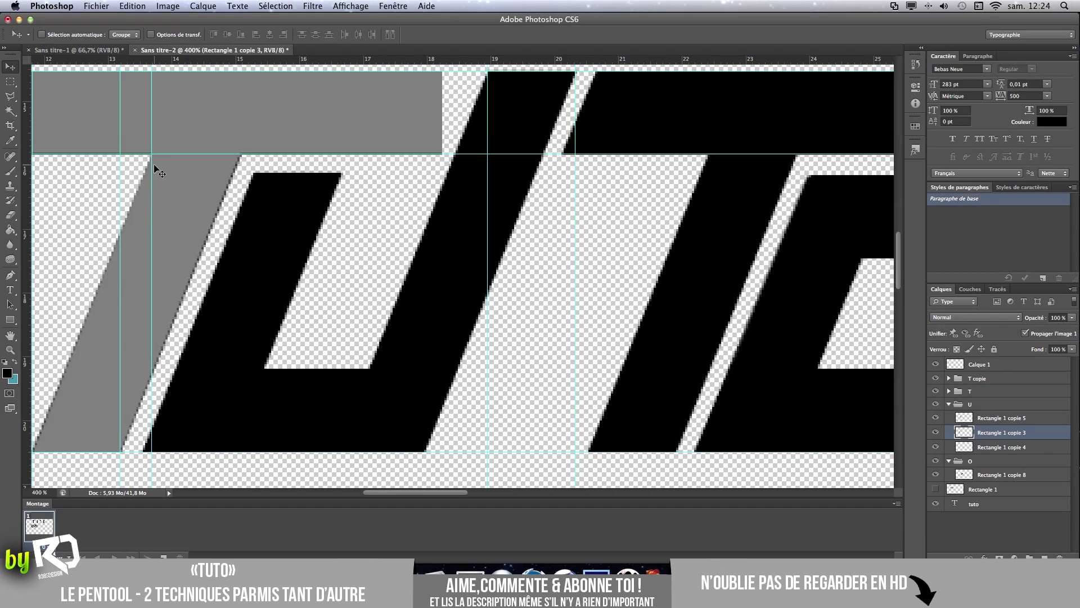
Move the horizontal guide to the top edge of the U's short arm and two vertical guides to the U's bottom corners.
left_click_drag(228, 153, 230, 173)
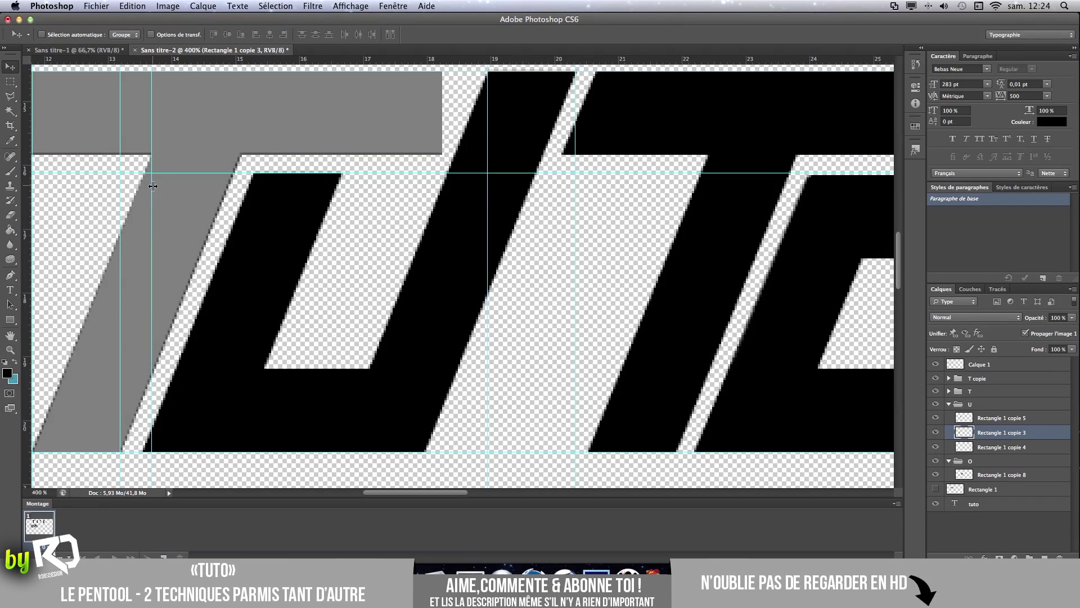
left_click_drag(152, 186, 425, 207)
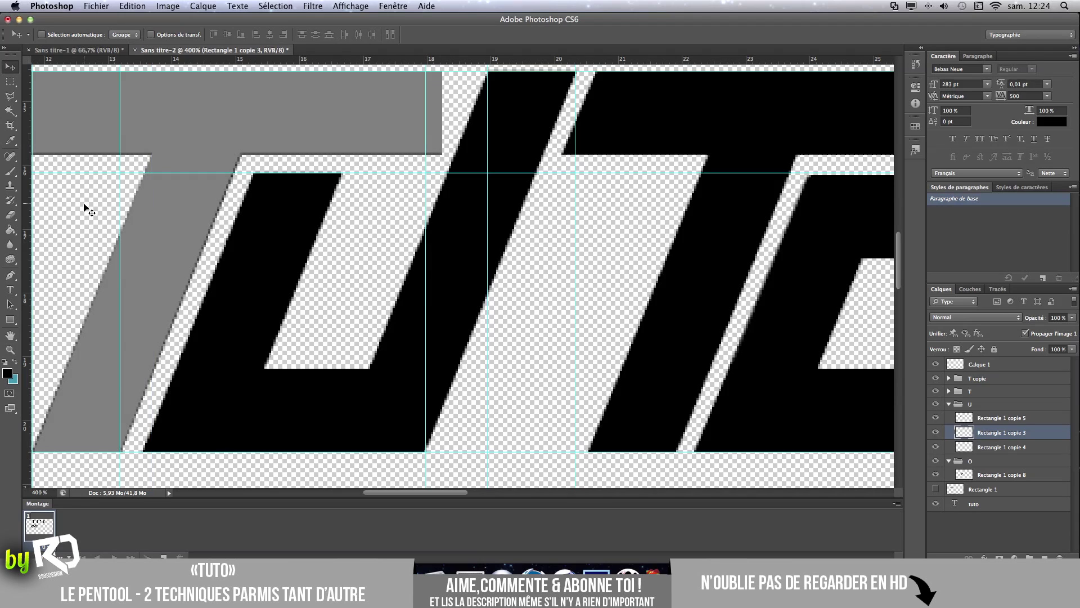
left_click_drag(121, 210, 146, 214)
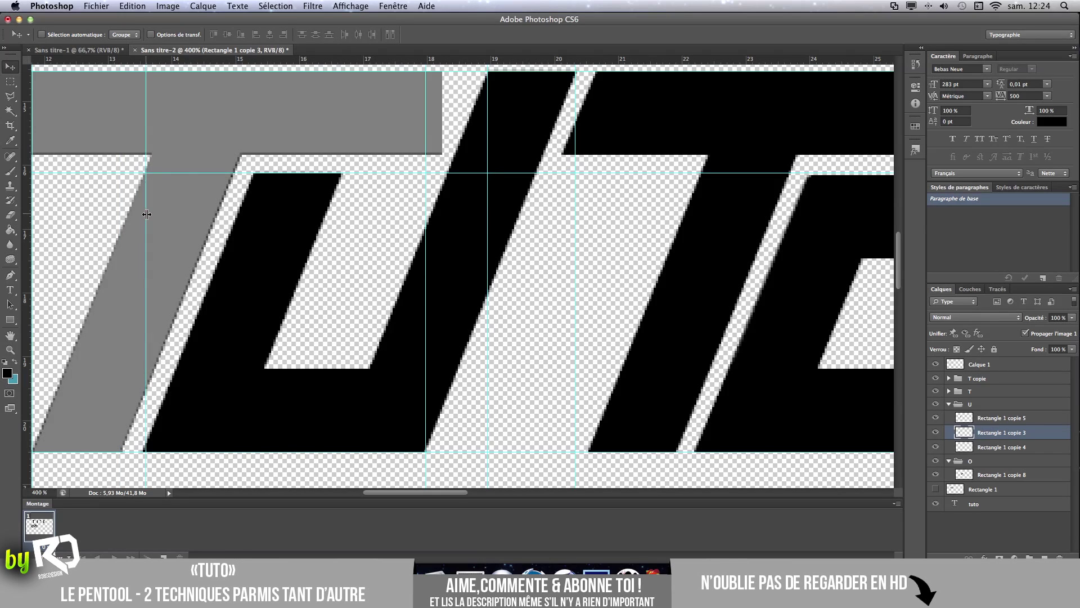
Fine-tune the vertical guide at the U's bottom-left corner at pixel level so it meets the solid black edge.
key("super+plus")
key("super+plus")
key("super+plus")
key("super+plus")
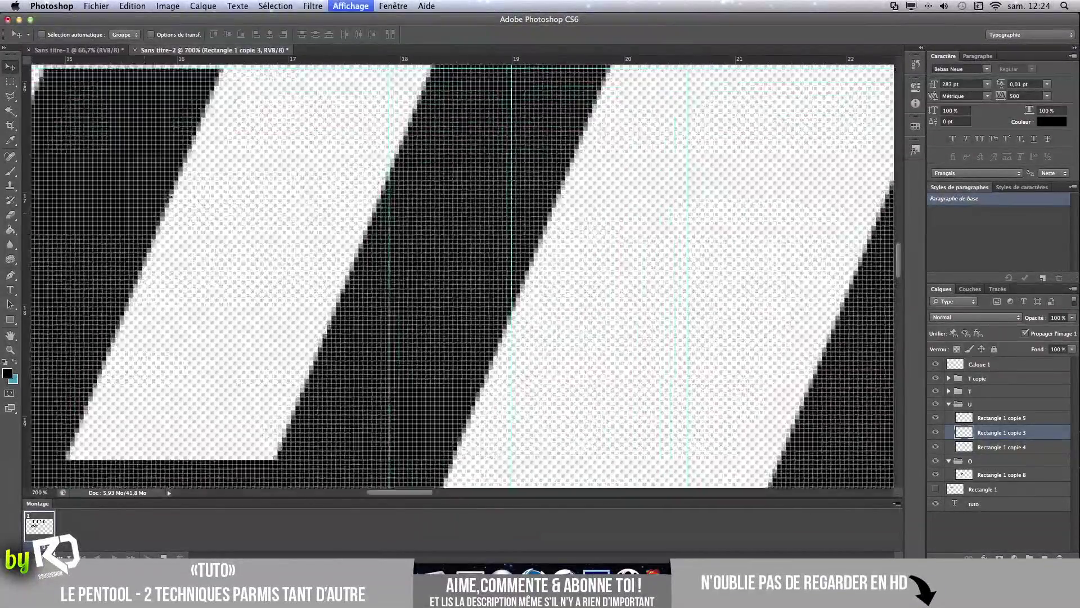
scroll(323, 192, "left", 10)
scroll(325, 188, "down", 8)
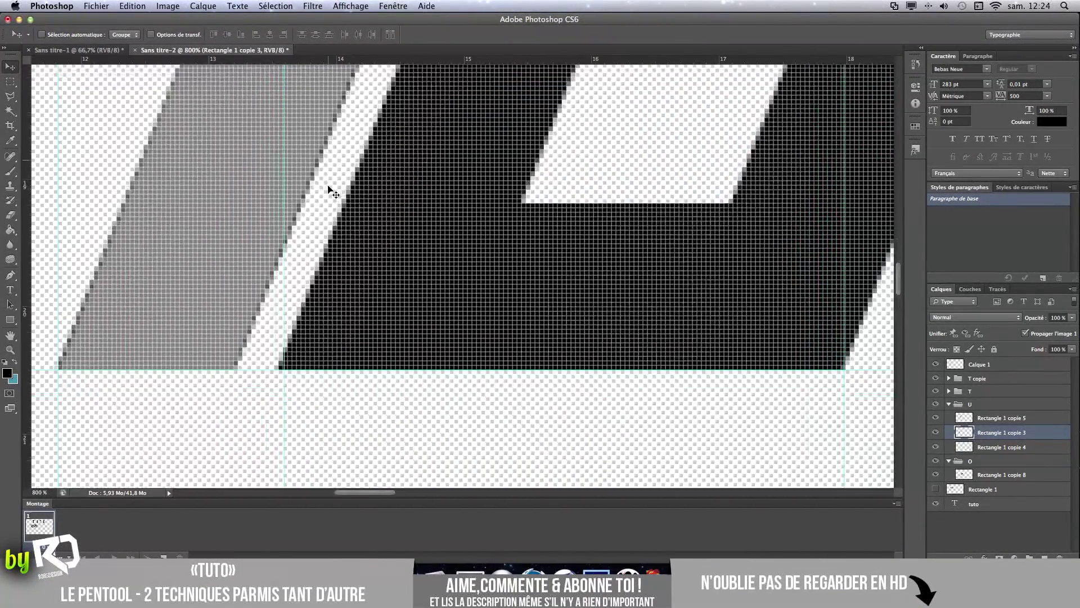
left_click_drag(286, 260, 274, 281)
left_click_drag(276, 286, 287, 293)
key("super+plus")
key("super+plus")
key("super+plus")
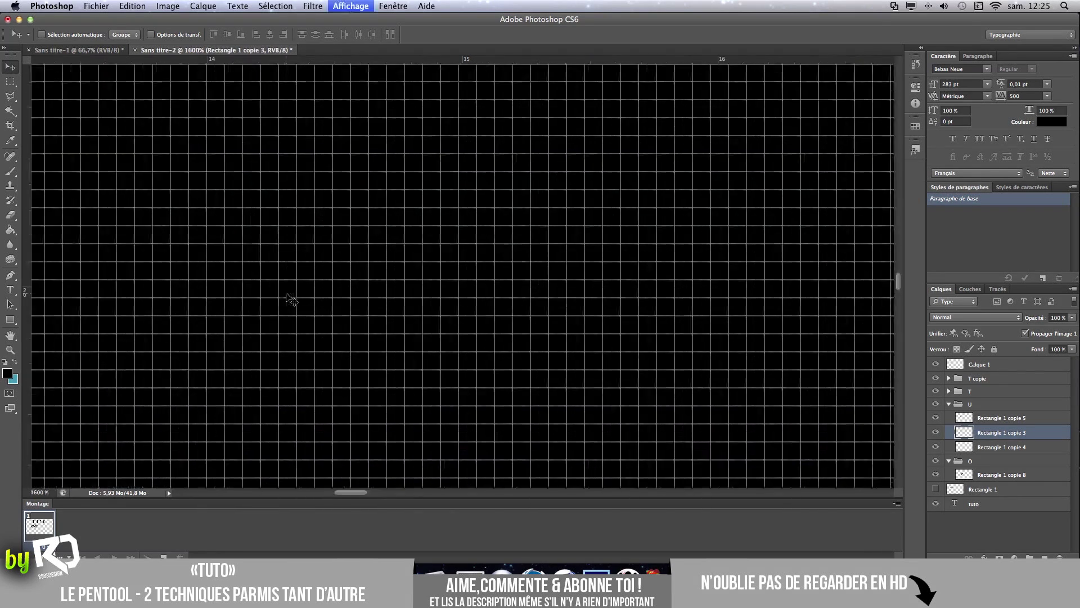
scroll(300, 288, "left", 5)
scroll(300, 292, "left", 5)
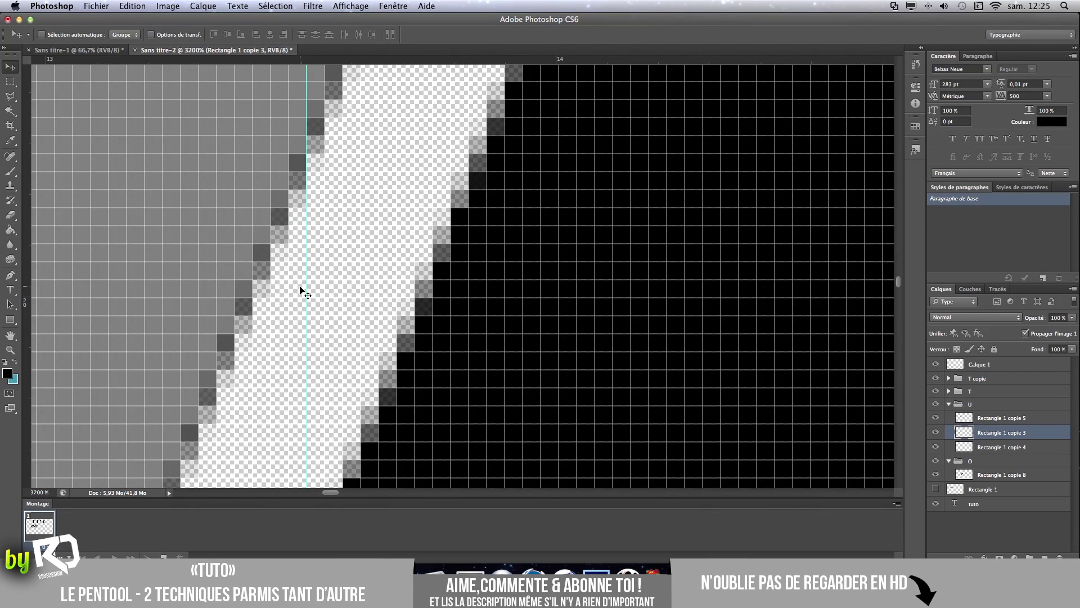
scroll(301, 290, "down", 3)
left_click_drag(306, 268, 325, 267)
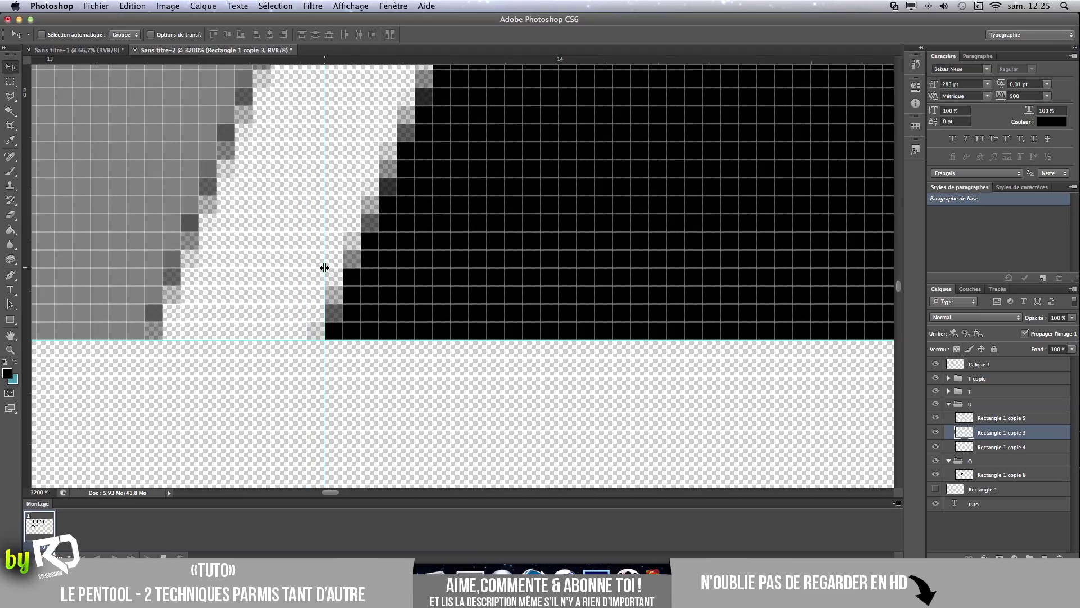
Move the vertical guide at the gray T's foot to the top-left corner of the U's short arm, aligned to the pixel.
key("super+minus")
key("super+minus")
key("super+minus")
key("super+minus")
key("super+minus")
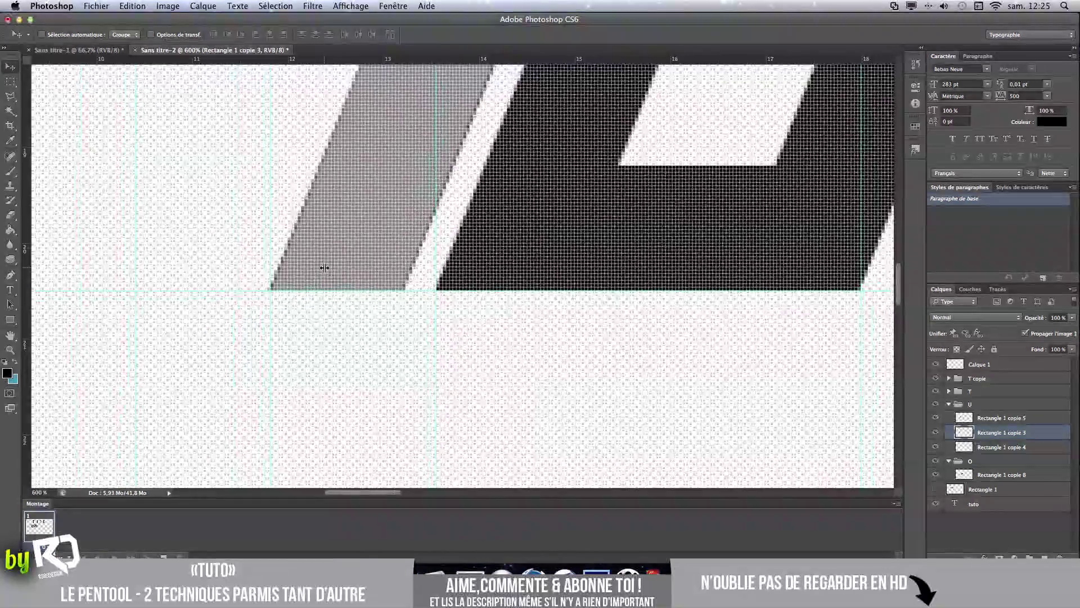
key("super+minus")
scroll(302, 251, "up", 3)
scroll(295, 251, "right", 3)
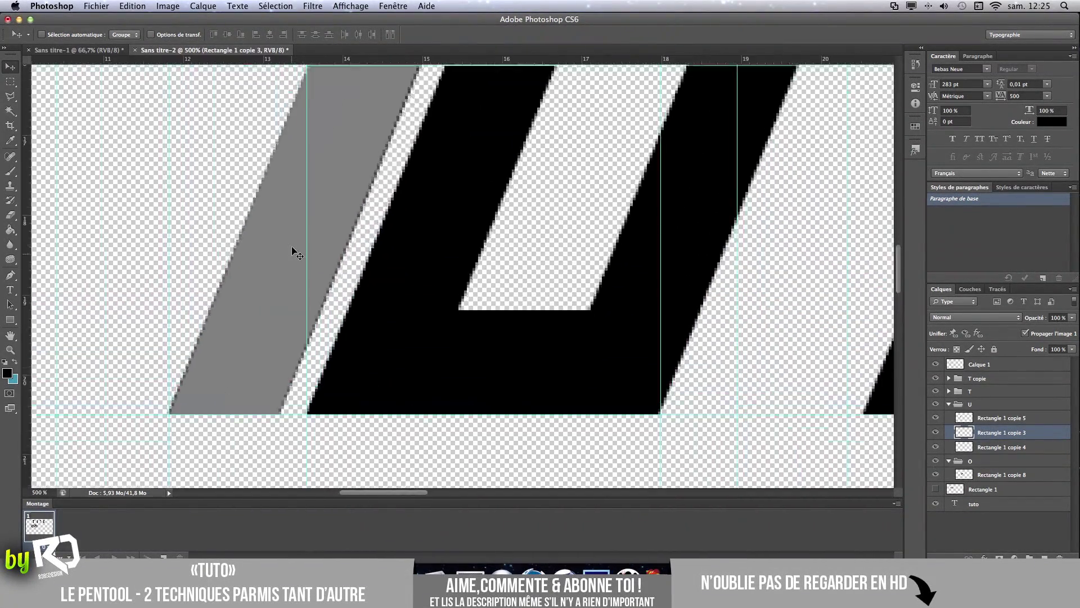
scroll(294, 251, "up", 2)
scroll(295, 250, "right", 3)
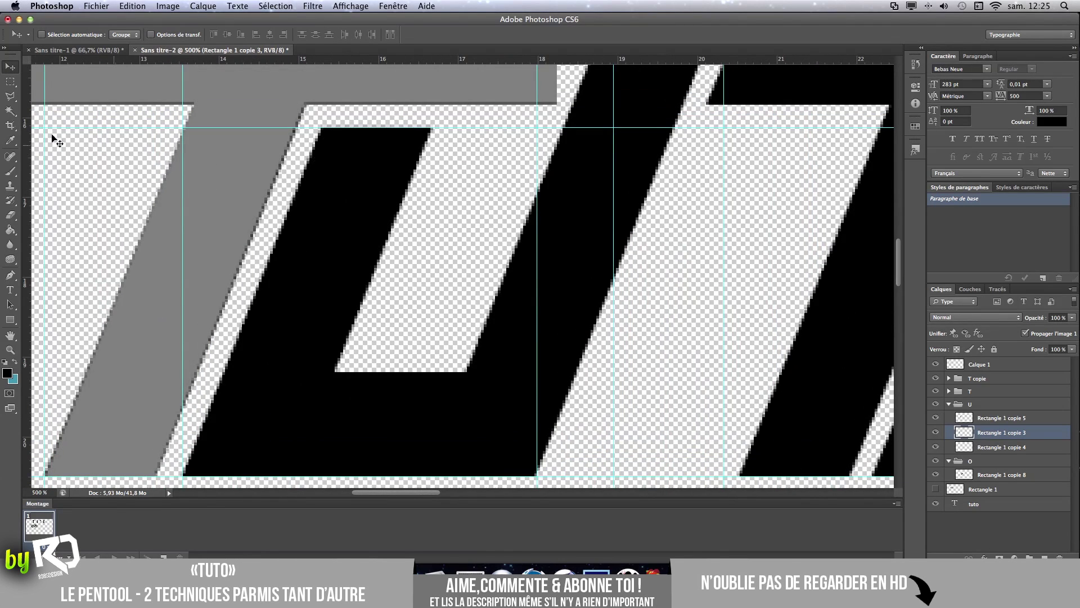
left_click_drag(45, 115, 322, 117)
key("super+plus")
key("super+plus")
key("super+plus")
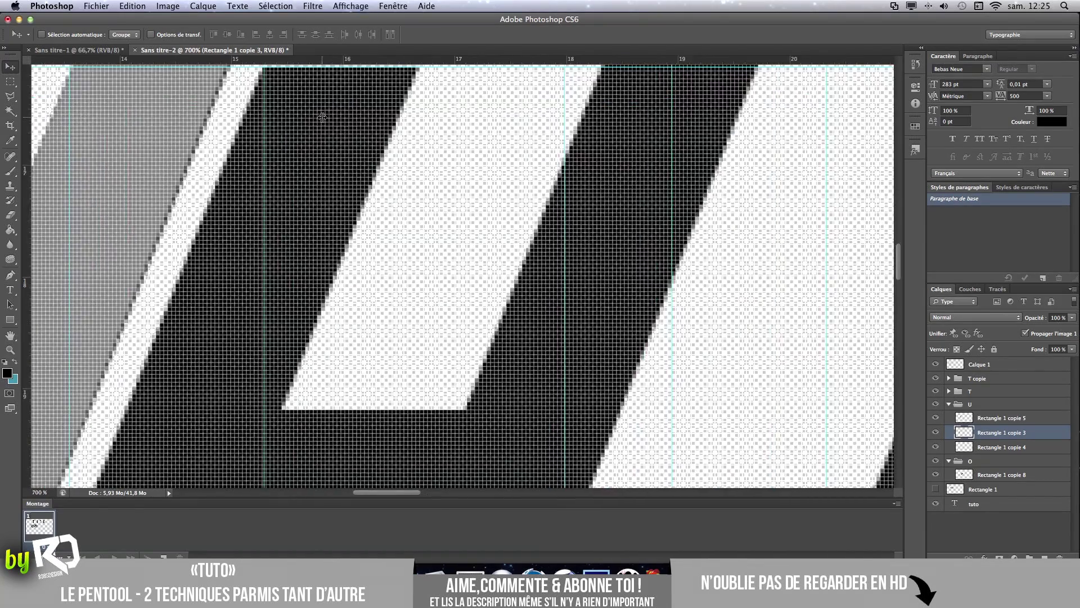
key("super+plus")
scroll(322, 117, "up", 5)
scroll(322, 118, "left", 2)
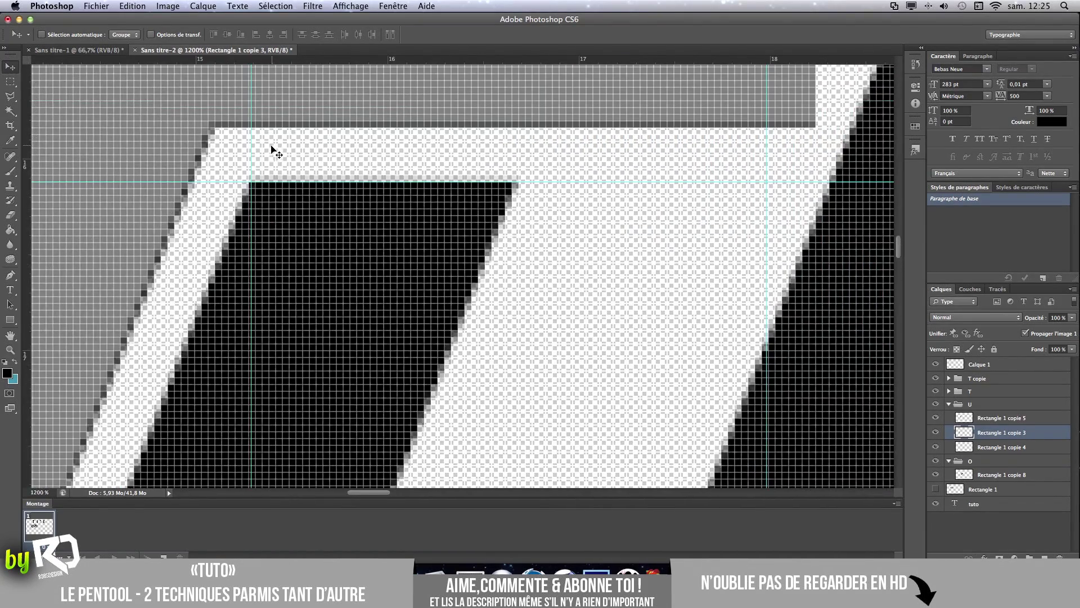
mouse_move(253, 151)
left_mouse_down()
mouse_move(240, 151)
mouse_move(250, 151)
left_mouse_up()
Place guides on the short arm's top-right corner, the U's inner bottom edge and both inner bottom corners.
key("super+minus")
key("super+minus")
key("super+minus")
key("super+minus")
key("super+minus")
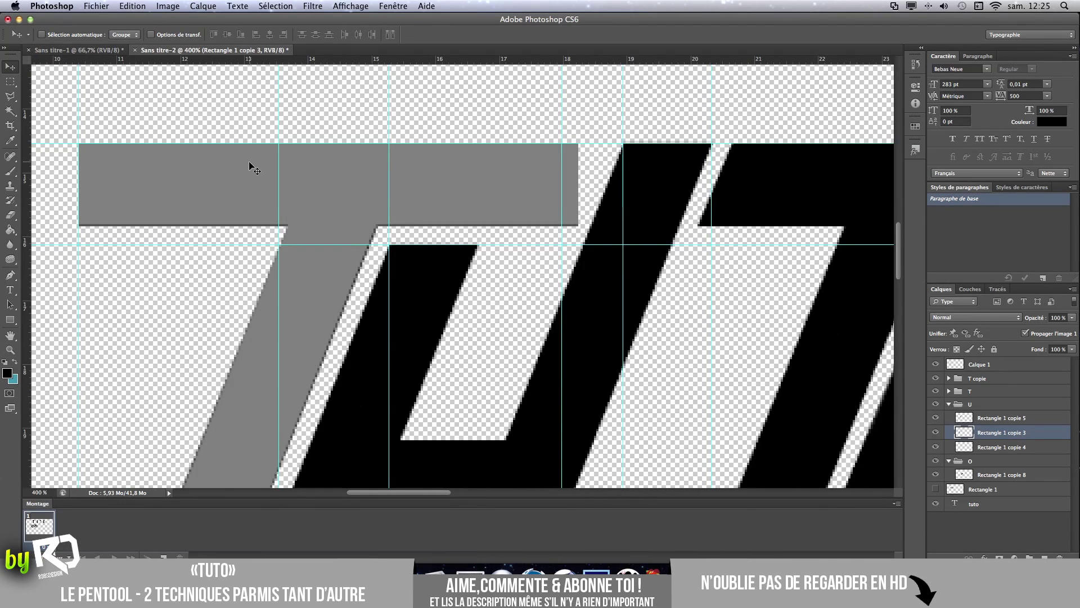
scroll(256, 167, "right", 1)
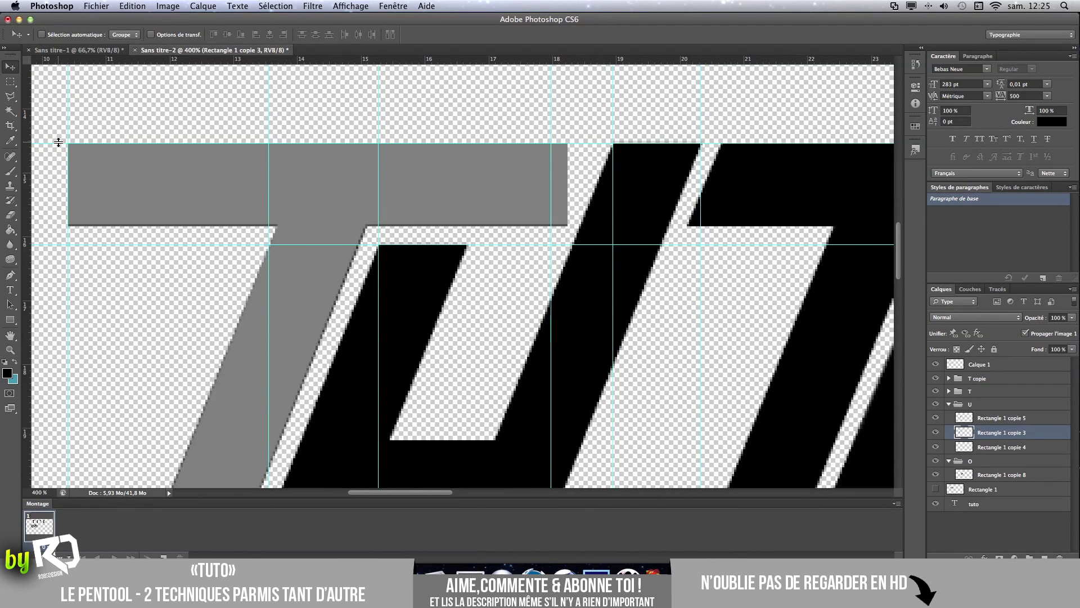
left_click_drag(67, 135, 467, 144)
left_click_drag(280, 59, 363, 440)
left_click_drag(25, 159, 388, 217)
left_click_drag(67, 174, 495, 213)
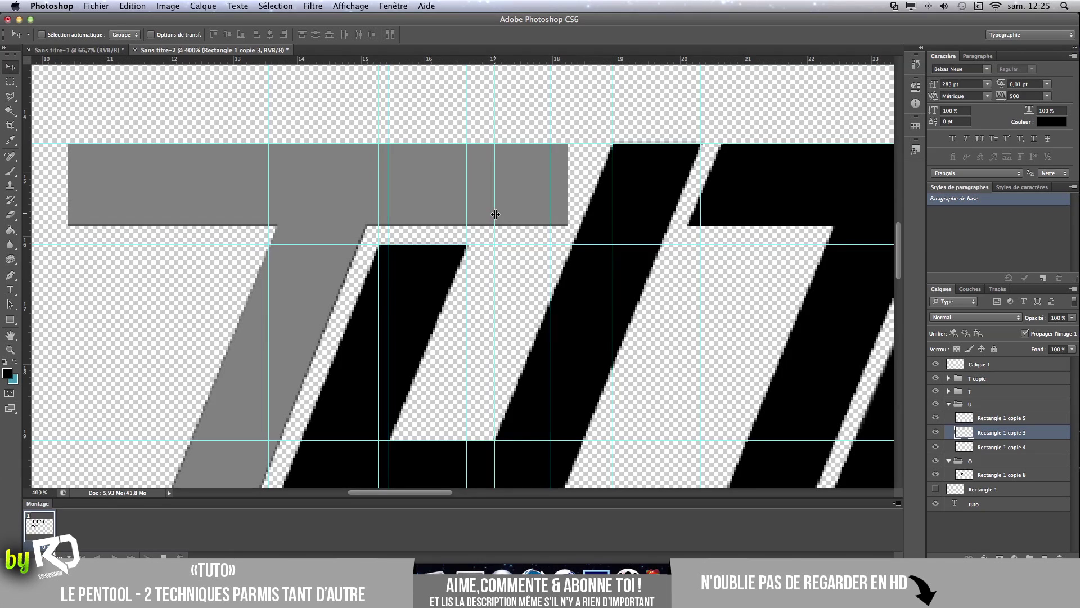
Trace the U's outline with the Pen tool as a closed path, placing each corner point on the guide intersections.
scroll(456, 253, "right", 3)
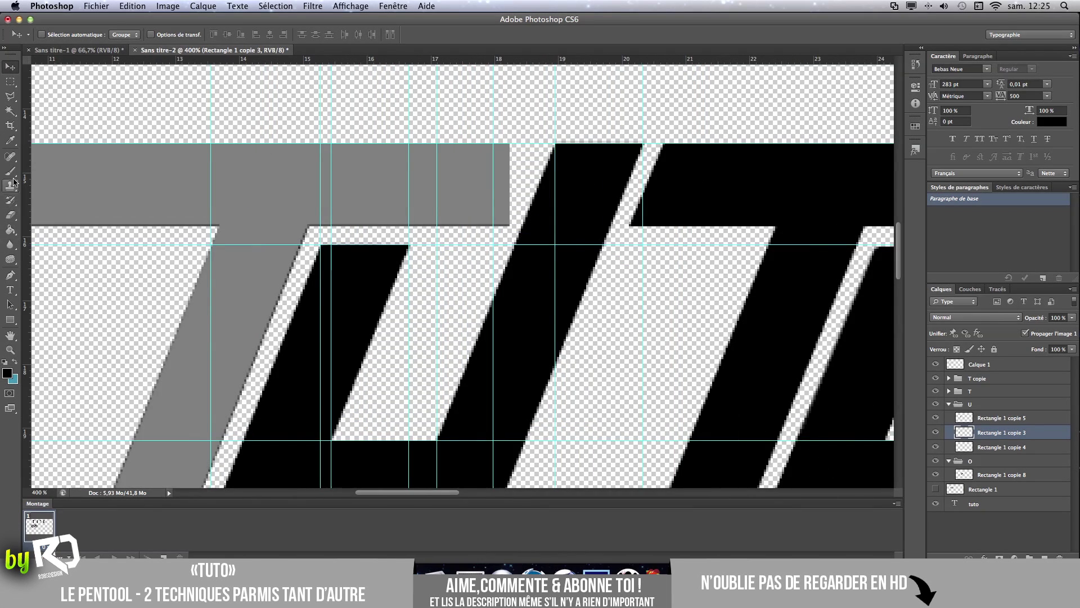
left_click(10, 275)
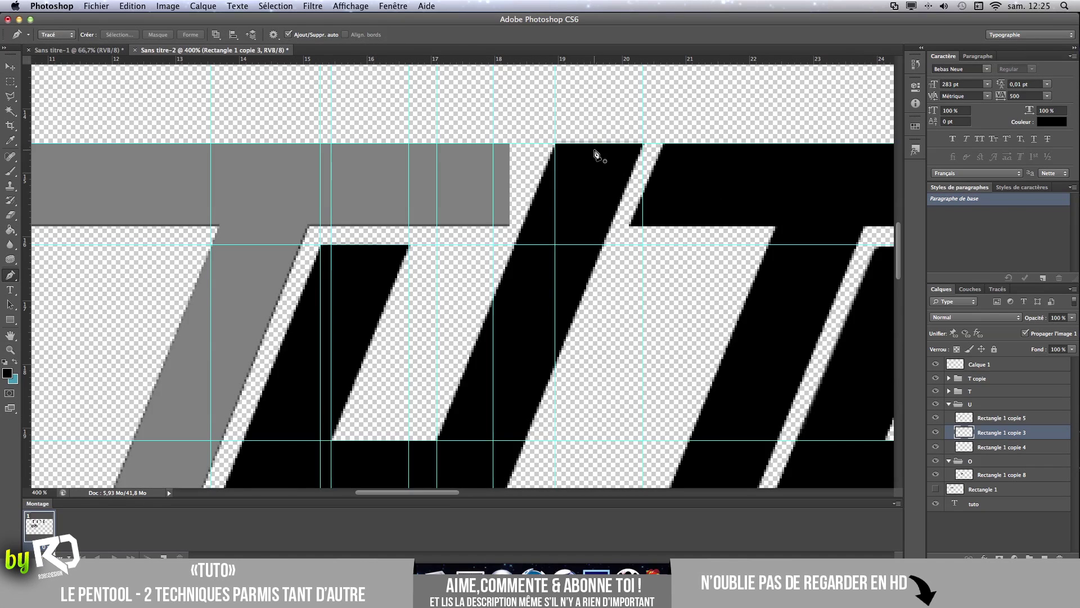
left_click(555, 144)
left_click(642, 143)
scroll(482, 379, "down", 3)
scroll(493, 428, "up", 2)
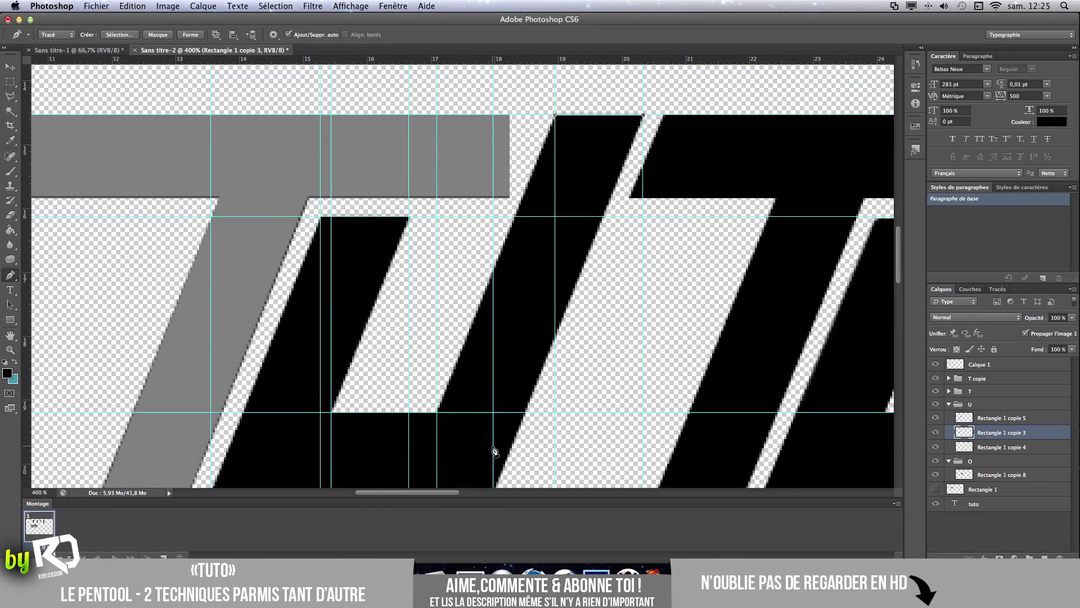
scroll(493, 447, "down", 1)
left_click(493, 468)
left_click(211, 465)
key("super+z")
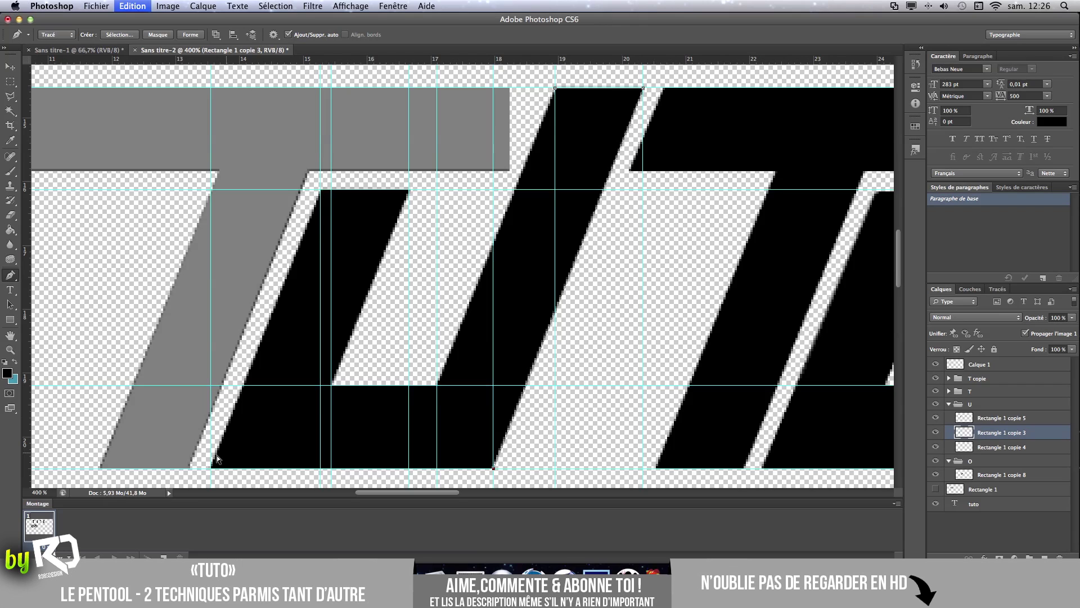
left_click(211, 467)
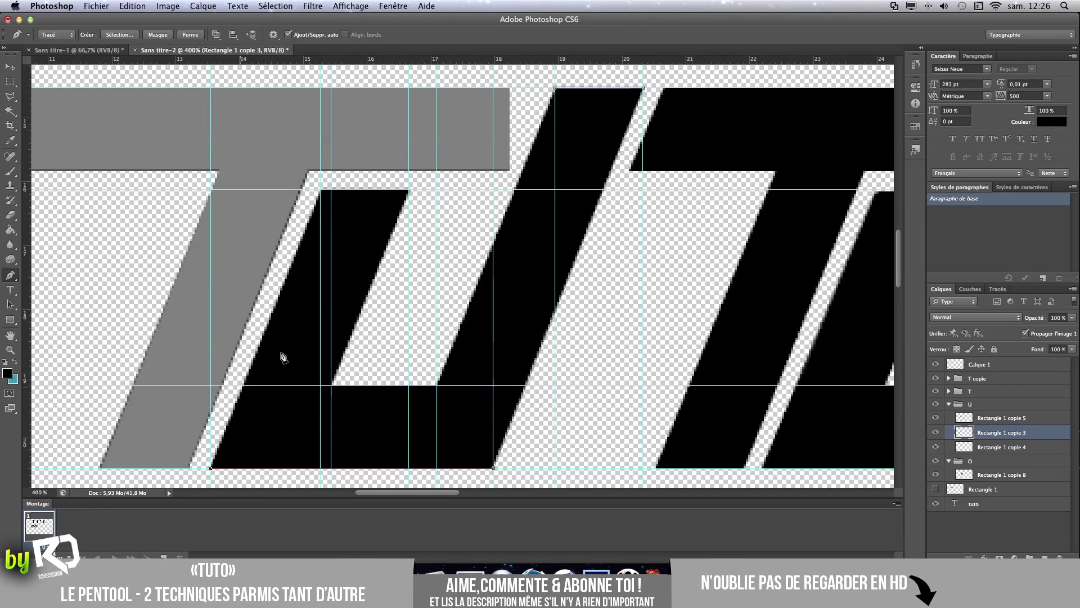
left_click(321, 189)
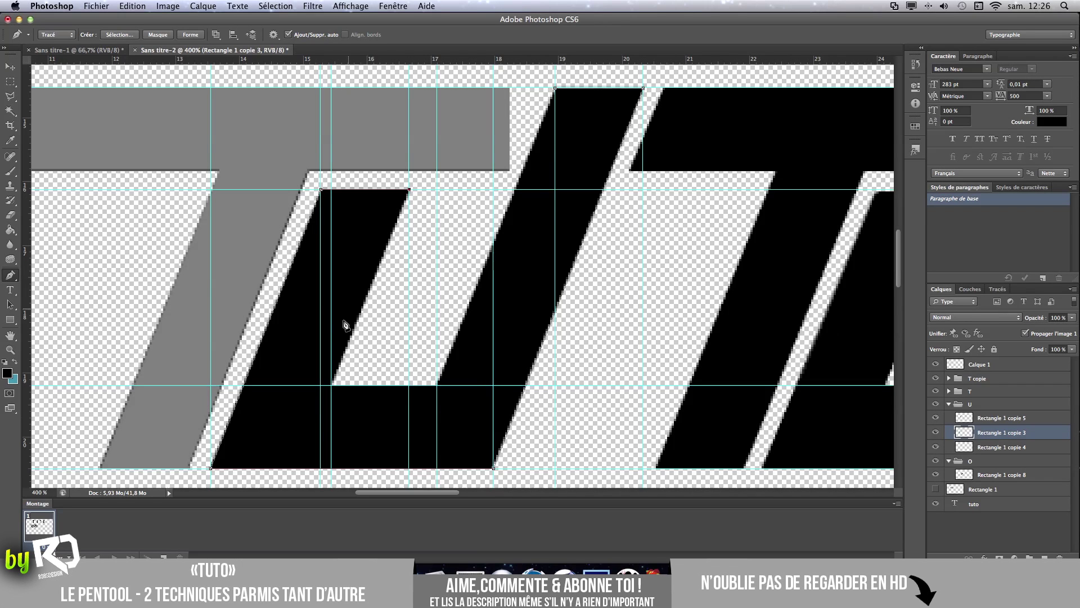
left_click(332, 385)
Fill the U path on layer Calque 1 with 50% gris at 100% opacity in Normal mode.
right_click(419, 270)
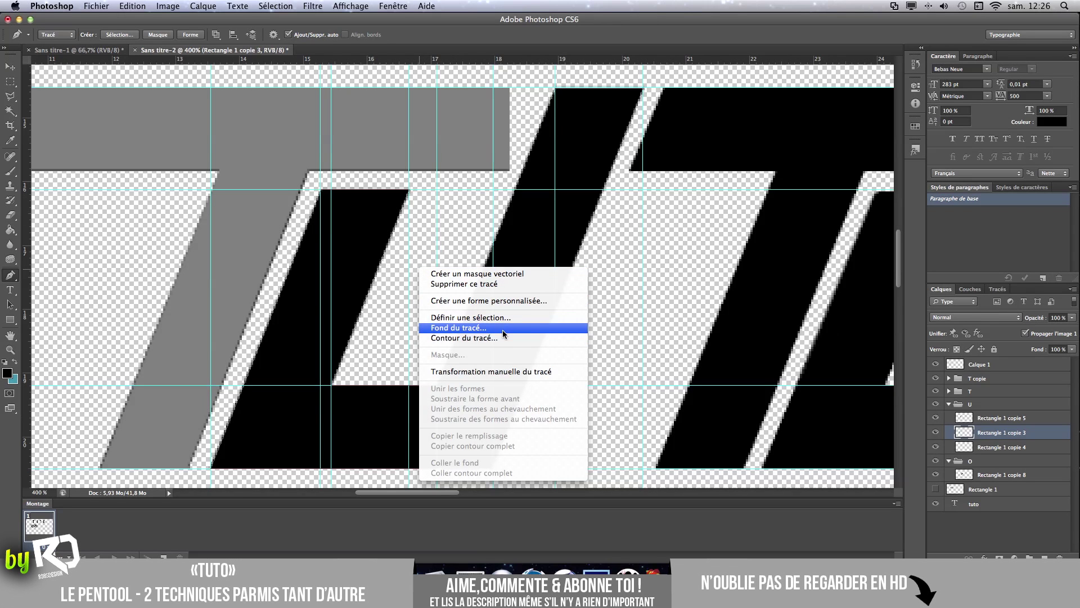
left_click(994, 362)
left_click(985, 364)
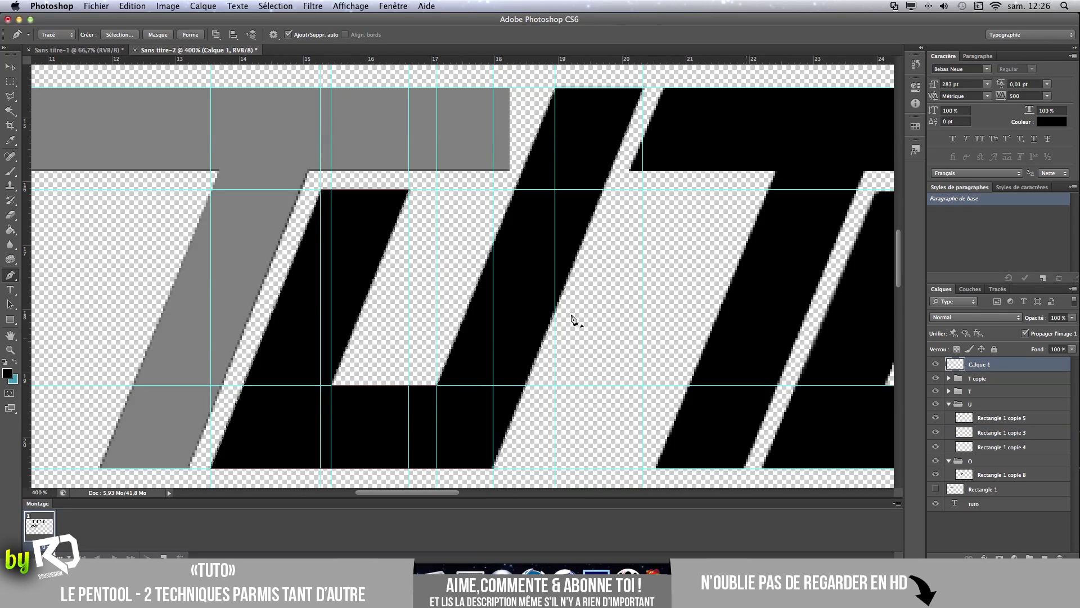
right_click(425, 281)
left_click(465, 342)
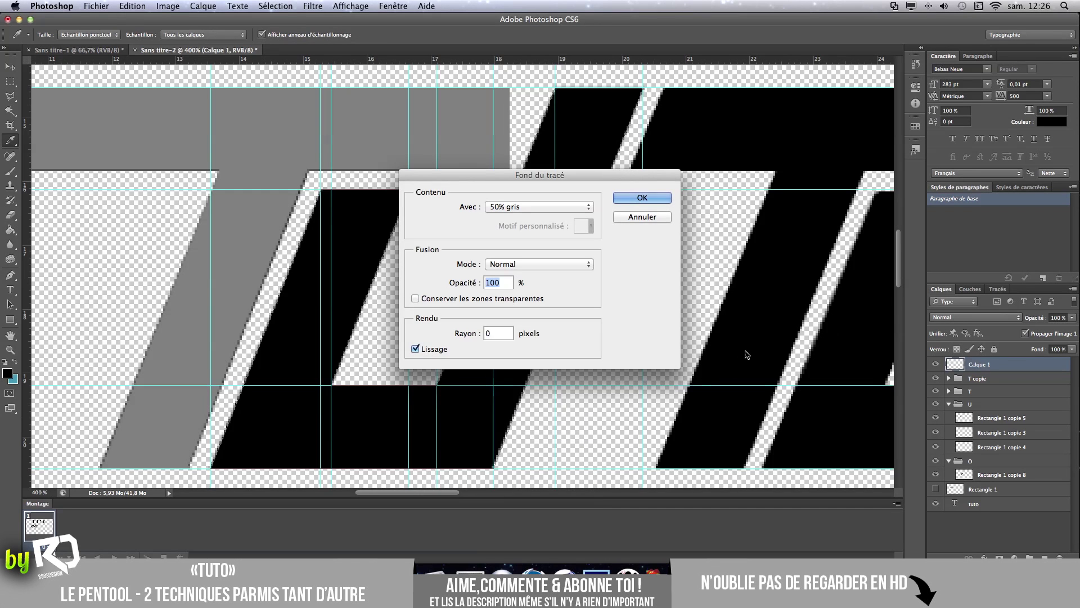
left_click(639, 197)
Collapse the U layer group and export the U's work path to Illustrator under the file name U.
scroll(493, 256, "right", 8)
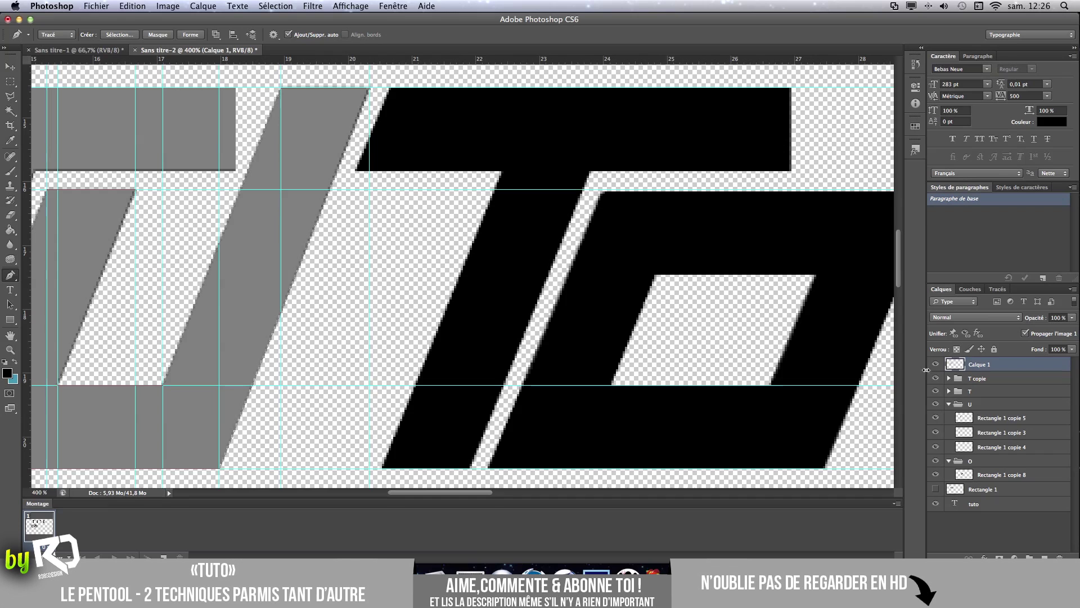
left_click(948, 404)
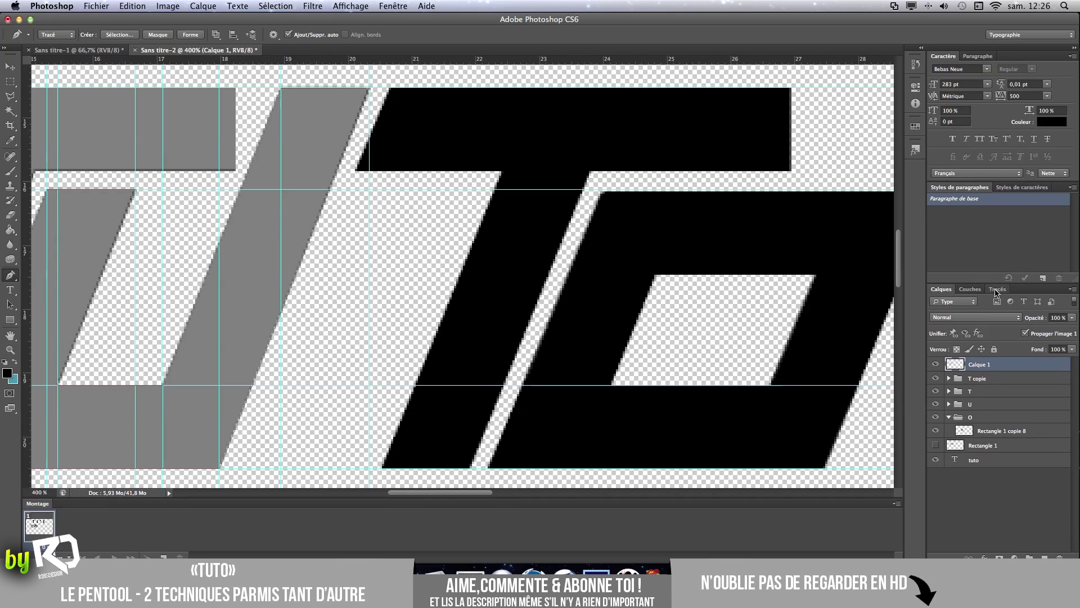
left_click(96, 6)
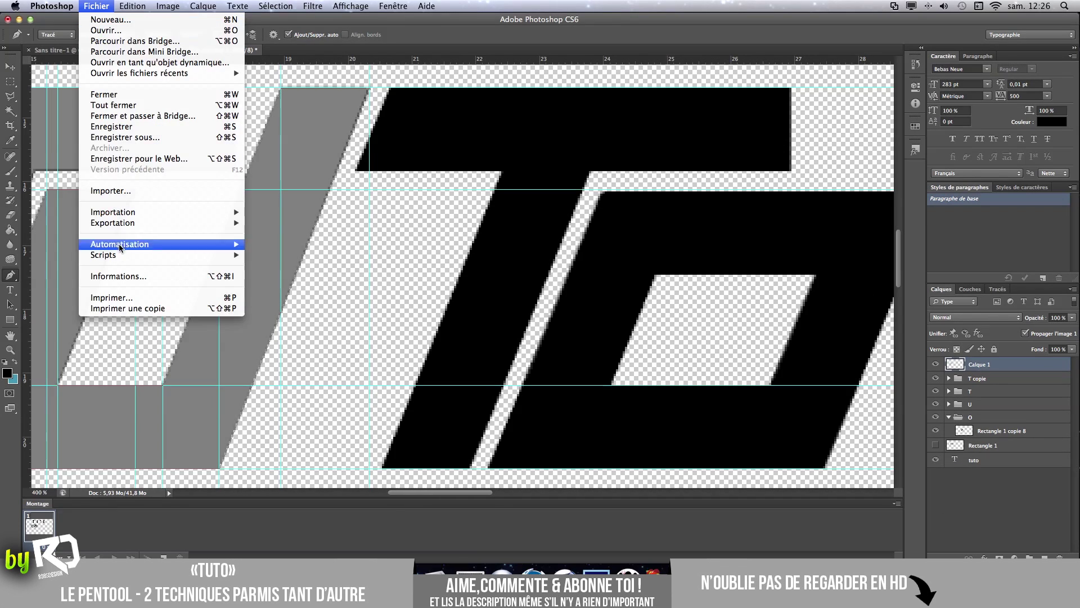
mouse_move(121, 223)
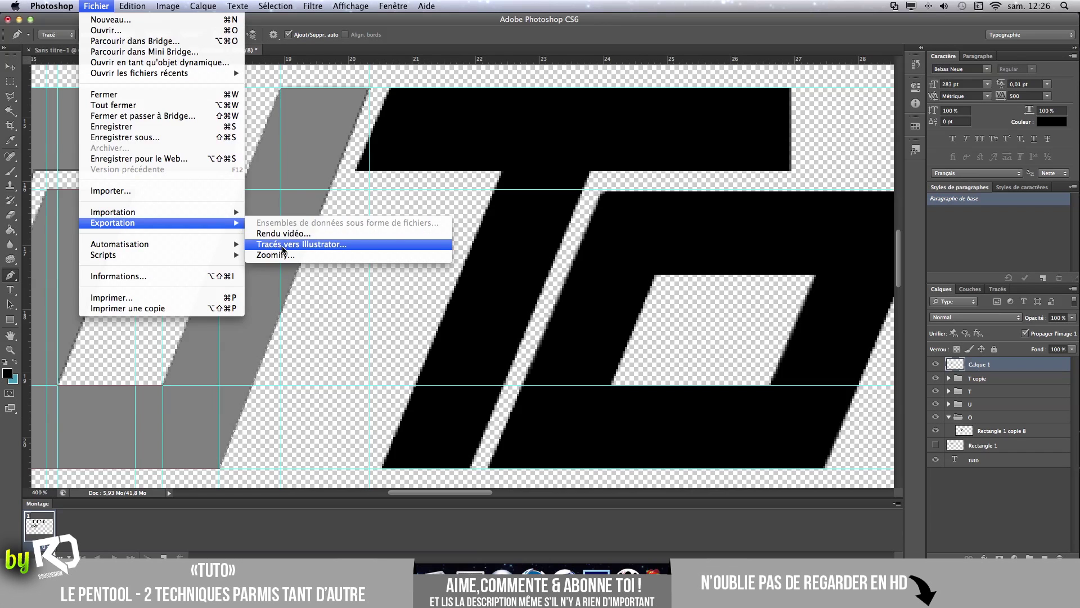
left_click(284, 245)
left_click(617, 201)
left_click(442, 180)
type("U")
key("Return")
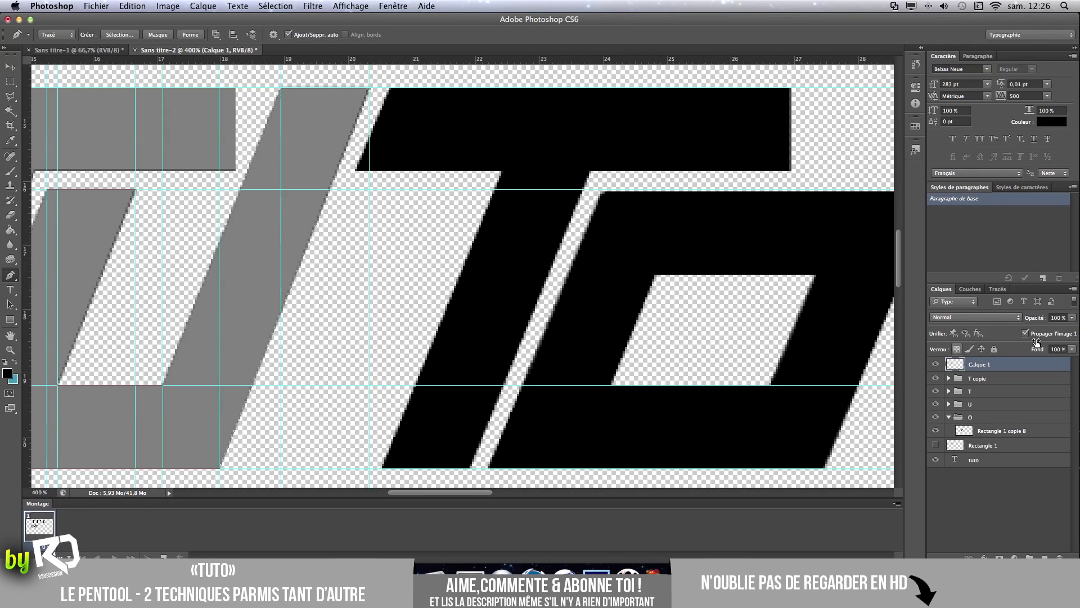
Delete the U's work path from the document's paths and return to the layer list.
left_click(998, 288)
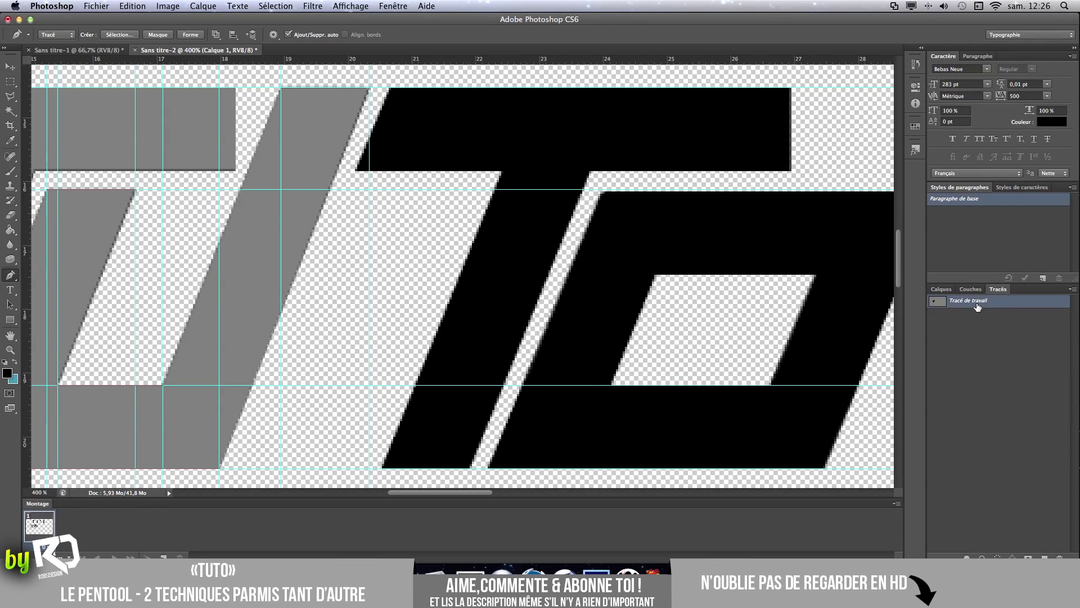
key("Delete")
left_click(941, 289)
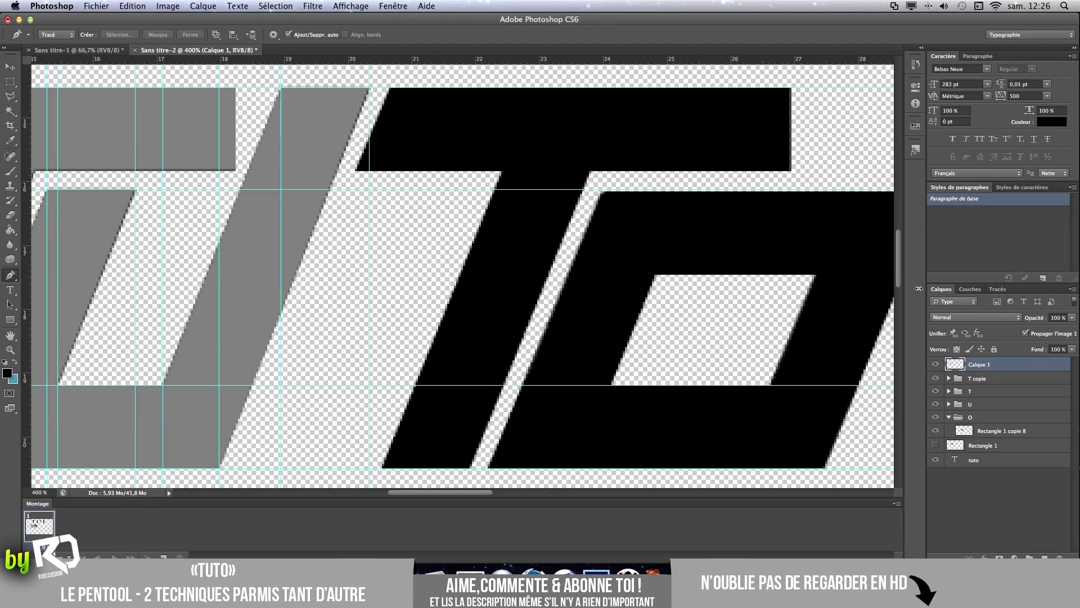
Reposition guides onto the second T's crossbar at its bottom-left corner, top-left corner, bottom edge and right edge.
scroll(466, 121, "right", 5)
scroll(462, 129, "up", 1)
scroll(144, 137, "left", 1)
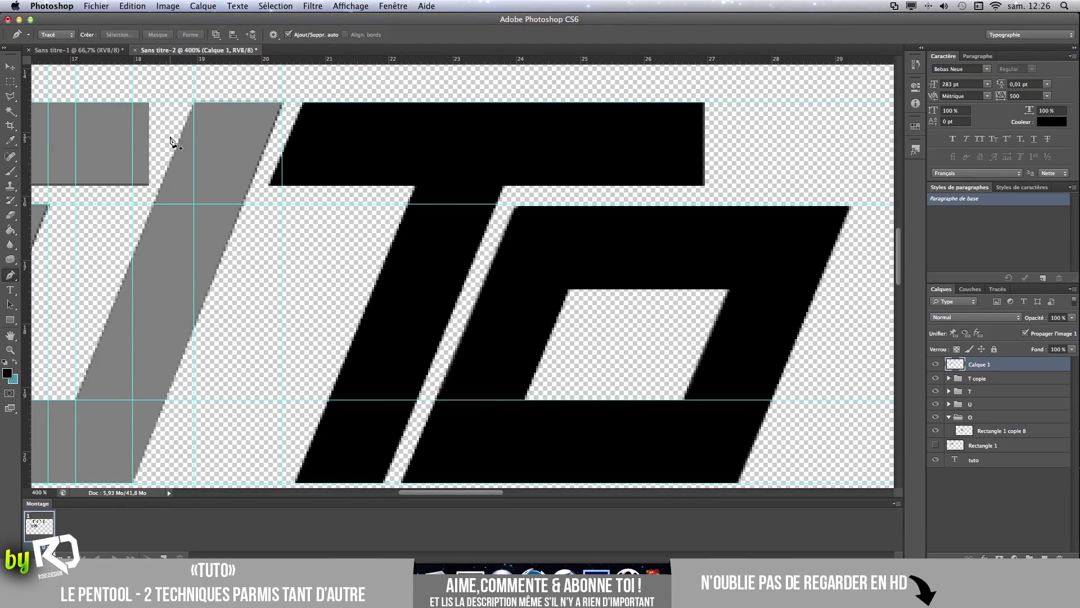
left_click(8, 70)
left_click_drag(282, 164, 270, 167)
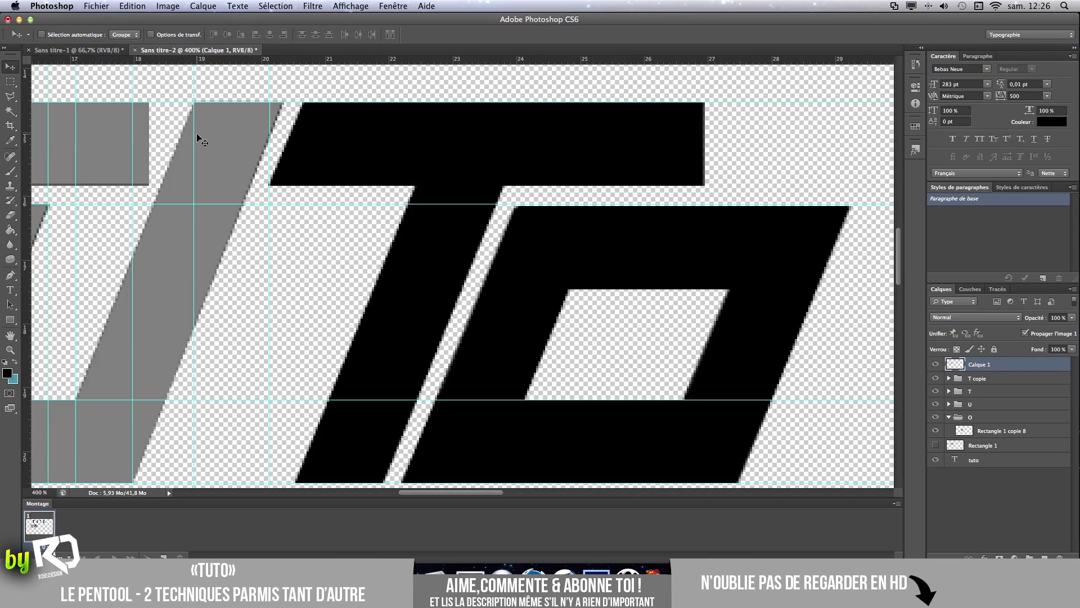
left_click_drag(194, 133, 301, 120)
left_click_drag(381, 204, 375, 185)
mouse_move(270, 170)
left_mouse_down()
mouse_move(257, 169)
mouse_move(269, 169)
left_mouse_up()
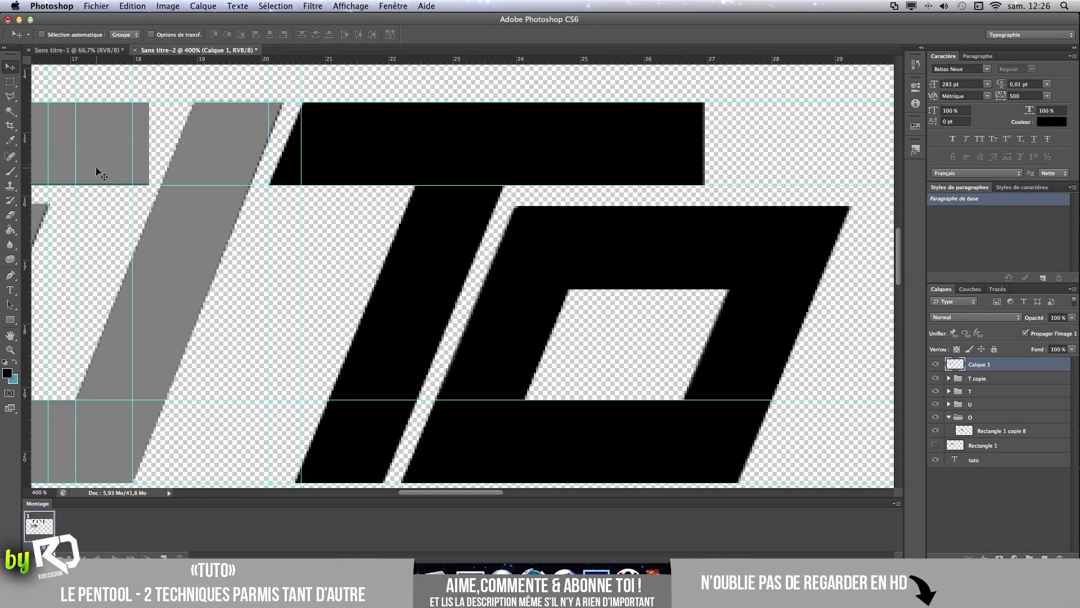
left_click_drag(133, 165, 705, 200)
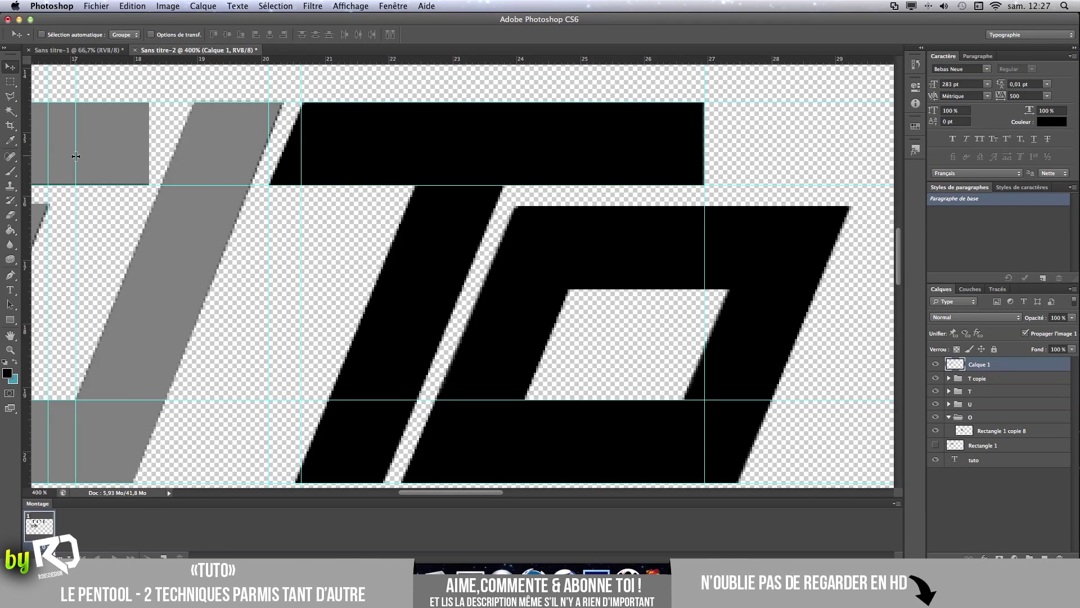
Reposition vertical guides onto the second T's stem at its two bottom corners and its two top corners under the crossbar.
left_click_drag(76, 156, 383, 254)
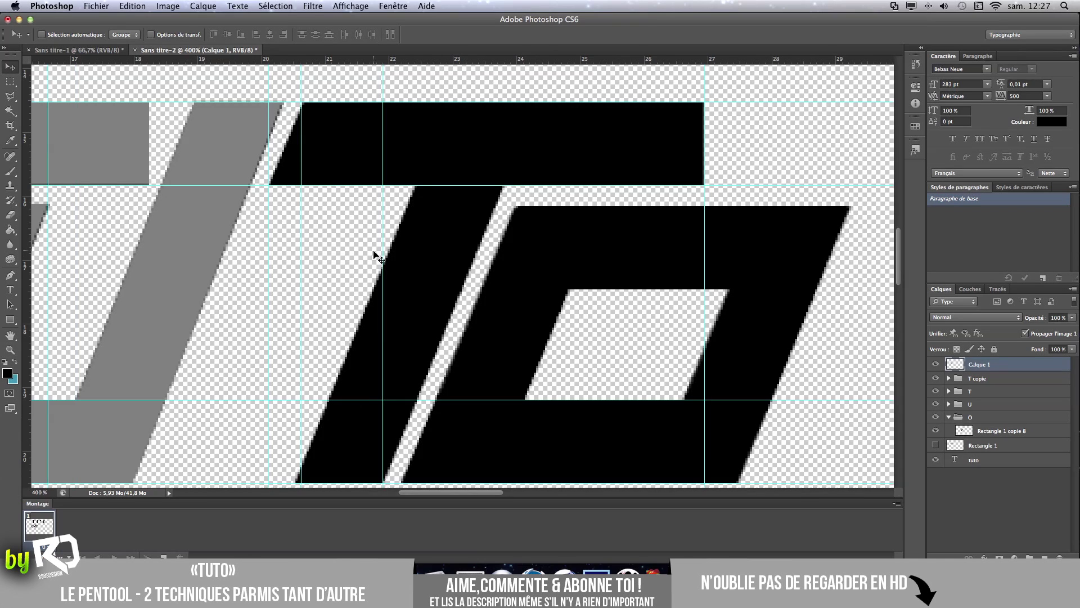
left_click_drag(47, 165, 189, 193)
key("super+z")
left_click_drag(48, 133, 296, 154)
scroll(83, 157, "left", 5)
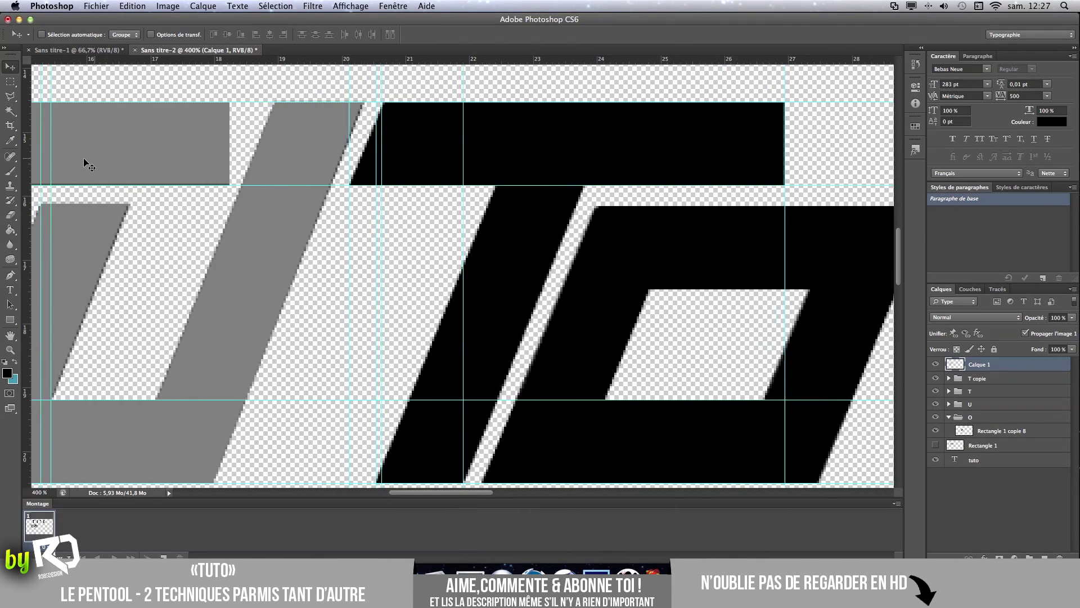
left_click_drag(122, 167, 566, 177)
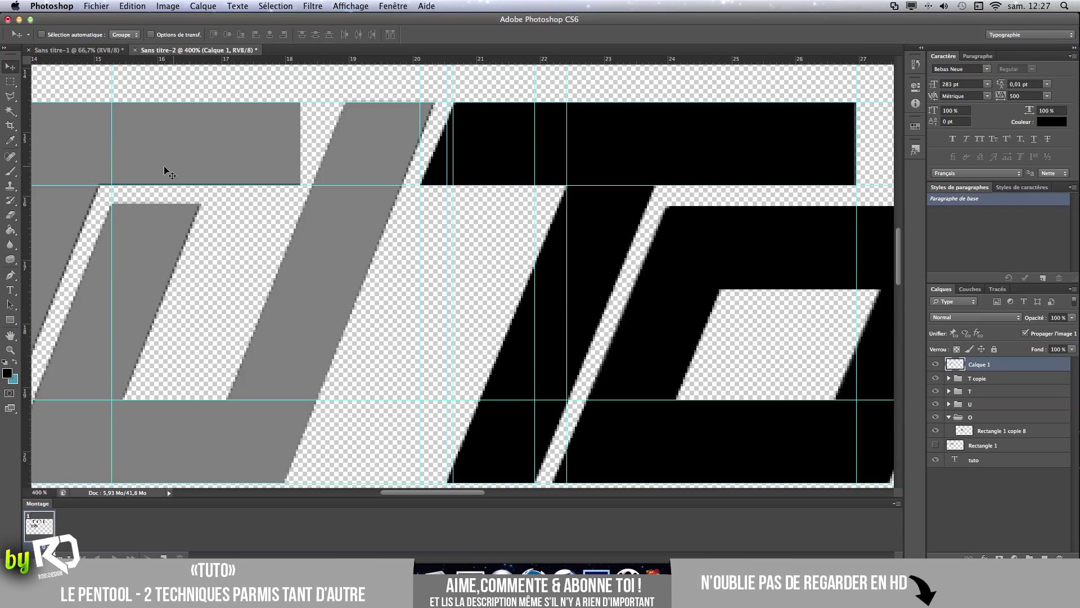
left_click_drag(112, 148, 654, 164)
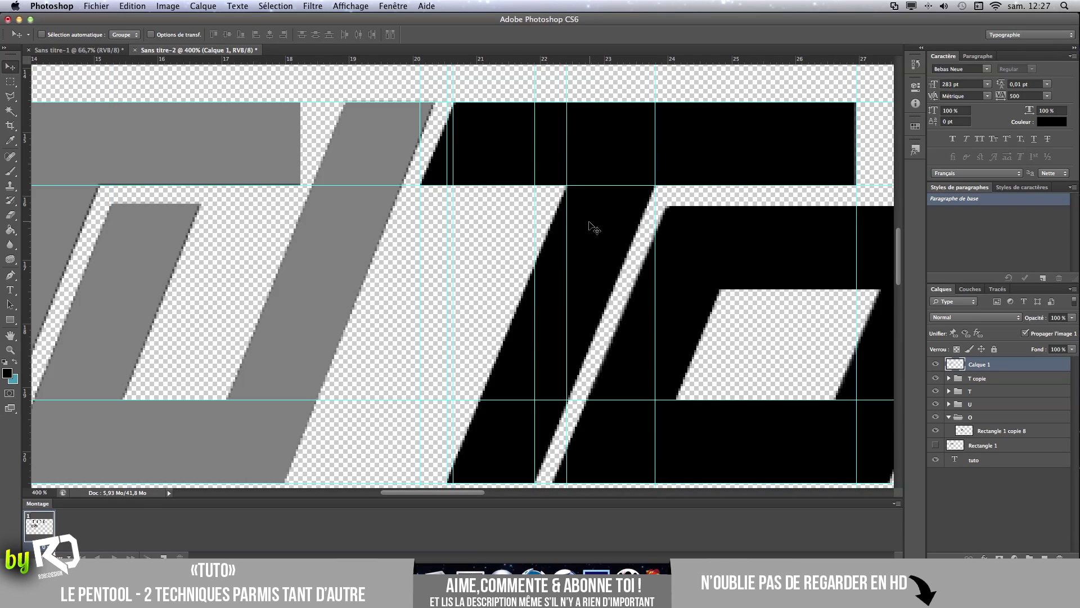
Trace the second T's outline with the Pen tool as a closed path, placing each corner point on the guide intersections.
scroll(595, 227, "down", 1)
scroll(480, 336, "up", 3)
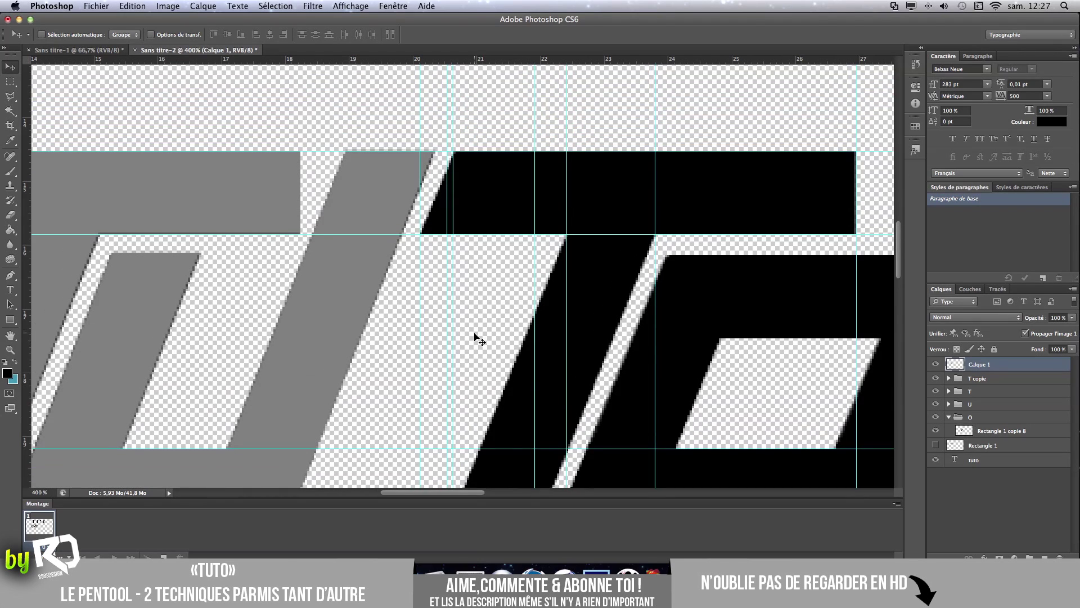
scroll(495, 218, "right", 3)
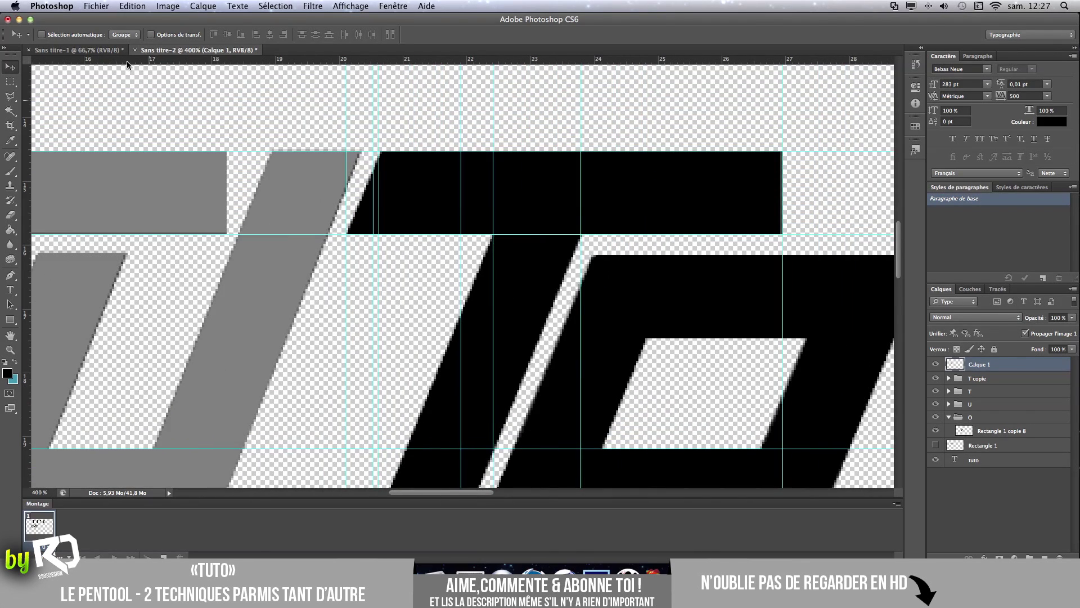
left_click(10, 275)
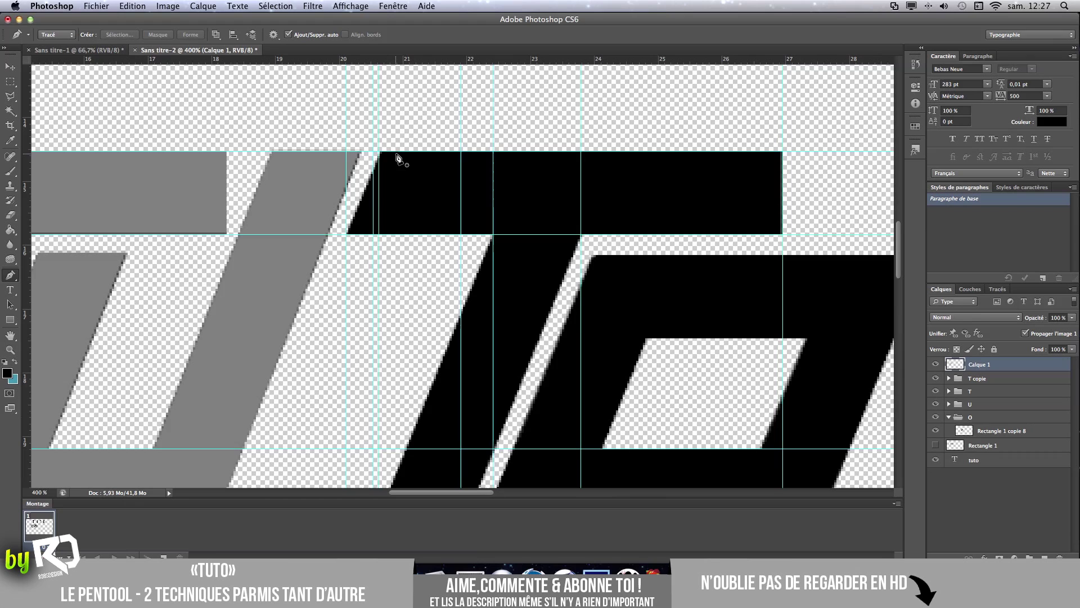
left_click(379, 152)
left_click(782, 152)
left_click(783, 235)
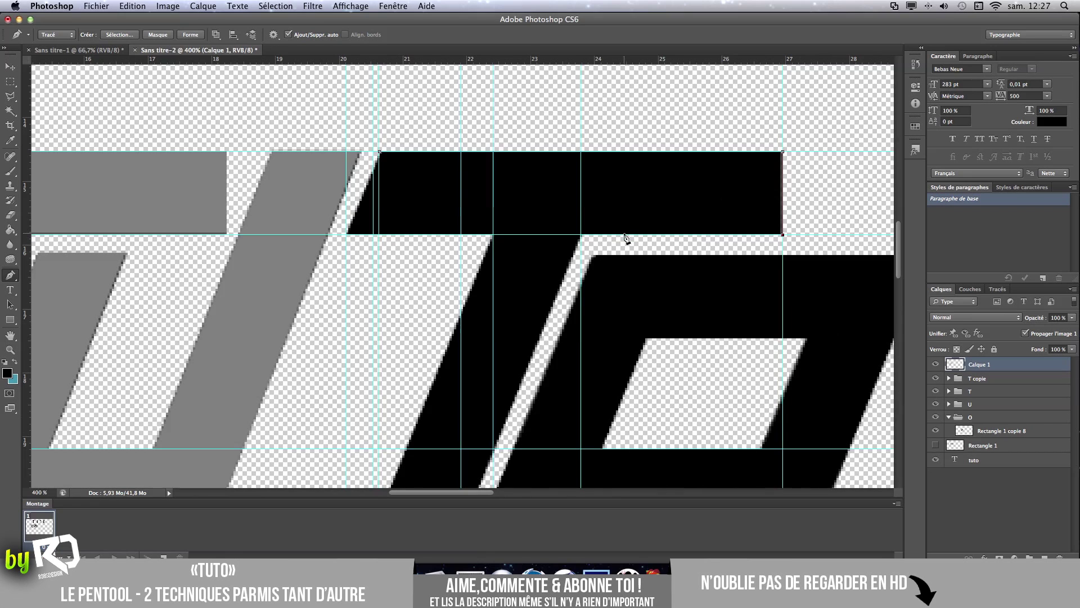
left_click(582, 235)
scroll(507, 394, "down", 5)
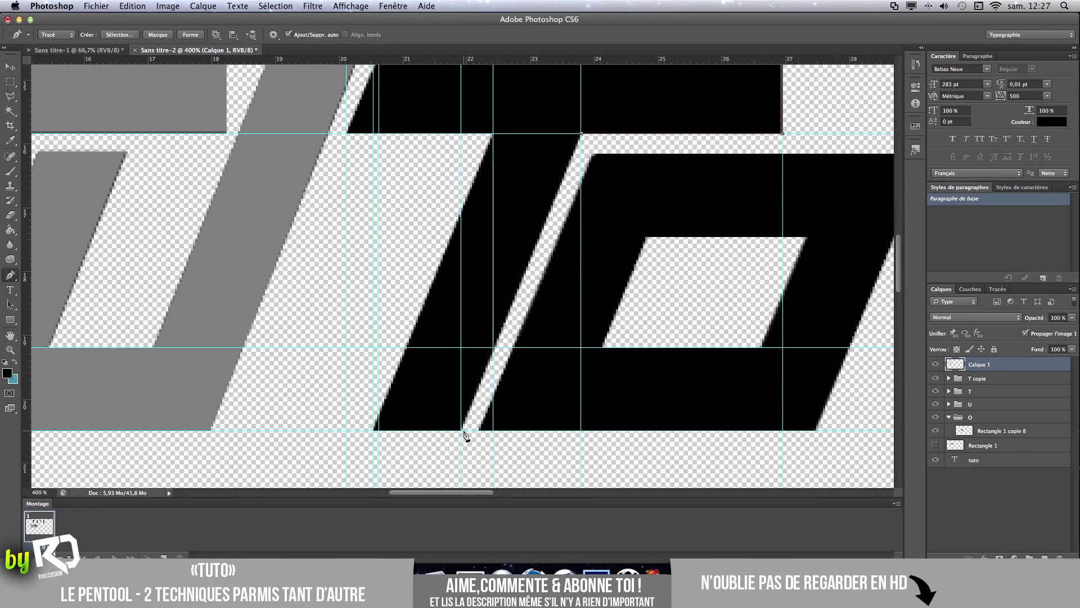
left_click(375, 431)
left_click(493, 133)
left_click(346, 134)
scroll(386, 130, "up", 2)
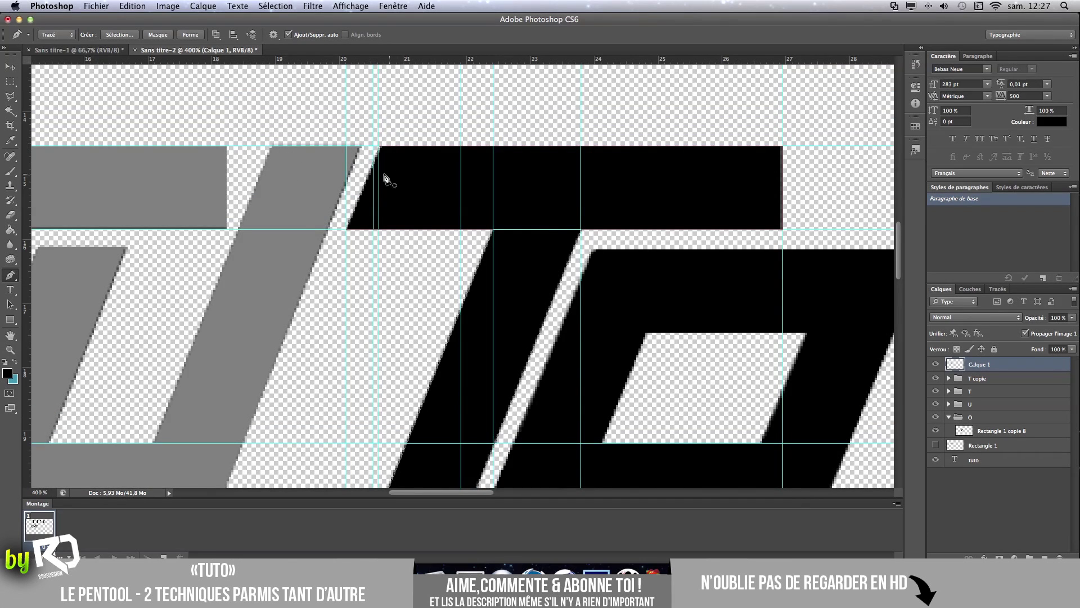
Fill the second T's path on layer Calque 1 with 50% gris at 100% opacity in Normal mode.
right_click(427, 171)
left_click(472, 229)
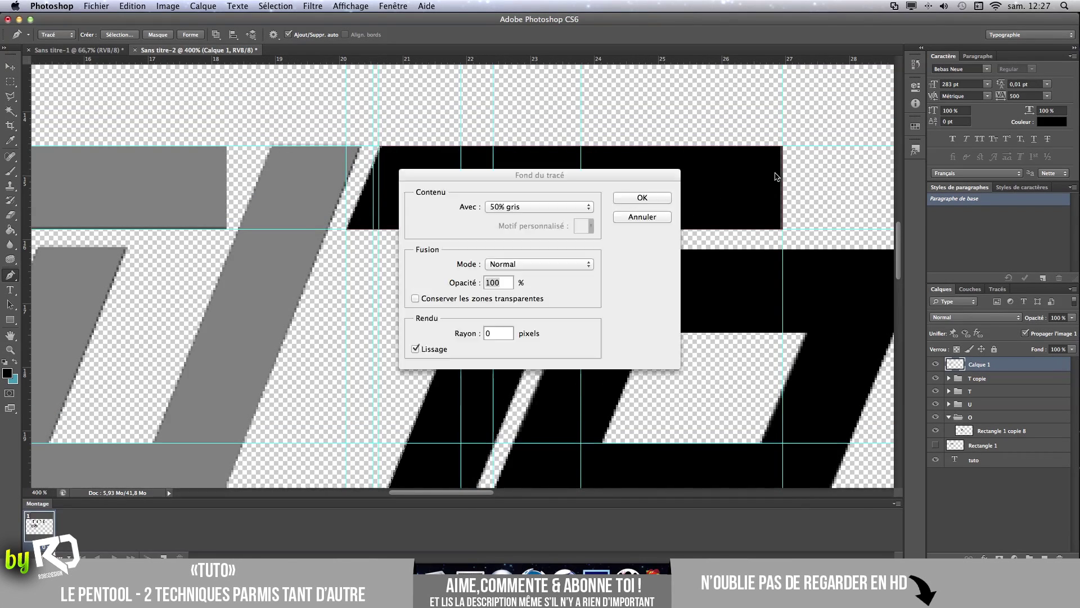
left_click(640, 206)
scroll(514, 221, "down", 10)
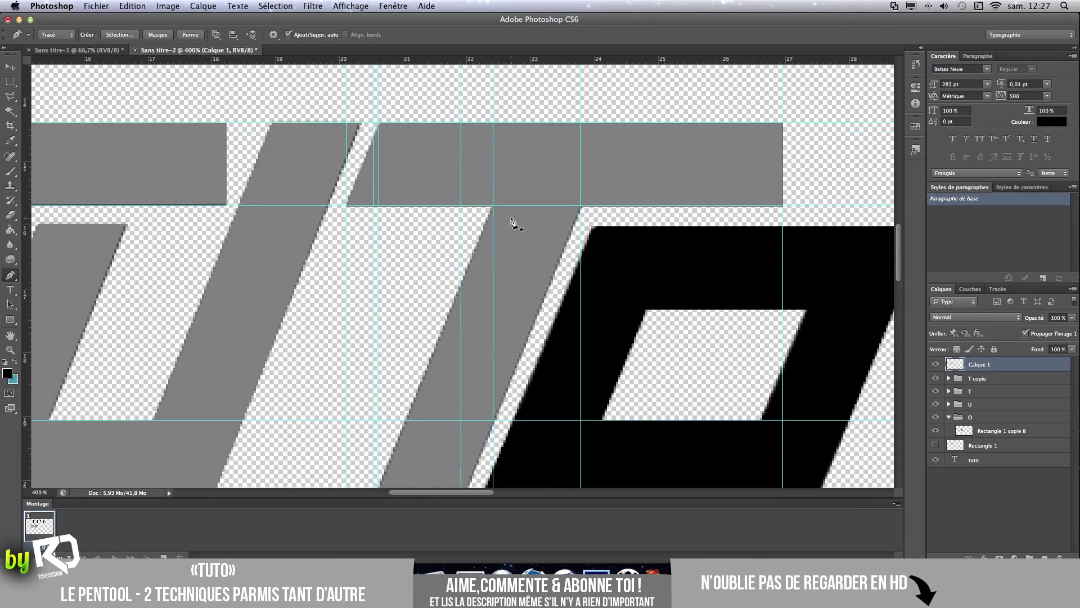
scroll(516, 222, "up", 6)
scroll(514, 223, "up", 5)
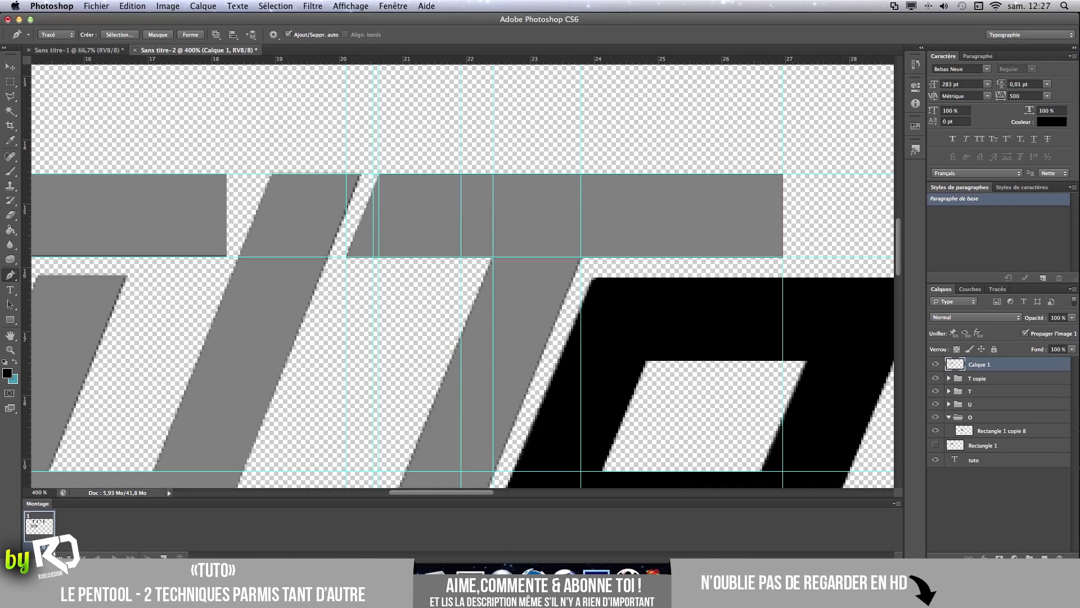
Export the second T's work path to Illustrator on the Bureau under the file name T(2).
left_click(97, 6)
mouse_move(214, 223)
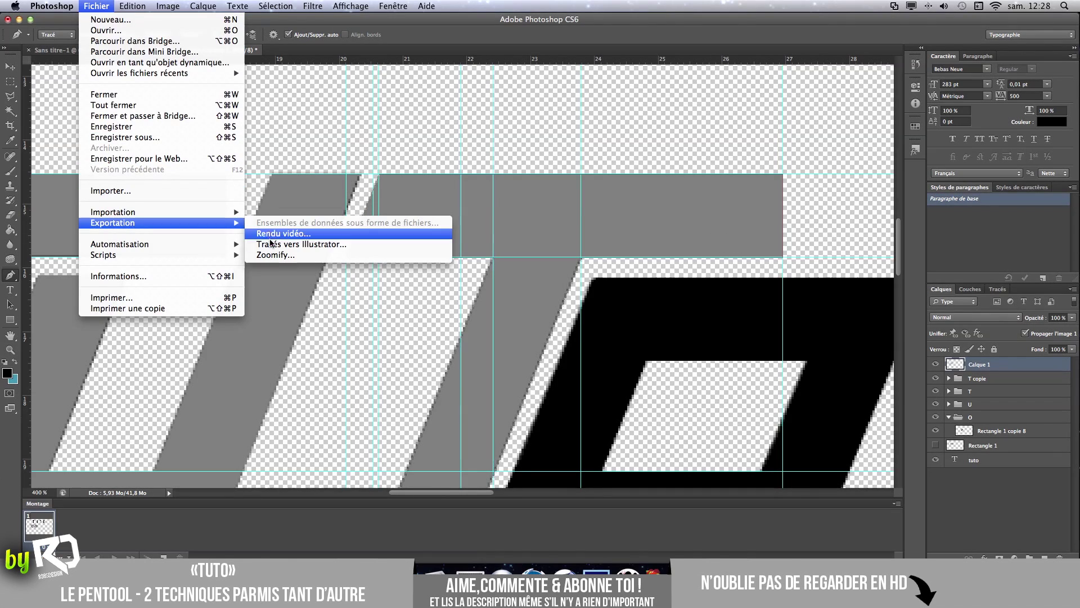
left_click(276, 245)
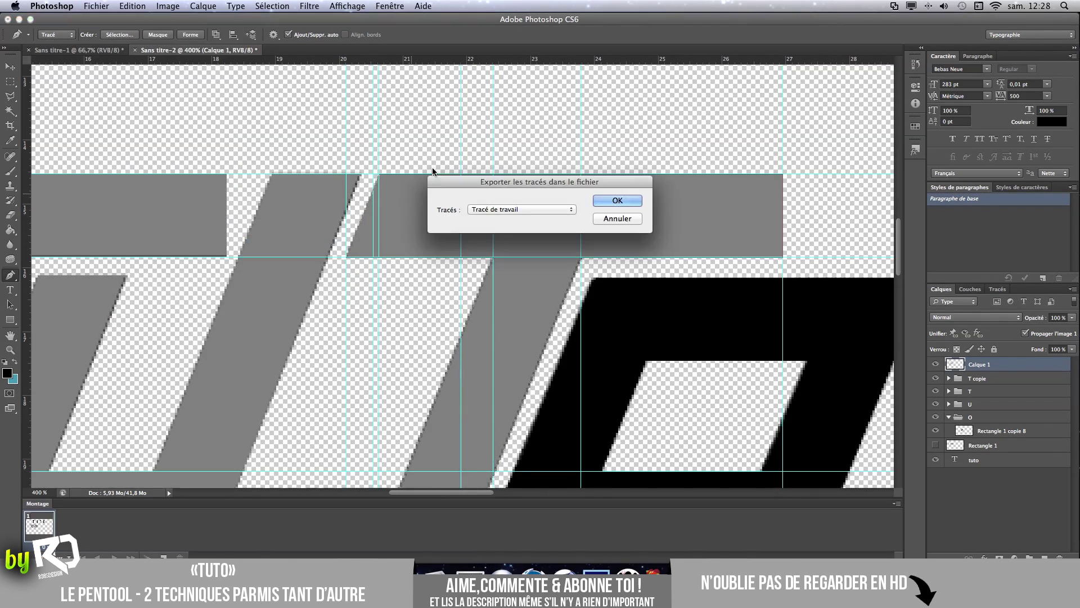
left_click(618, 201)
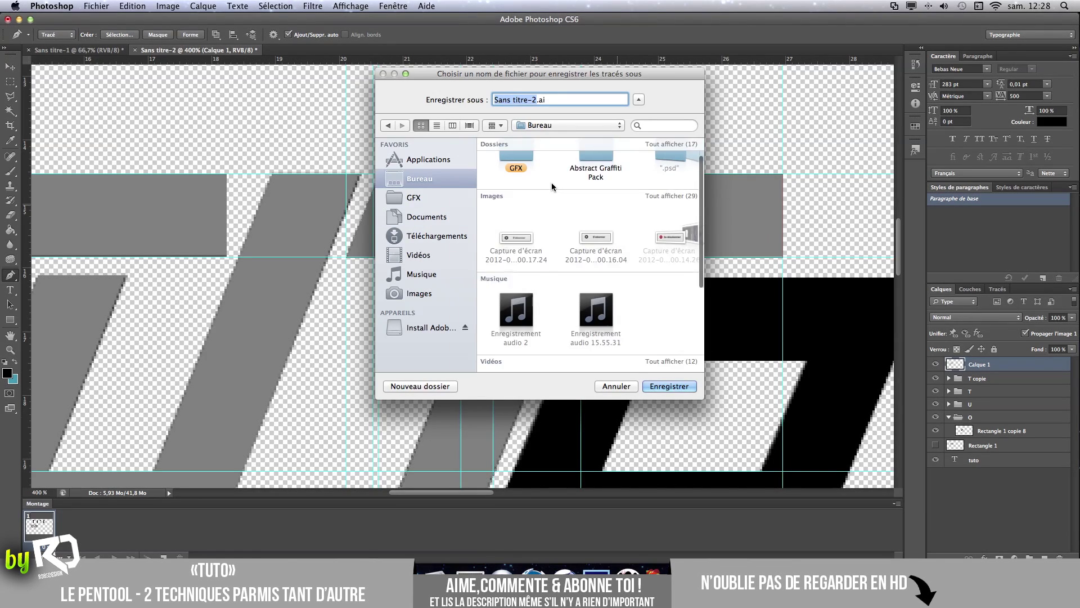
type("T(2")
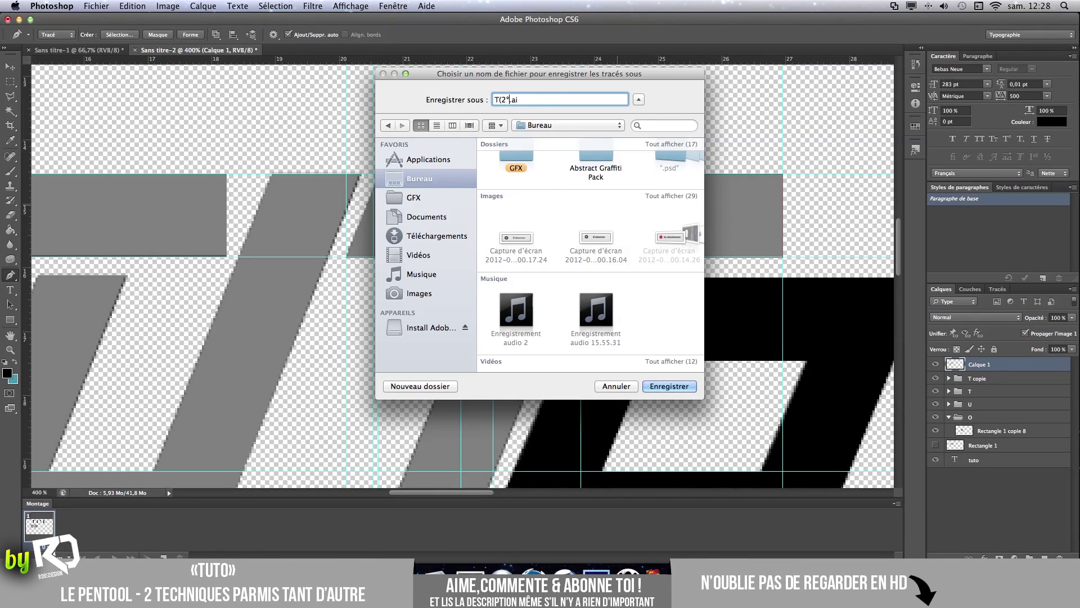
type(")")
key("Return")
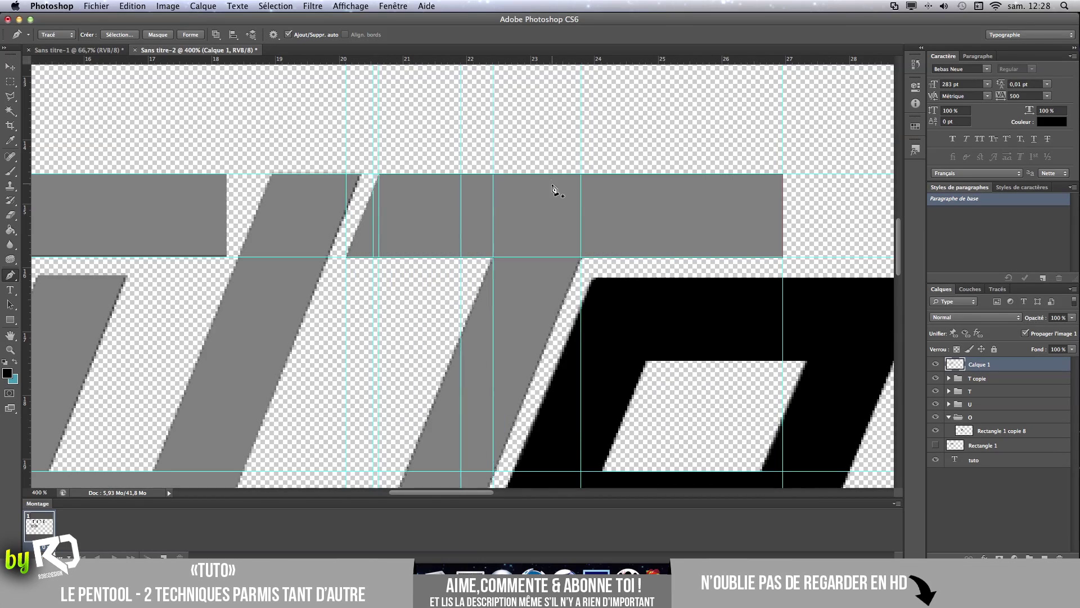
Minimise Photoshop and switch to CINEMA 4D, starting it without restoring its previous windows.
left_click(19, 20)
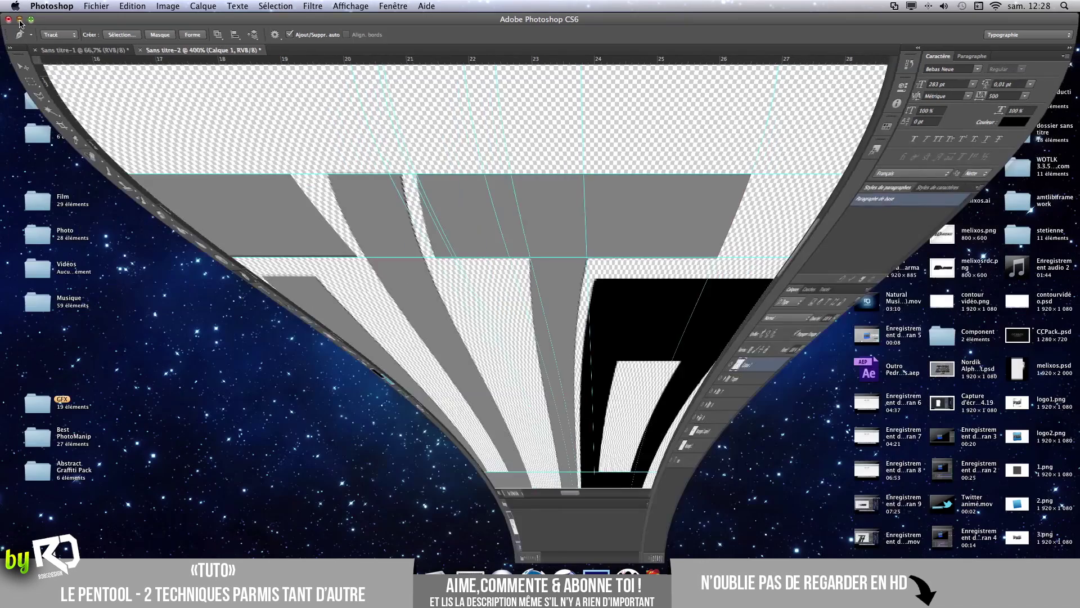
left_click_drag(350, 150, 521, 317)
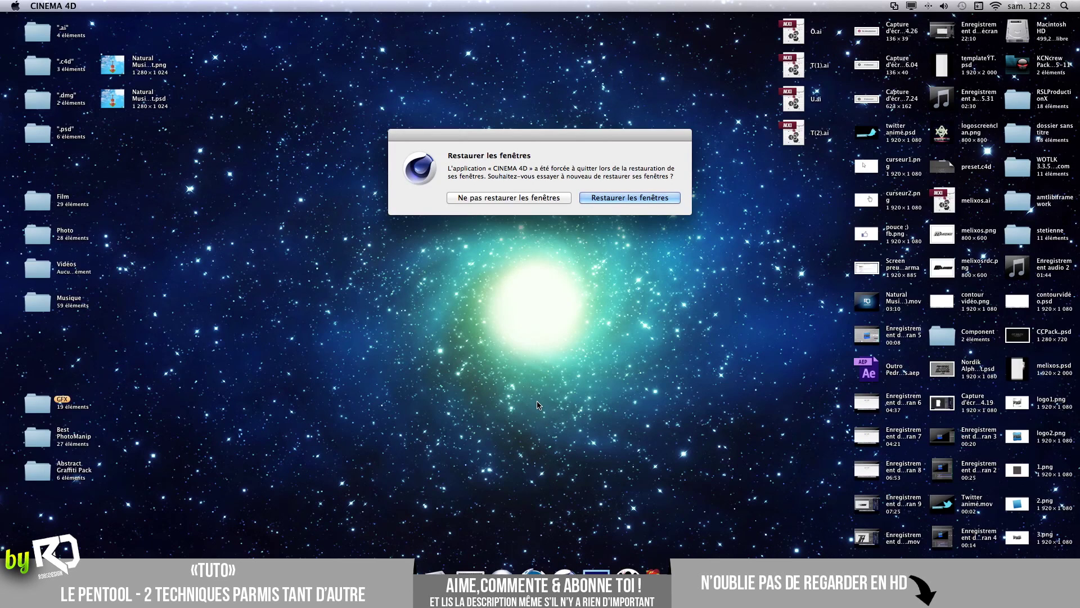
left_click(503, 201)
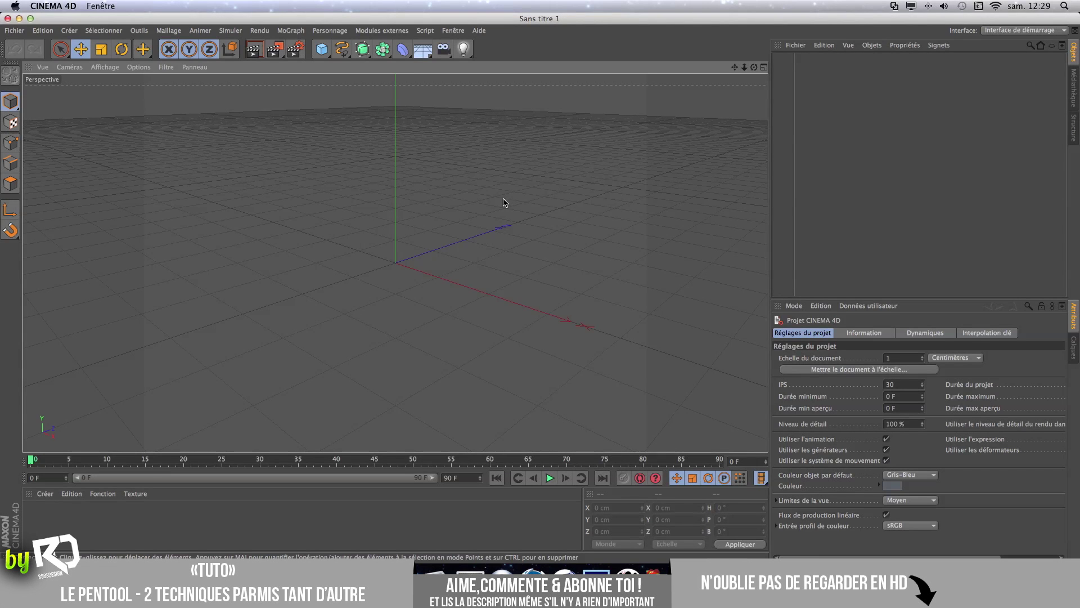
Open preset.c4d from the desktop in CINEMA 4D at full window width and dismiss the MAXON online updater.
left_click_drag(1077, 127, 923, 140)
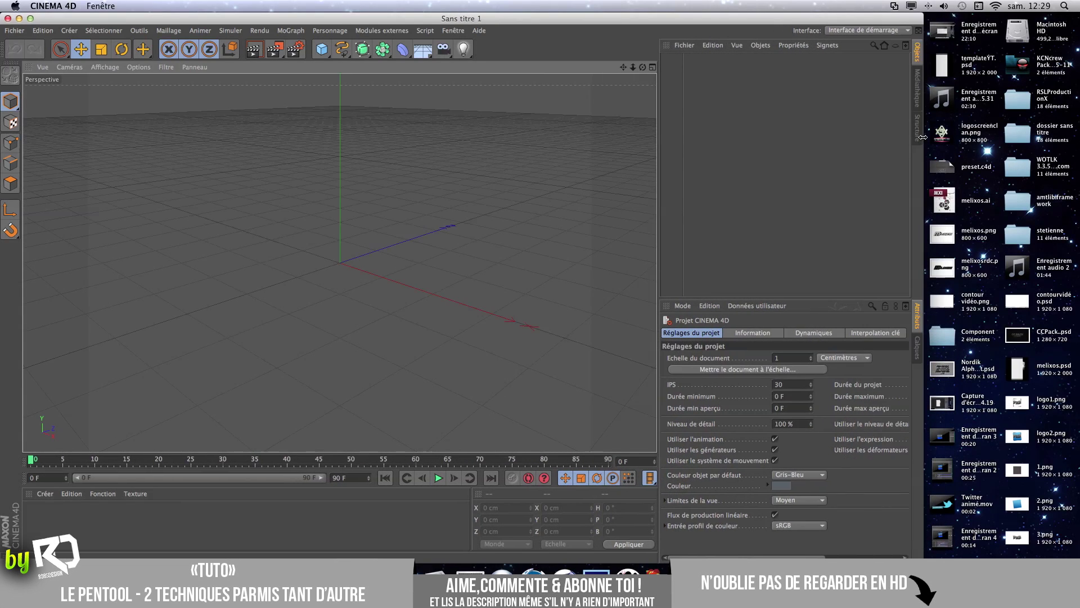
left_click(945, 172)
key("super+o")
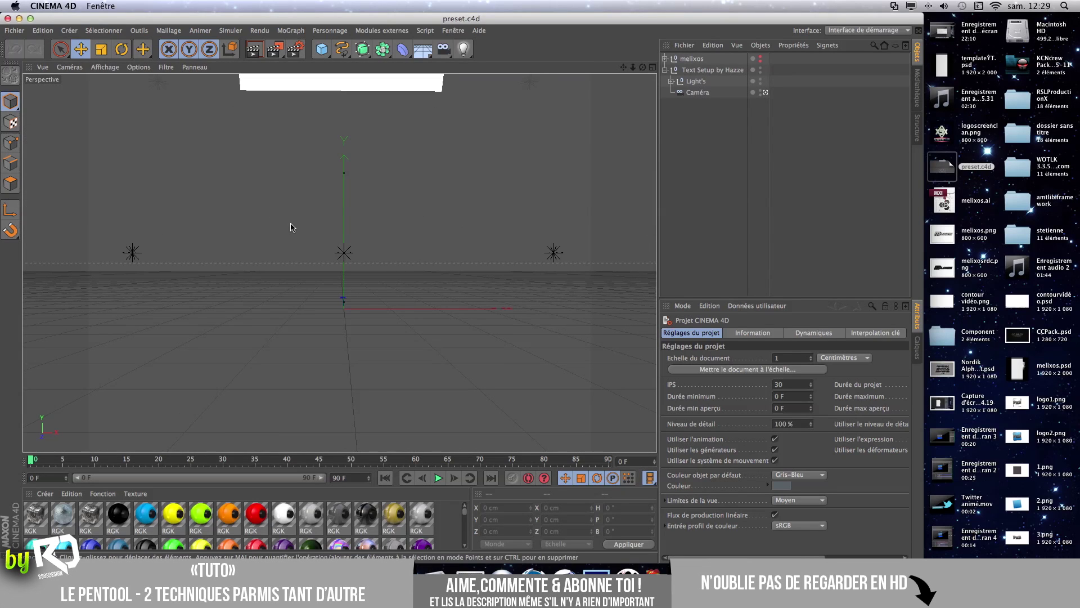
double_click(926, 140)
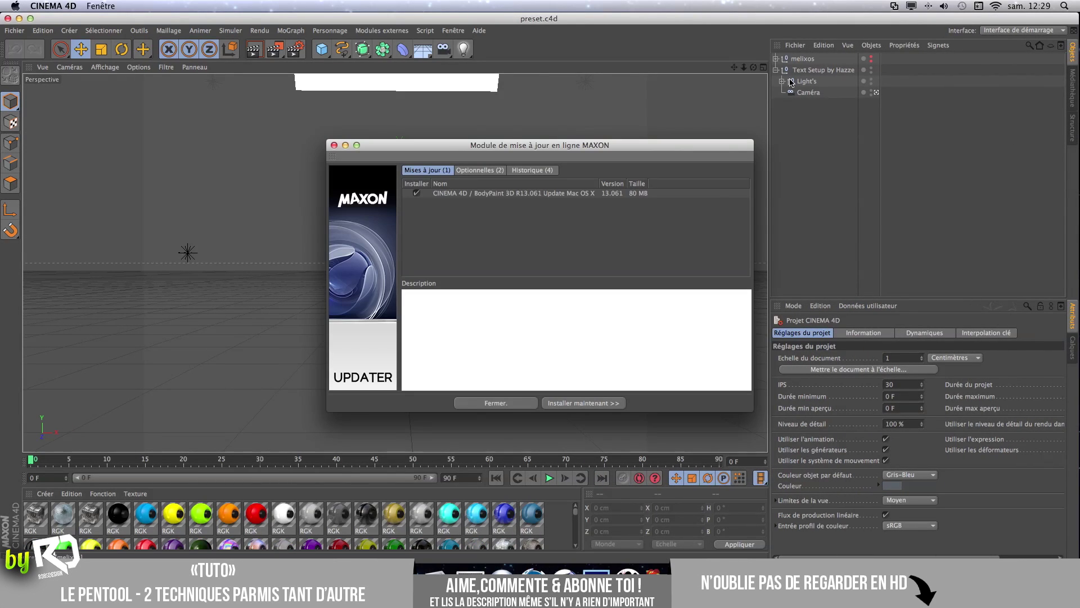
left_click(496, 403)
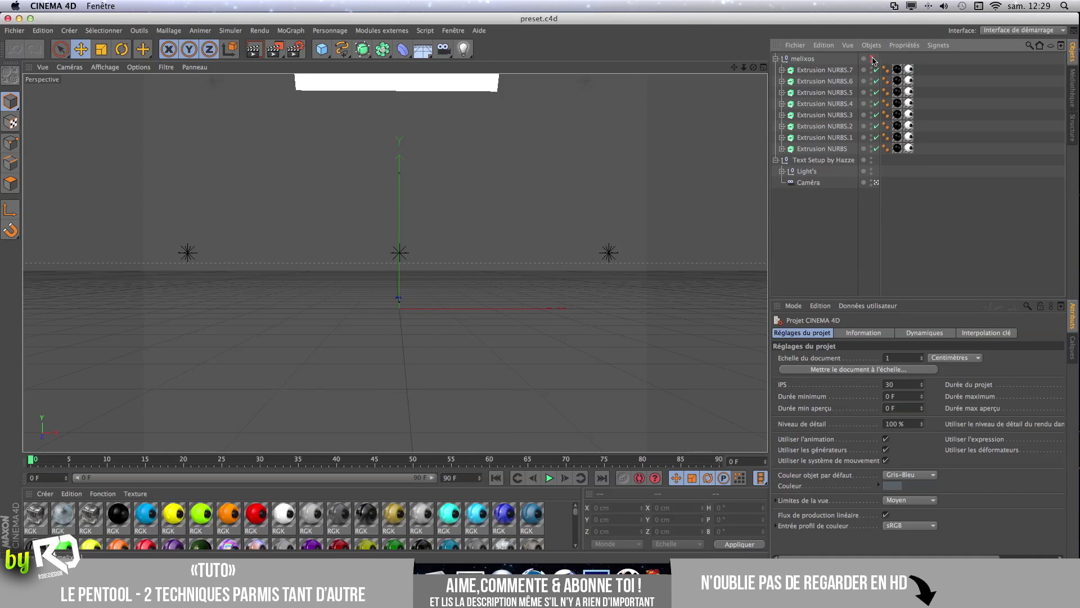
Copy Extrusion NURBS.7 out of the melixos group to the top level, delete its Tracé 9 spline and select the emptied copy.
left_click(838, 70)
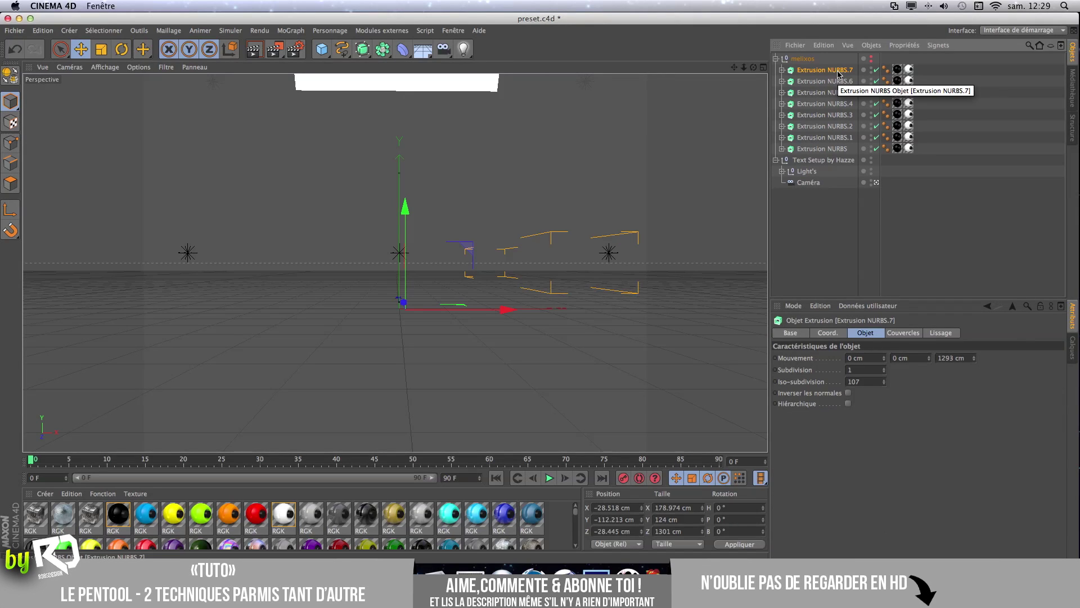
left_click_drag(839, 70, 784, 68)
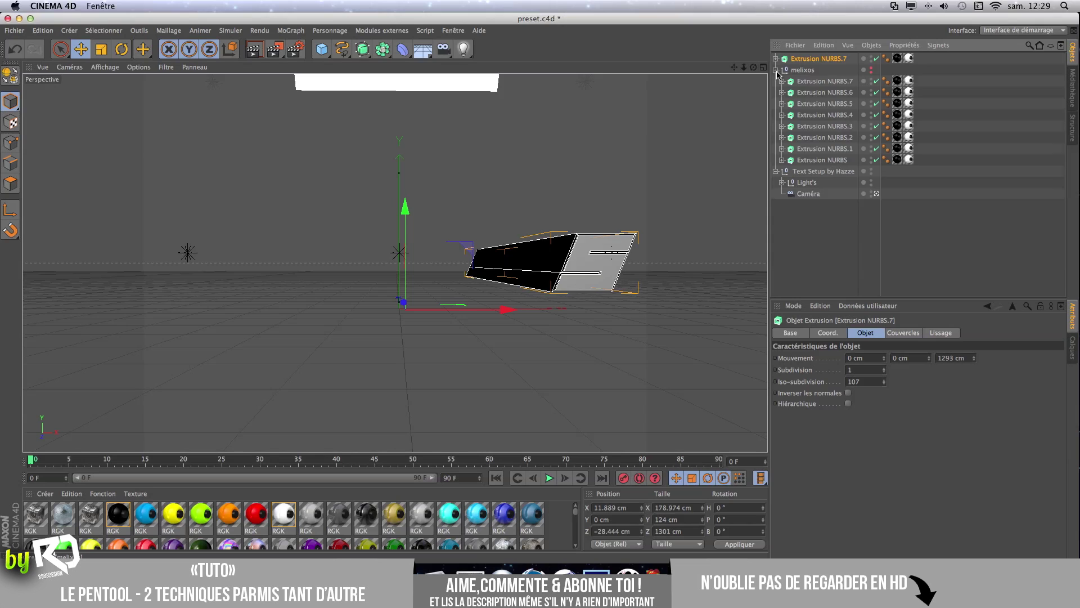
left_click(776, 70)
left_click(776, 59)
left_click(807, 70)
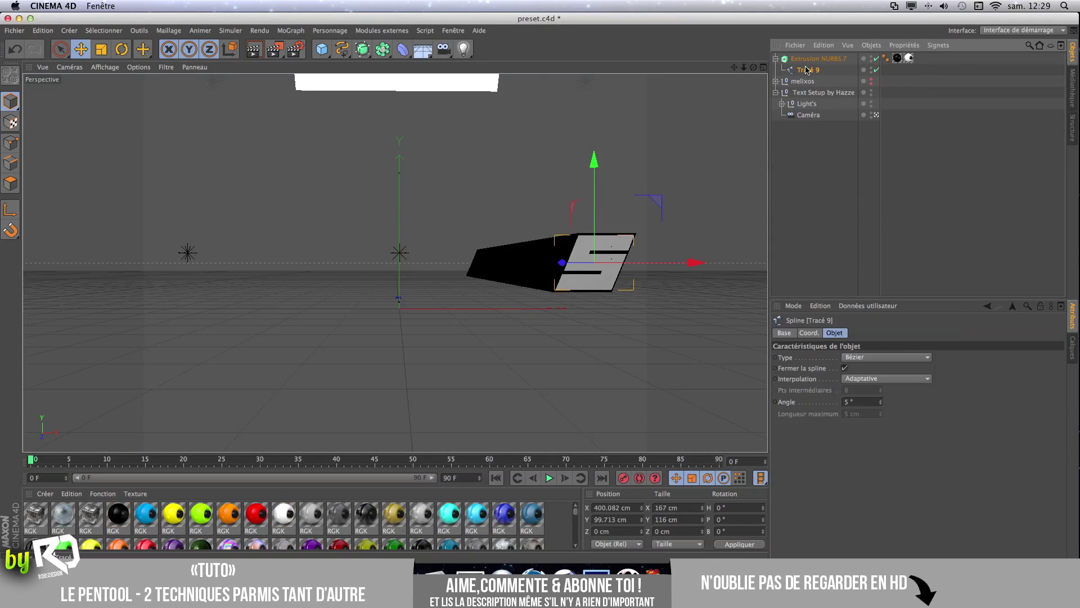
key("Delete")
left_click(810, 60)
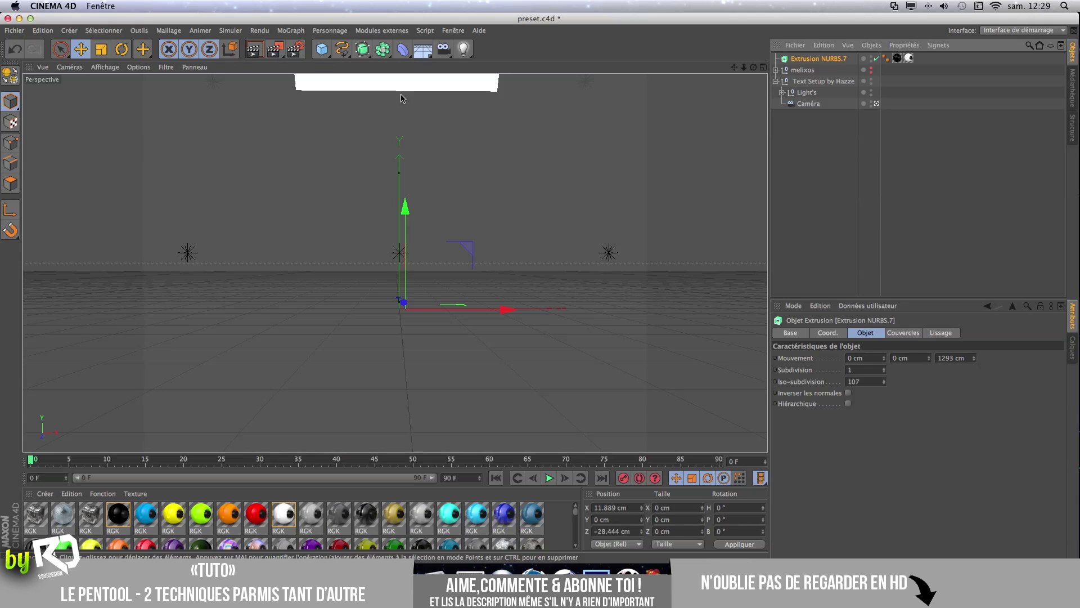
Merge T(1).ai from the Bureau into the scene at a scale factor of 1 centimetre with connected splines.
mouse_move(575, 512)
left_mouse_down()
mouse_move(576, 543)
mouse_move(575, 502)
left_mouse_up()
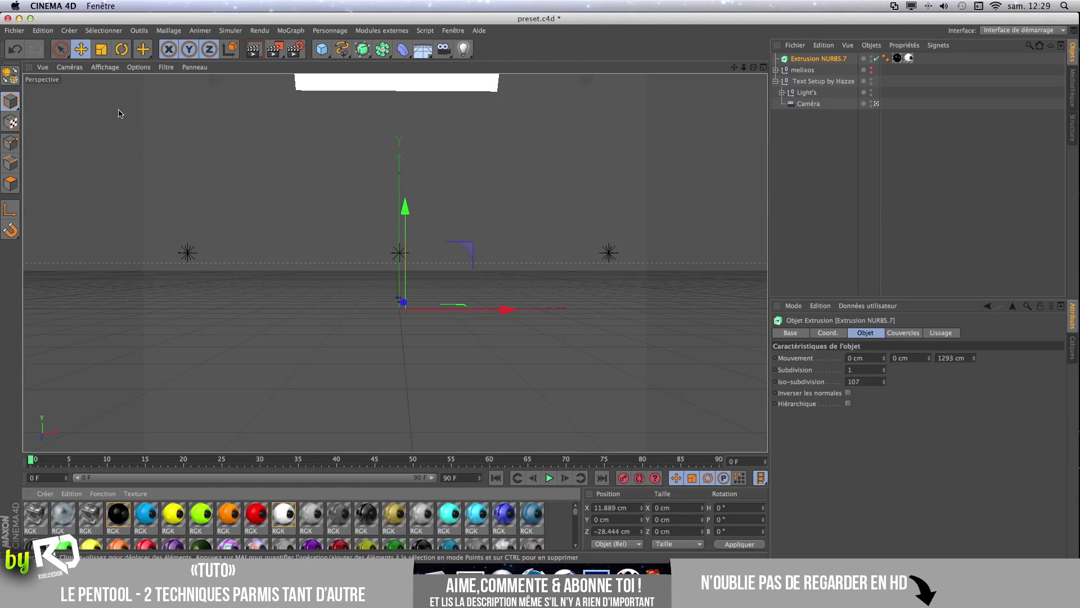
left_click(23, 31)
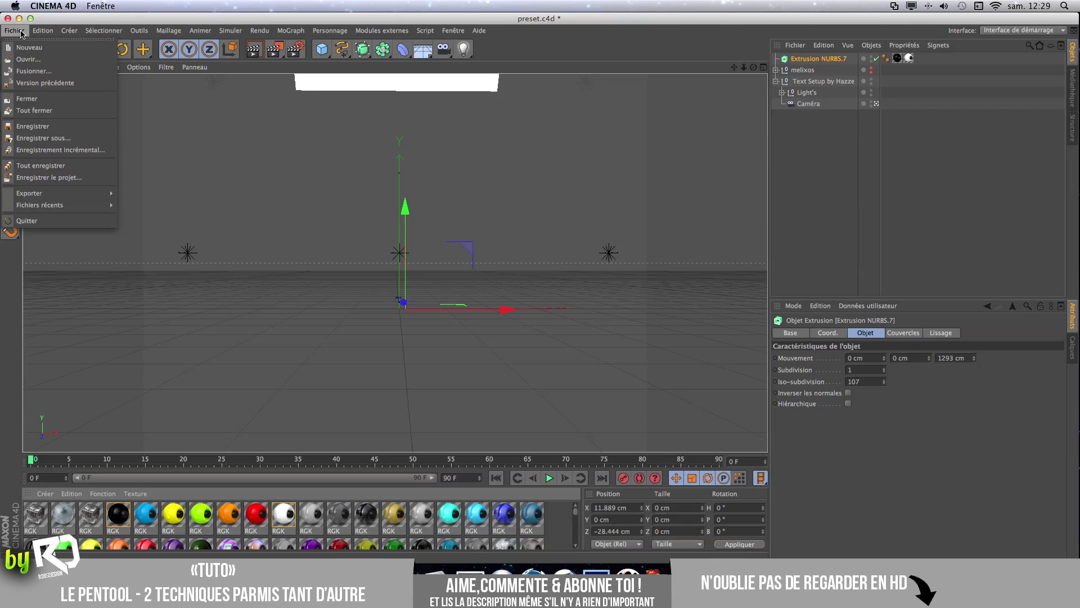
left_click(39, 73)
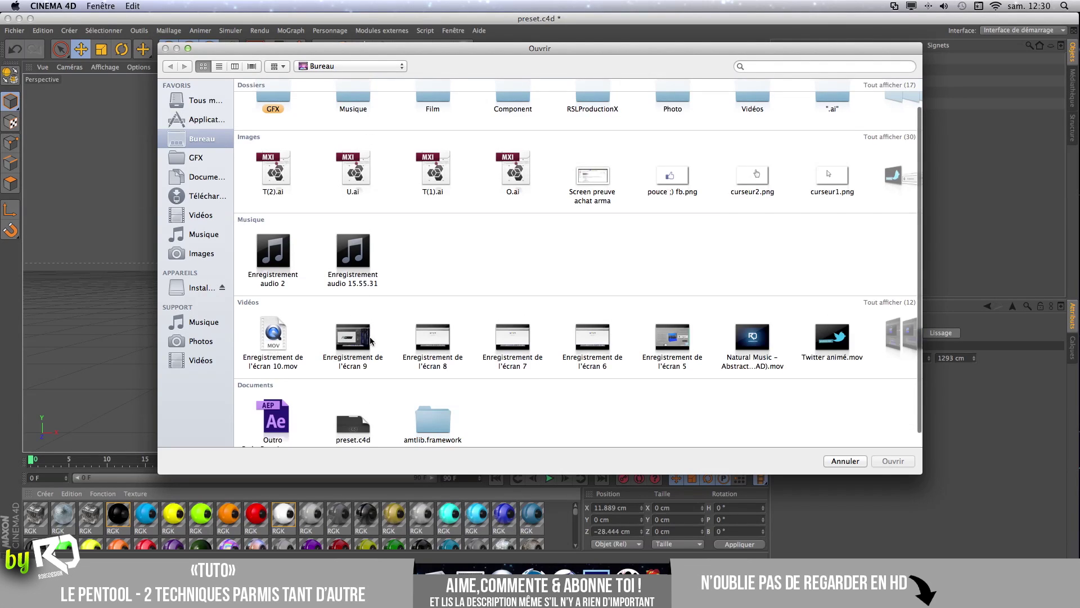
left_click(431, 178)
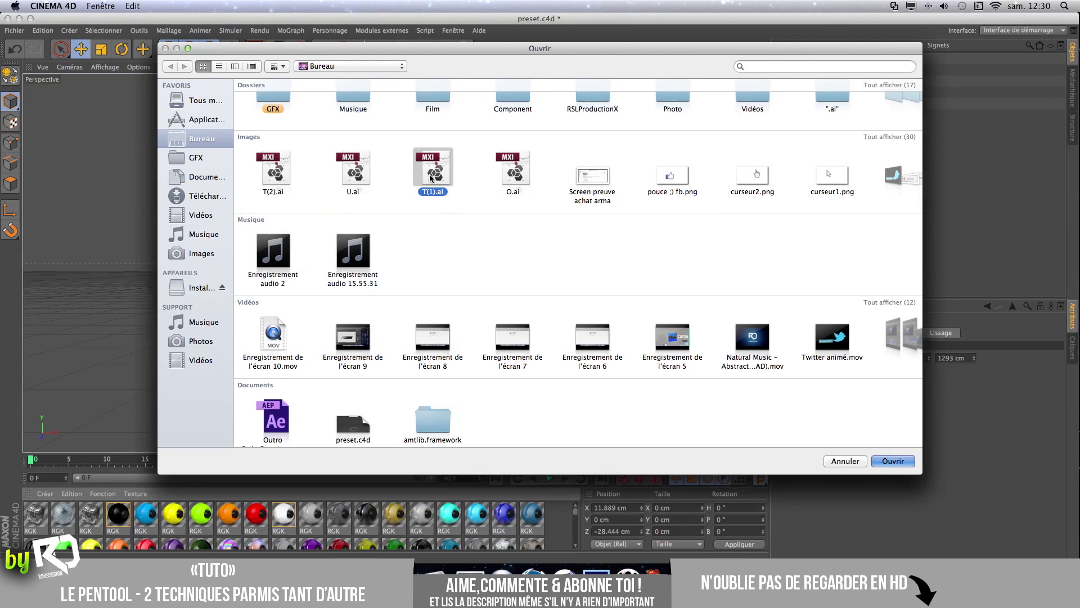
double_click(431, 178)
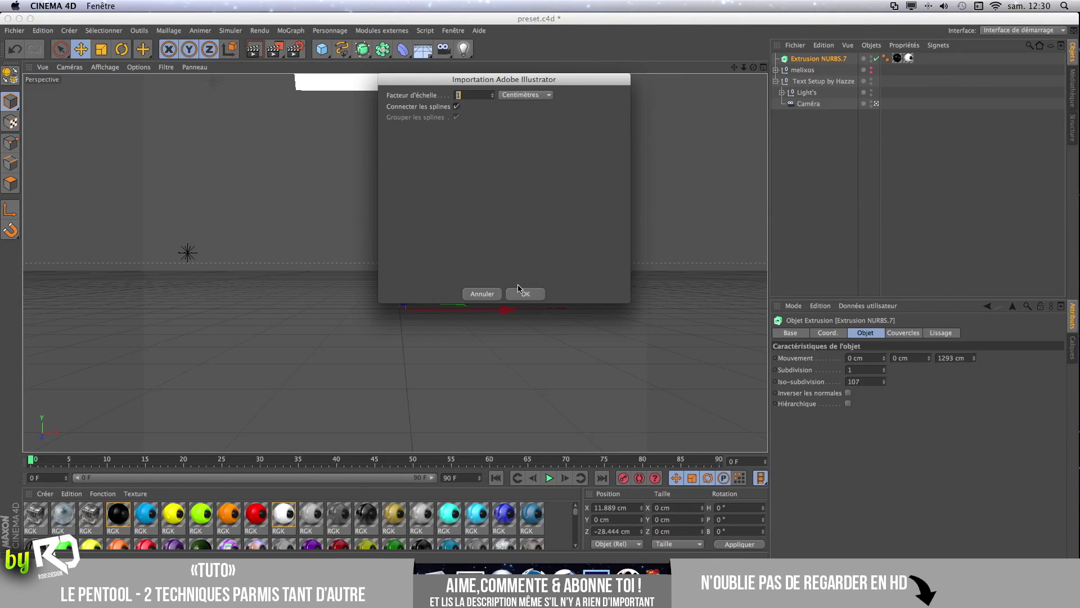
left_click(531, 293)
Leave the scene camera's view and frame the imported T(1) spline in perspective.
left_click_drag(572, 89, 246, 312)
key("ctrl+z")
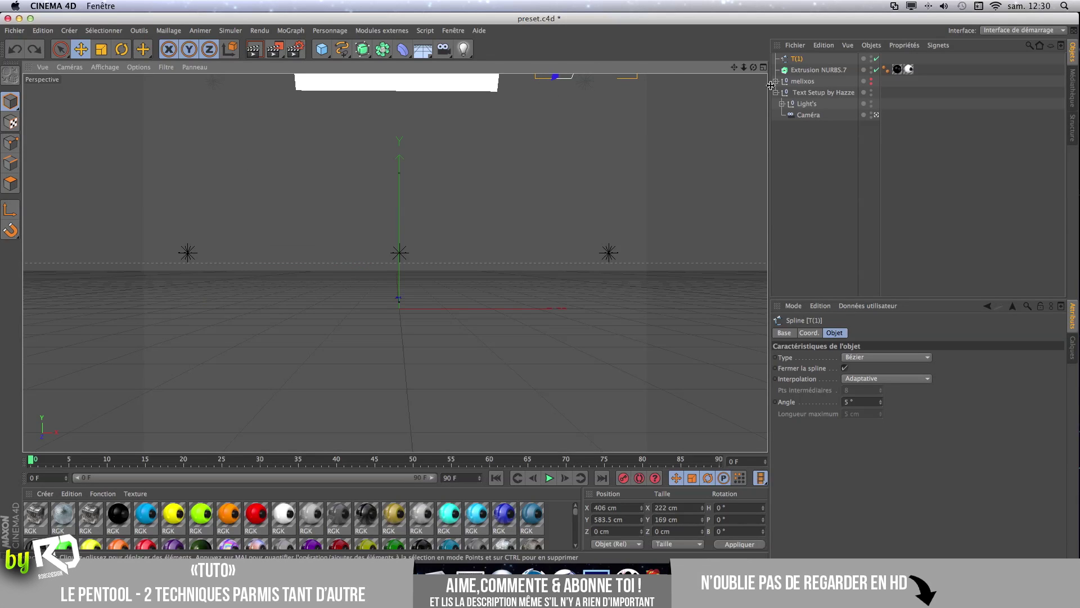
left_click(876, 116)
mouse_move(734, 67)
left_mouse_down()
mouse_move(395, 263)
mouse_move(324, 401)
left_mouse_up()
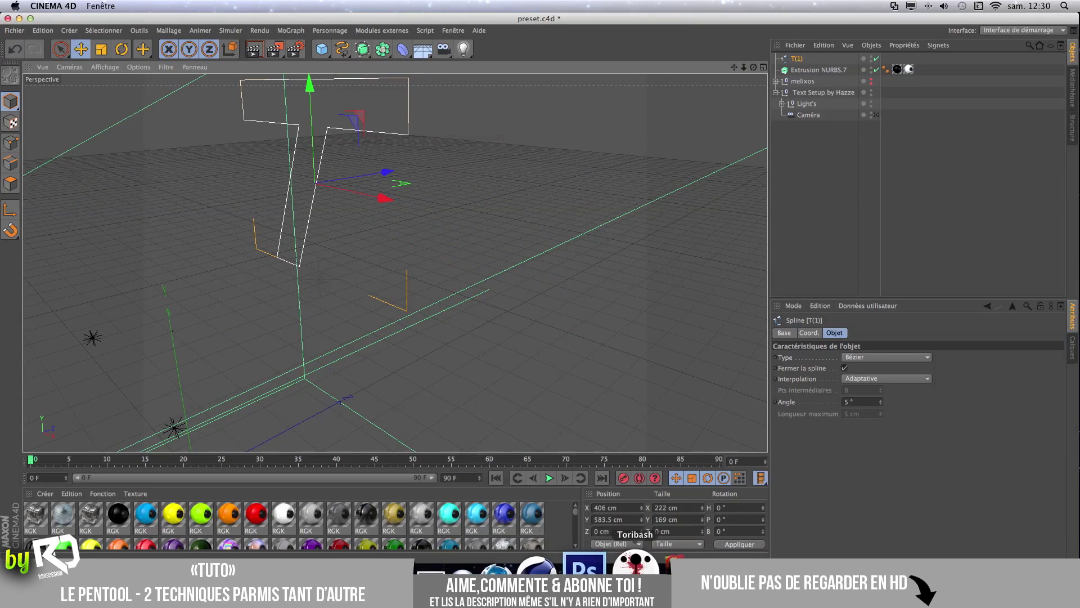
Switch to Photoshop to check the TUTO lettering and return to CINEMA 4D.
left_click(631, 484)
scroll(352, 251, "left", 10)
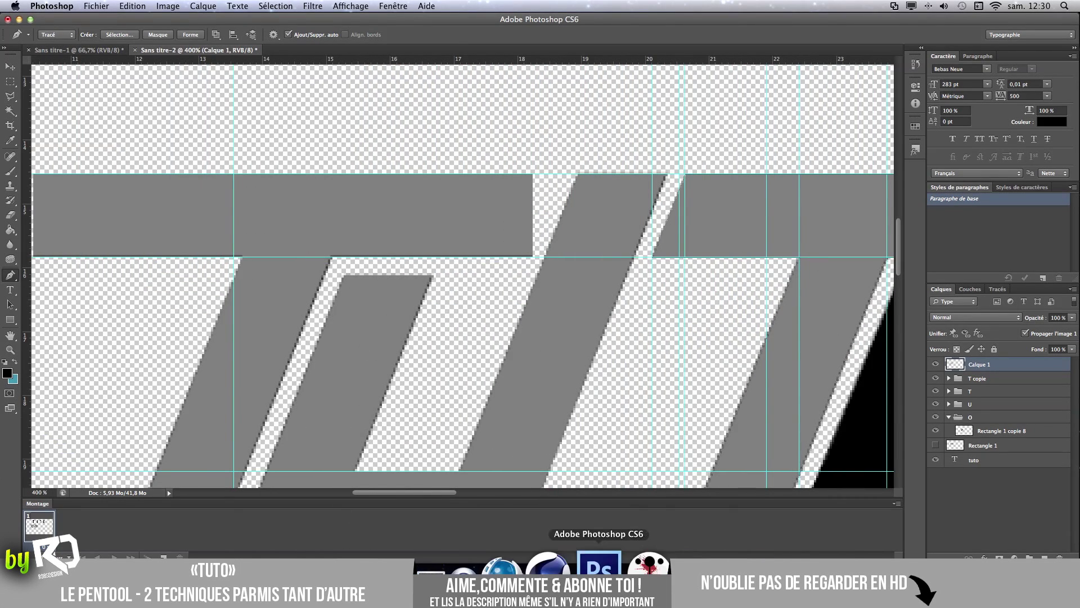
left_click(545, 569)
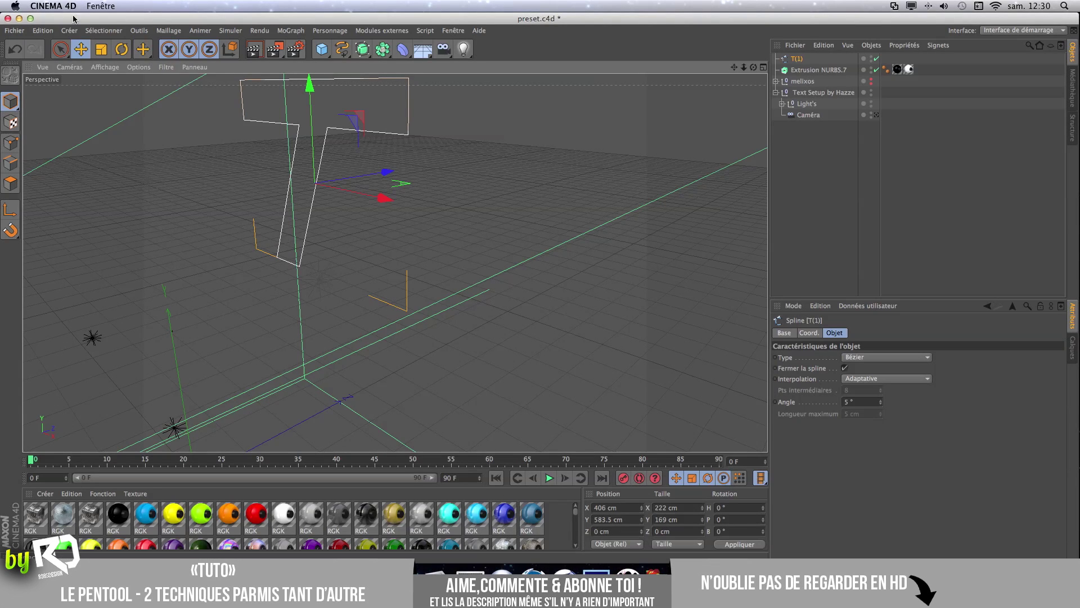
Merge U.ai from the Bureau into the scene at a scale factor of 1 centimetre with connected splines.
left_click(23, 30)
left_click(23, 73)
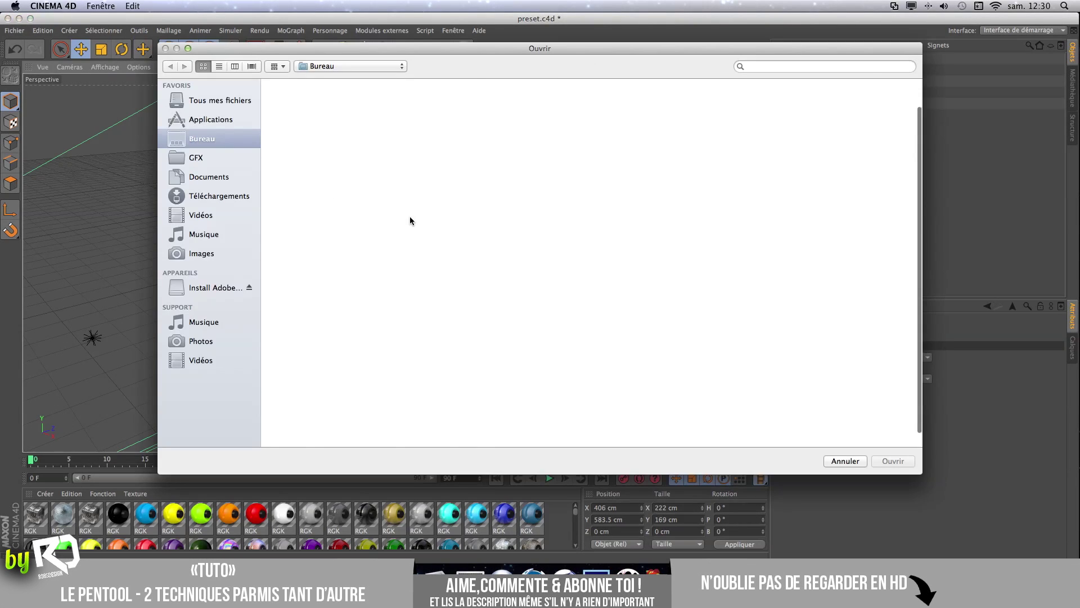
double_click(386, 177)
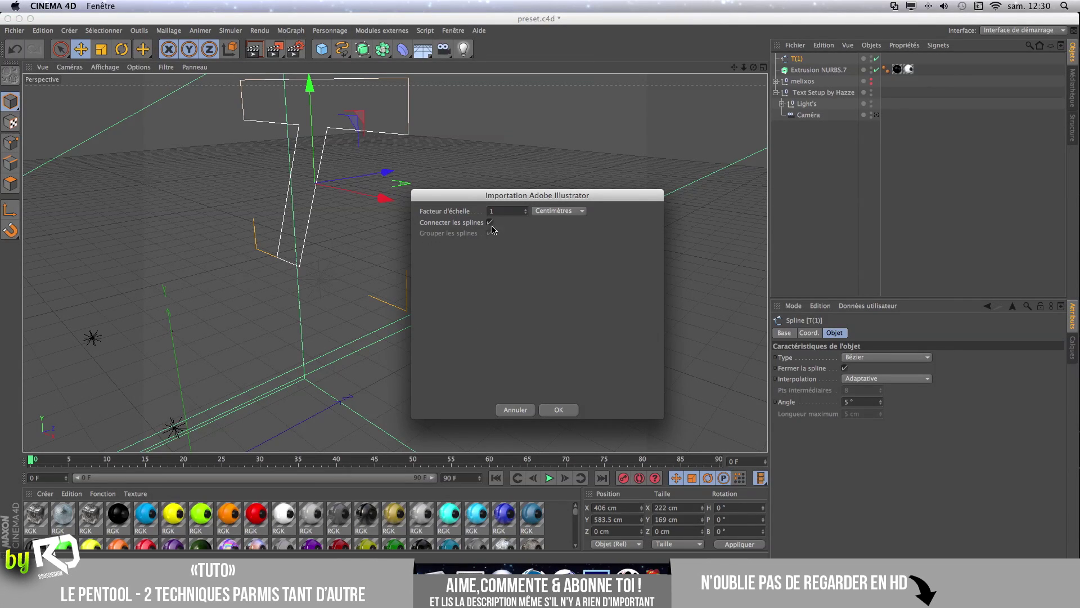
left_click(558, 410)
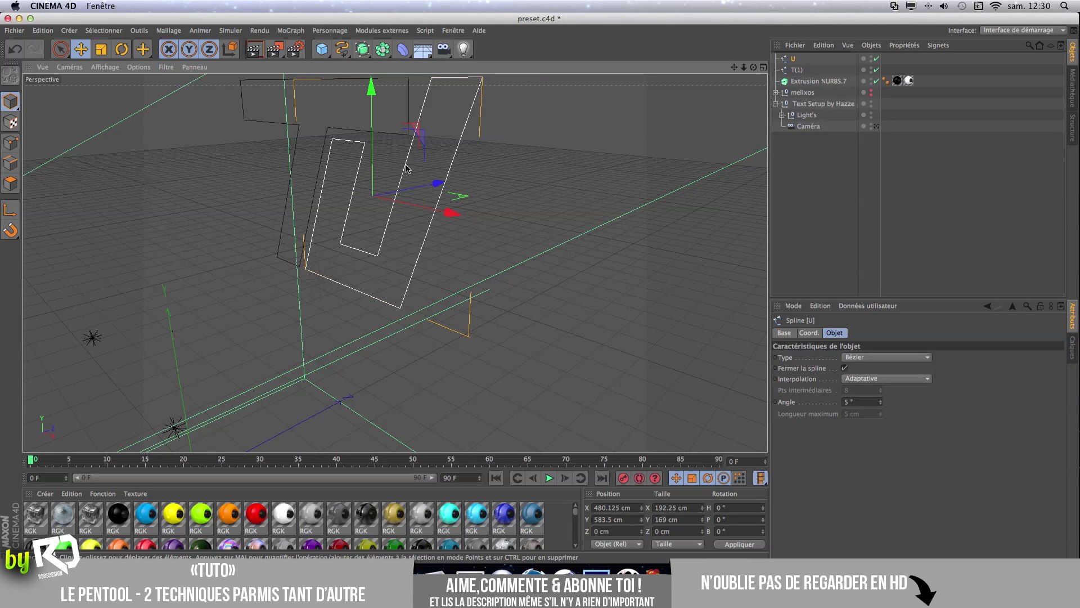
Merge T(2).ai from the Bureau into the scene at a scale factor of 1 centimetre with connected splines.
left_click(14, 30)
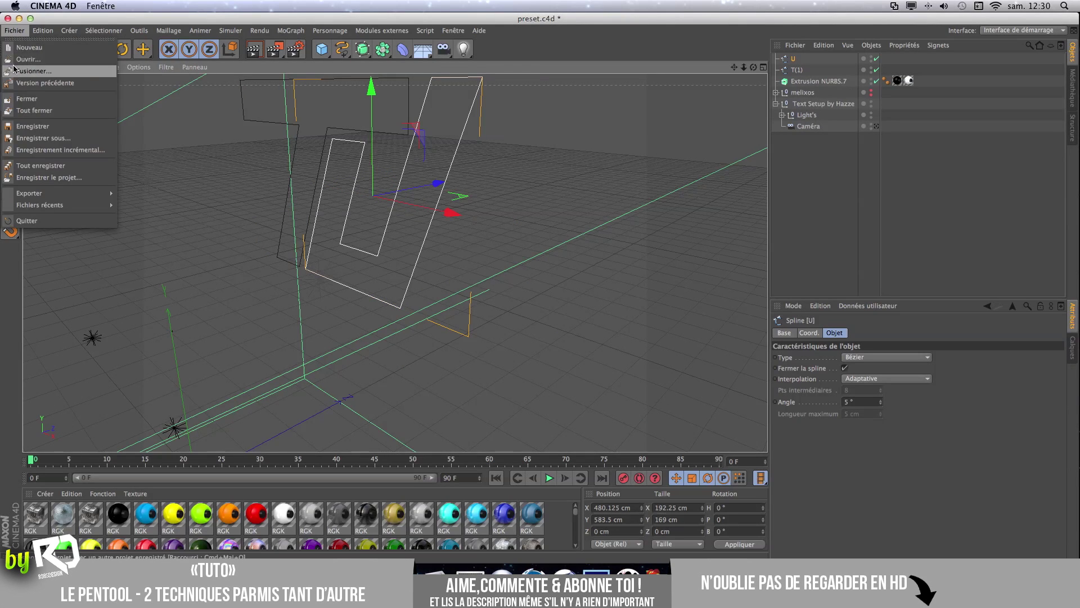
left_click(17, 60)
double_click(306, 172)
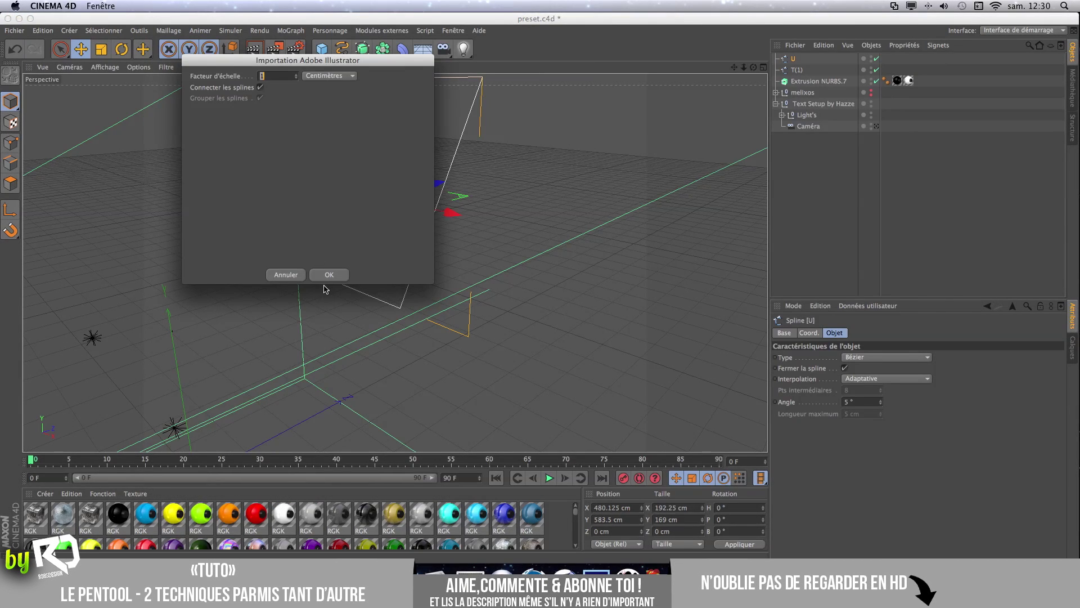
left_click(328, 275)
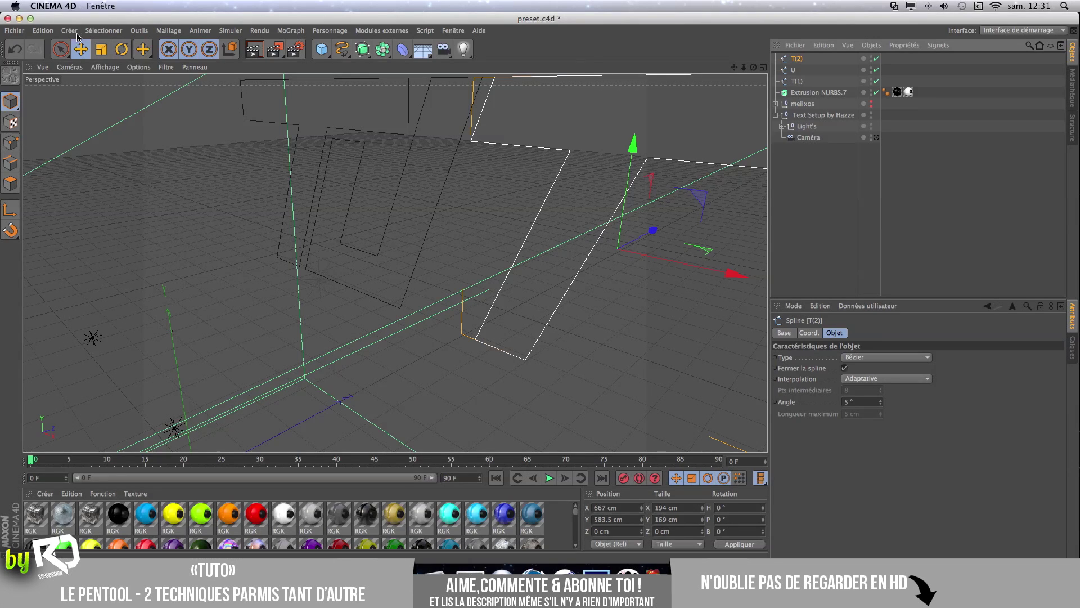
Merge O.ai from the Bureau into the scene at a scale factor of 1 centimetre with connected splines.
left_click(14, 31)
left_click(34, 79)
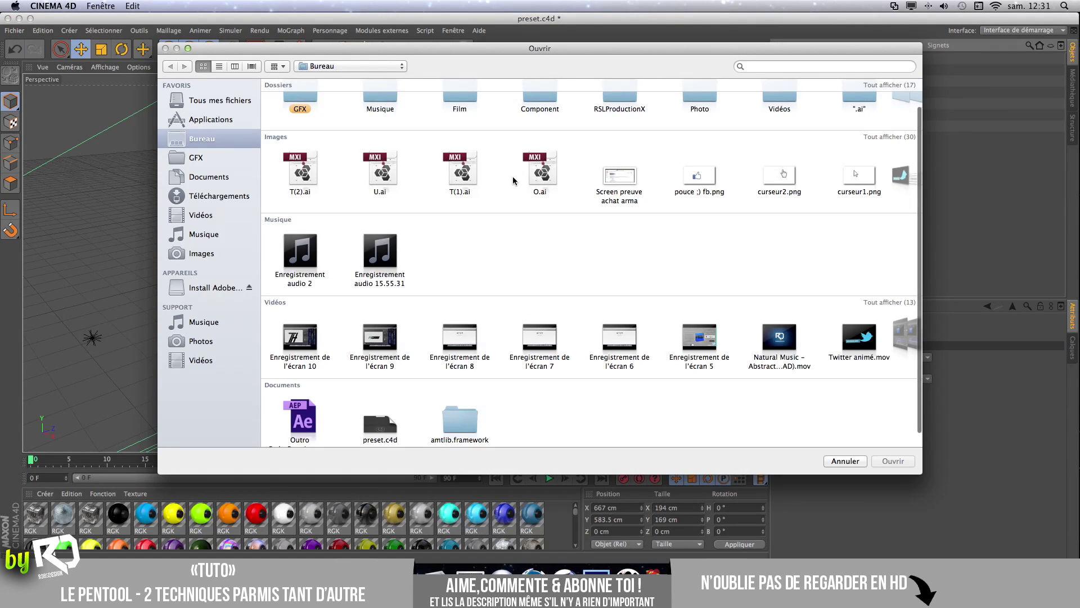
double_click(539, 175)
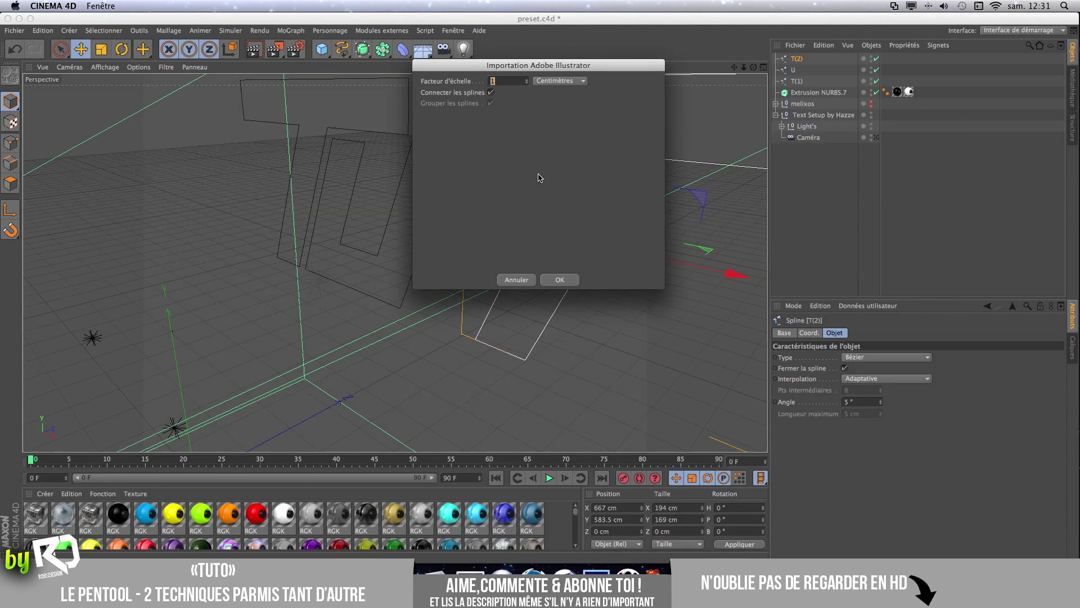
left_click(560, 280)
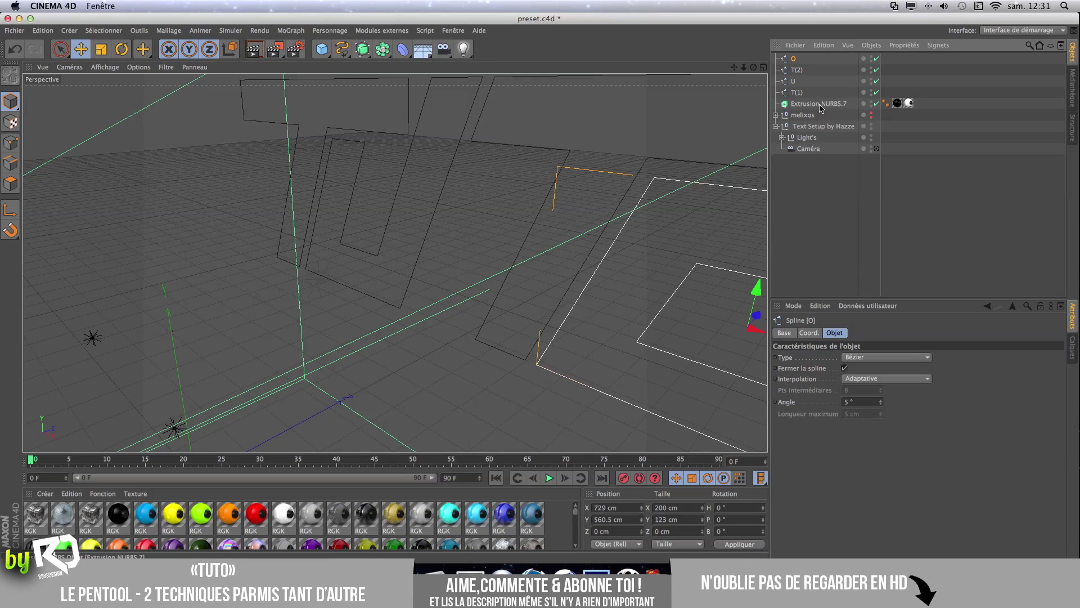
Select the O, T(2), U and T(1) splines and, through Caméra, move them together to about X 11 cm, Y 152 cm.
left_click_drag(895, 95, 779, 66)
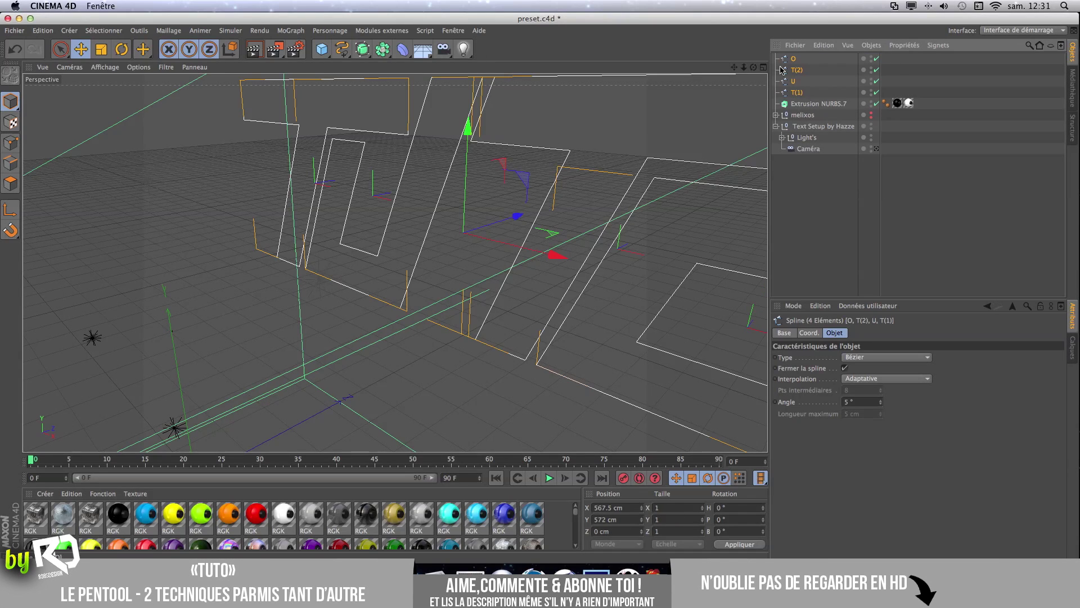
left_click(876, 148)
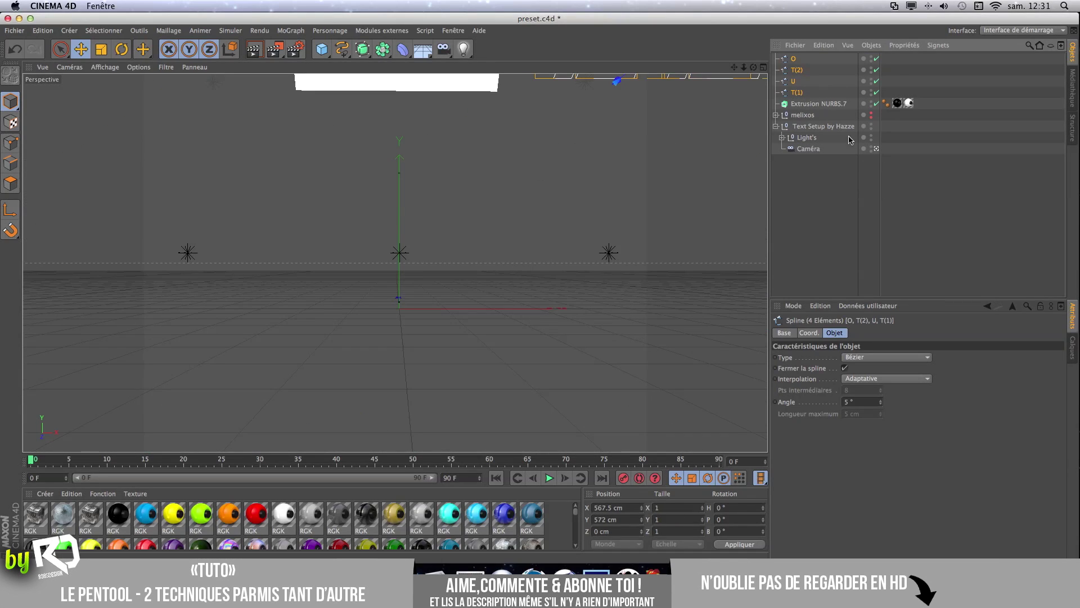
left_click_drag(601, 162, 386, 315)
Scale the four letter splines up uniformly to about 1.5 times their size and deselect them.
key("t")
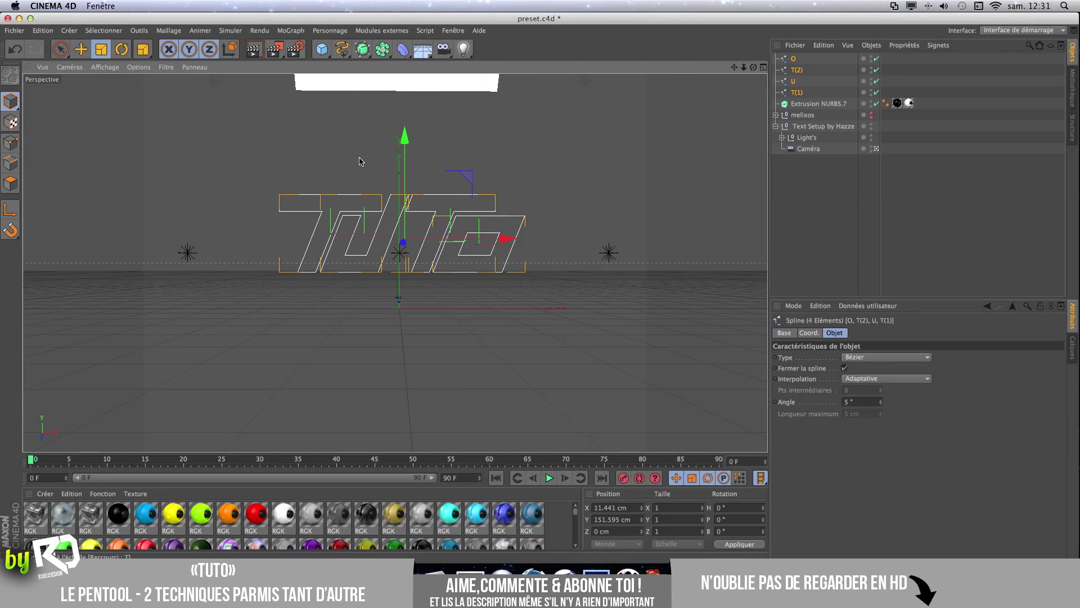
left_click_drag(487, 196, 508, 160)
left_click(334, 242)
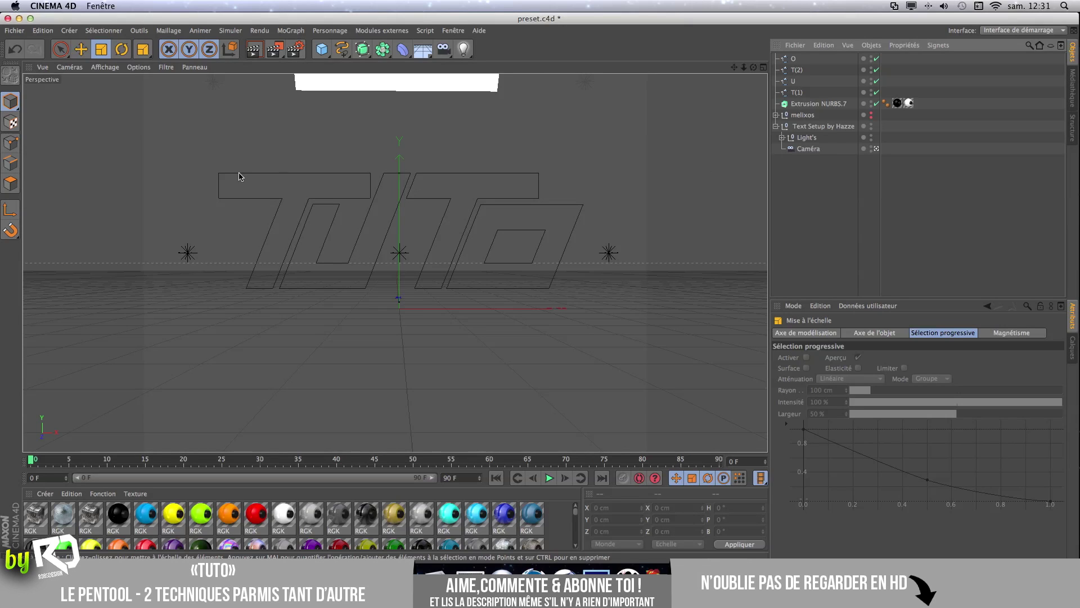
left_click(800, 105)
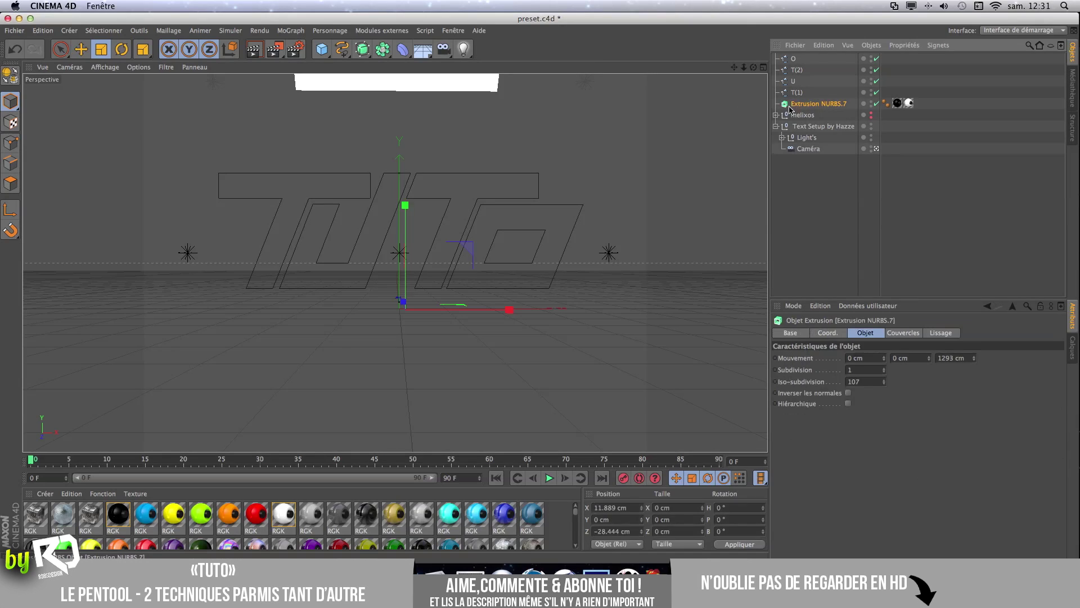
left_click(363, 50)
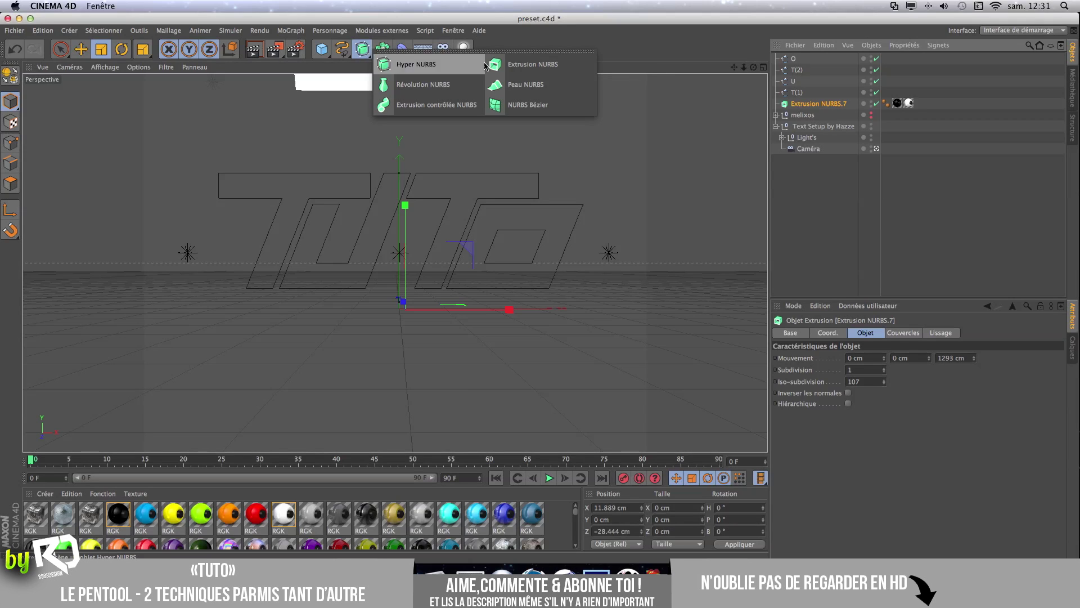
left_click(528, 74)
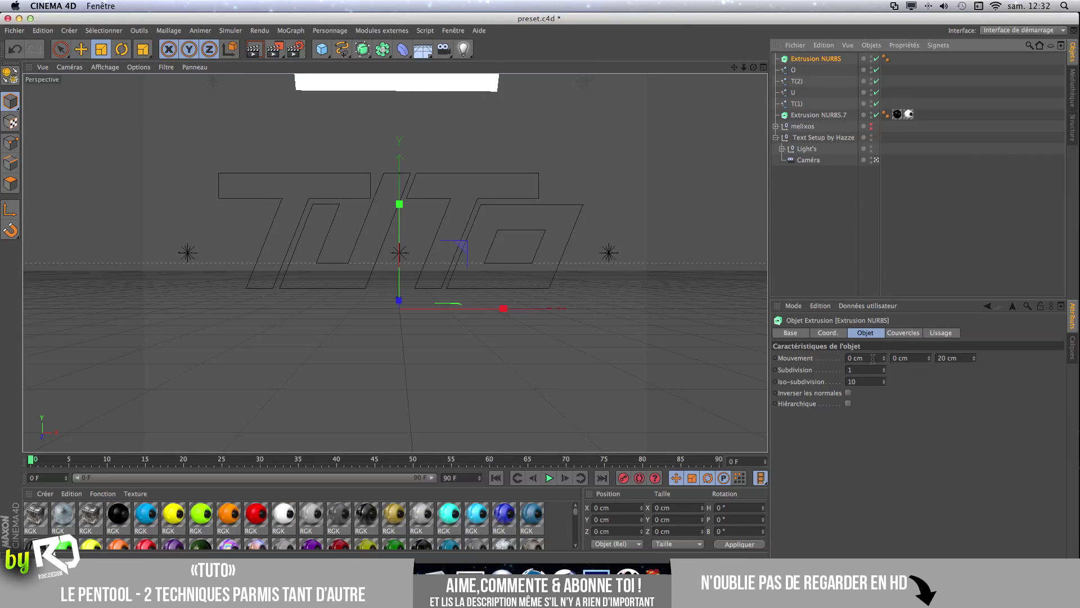
left_click(902, 333)
left_click(882, 358)
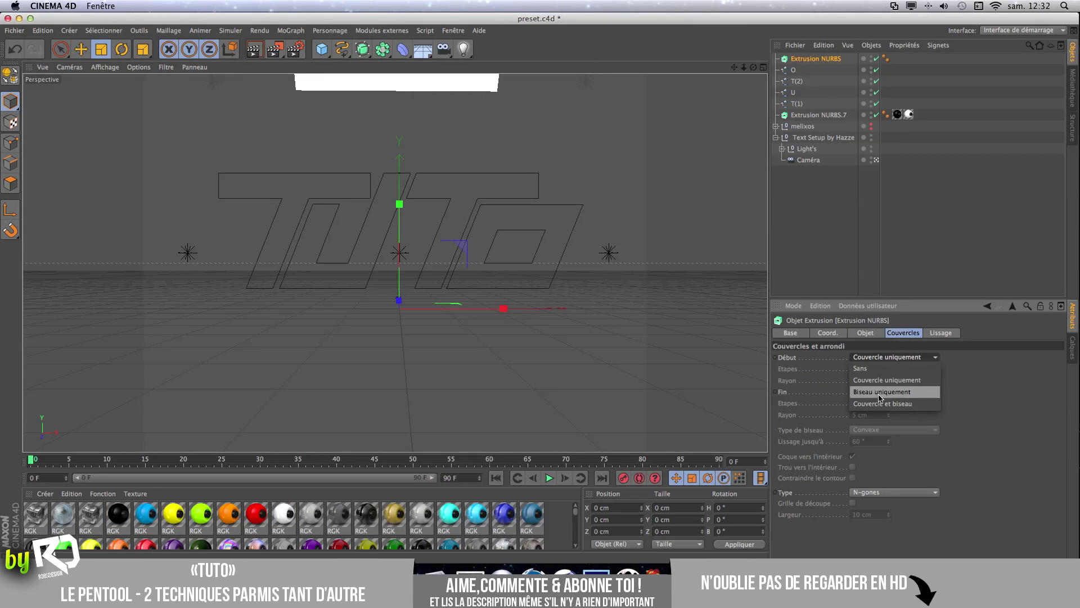
left_click(1013, 379)
left_click(817, 332)
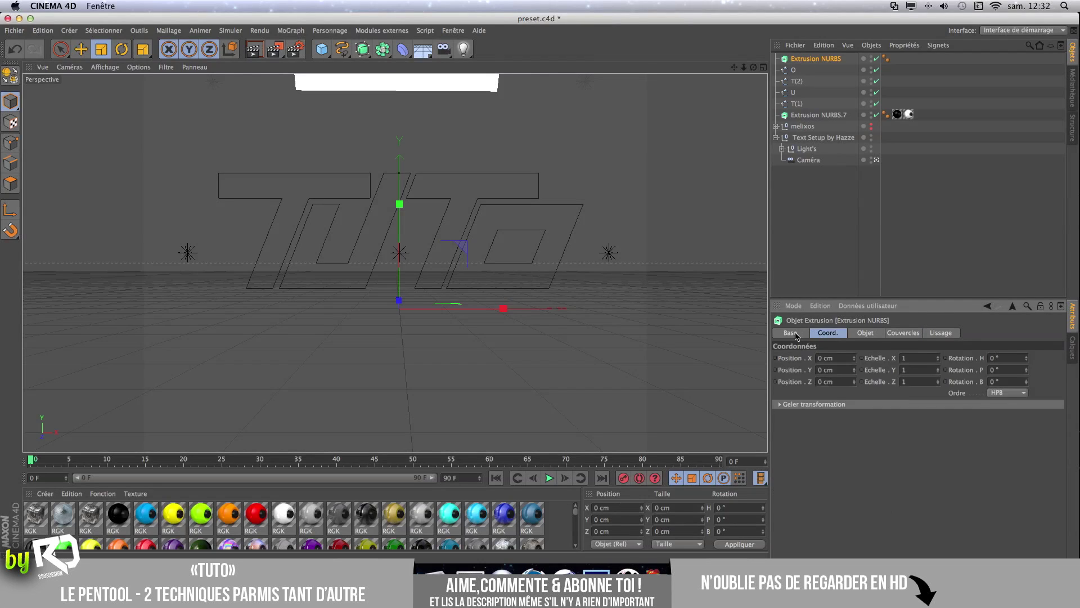
left_click(797, 335)
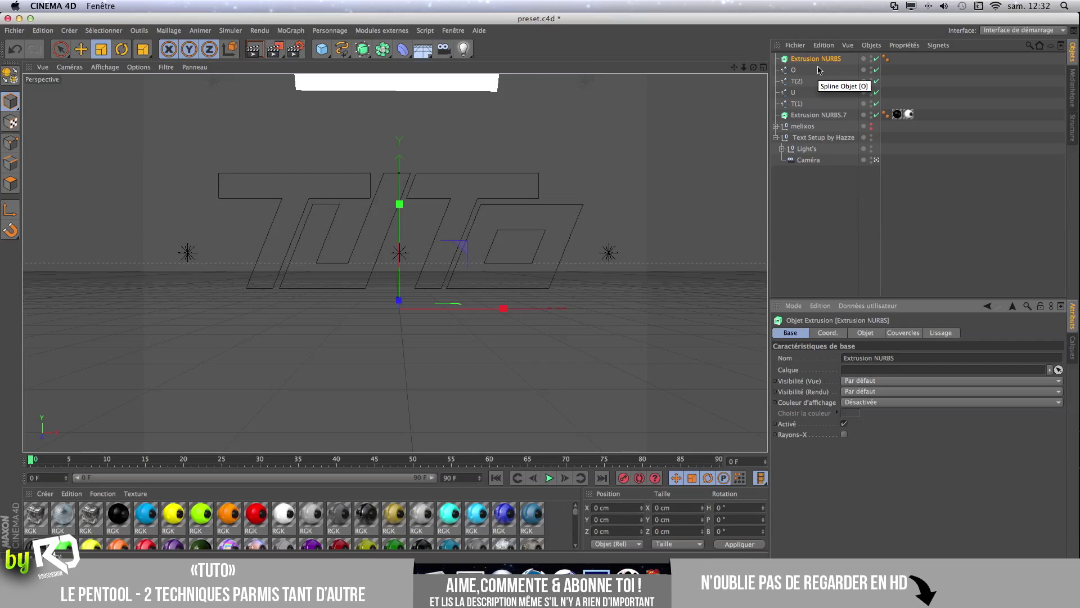
key("Delete")
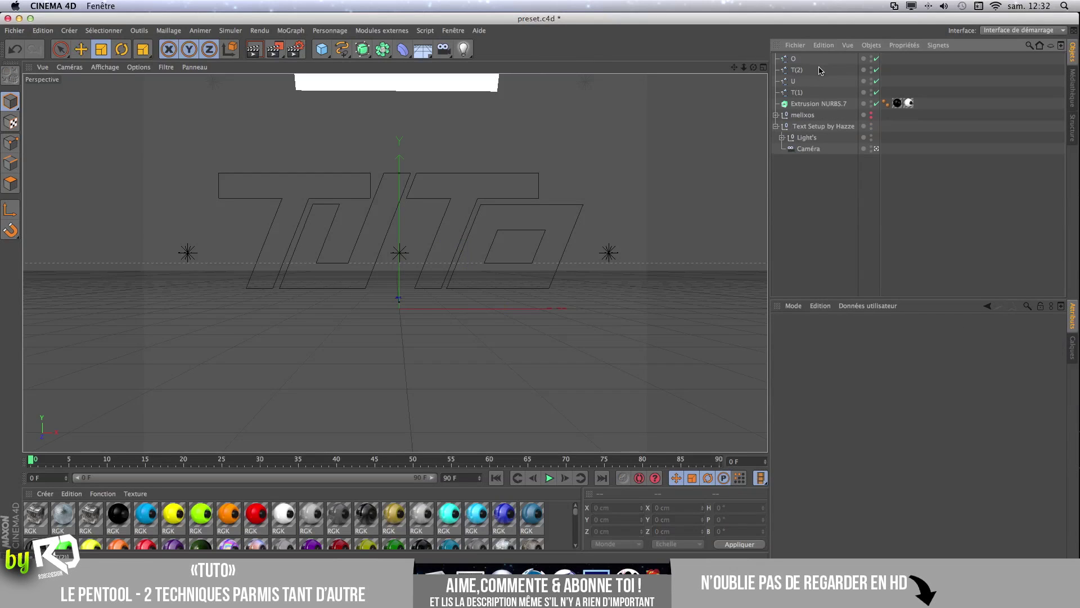
Make three copies of the empty Extrusion NURBS.7 at the top level of the object hierarchy.
left_click(827, 104)
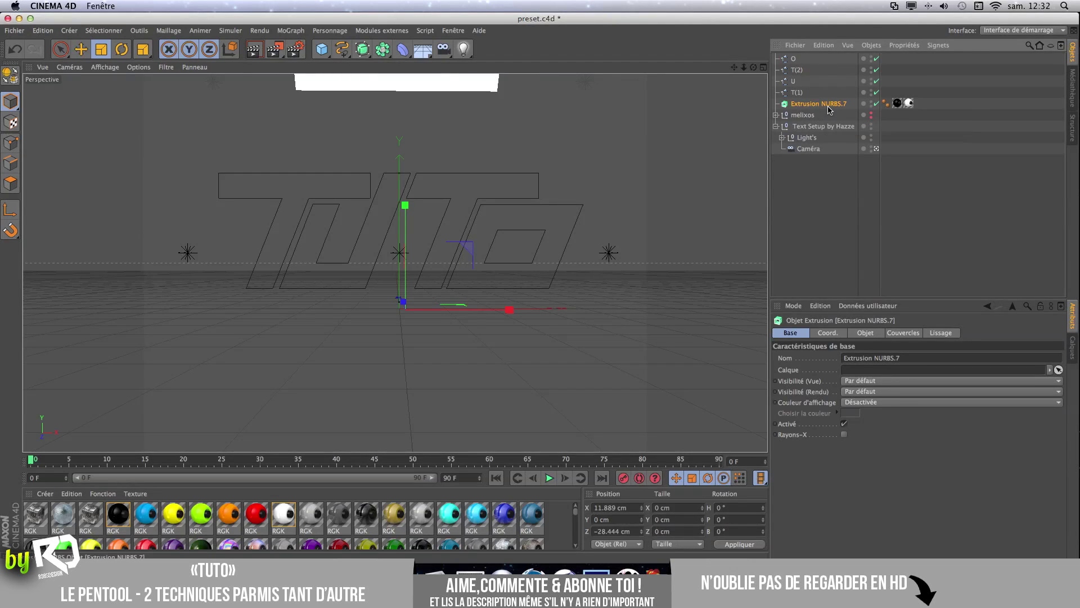
key("ctrl+z")
key("ctrl+z")
key("ctrl+z")
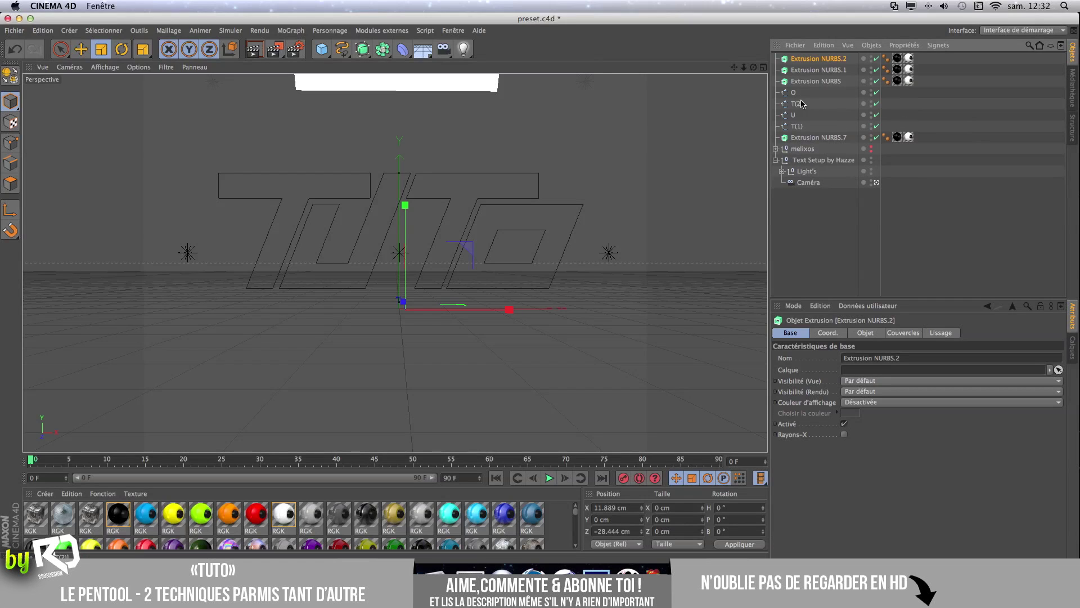
Nest U in Extrusion NURBS.2, T(2) in Extrusion NURBS.1, O in Extrusion NURBS and T(1) in Extrusion NURBS.7.
left_click_drag(795, 94, 810, 70)
left_click_drag(796, 117, 810, 60)
left_click_drag(800, 118, 796, 126)
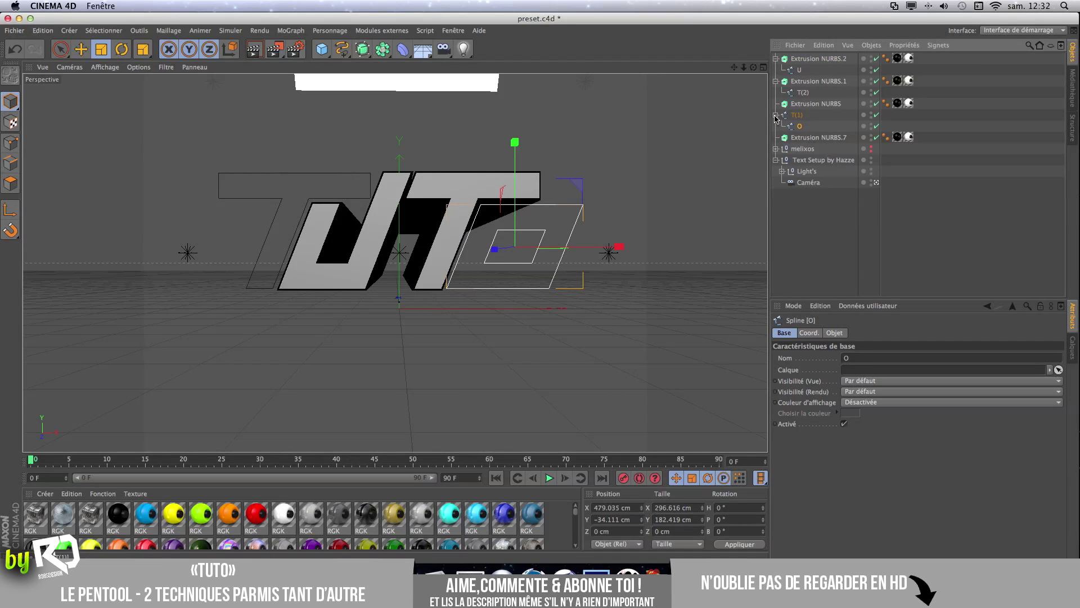
left_click_drag(806, 128, 814, 104)
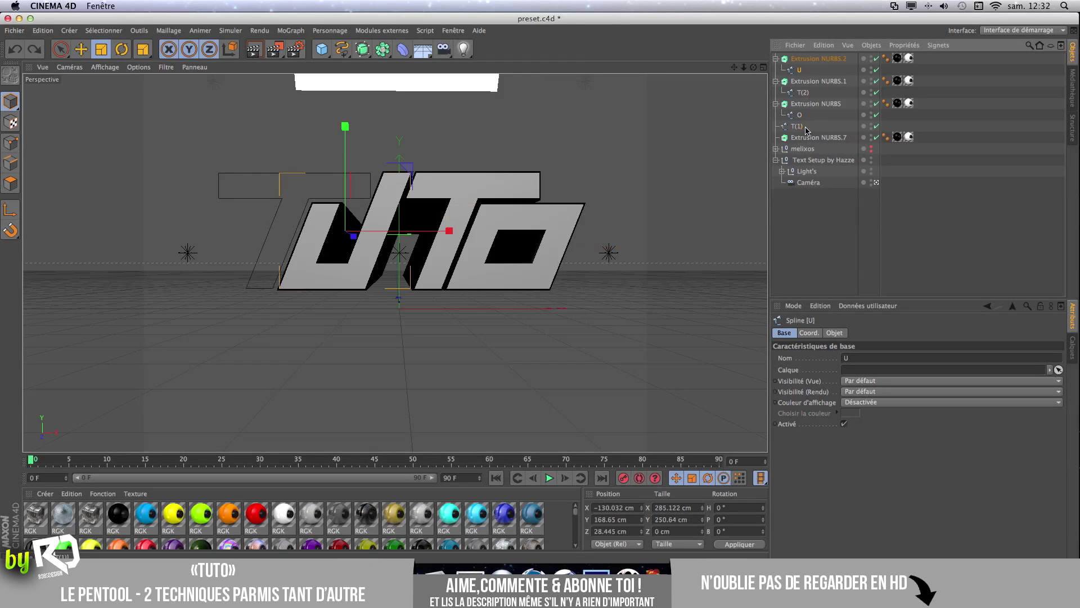
left_click_drag(803, 142, 805, 139)
Collapse the four letter extrusions in the object hierarchy so their splines are hidden.
left_click(776, 126)
left_click(777, 104)
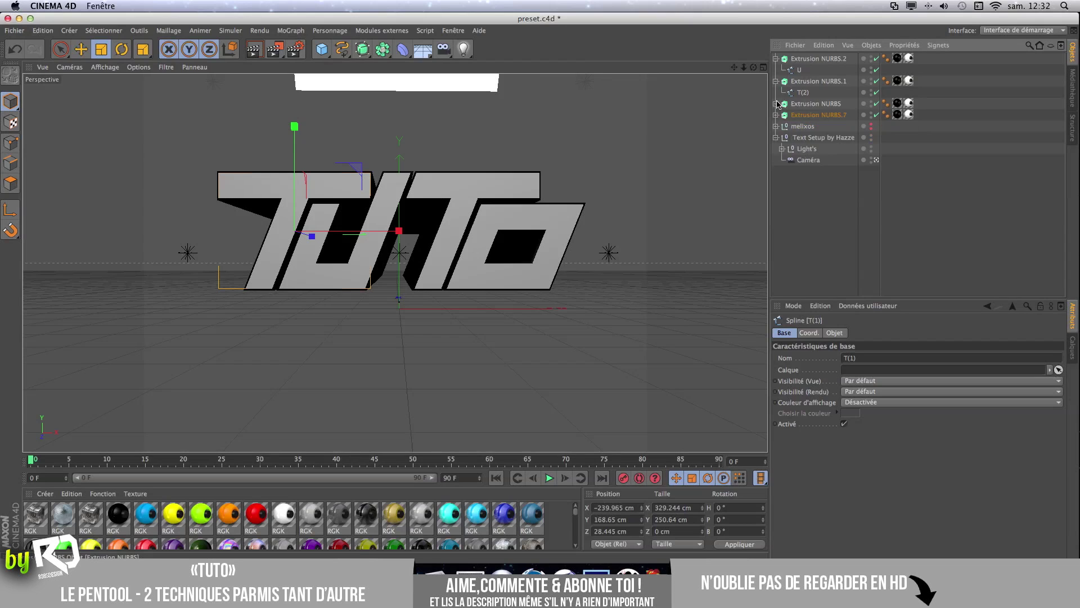
left_click(776, 81)
left_click(776, 58)
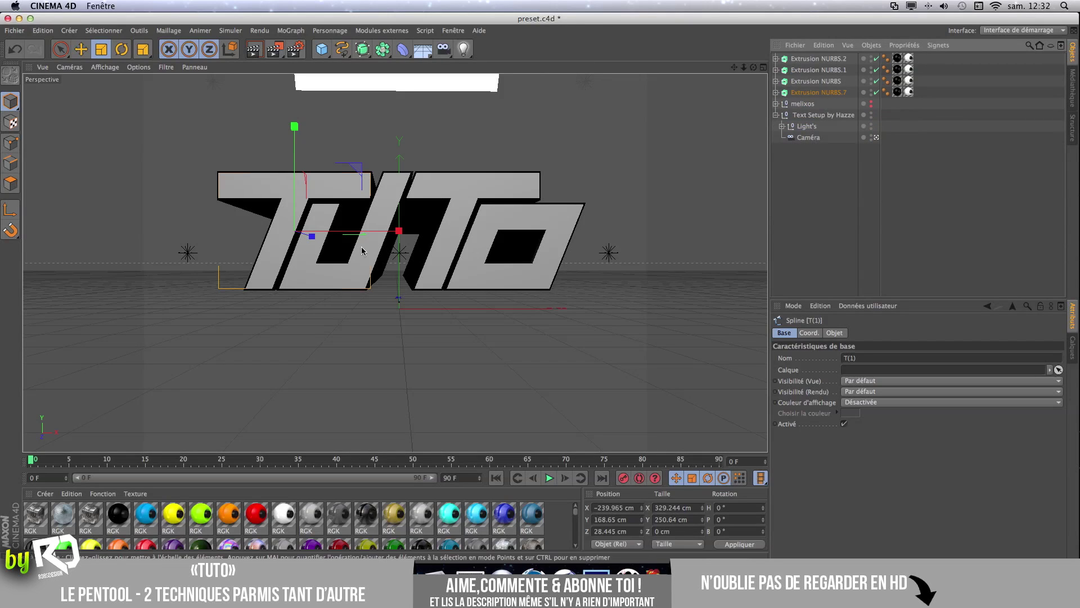
Compare viewport renders of the TUTO text without and with the Rendu cellulo effect, leaving the effect enabled in the render settings.
left_click(253, 49)
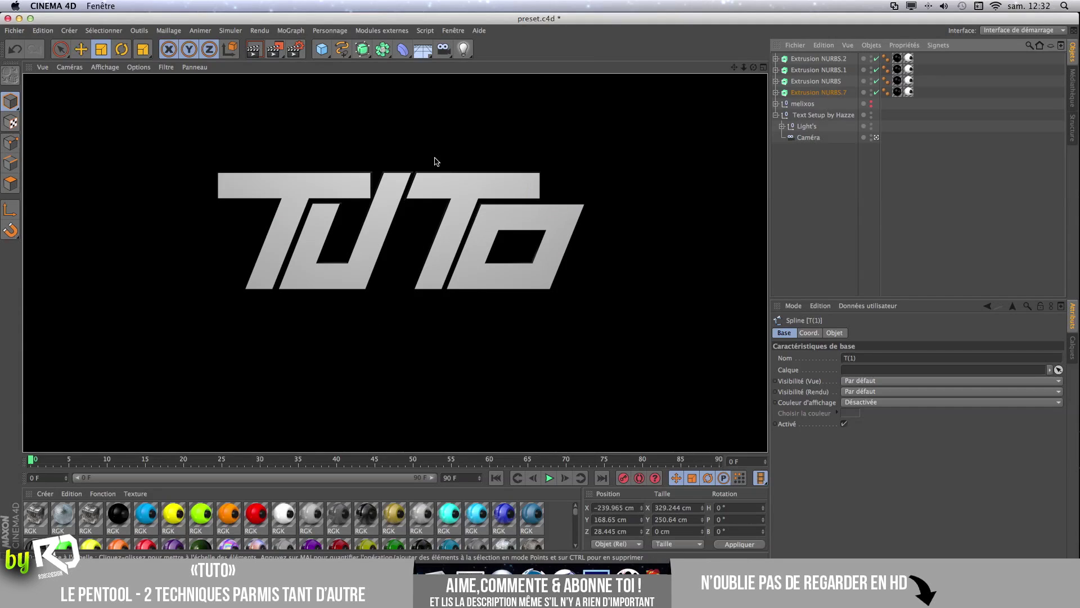
key("ctrl+b")
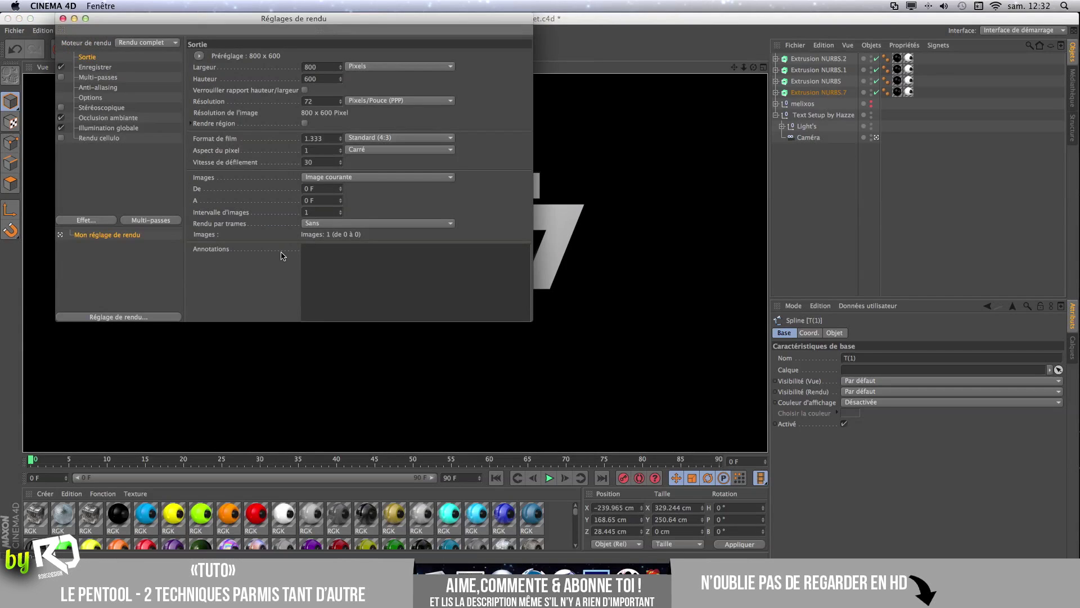
left_click(62, 138)
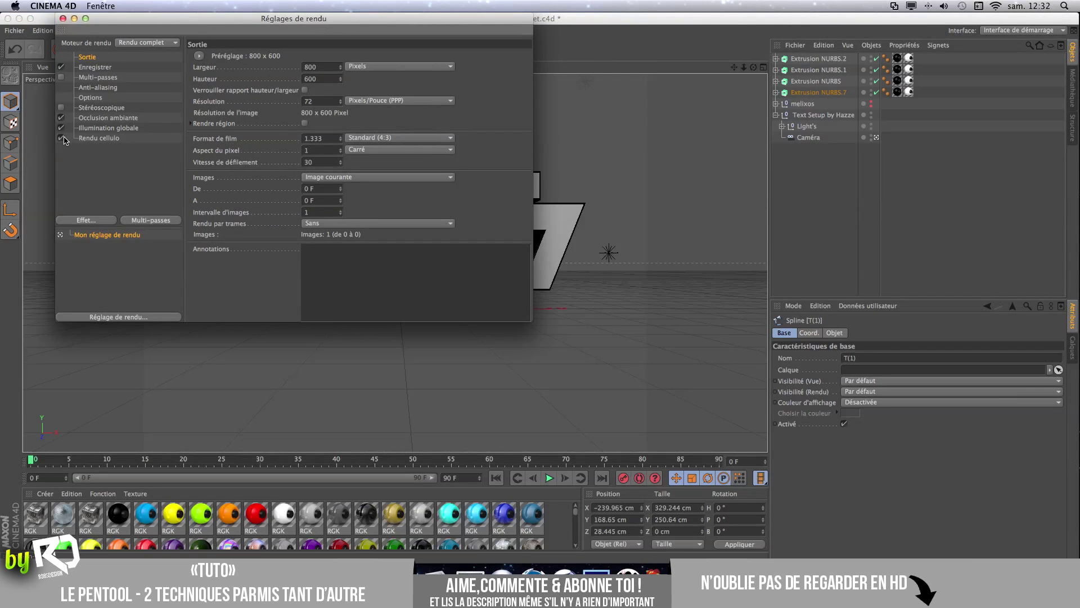
left_click(103, 140)
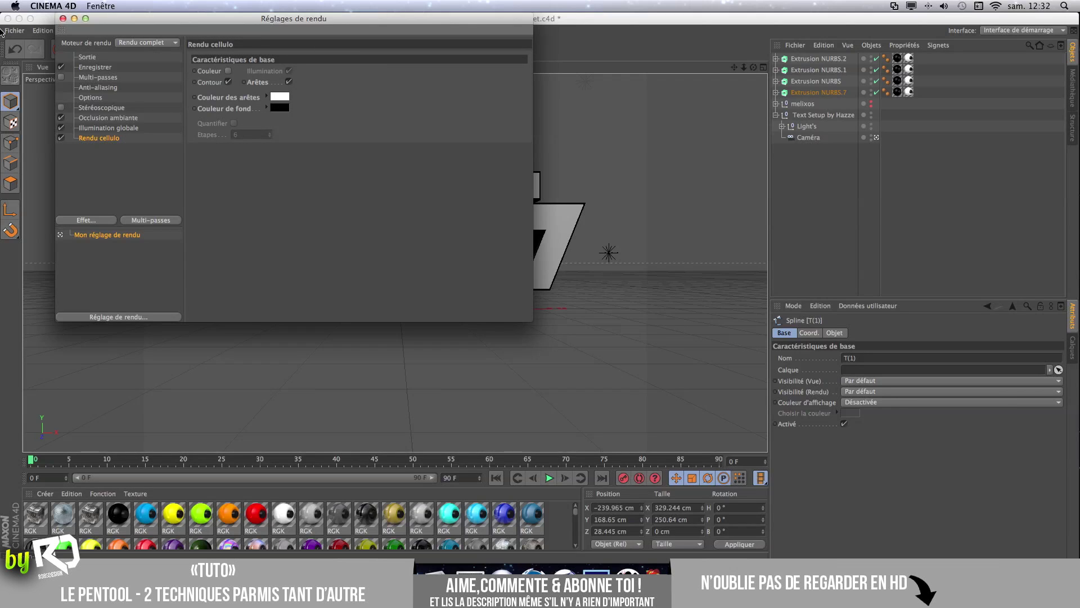
left_click(63, 19)
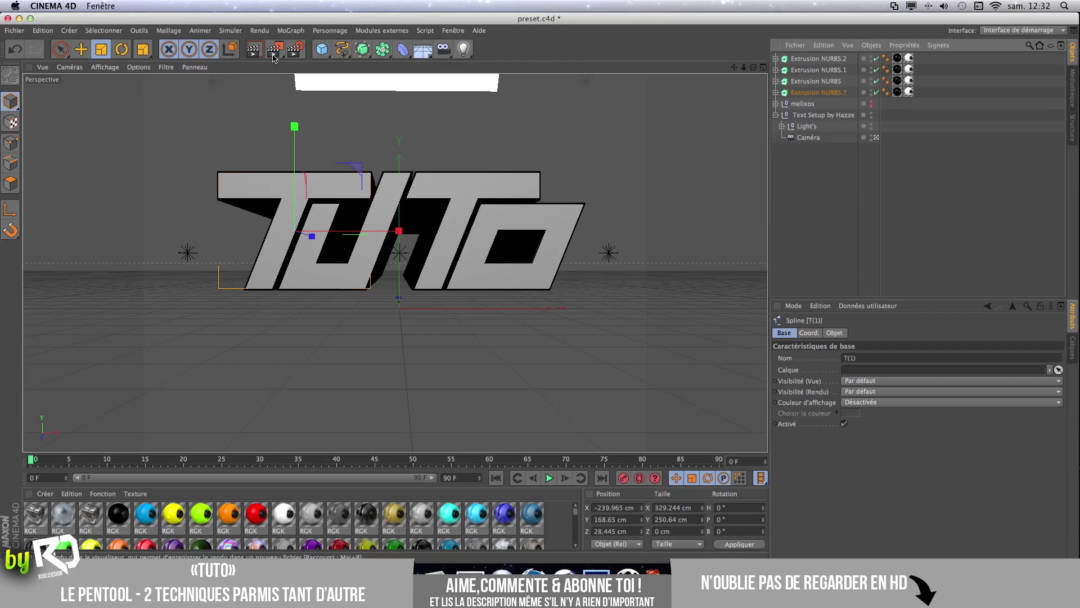
left_click(254, 49)
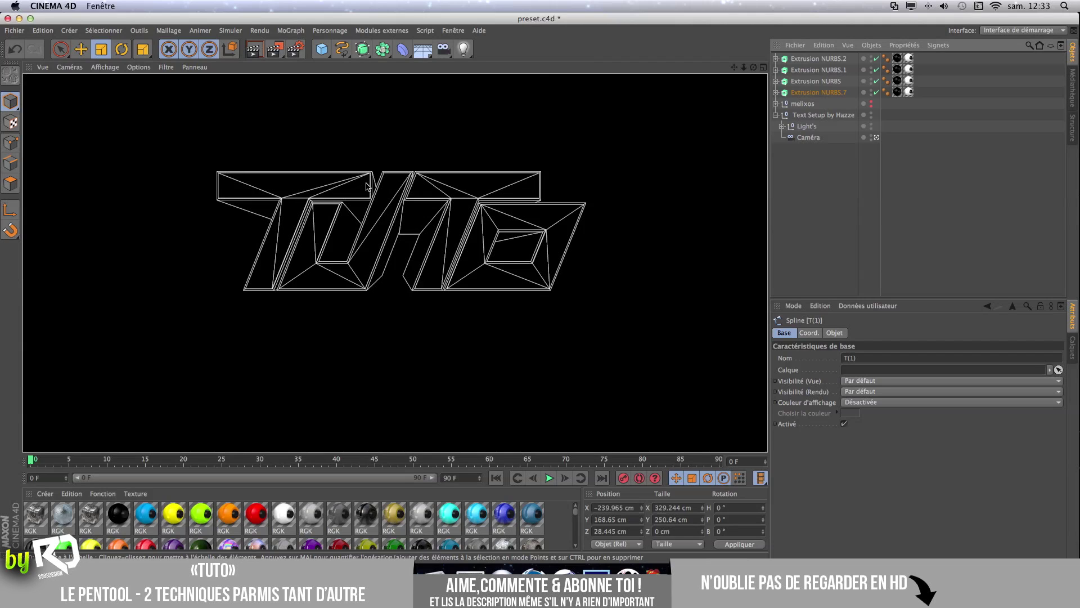
Switch to Photoshop by opening melixos.psd from the desktop, and examine its vertical logo at 100%.
left_click(19, 19)
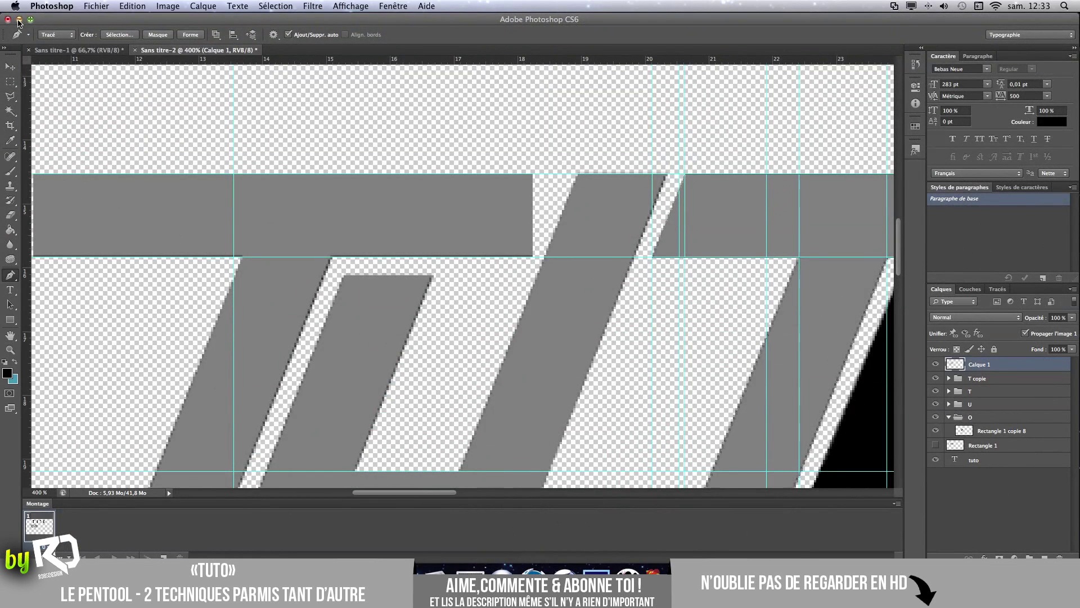
left_click(19, 20)
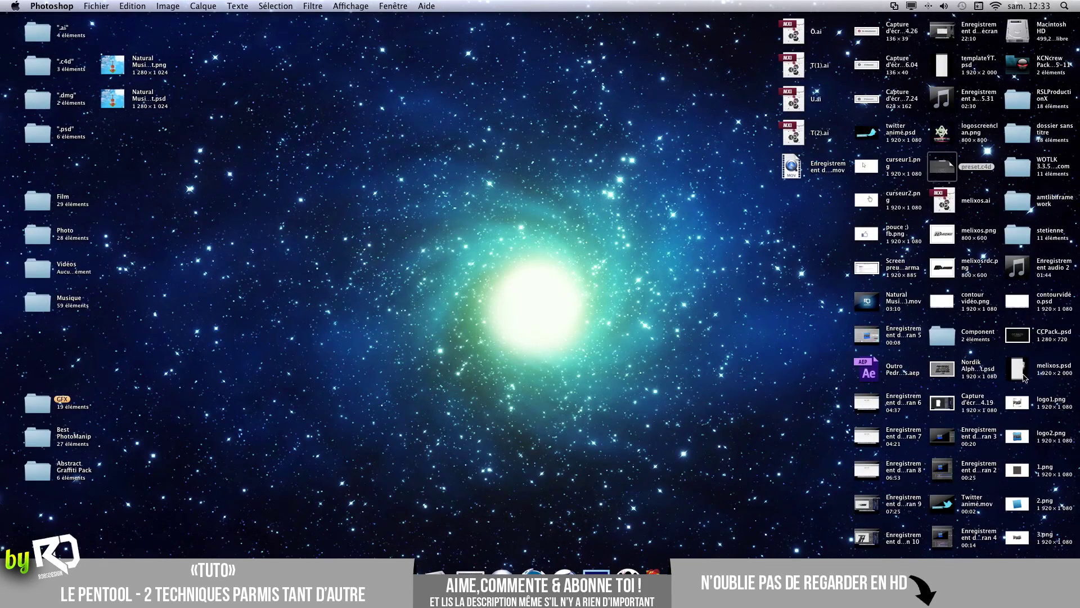
left_click(1025, 378)
double_click(1024, 378)
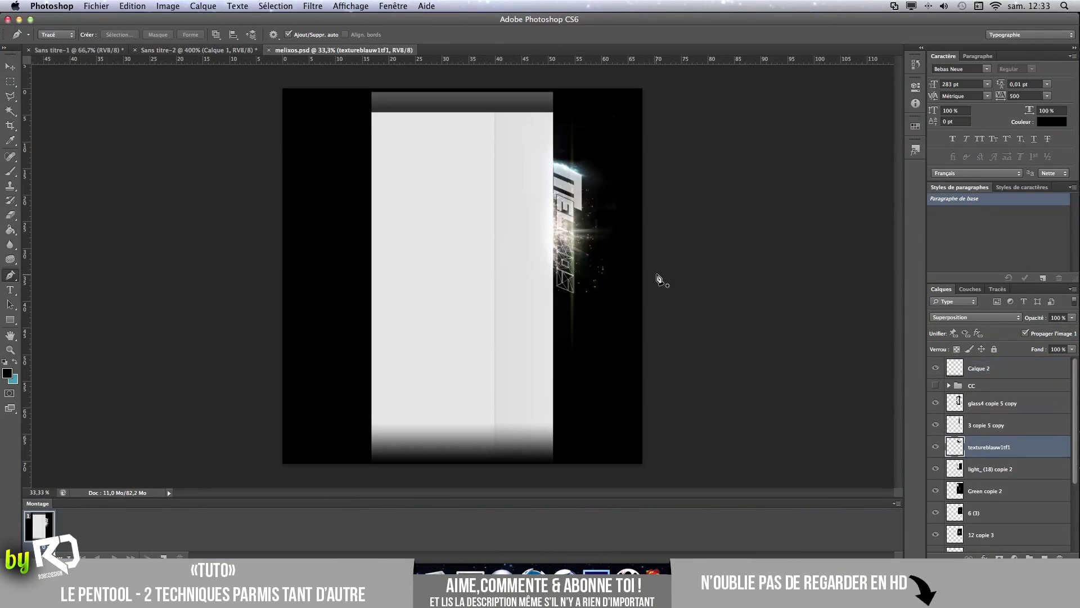
key("super+1")
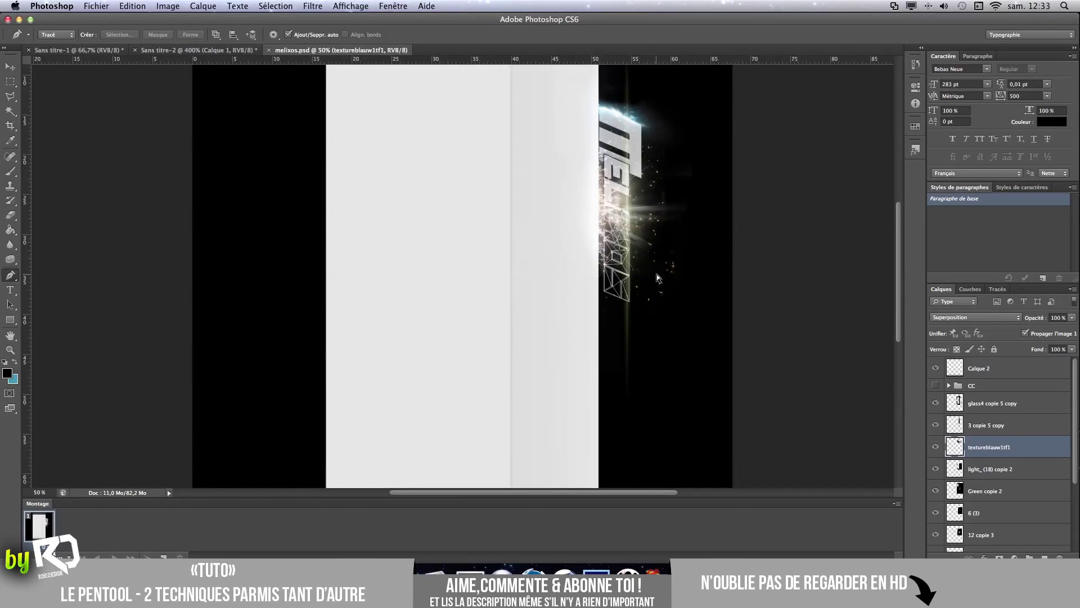
scroll(732, 219, "right", 5)
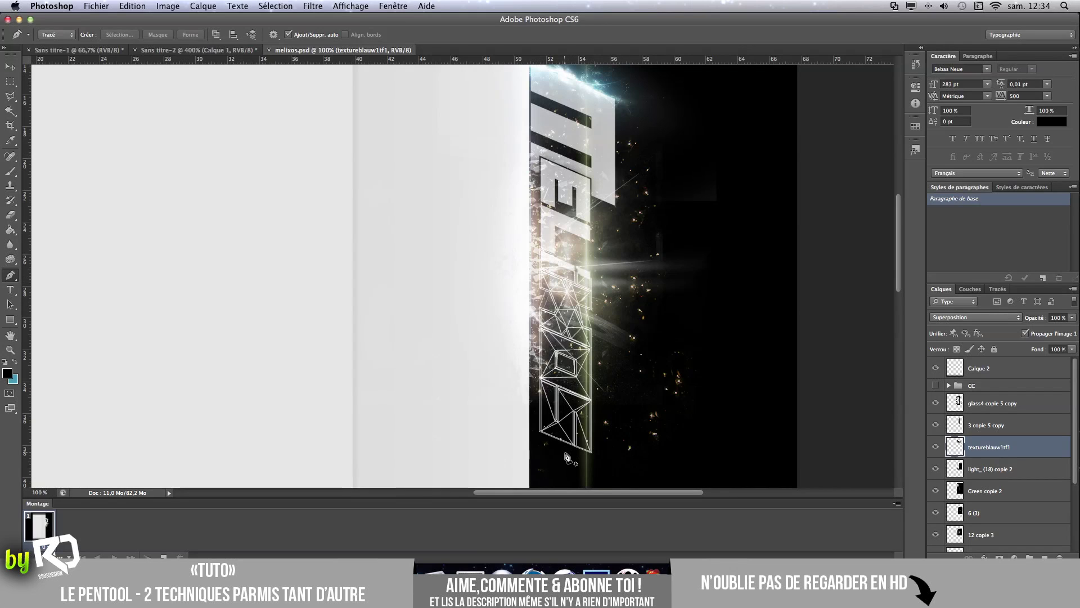
key("super+minus")
key("super+minus")
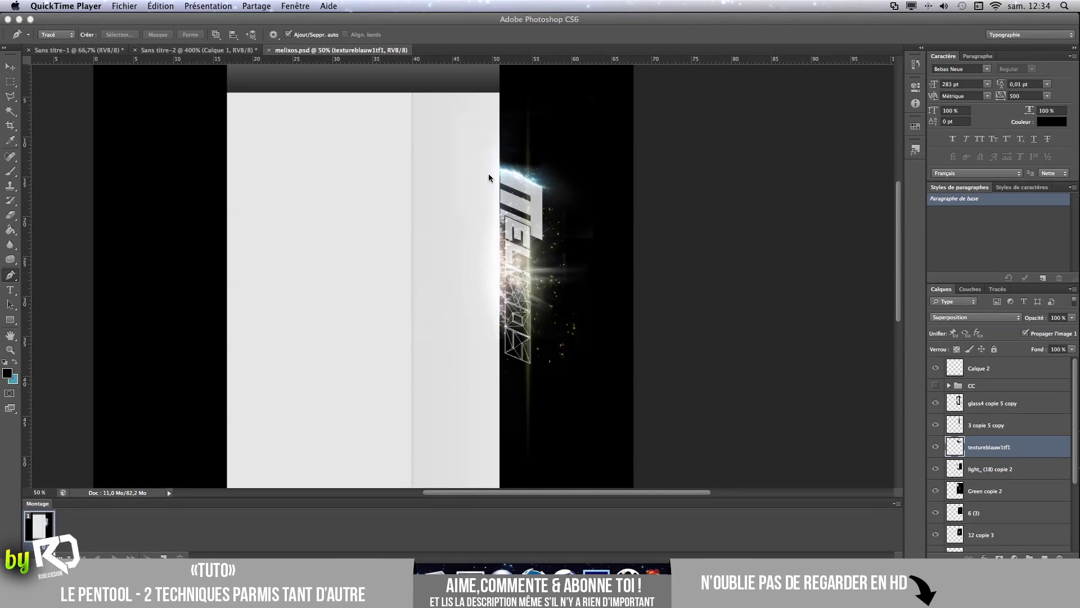
Make the hidden CC layer group visible in melixos.psd and check its effect on the logo artwork.
left_click(934, 386)
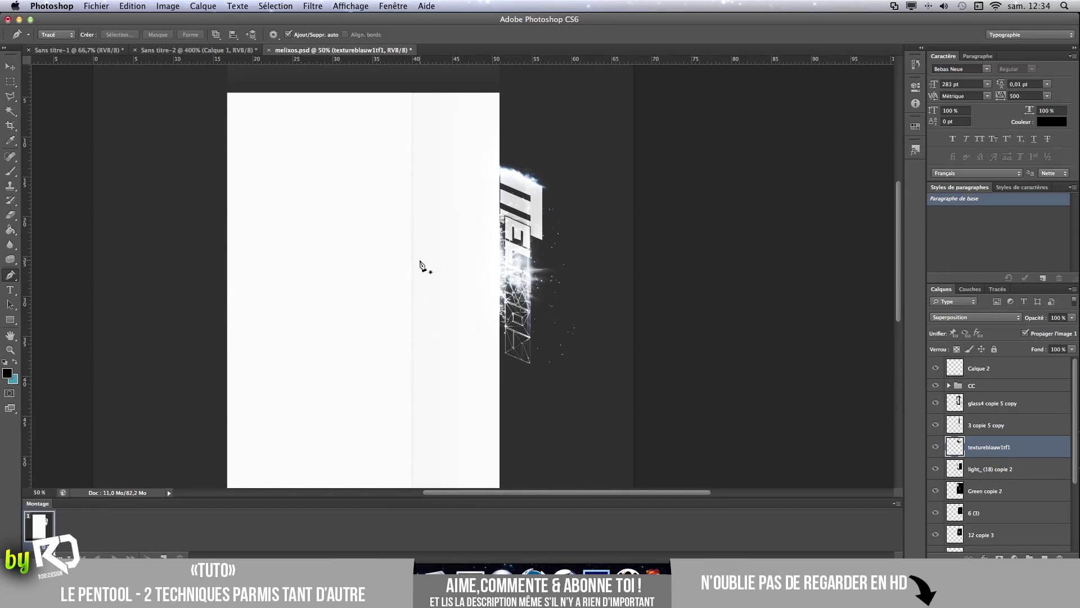
scroll(420, 264, "up", 5)
scroll(421, 264, "down", 6)
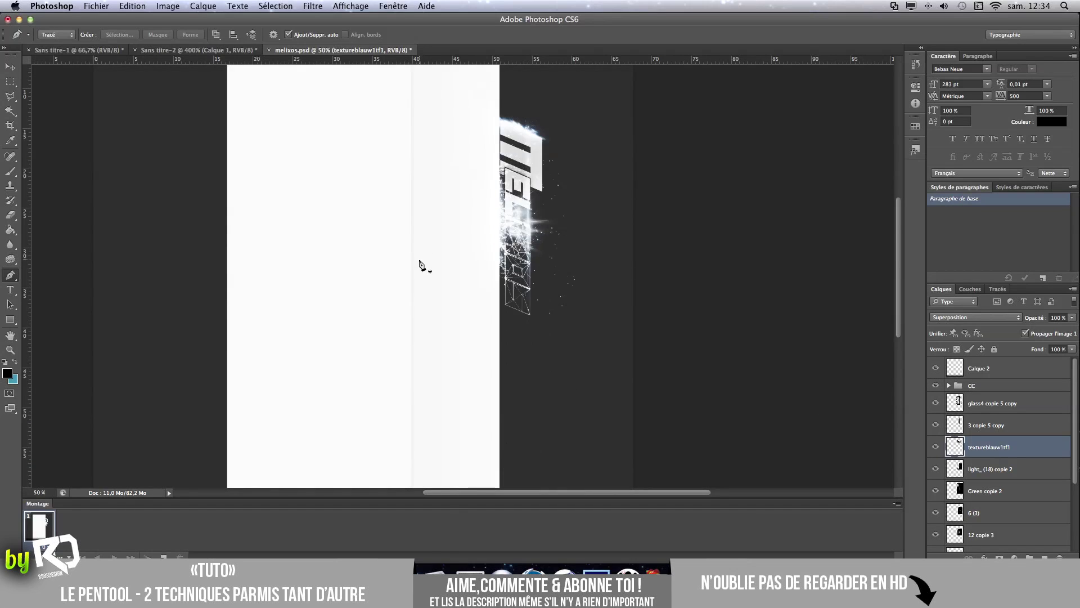
key("Return")
key("Return")
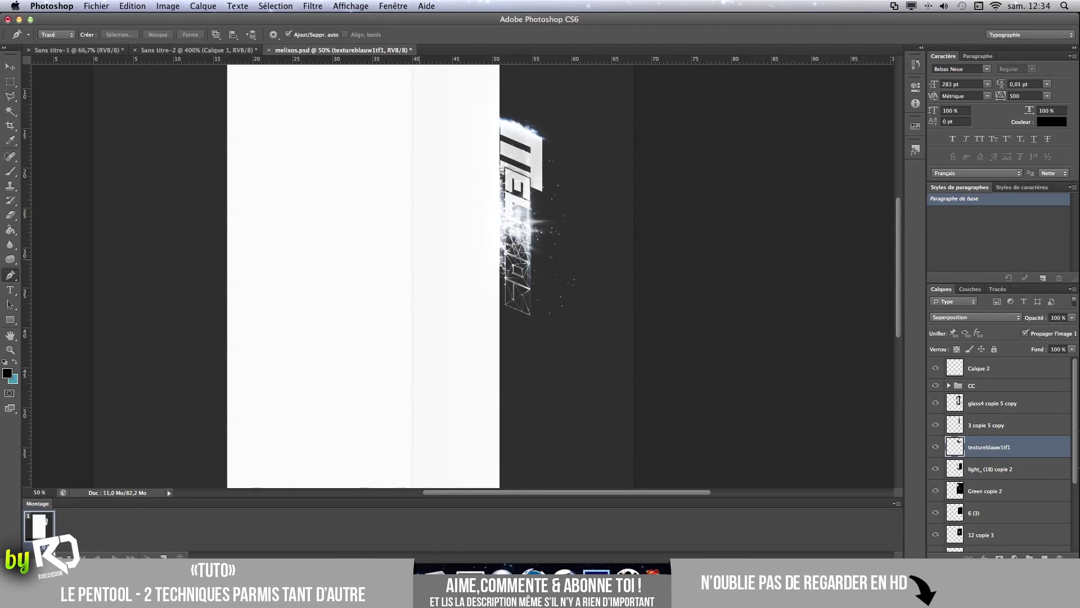